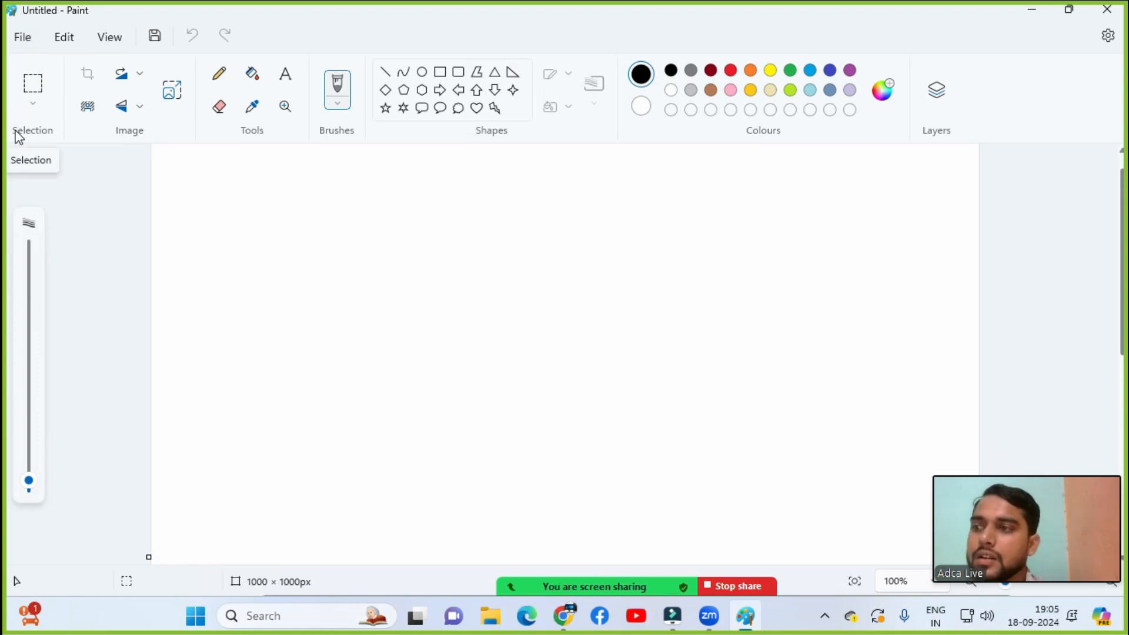
{"action": "left_click", "coordinate": [35, 105]}
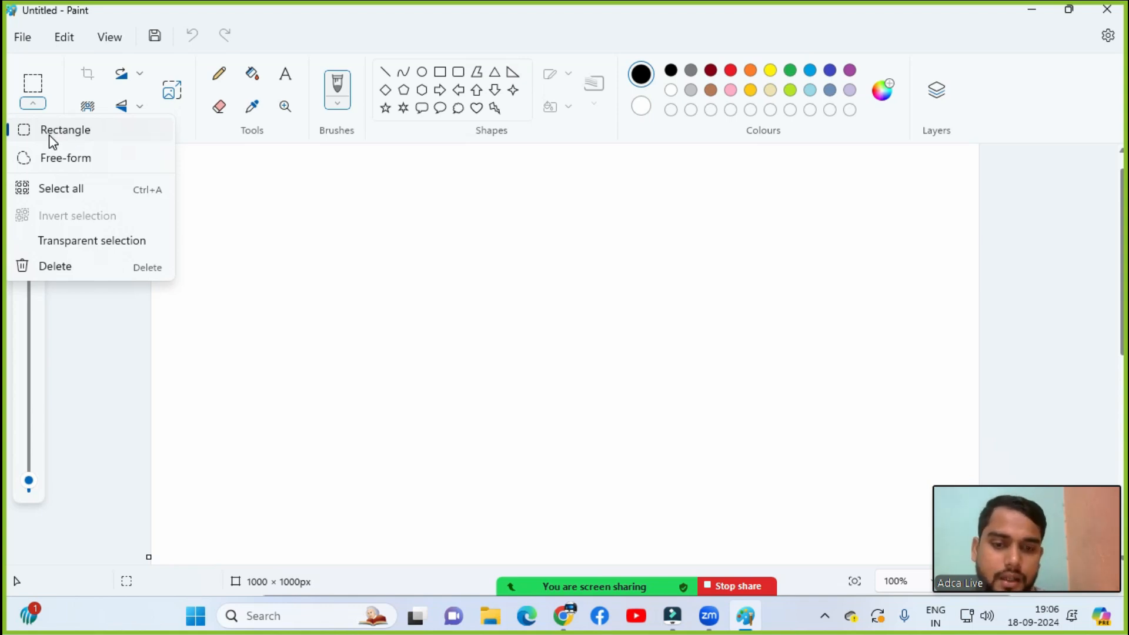
{"action": "left_click", "coordinate": [414, 186]}
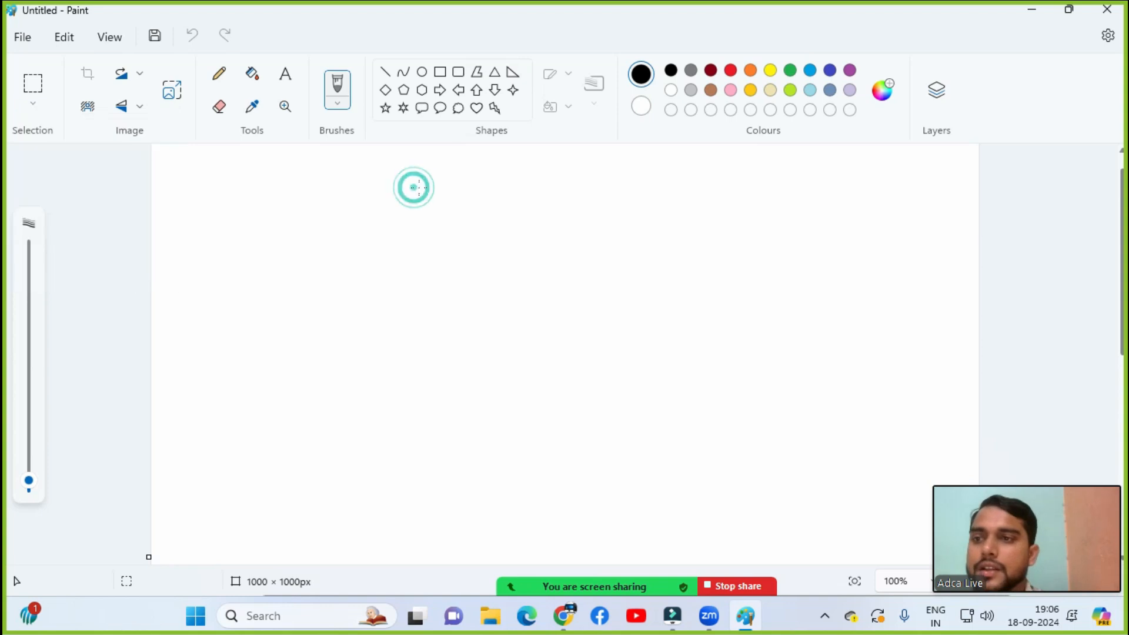
Step: Draw a large black-outlined circle in the upper-left area of the canvas and adjust its position slightly
{"action": "left_click", "coordinate": [421, 72]}
{"action": "left_click_drag", "start_coordinate": [247, 185], "coordinate": [475, 395]}
{"action": "left_click_drag", "start_coordinate": [402, 300], "coordinate": [383, 292]}
{"action": "left_click", "coordinate": [555, 307]}
Step: Fill the inside of the circle with orange
{"action": "left_click", "coordinate": [252, 74]}
{"action": "left_click", "coordinate": [751, 70]}
{"action": "left_click", "coordinate": [340, 241]}
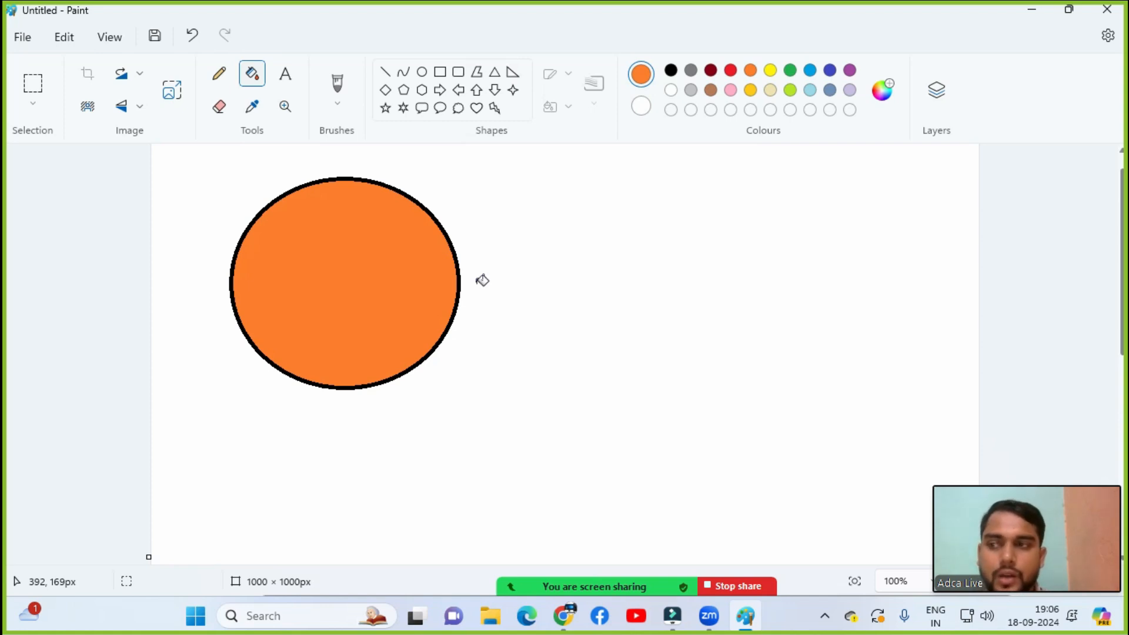
Step: Move the orange circle to the right with a rectangular selection of about 327 × 299 px, and delete it
{"action": "left_click", "coordinate": [43, 104]}
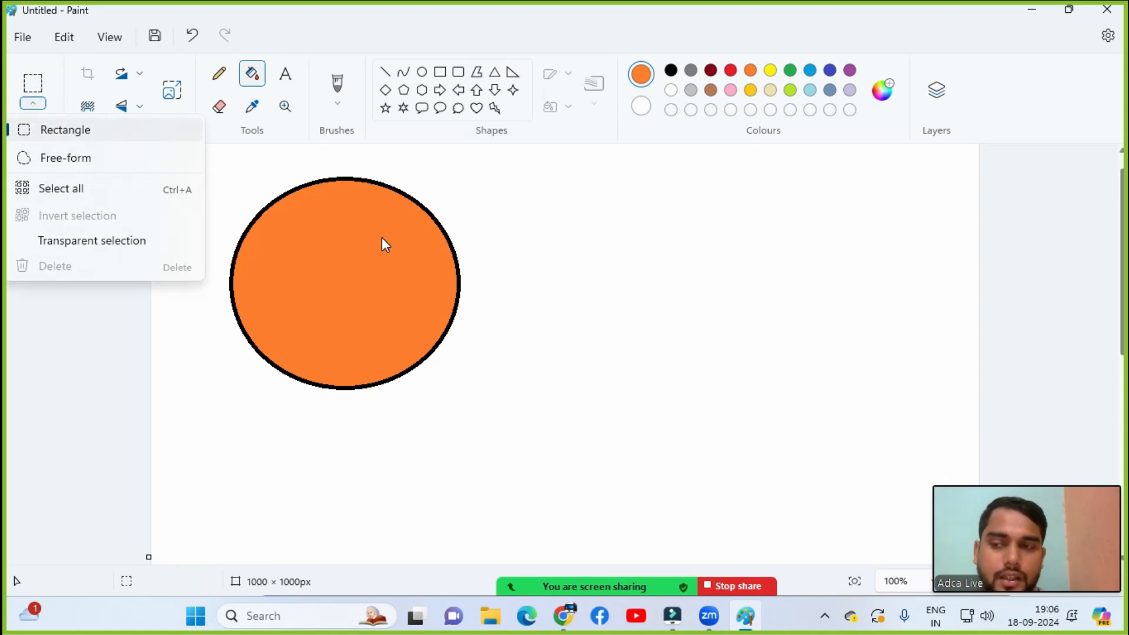
{"action": "left_click", "coordinate": [59, 138]}
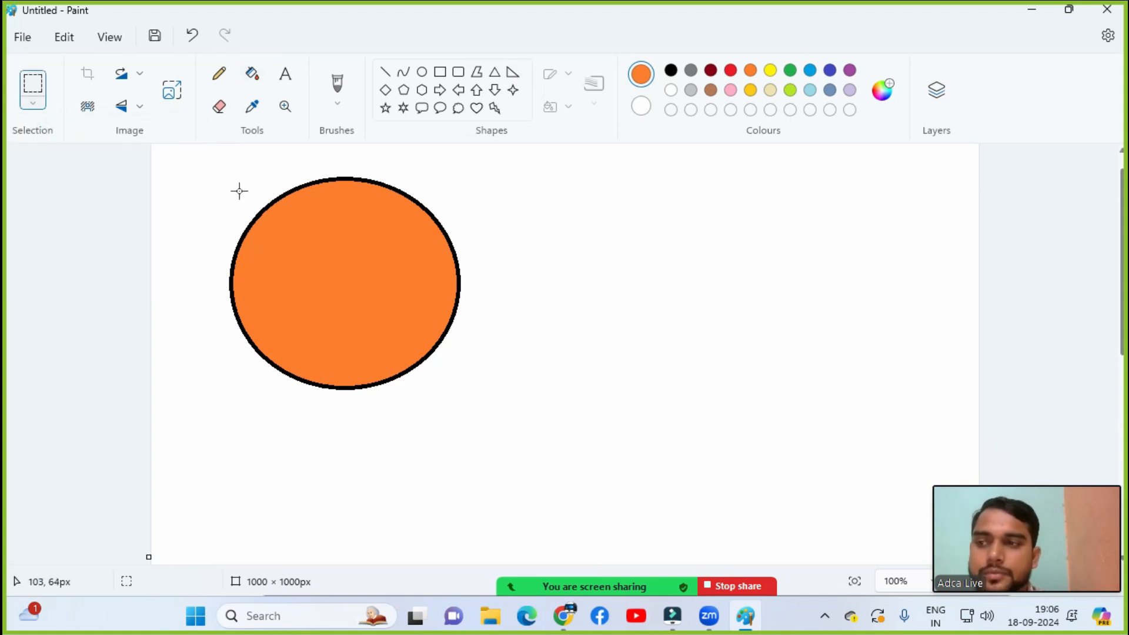
{"action": "left_click_drag", "start_coordinate": [200, 161], "coordinate": [265, 249]}
{"action": "left_click_drag", "start_coordinate": [304, 282], "coordinate": [472, 410]}
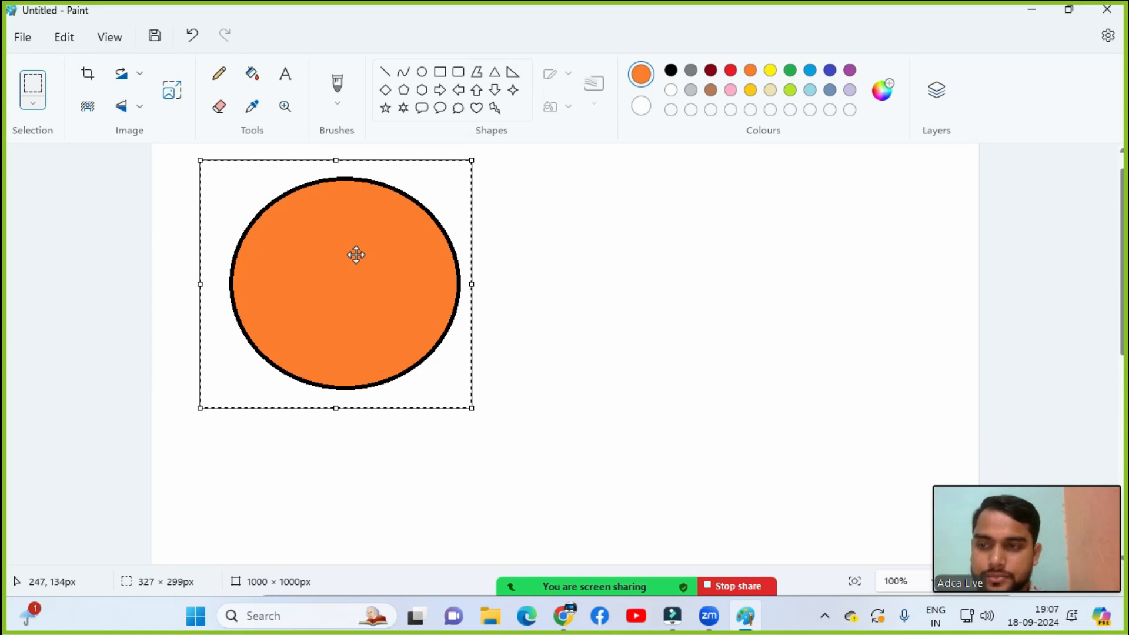
{"action": "left_click_drag", "start_coordinate": [356, 254], "coordinate": [476, 255]}
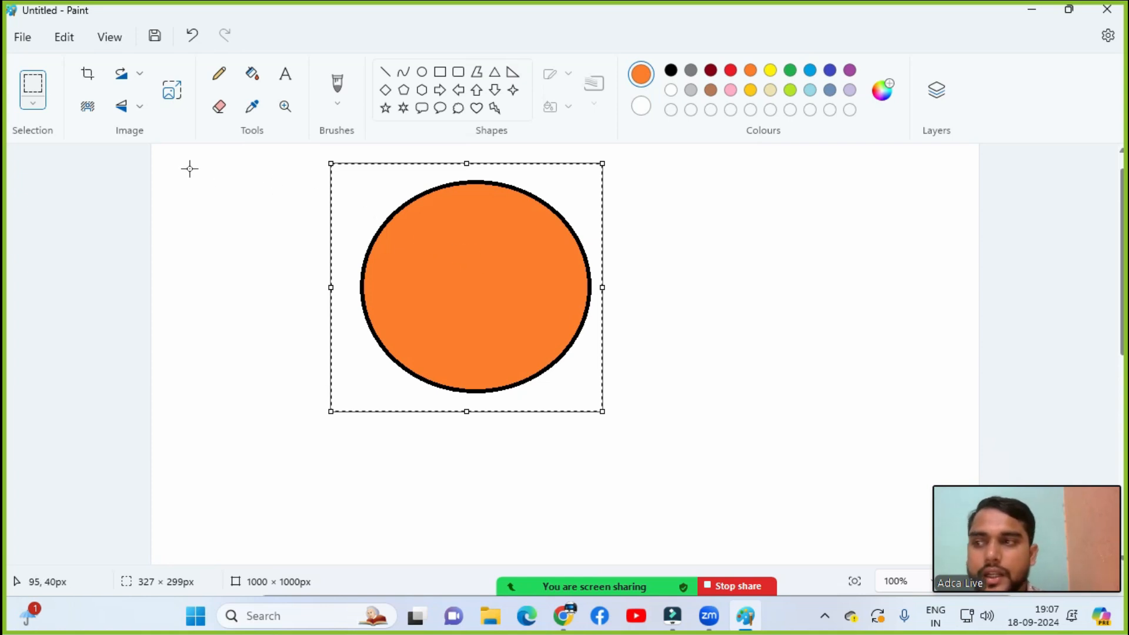
{"action": "left_click", "coordinate": [33, 104]}
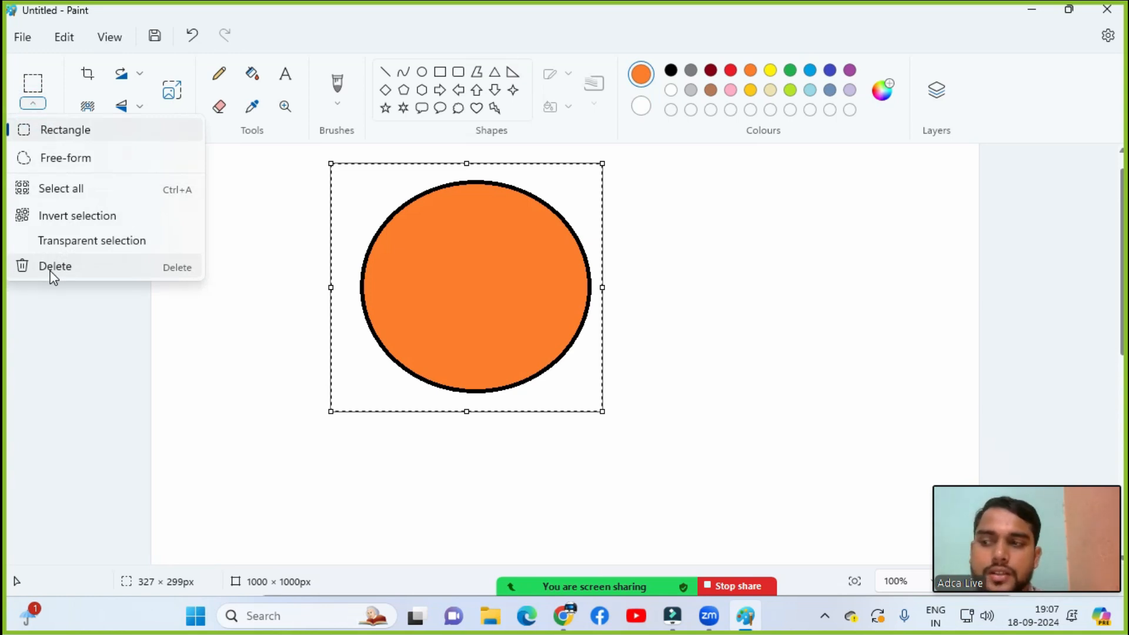
{"action": "left_click", "coordinate": [52, 269]}
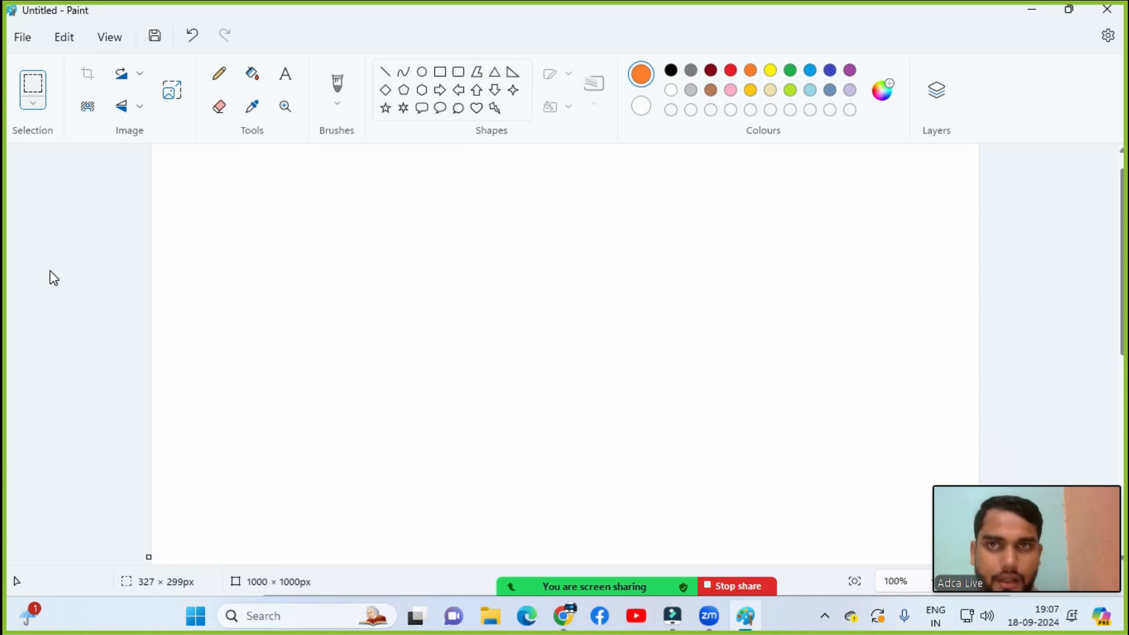
Step: Draw a six-pointed star with a black outline in the upper-left area of the canvas
{"action": "left_click", "coordinate": [403, 107]}
{"action": "left_click_drag", "start_coordinate": [202, 199], "coordinate": [342, 363]}
{"action": "left_click", "coordinate": [671, 70]}
Step: Draw a circle to the right of the star and a left-pointing arrow to the right of the circle
{"action": "left_click", "coordinate": [421, 72]}
{"action": "left_click_drag", "start_coordinate": [385, 223], "coordinate": [511, 344]}
{"action": "left_click", "coordinate": [539, 294]}
{"action": "left_click", "coordinate": [458, 89]}
{"action": "left_click_drag", "start_coordinate": [594, 224], "coordinate": [730, 354]}
Step: Draw a cloud callout below the star and circle, shifting it slightly before placing it
{"action": "left_click", "coordinate": [458, 108]}
{"action": "left_click_drag", "start_coordinate": [333, 379], "coordinate": [474, 527]}
{"action": "left_click", "coordinate": [438, 427]}
{"action": "left_click_drag", "start_coordinate": [415, 442], "coordinate": [396, 451]}
{"action": "left_click", "coordinate": [575, 443]}
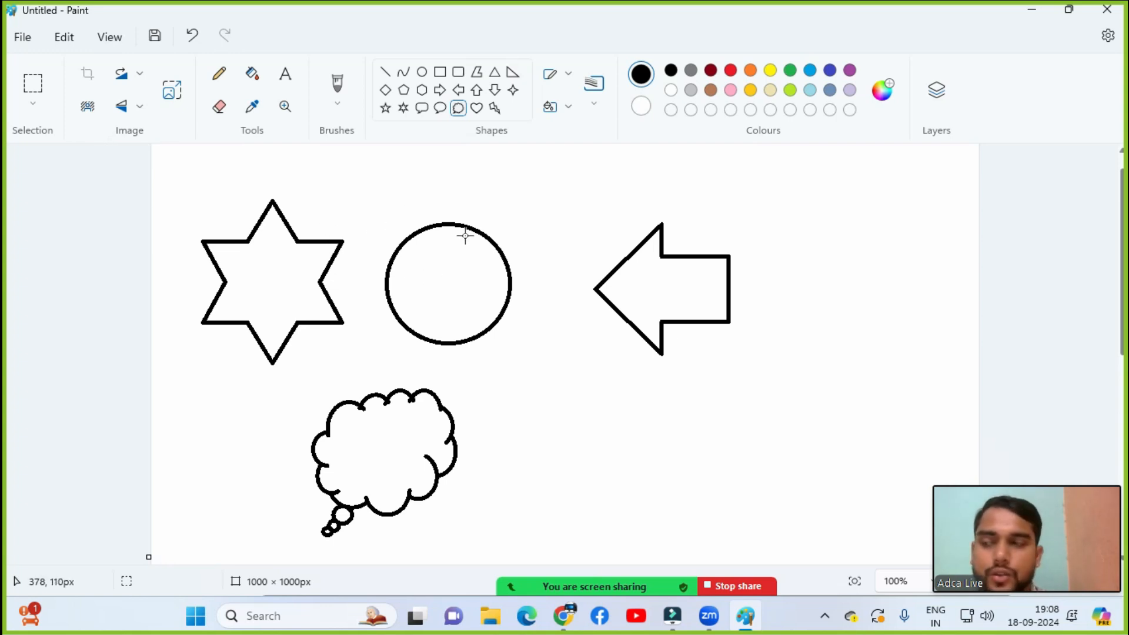
Step: Delete the circle using a rectangular selection of about 201 × 192 px, and undo the deletion
{"action": "left_click", "coordinate": [31, 108]}
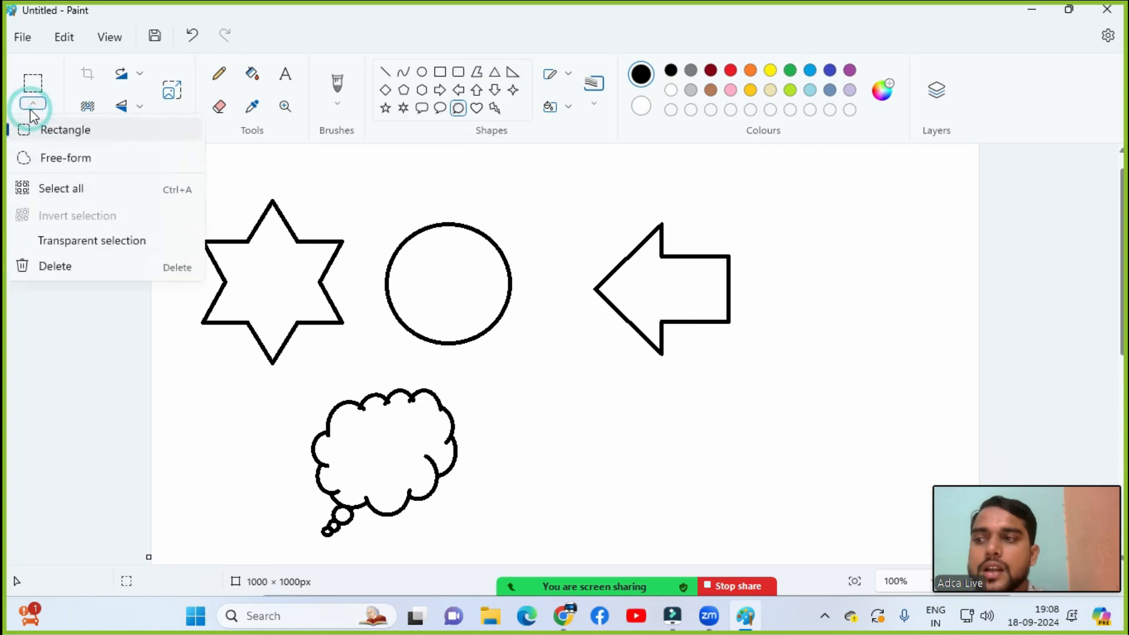
{"action": "left_click", "coordinate": [38, 130]}
{"action": "left_click_drag", "start_coordinate": [365, 192], "coordinate": [531, 350]}
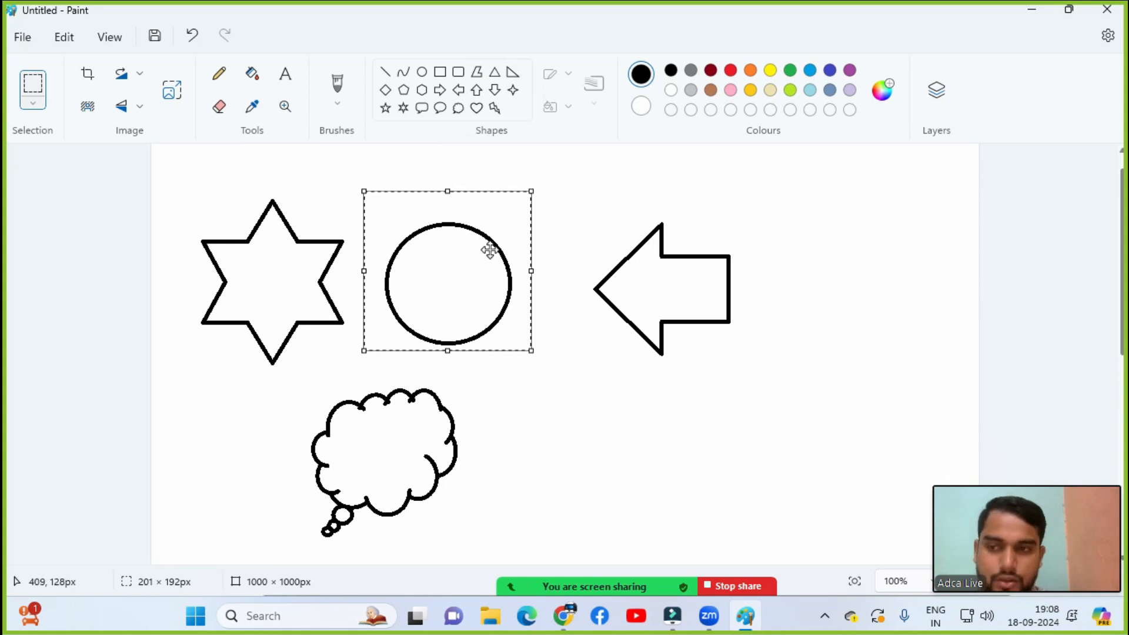
{"action": "key", "text": "Delete"}
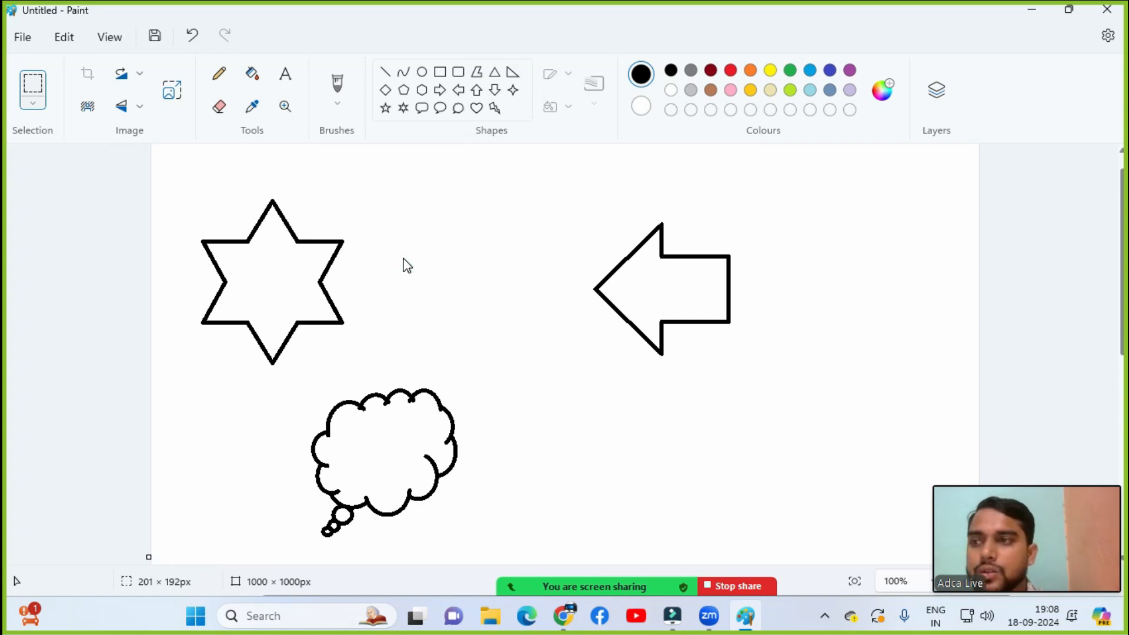
{"action": "left_click", "coordinate": [197, 44]}
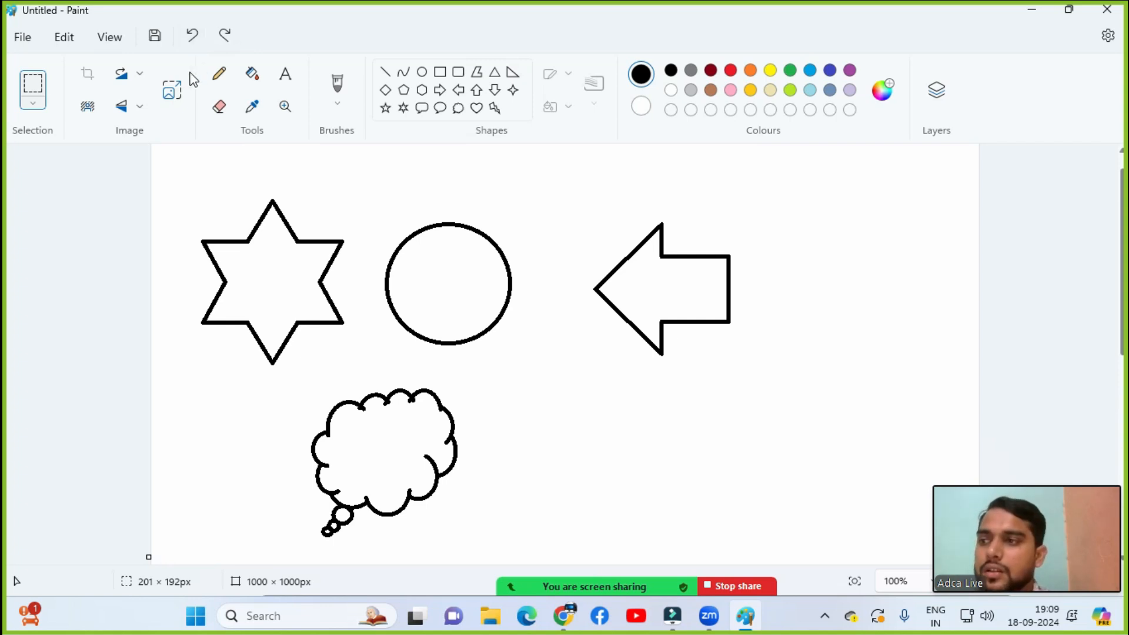
{"action": "left_click", "coordinate": [33, 104]}
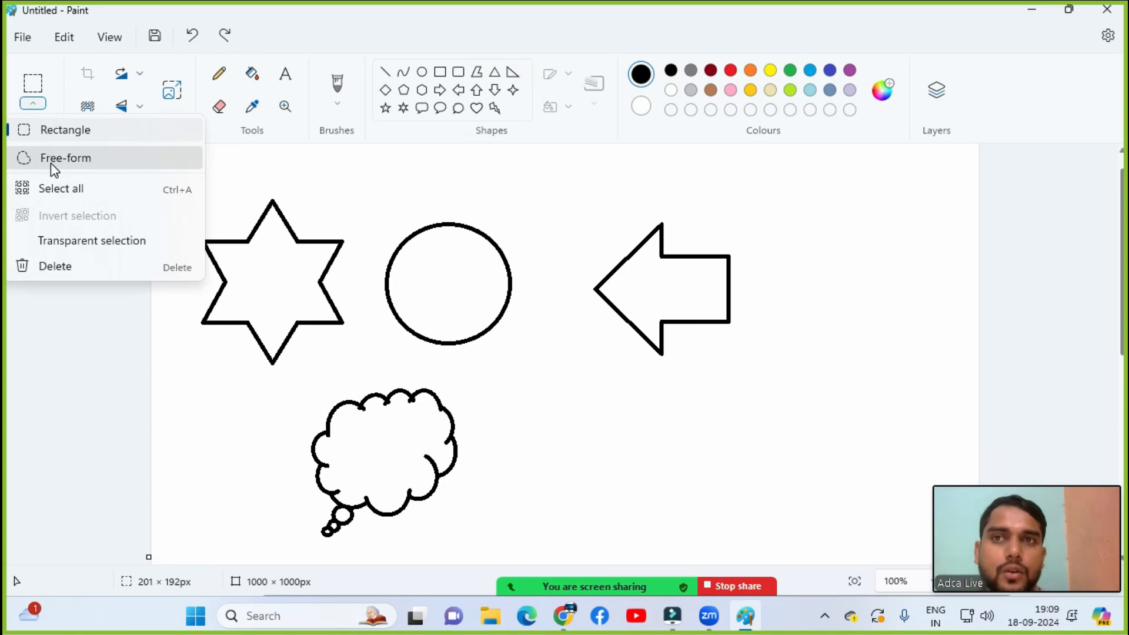
{"action": "left_click", "coordinate": [537, 259]}
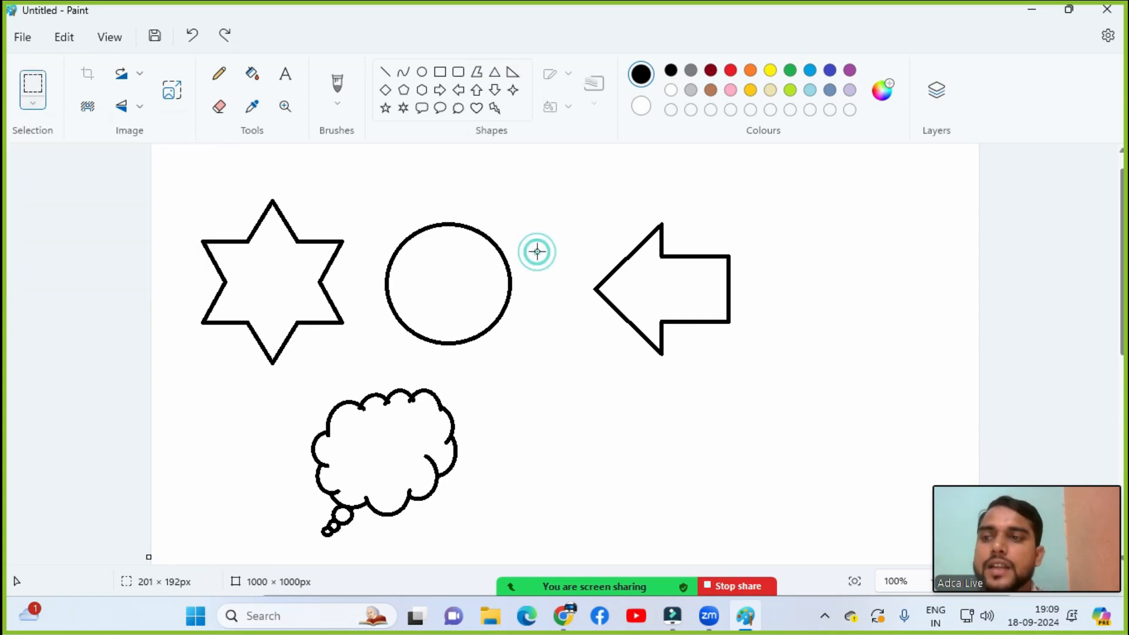
Step: Draw a small right-pointing arrow below the star, placed just to the left of the cloud callout
{"action": "left_click", "coordinate": [440, 90]}
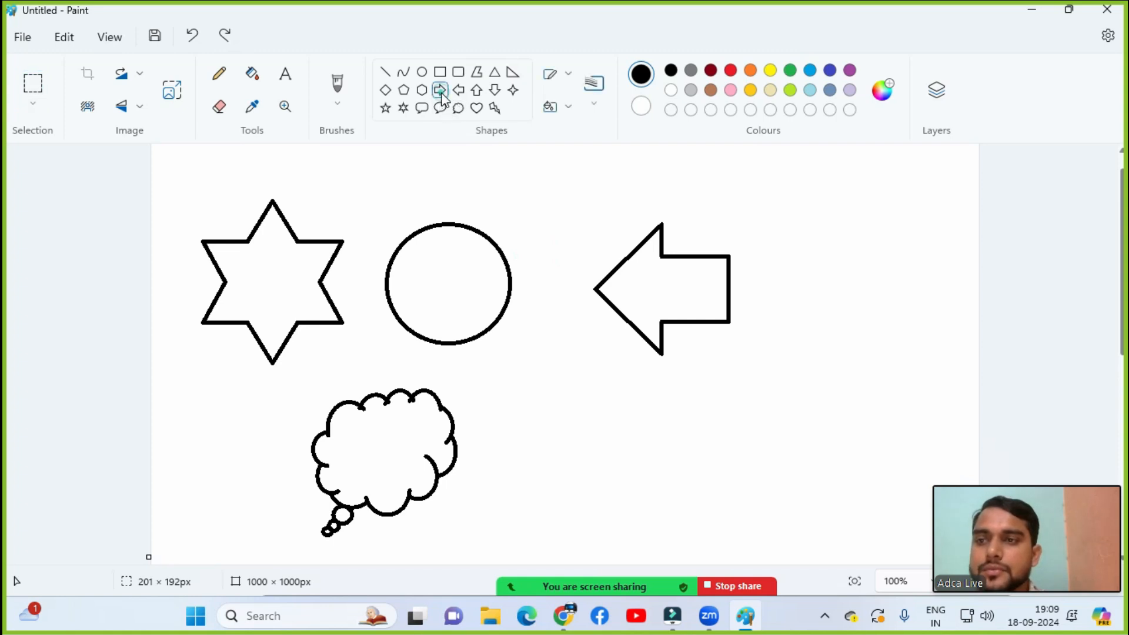
{"action": "left_click_drag", "start_coordinate": [182, 377], "coordinate": [291, 442]}
{"action": "left_click_drag", "start_coordinate": [242, 416], "coordinate": [259, 408]}
{"action": "left_click", "coordinate": [381, 378]}
{"action": "left_click", "coordinate": [381, 378]}
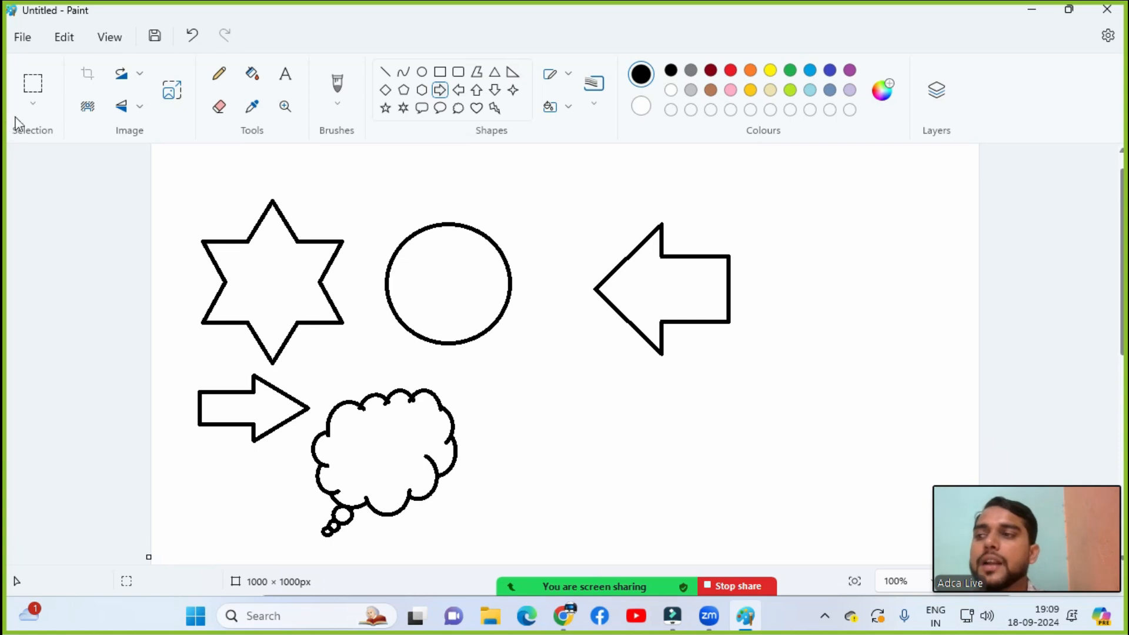
Step: Move the right-pointing arrow below the left-pointing one with a rectangular selection of about 222 × 170 px, and undo the move
{"action": "left_click", "coordinate": [33, 103]}
{"action": "left_click", "coordinate": [41, 131]}
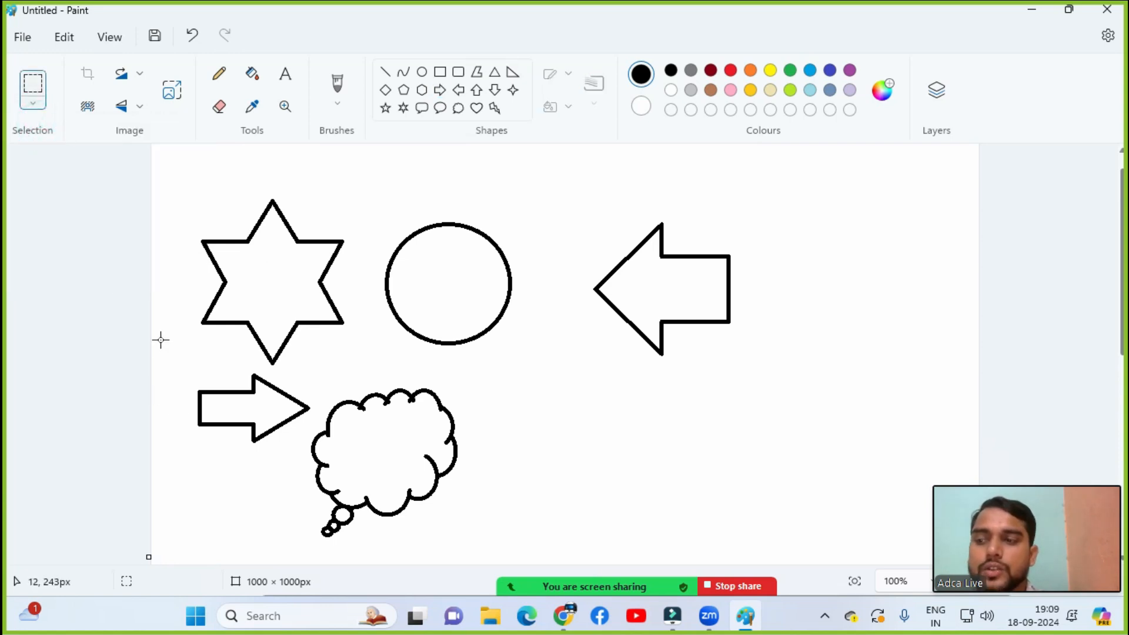
{"action": "left_click_drag", "start_coordinate": [153, 319], "coordinate": [337, 459]}
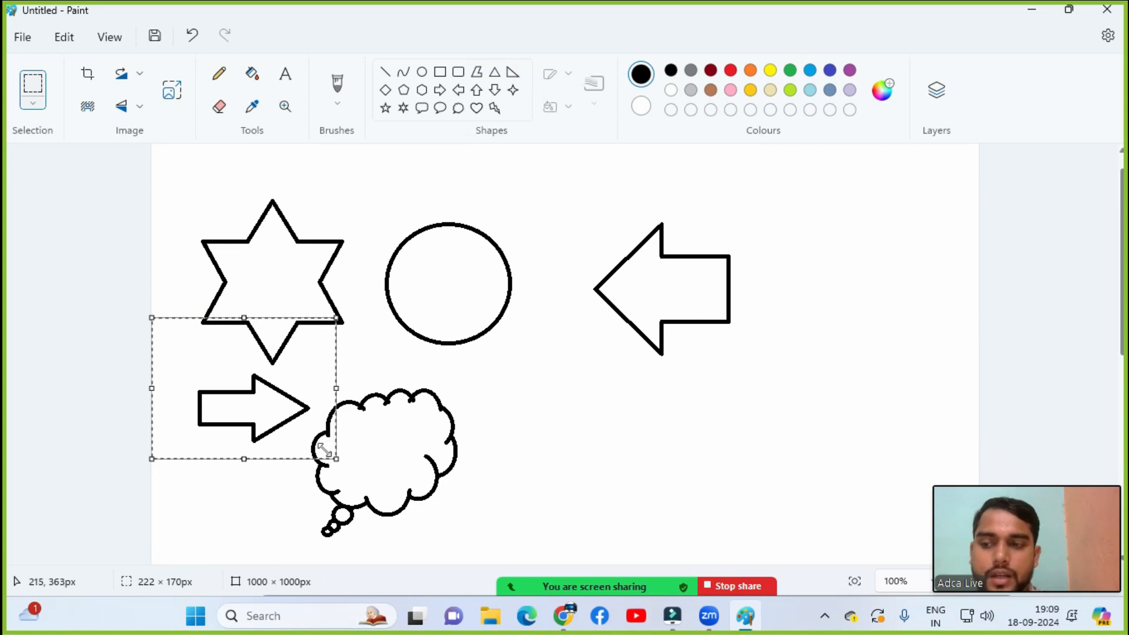
{"action": "left_click_drag", "start_coordinate": [209, 410], "coordinate": [586, 459]}
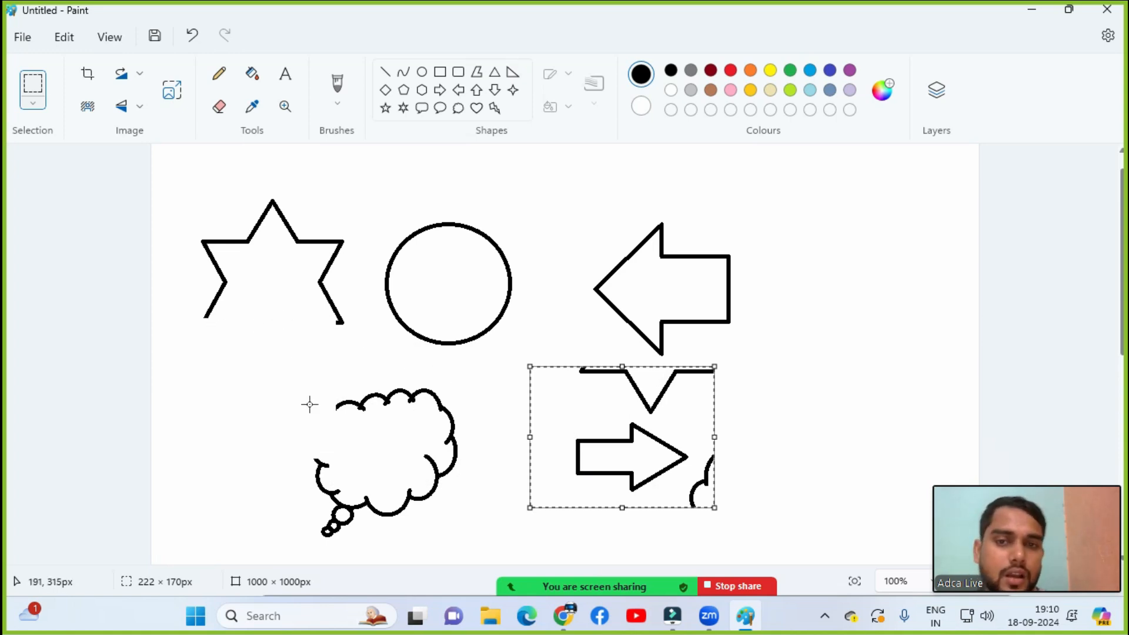
{"action": "key", "text": "ctrl+z"}
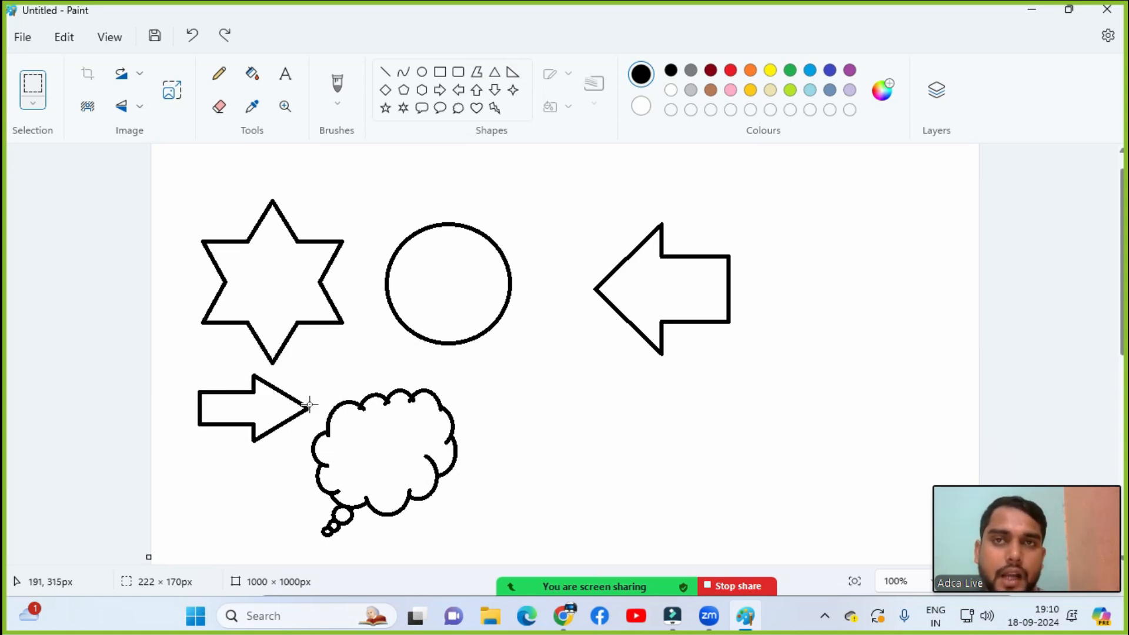
Step: Move the right-pointing arrow to the right of the cloud callout with a free-form selection of about 168 × 122 px, and undo it
{"action": "left_click", "coordinate": [32, 103]}
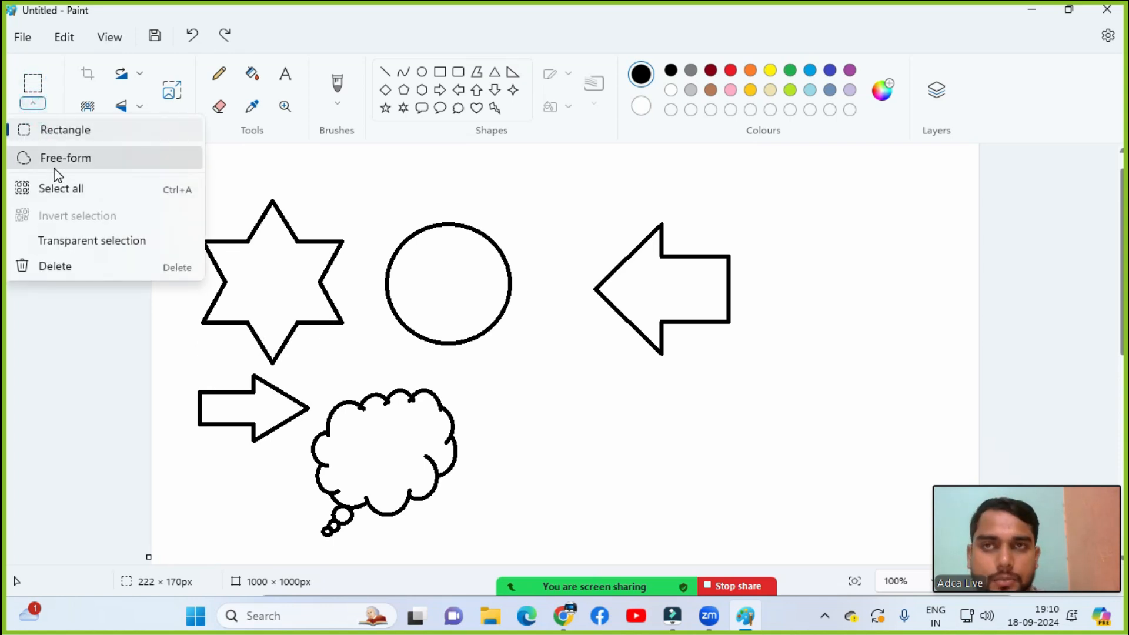
{"action": "left_click", "coordinate": [54, 158]}
{"action": "mouse_move", "coordinate": [179, 390]}
{"action": "left_mouse_down"}
{"action": "mouse_move", "coordinate": [210, 361]}
{"action": "mouse_move", "coordinate": [272, 369]}
{"action": "mouse_move", "coordinate": [307, 379]}
{"action": "mouse_move", "coordinate": [315, 427]}
{"action": "mouse_move", "coordinate": [254, 458]}
{"action": "mouse_move", "coordinate": [201, 462]}
{"action": "mouse_move", "coordinate": [185, 449]}
{"action": "mouse_move", "coordinate": [178, 380]}
{"action": "left_mouse_up"}
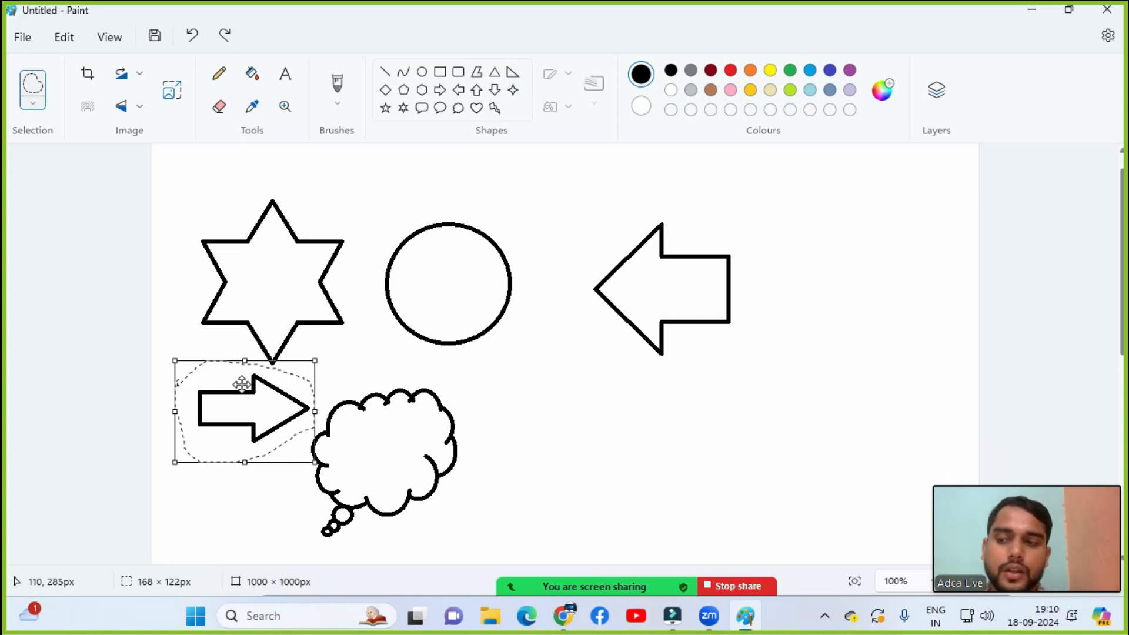
{"action": "left_click_drag", "start_coordinate": [244, 403], "coordinate": [695, 428]}
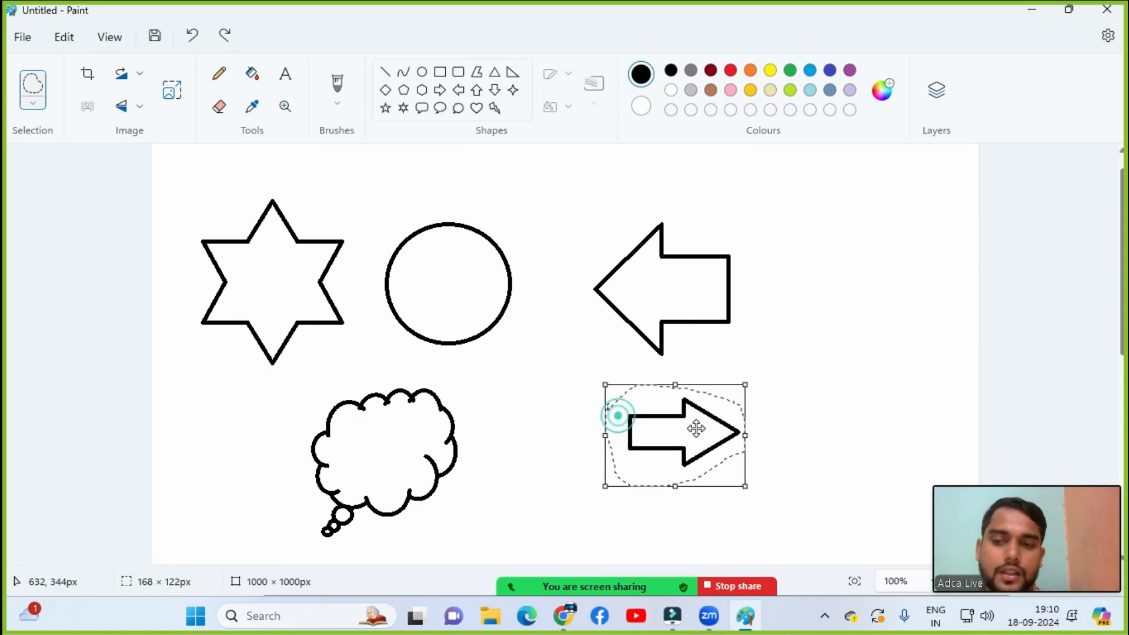
{"action": "left_click_drag", "start_coordinate": [609, 454], "coordinate": [531, 483]}
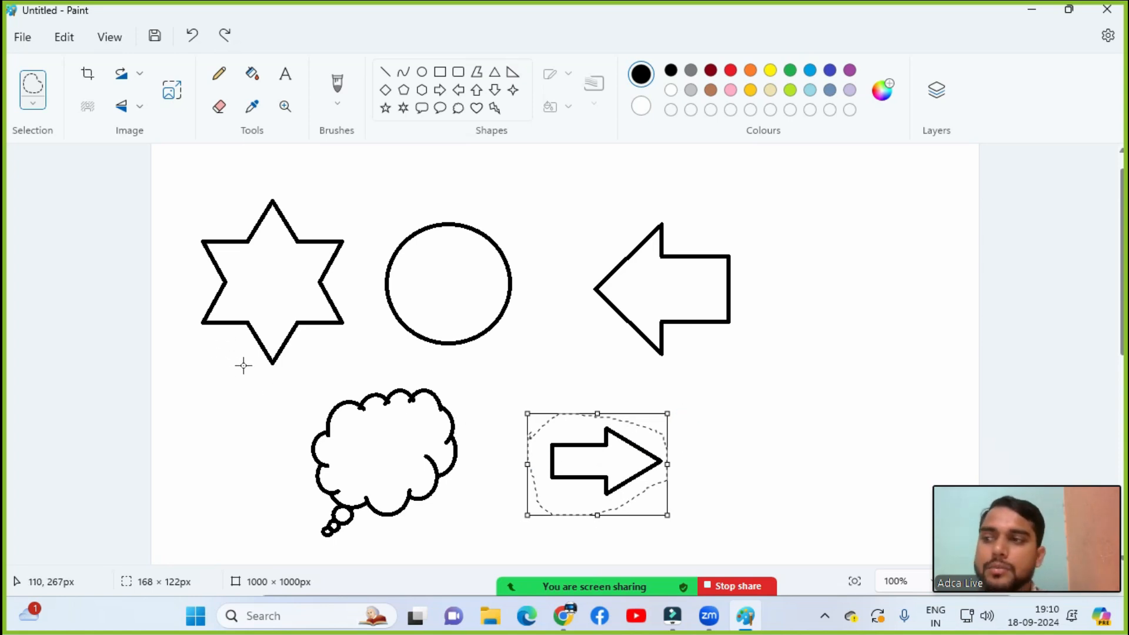
{"action": "key", "text": "ctrl+z"}
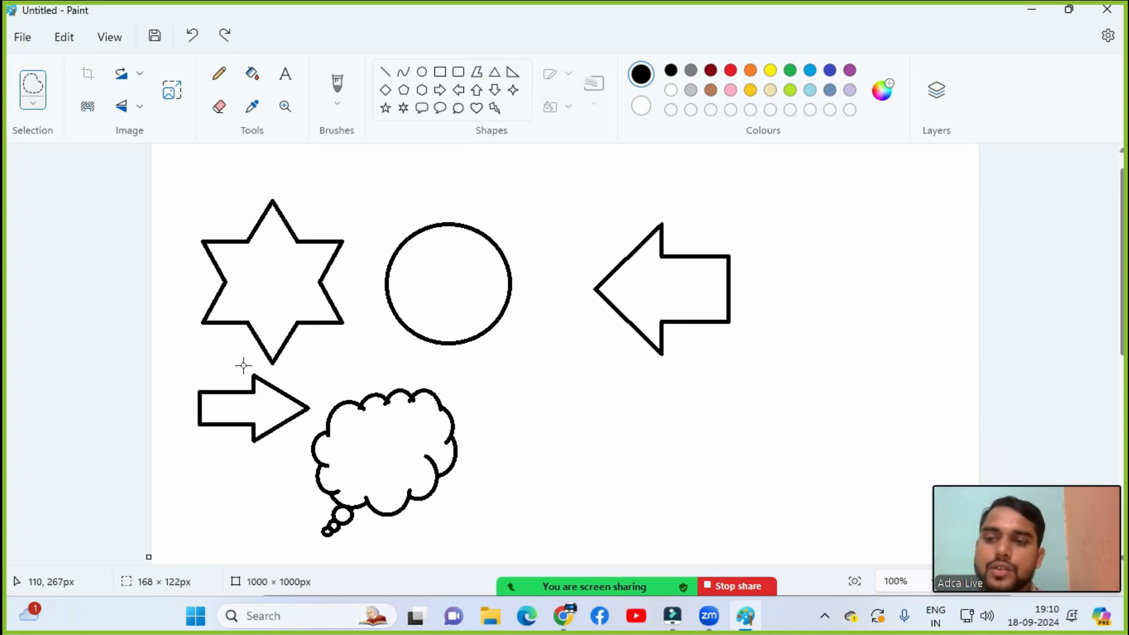
{"action": "left_click", "coordinate": [39, 107]}
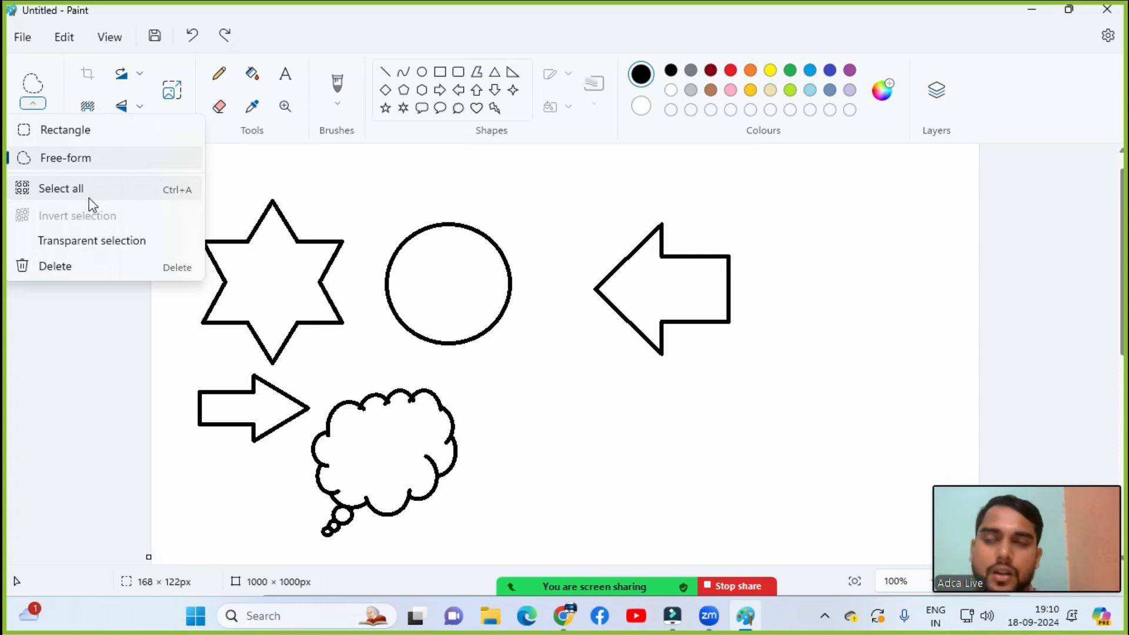
{"action": "left_click", "coordinate": [360, 206]}
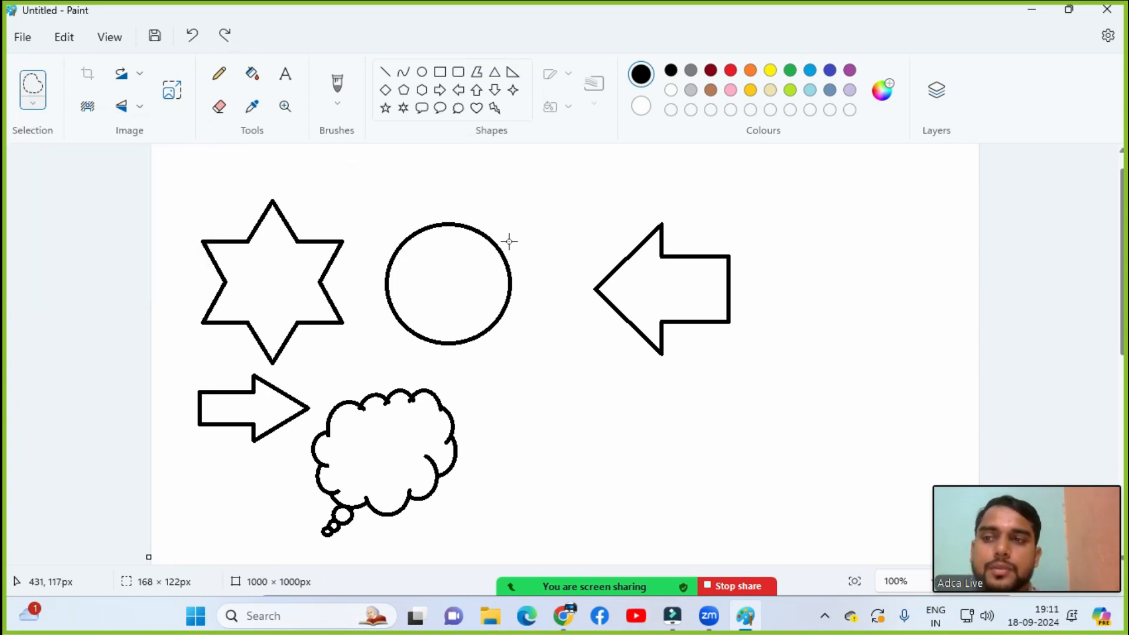
Step: Select everything on the canvas and delete it
{"action": "left_click", "coordinate": [33, 103]}
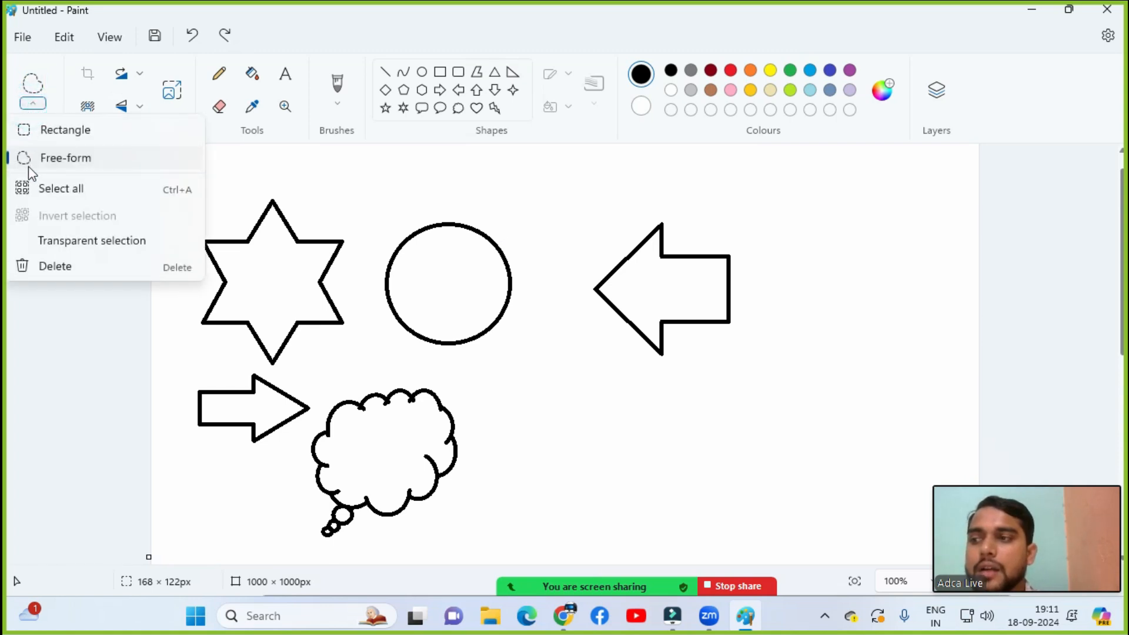
{"action": "left_click", "coordinate": [68, 194]}
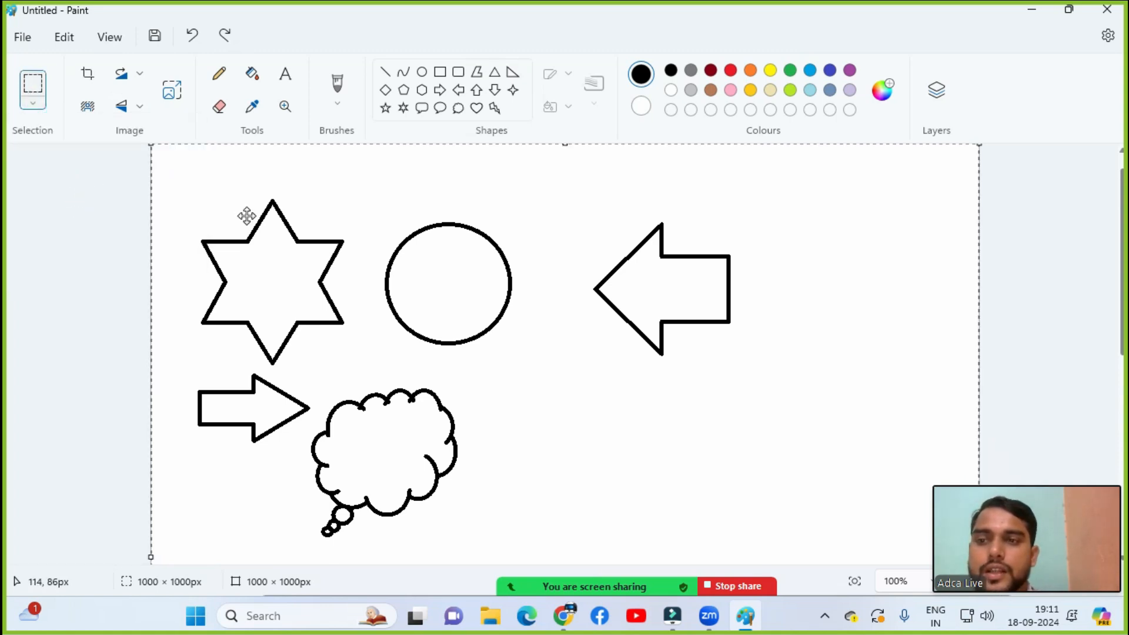
{"action": "scroll", "coordinate": [244, 214], "scroll_direction": "up", "scroll_amount": 1}
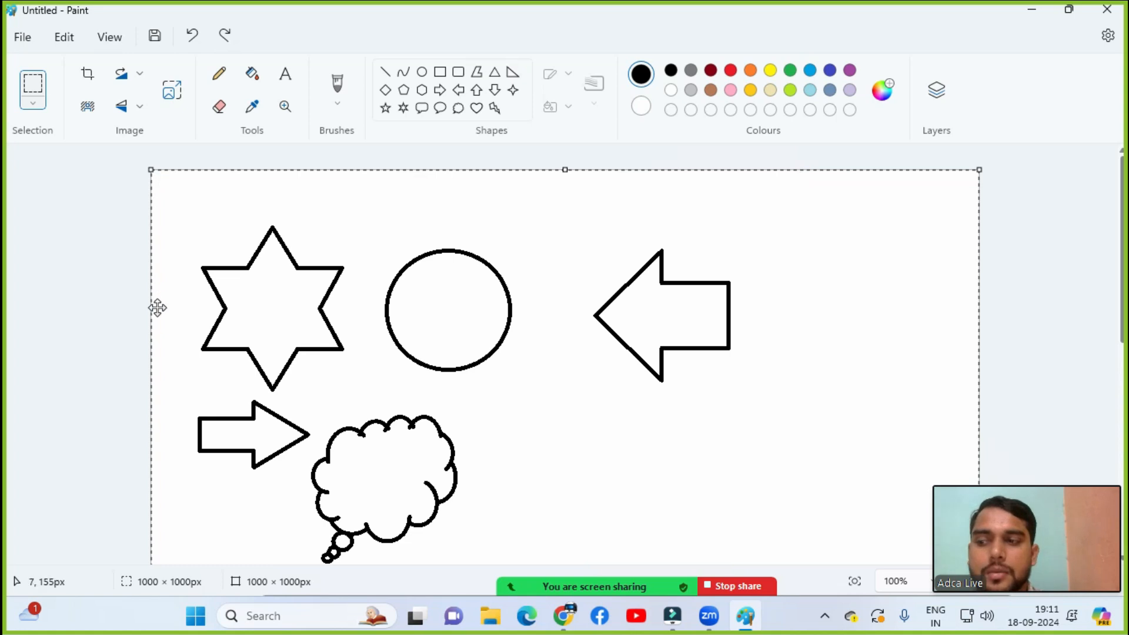
{"action": "left_click", "coordinate": [28, 106]}
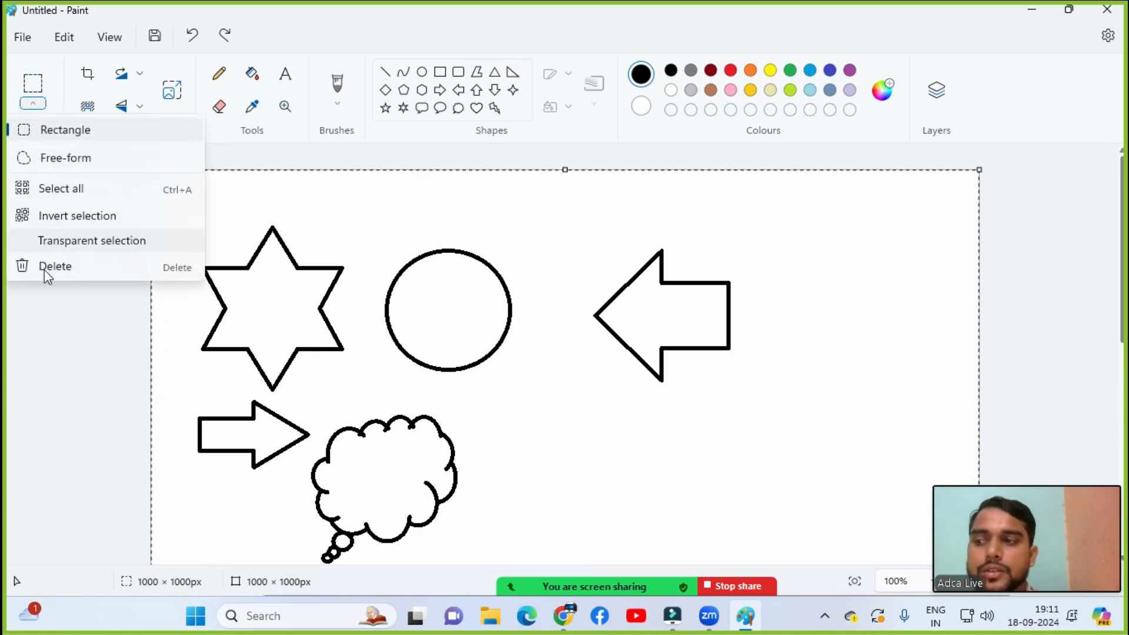
{"action": "left_click", "coordinate": [62, 270]}
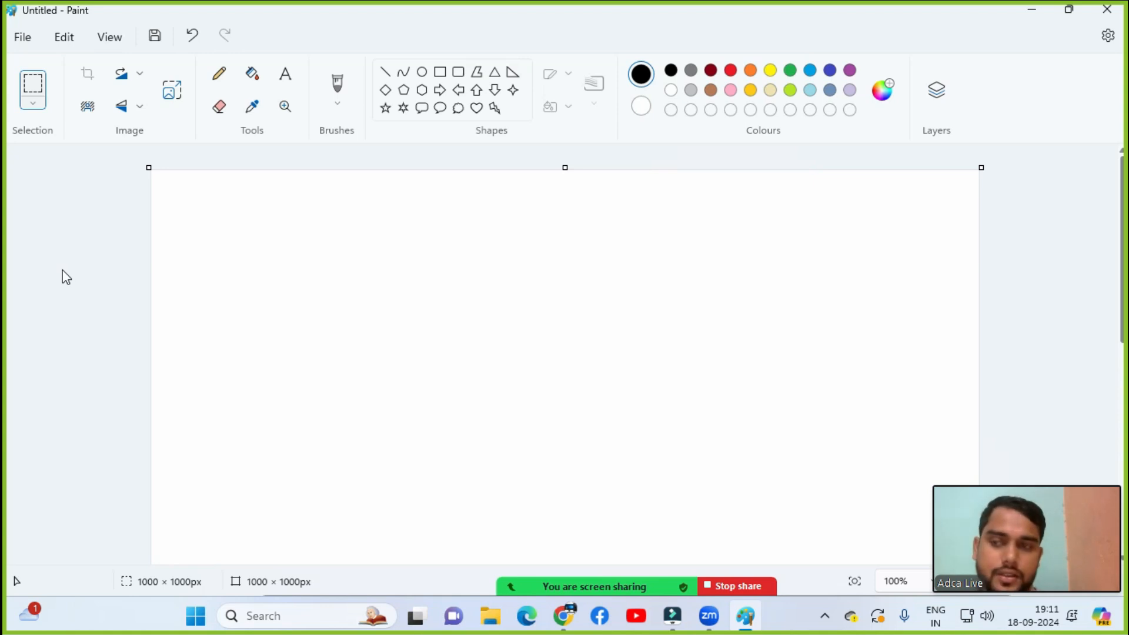
Step: Undo the deletion of all the shapes on the canvas
{"action": "left_click", "coordinate": [33, 103]}
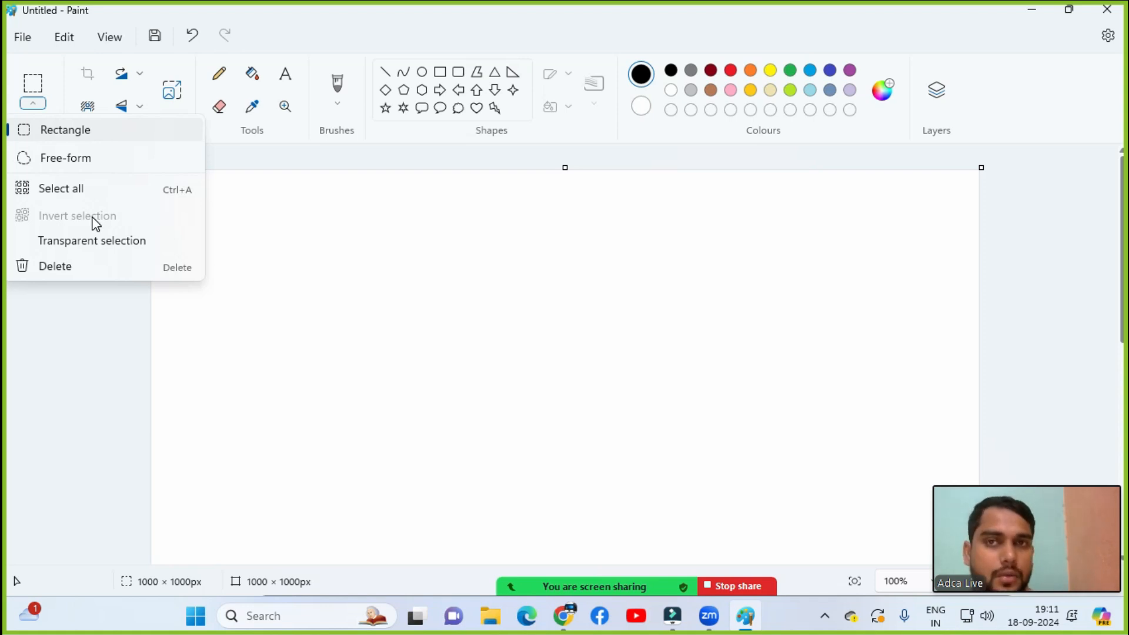
{"action": "key", "text": "Escape"}
{"action": "key", "text": "ctrl+z"}
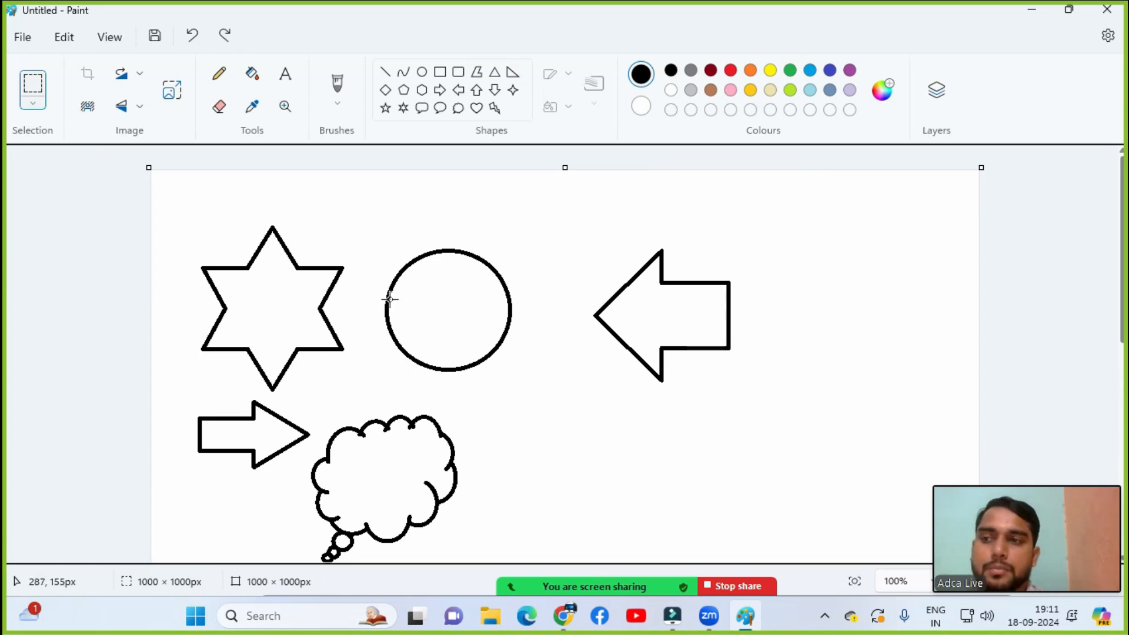
Step: Fill the left-pointing arrow with yellow and the circle with dark red
{"action": "left_click", "coordinate": [247, 78]}
{"action": "left_click", "coordinate": [770, 70]}
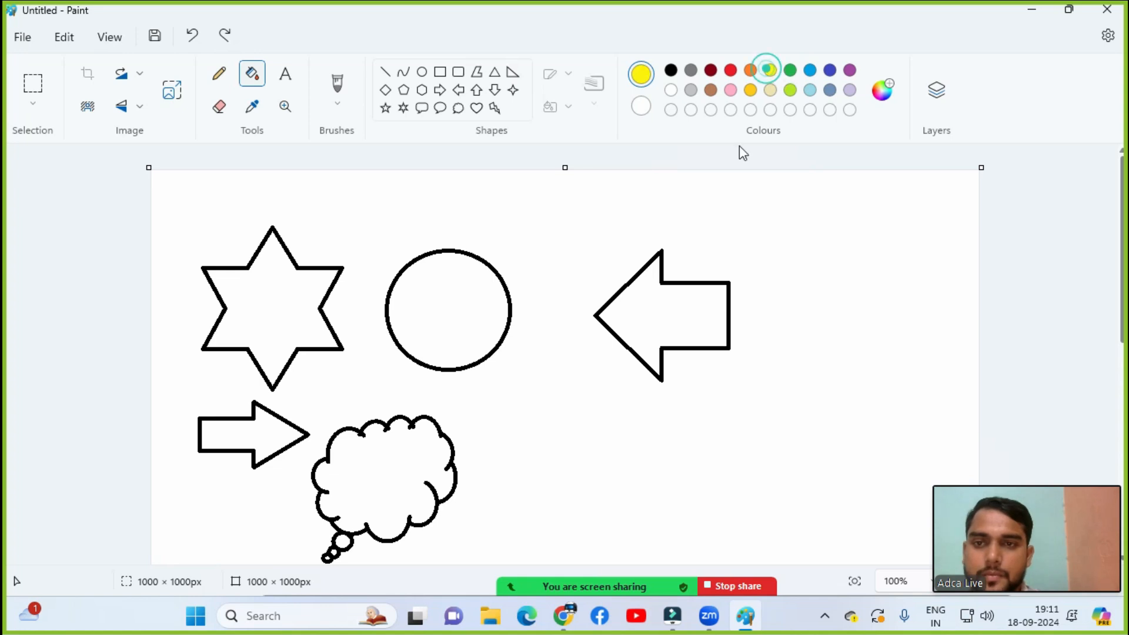
{"action": "left_click", "coordinate": [681, 329]}
{"action": "left_click", "coordinate": [710, 70]}
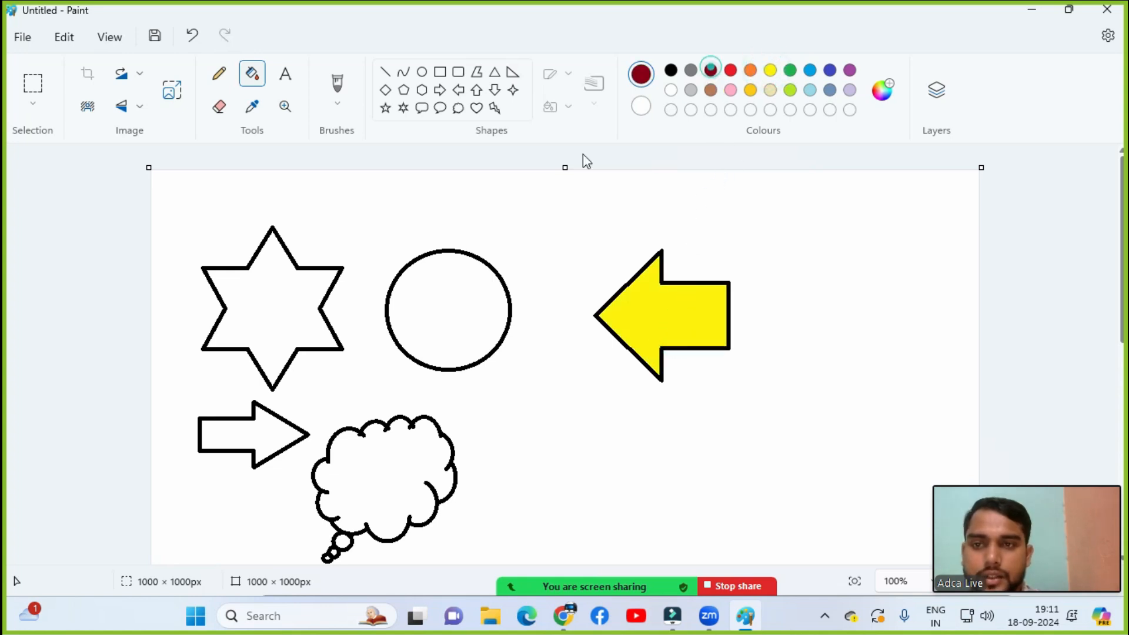
{"action": "left_click", "coordinate": [426, 331]}
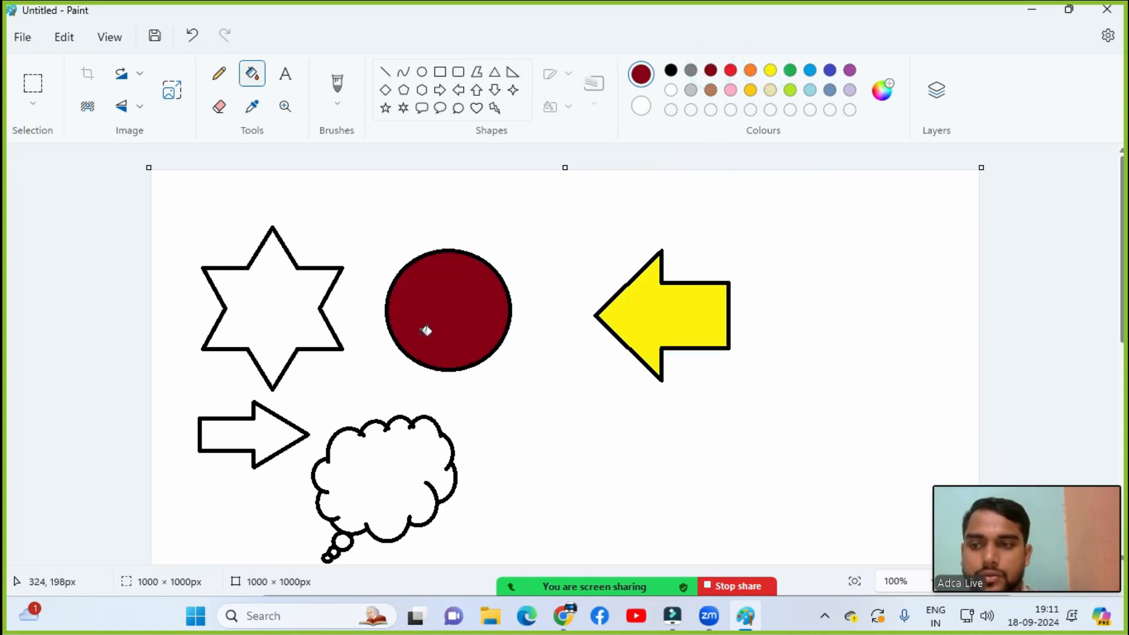
Step: Fill the star with gold, the cloud callout with brown and the right-pointing arrow with light turquoise blue
{"action": "left_click", "coordinate": [750, 90]}
{"action": "left_click", "coordinate": [234, 296]}
{"action": "left_click", "coordinate": [710, 89]}
{"action": "left_click", "coordinate": [353, 481]}
{"action": "left_click", "coordinate": [810, 89]}
{"action": "left_click", "coordinate": [239, 443]}
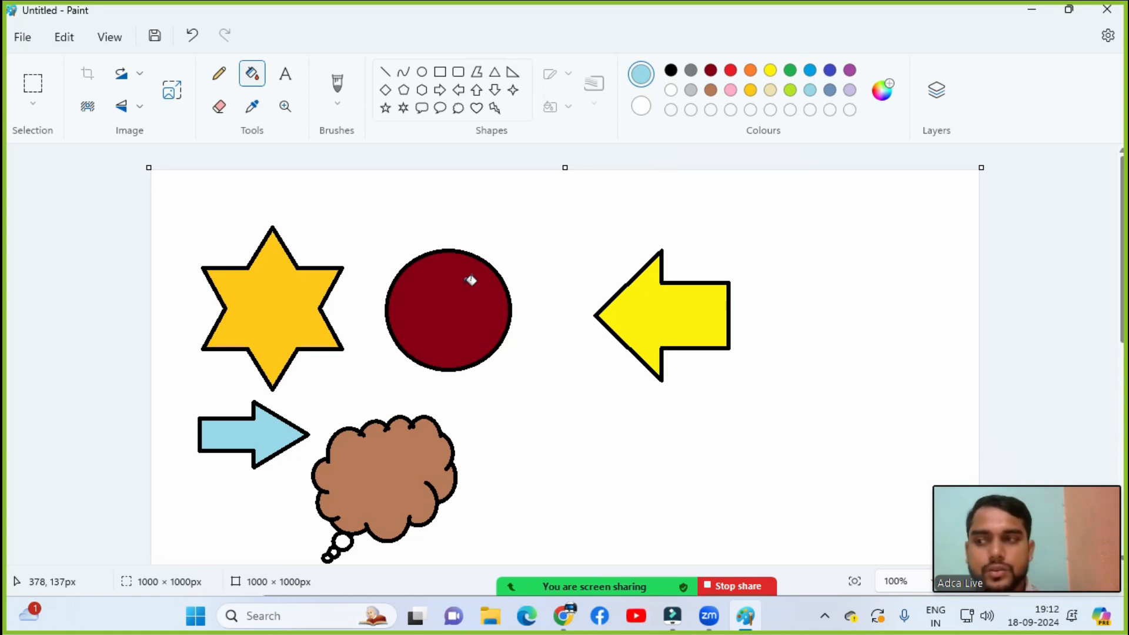
Step: Make a rectangular selection of about 199 × 194 px around the circle, invert it and delete everything outside the circle
{"action": "left_click", "coordinate": [33, 103]}
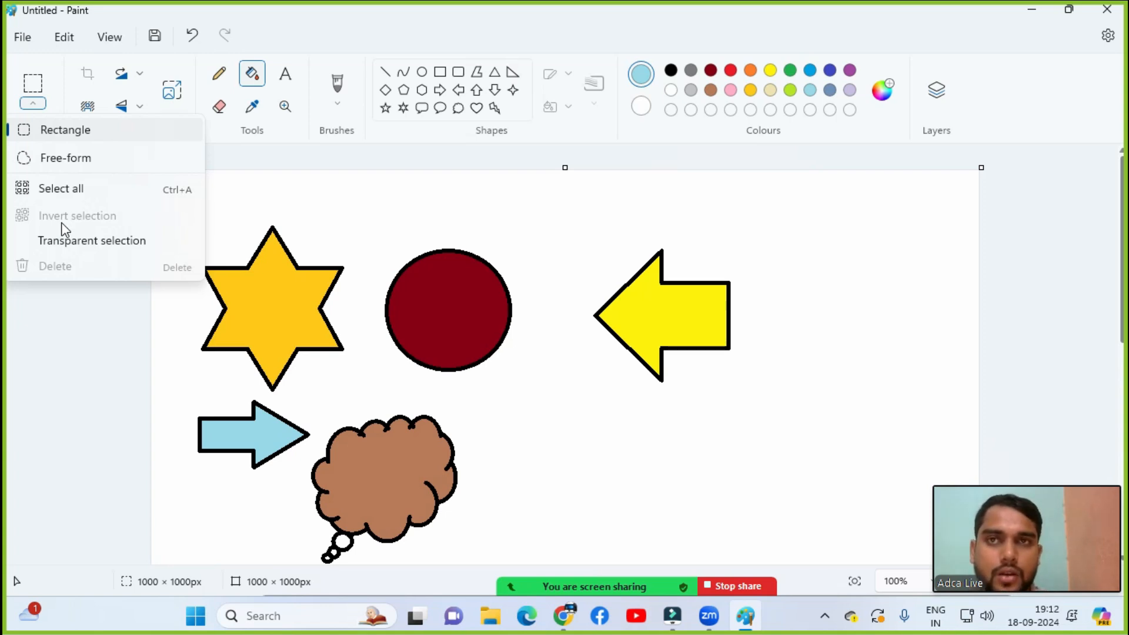
{"action": "left_click", "coordinate": [371, 211]}
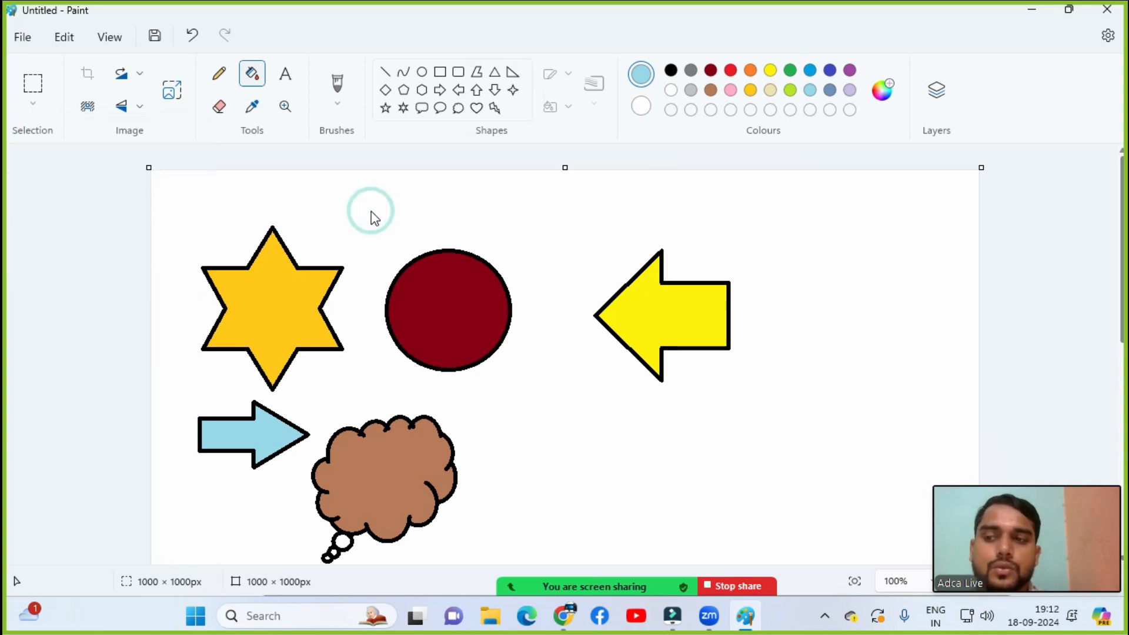
{"action": "left_click", "coordinate": [31, 104]}
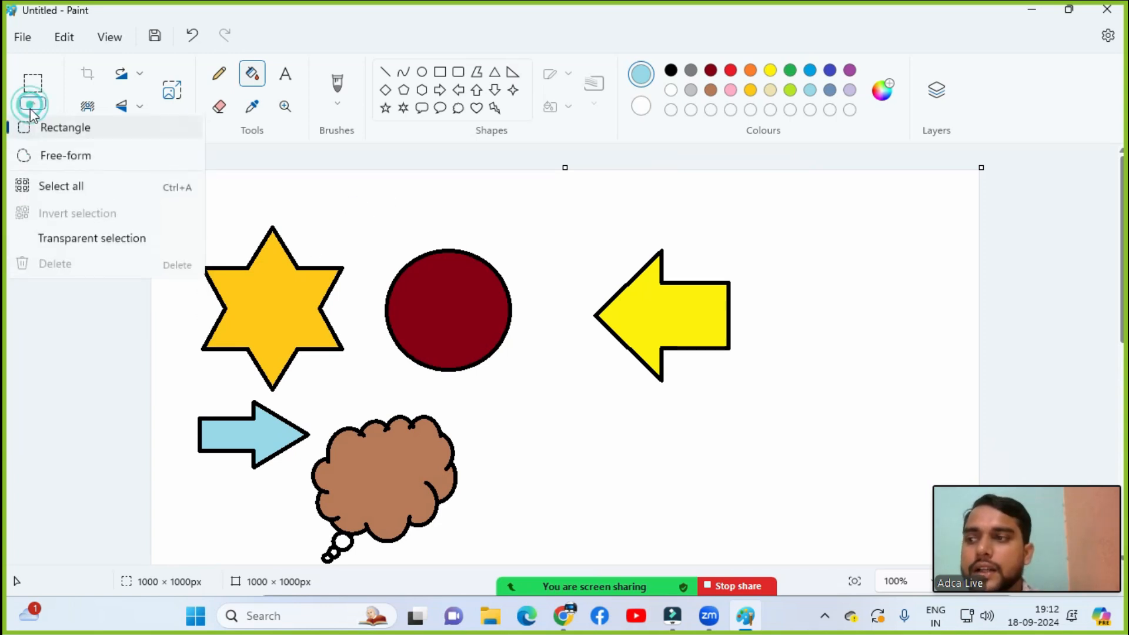
{"action": "left_click", "coordinate": [51, 135]}
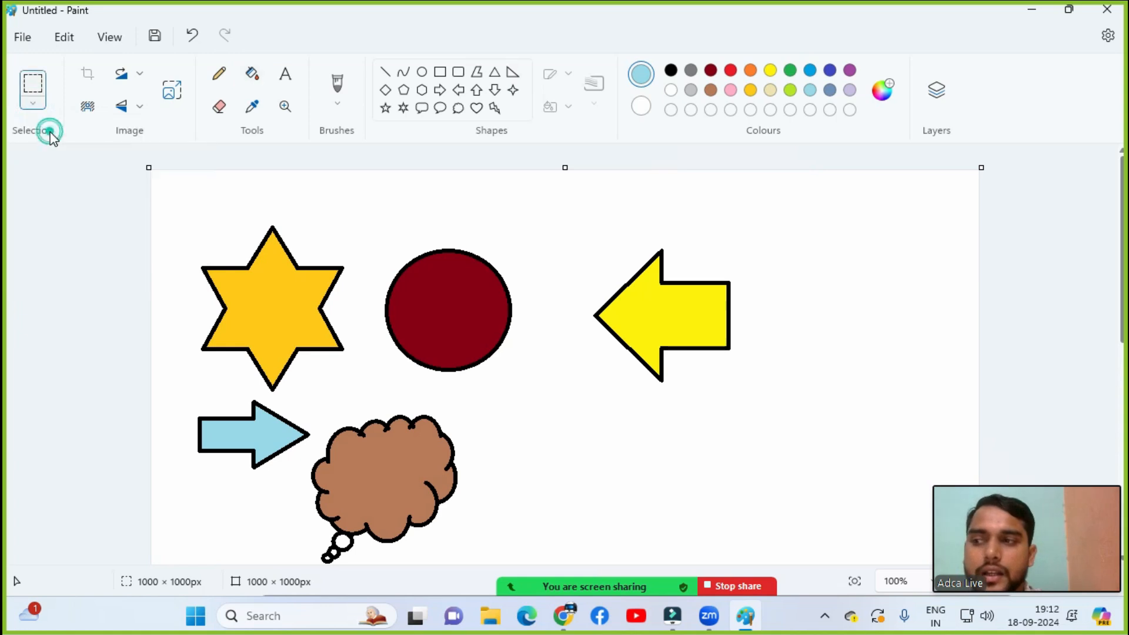
{"action": "left_click_drag", "start_coordinate": [363, 221], "coordinate": [528, 380]}
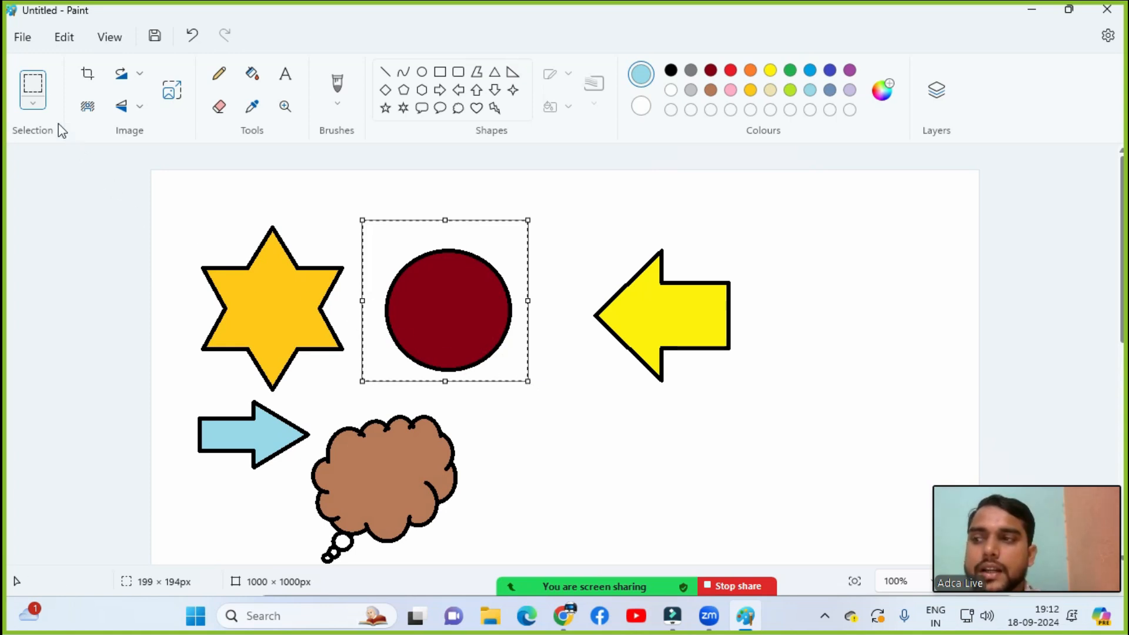
{"action": "left_click", "coordinate": [33, 103]}
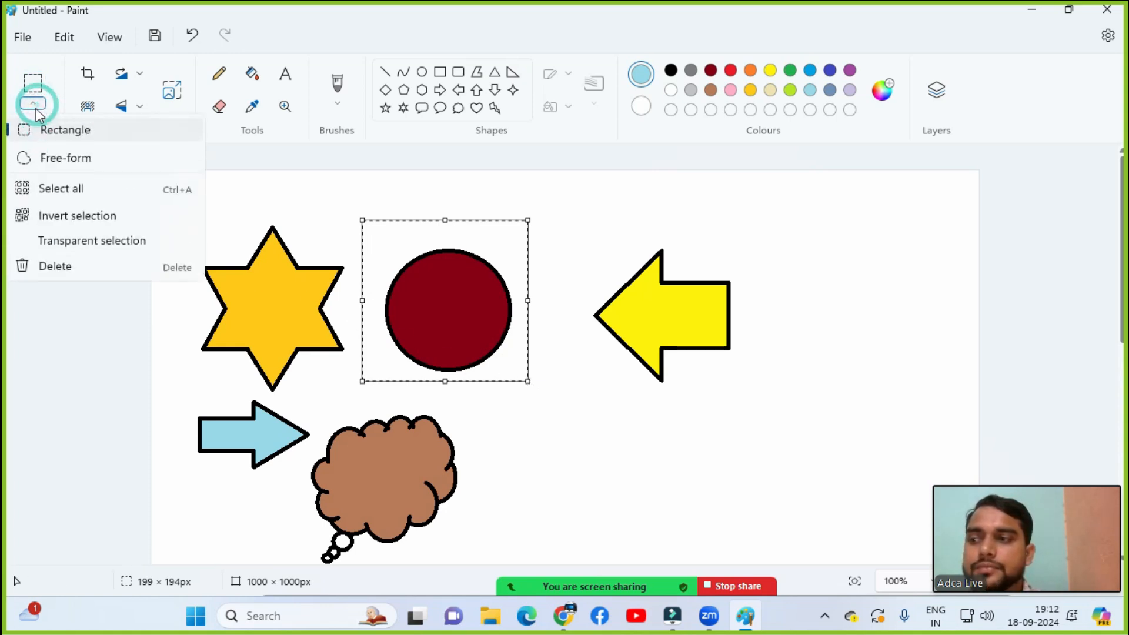
{"action": "left_click", "coordinate": [70, 225]}
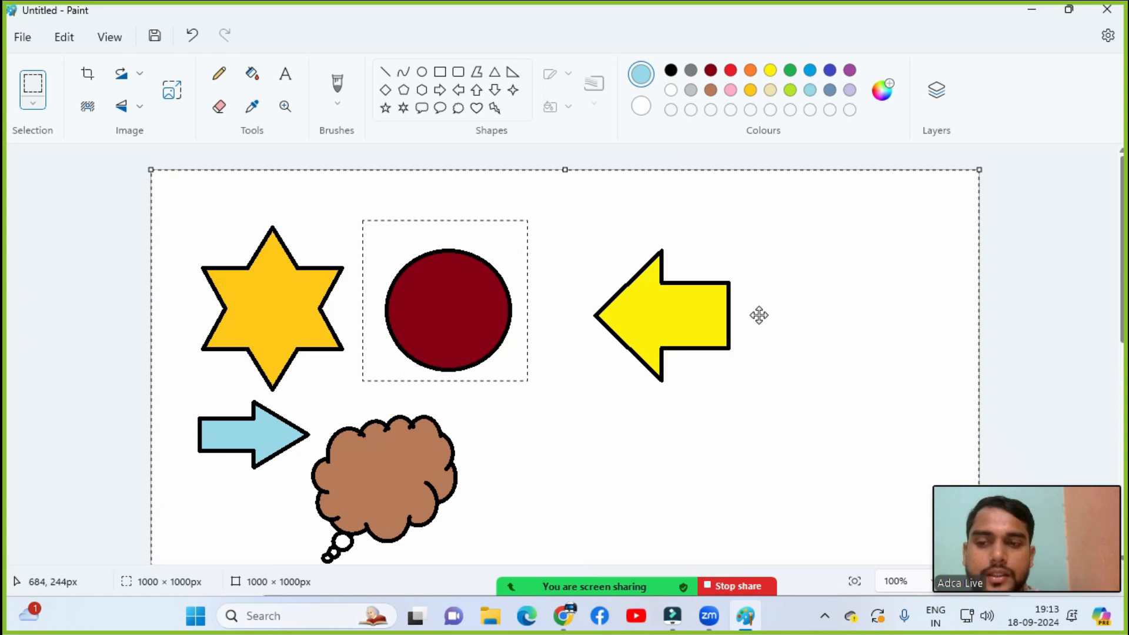
{"action": "left_click", "coordinate": [33, 103]}
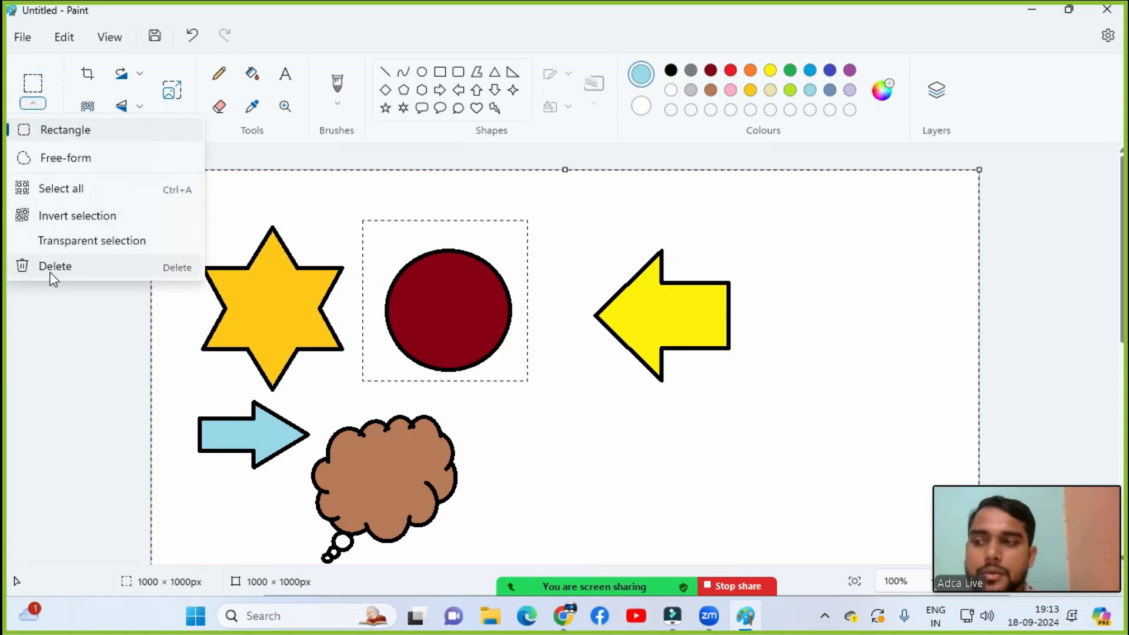
{"action": "left_click", "coordinate": [51, 273]}
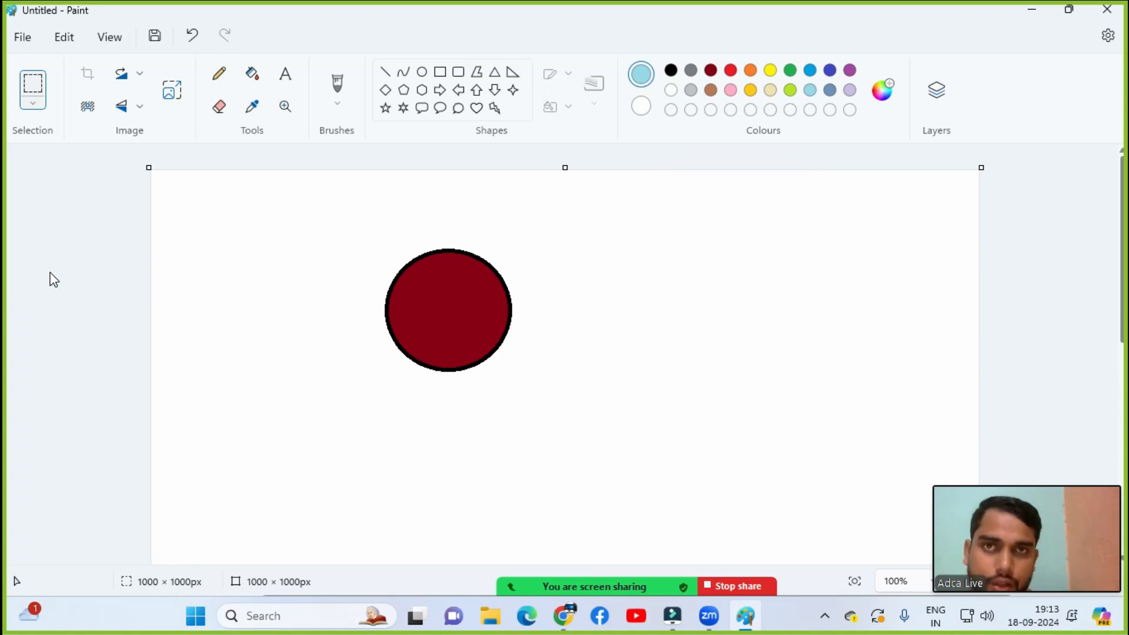
Step: Select the whole canvas and delete the remaining dark red circle
{"action": "left_click", "coordinate": [33, 103]}
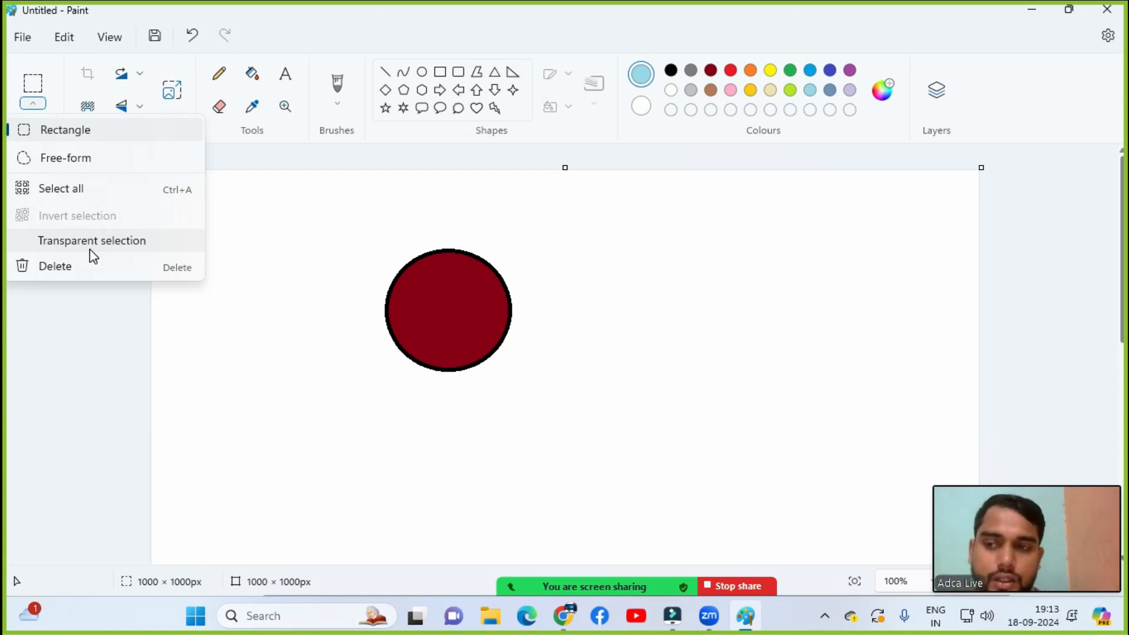
{"action": "left_click", "coordinate": [294, 288]}
{"action": "key", "text": "ctrl+a"}
{"action": "key", "text": "Delete"}
Step: Draw a black-outlined rectangle in the upper-left part of the canvas and fill it with red
{"action": "left_click", "coordinate": [440, 71]}
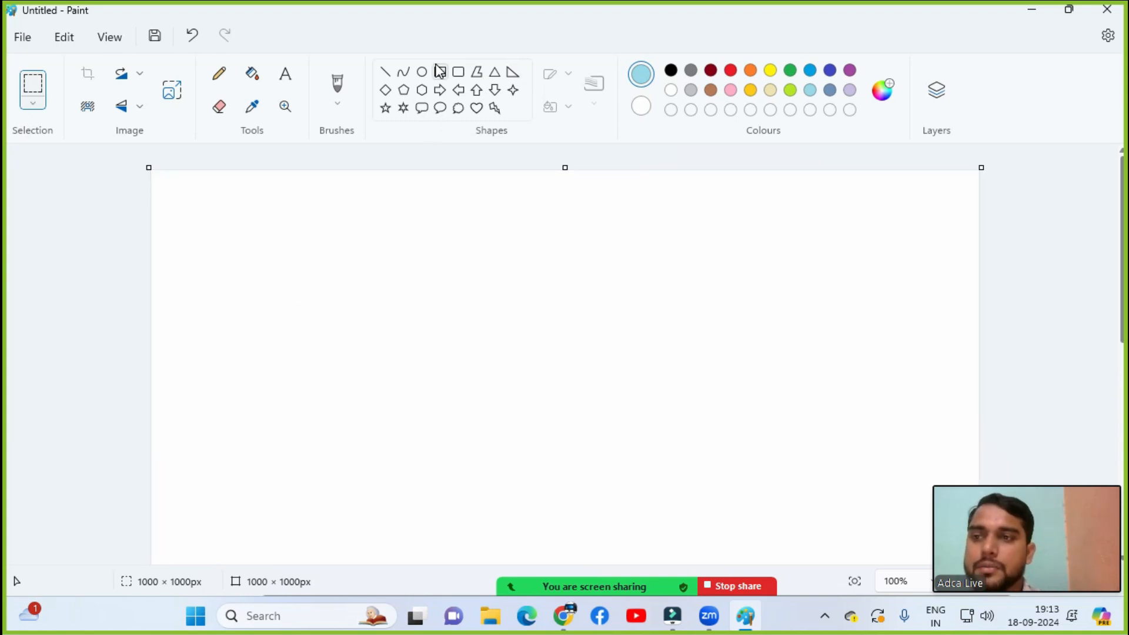
{"action": "left_click_drag", "start_coordinate": [245, 224], "coordinate": [439, 335]}
{"action": "left_click", "coordinate": [599, 255]}
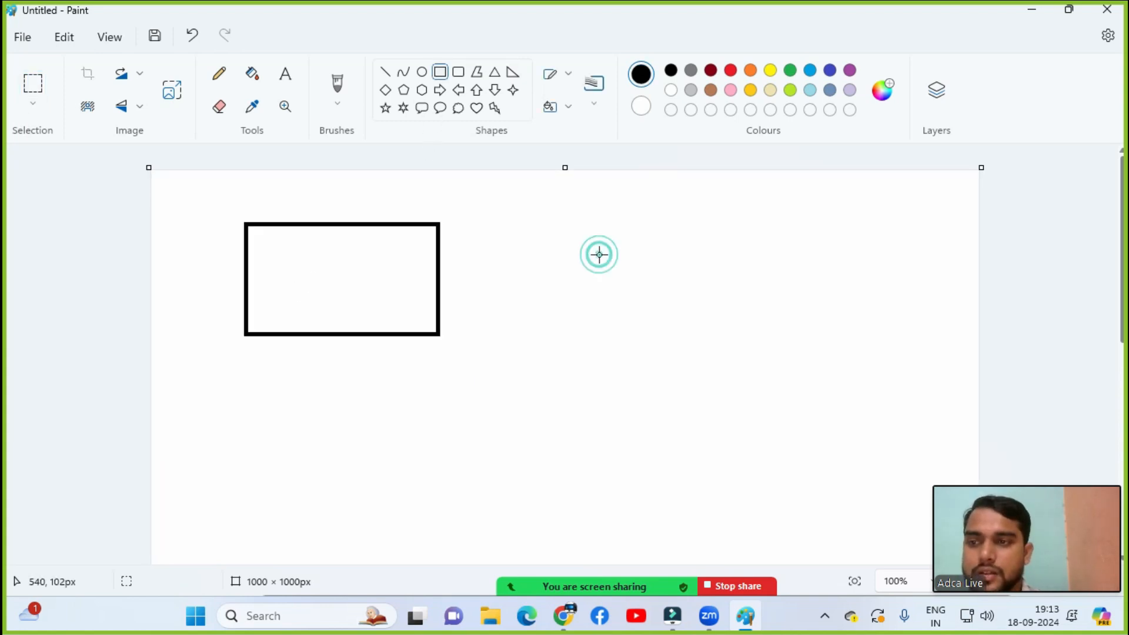
{"action": "left_click", "coordinate": [252, 73]}
{"action": "left_click", "coordinate": [730, 70]}
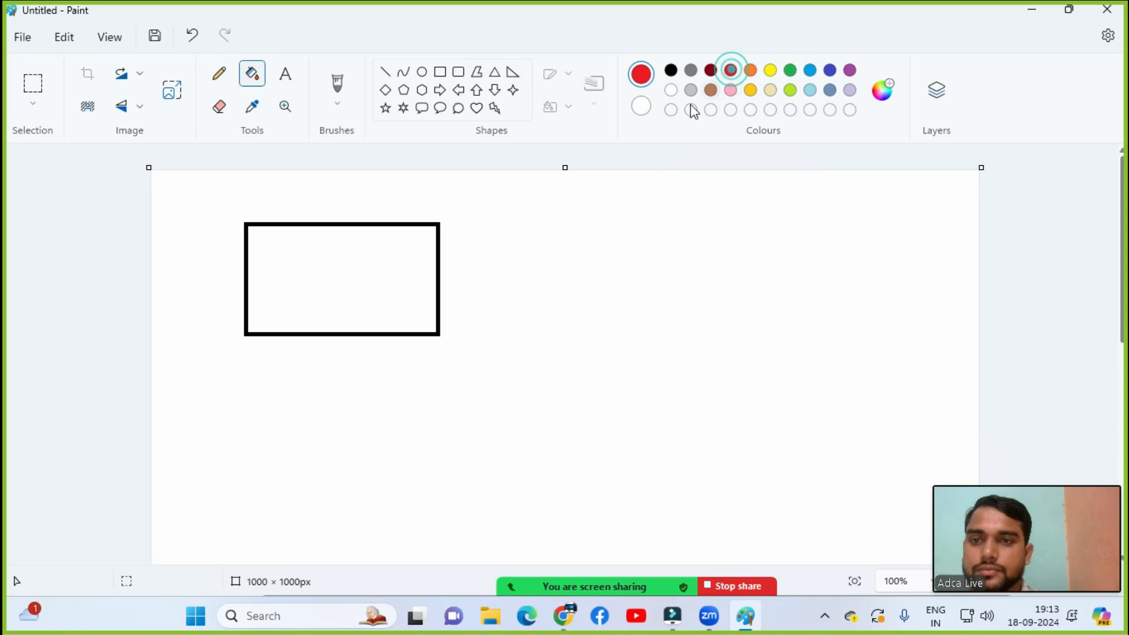
{"action": "left_click", "coordinate": [360, 298]}
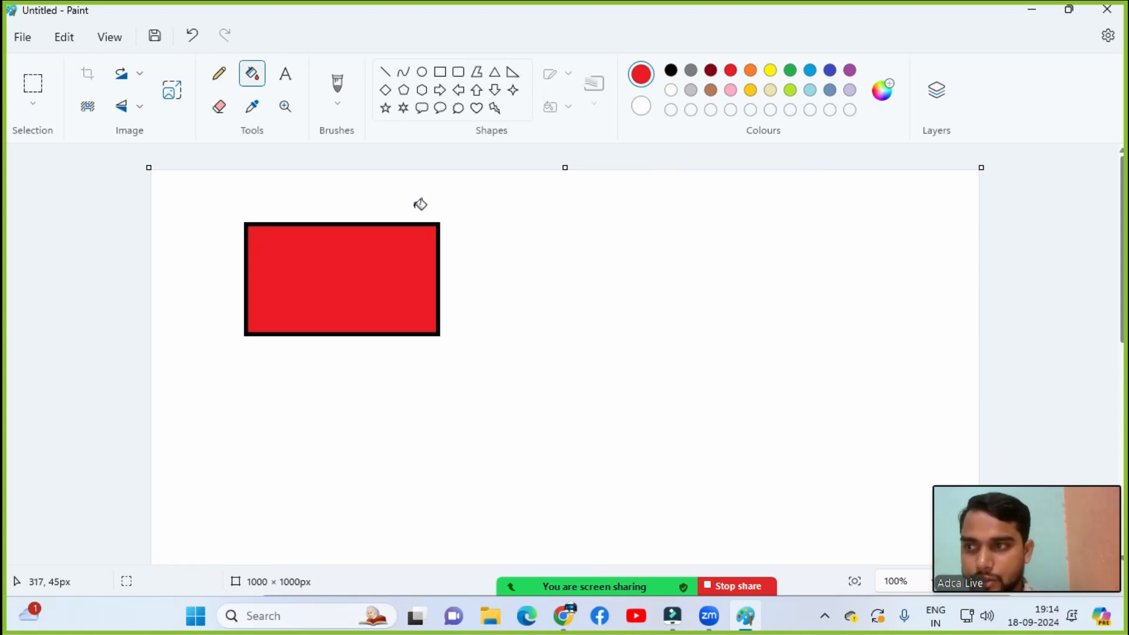
{"action": "left_click", "coordinate": [117, 41]}
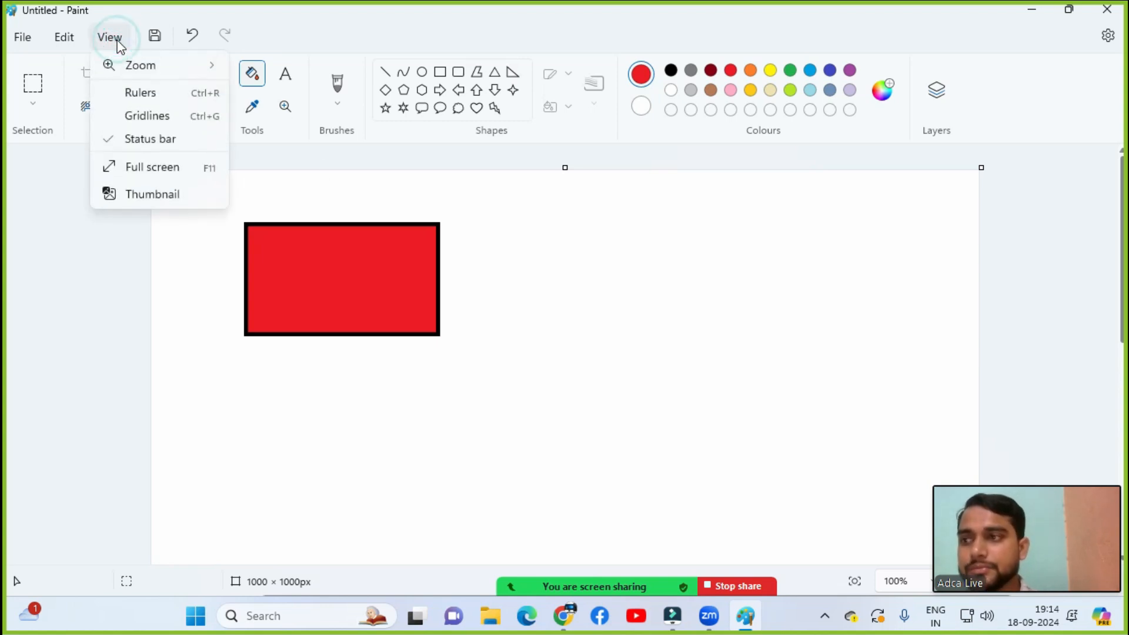
{"action": "left_click", "coordinate": [74, 40]}
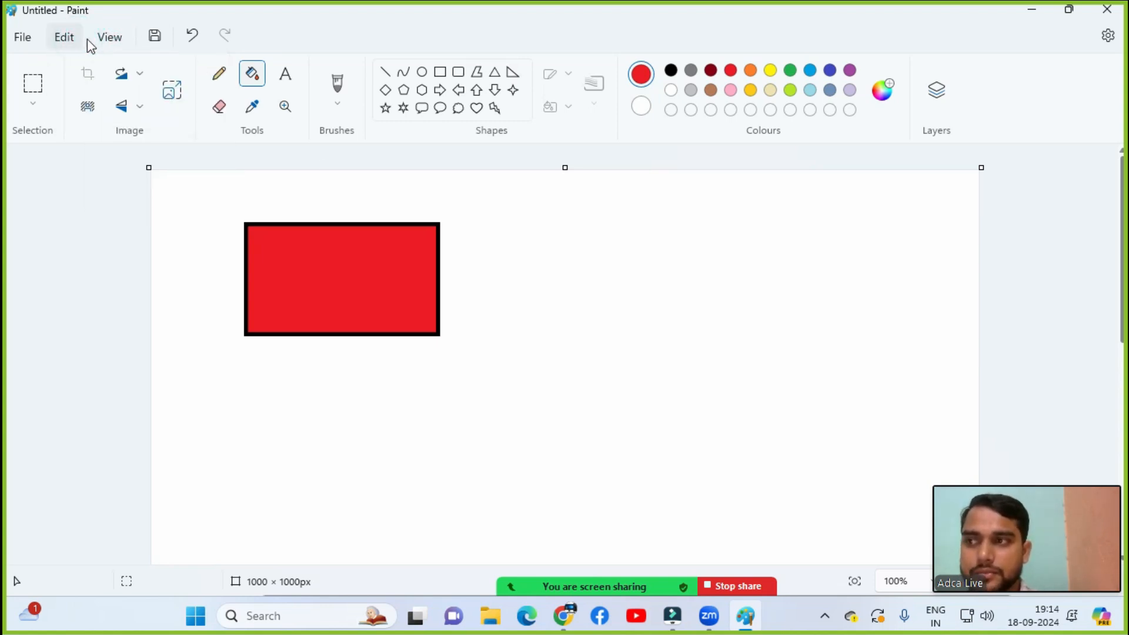
{"action": "left_click", "coordinate": [65, 39]}
{"action": "left_click", "coordinate": [262, 184]}
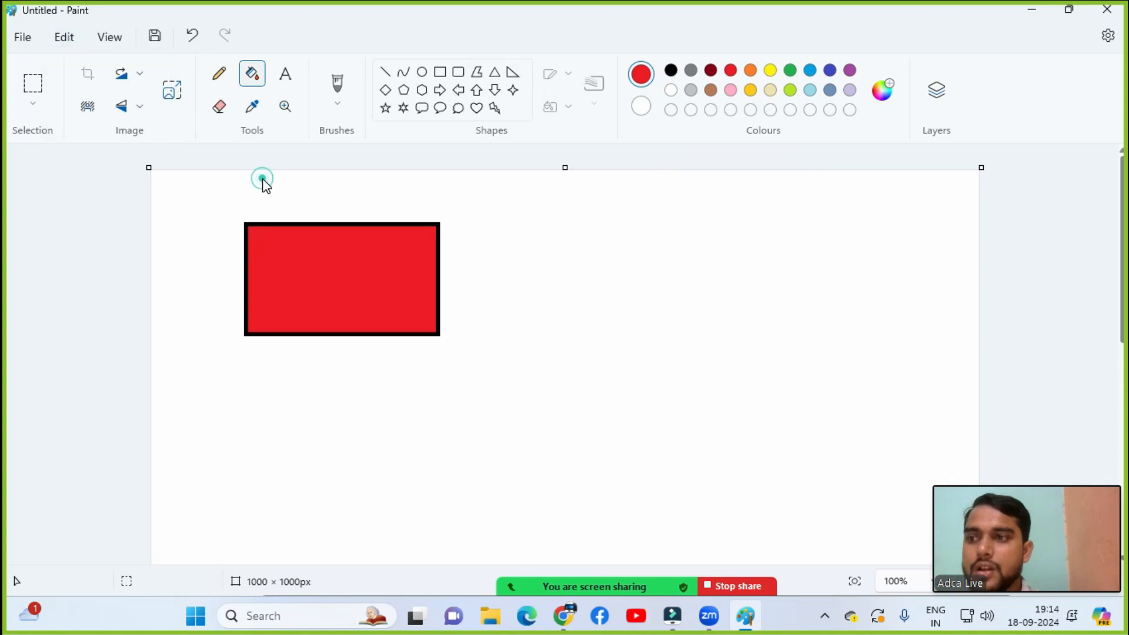
Step: Copy the red rectangle with a rectangular selection of about 299 × 192 px around it
{"action": "left_click", "coordinate": [40, 107]}
{"action": "left_click", "coordinate": [40, 127]}
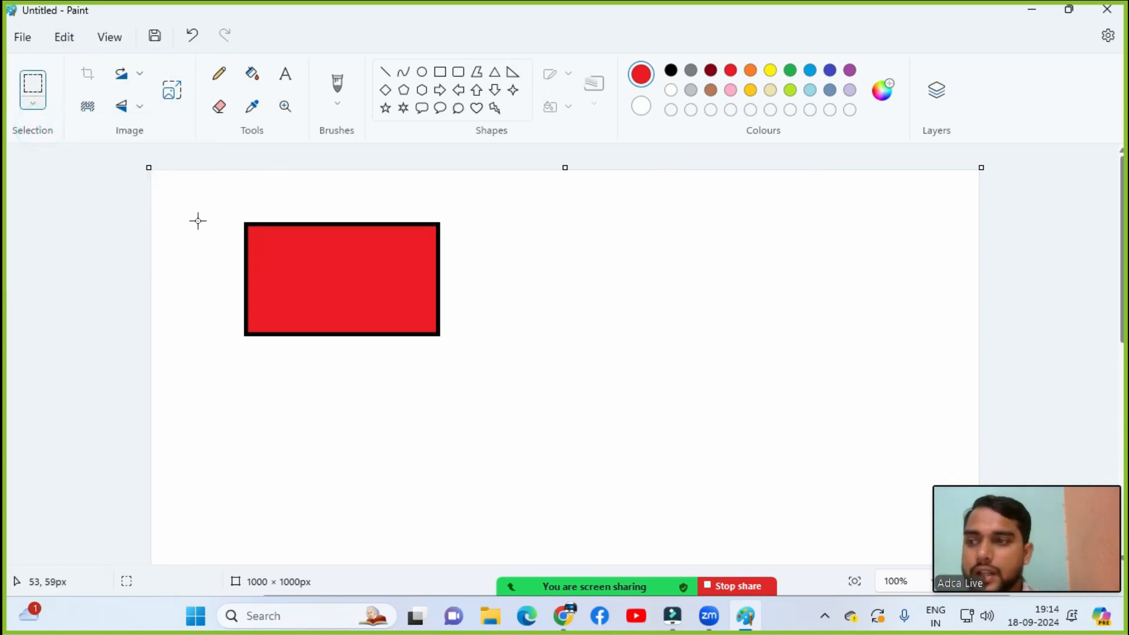
{"action": "left_click_drag", "start_coordinate": [218, 200], "coordinate": [463, 358]}
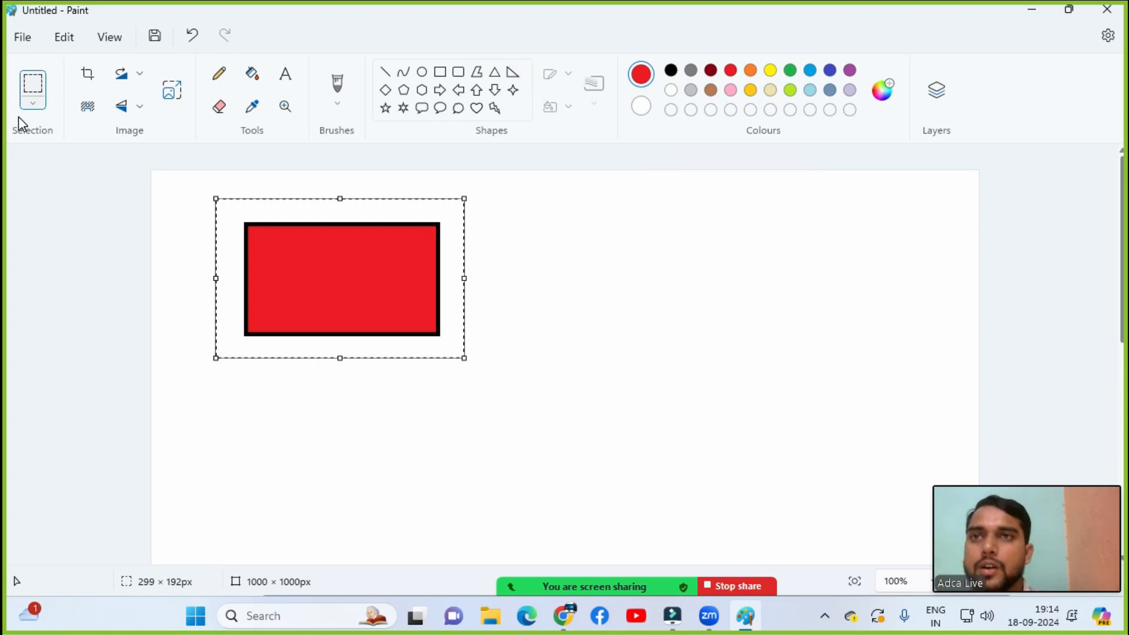
{"action": "left_click", "coordinate": [65, 37]}
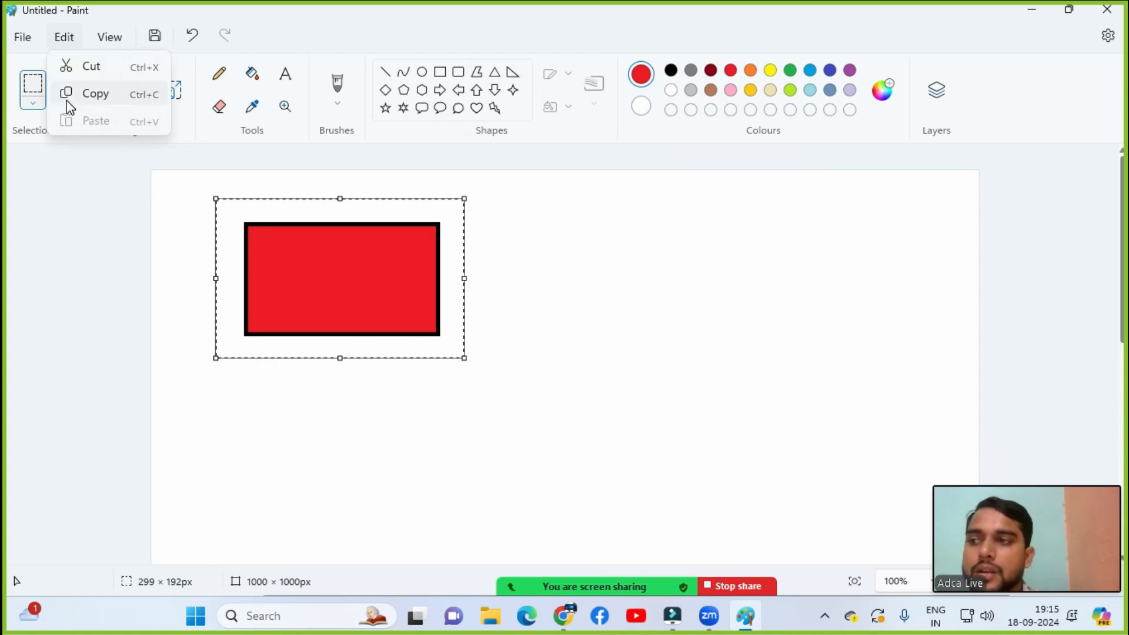
{"action": "left_click", "coordinate": [99, 99]}
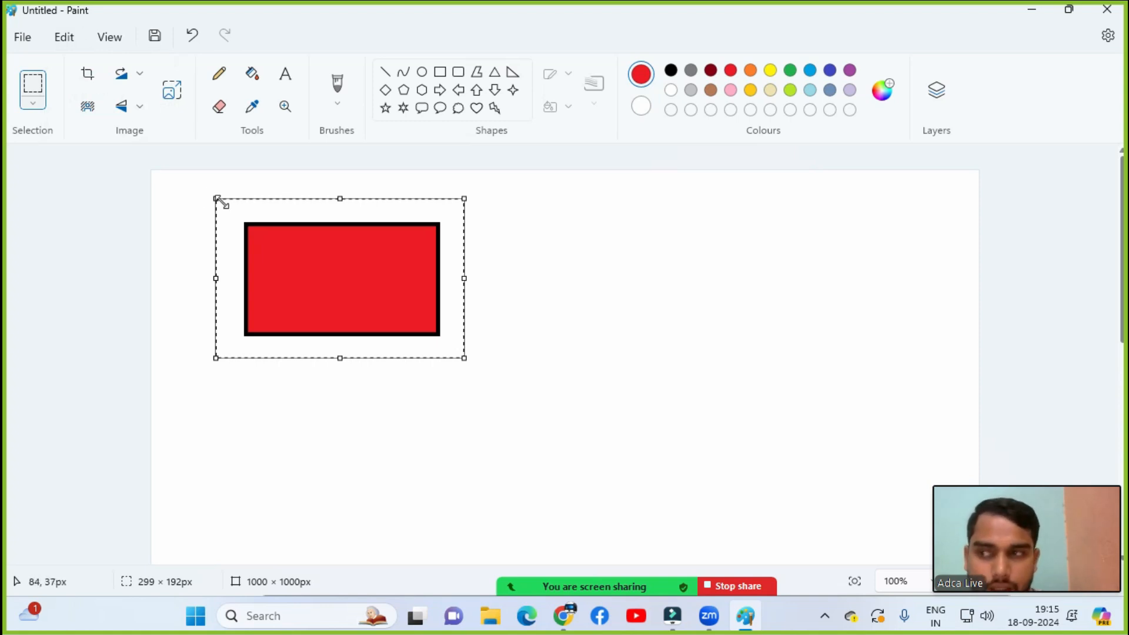
Step: Paste a copy of the red rectangle and place it just to the right of the original
{"action": "left_click", "coordinate": [64, 38]}
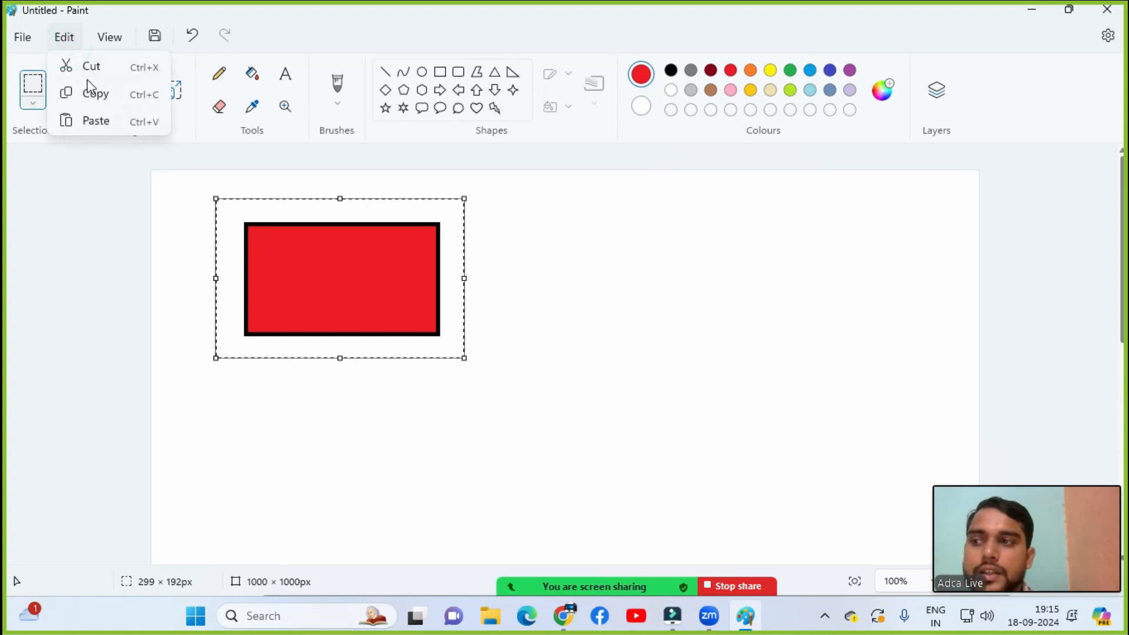
{"action": "left_click", "coordinate": [106, 122]}
{"action": "left_click_drag", "start_coordinate": [274, 290], "coordinate": [559, 291]}
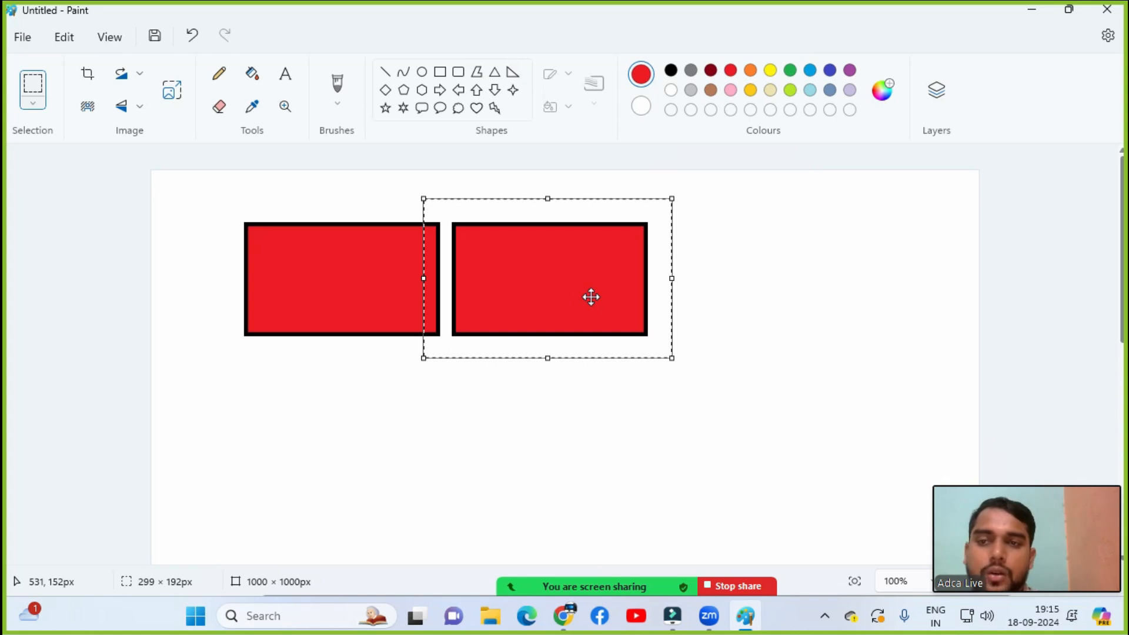
Step: Paste another copy of the red rectangle, place it directly below the original and deselect it
{"action": "left_click", "coordinate": [64, 36]}
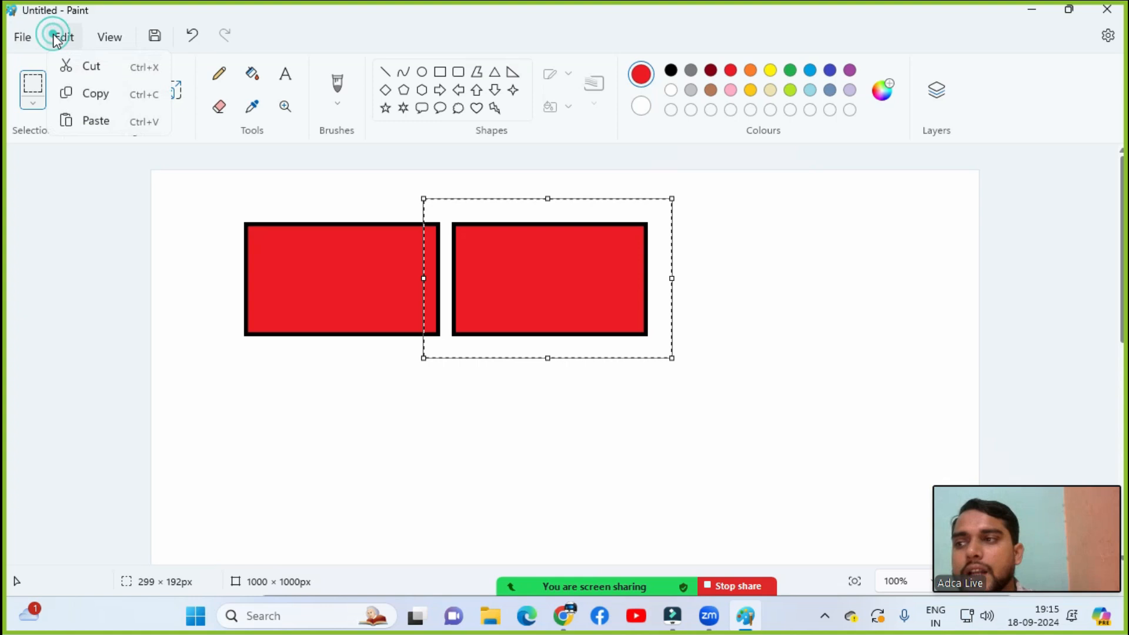
{"action": "left_click", "coordinate": [81, 124]}
{"action": "left_click_drag", "start_coordinate": [205, 223], "coordinate": [312, 393]}
{"action": "left_click_drag", "start_coordinate": [297, 391], "coordinate": [297, 389]}
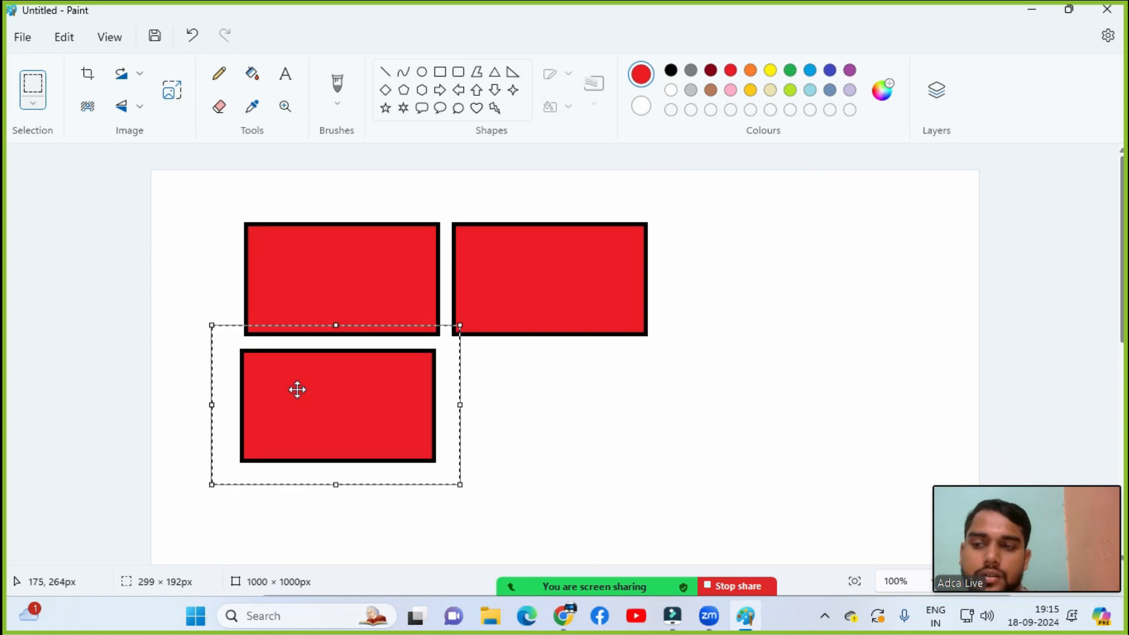
{"action": "left_click", "coordinate": [561, 430]}
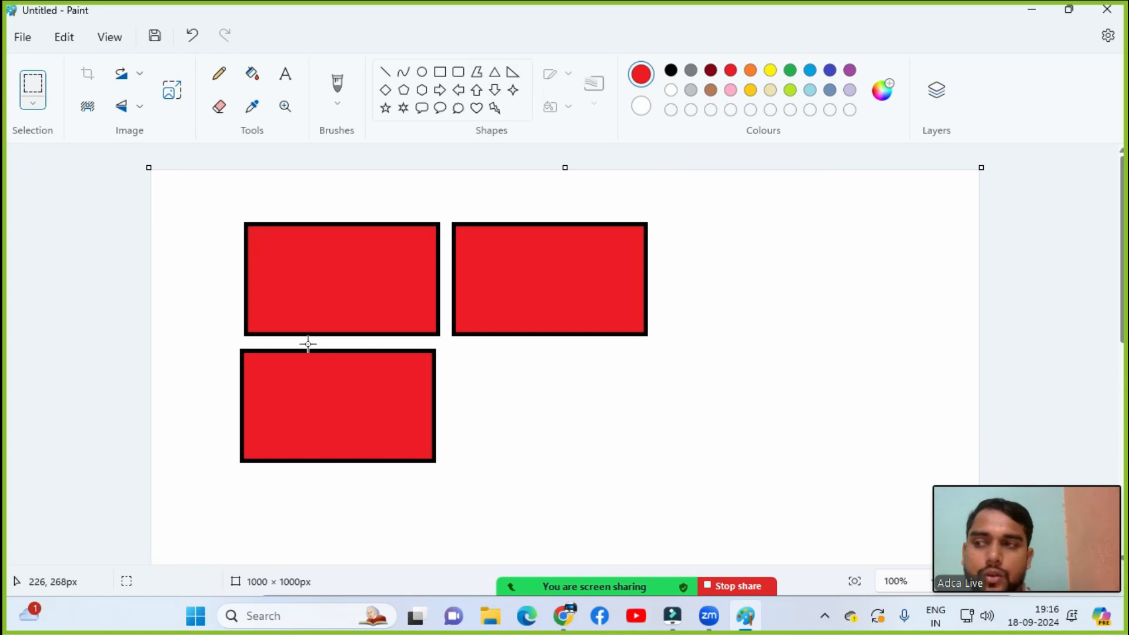
Step: Paste a copy of the red rectangle as the second one in the lower row, below the upper row's second rectangle
{"action": "left_click", "coordinate": [62, 40]}
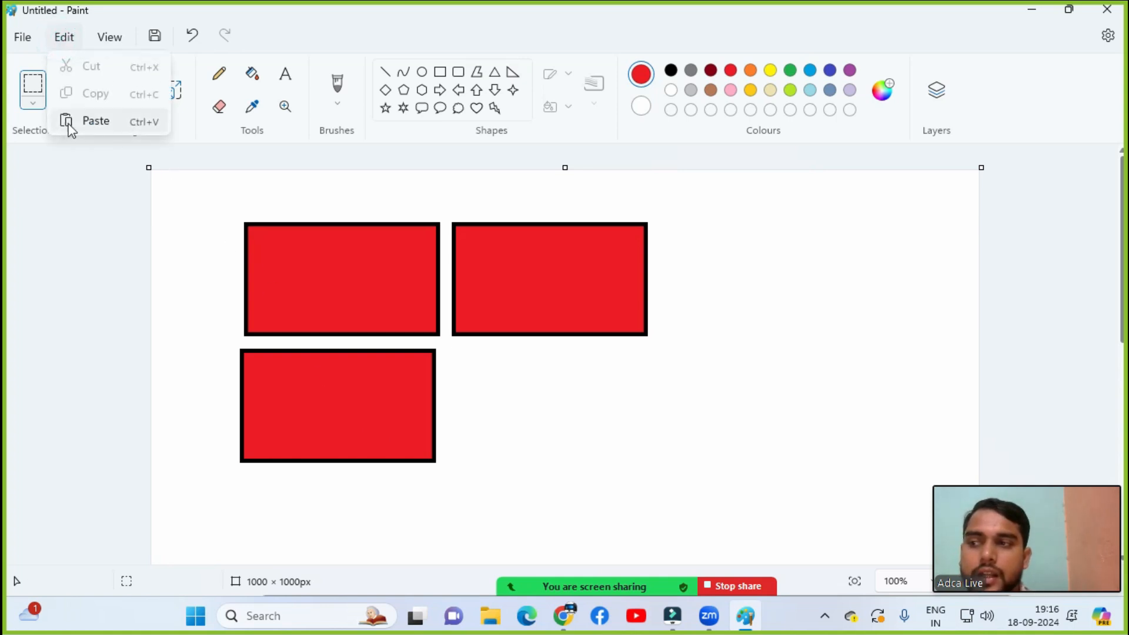
{"action": "left_click", "coordinate": [68, 121]}
{"action": "left_click_drag", "start_coordinate": [195, 231], "coordinate": [467, 389]}
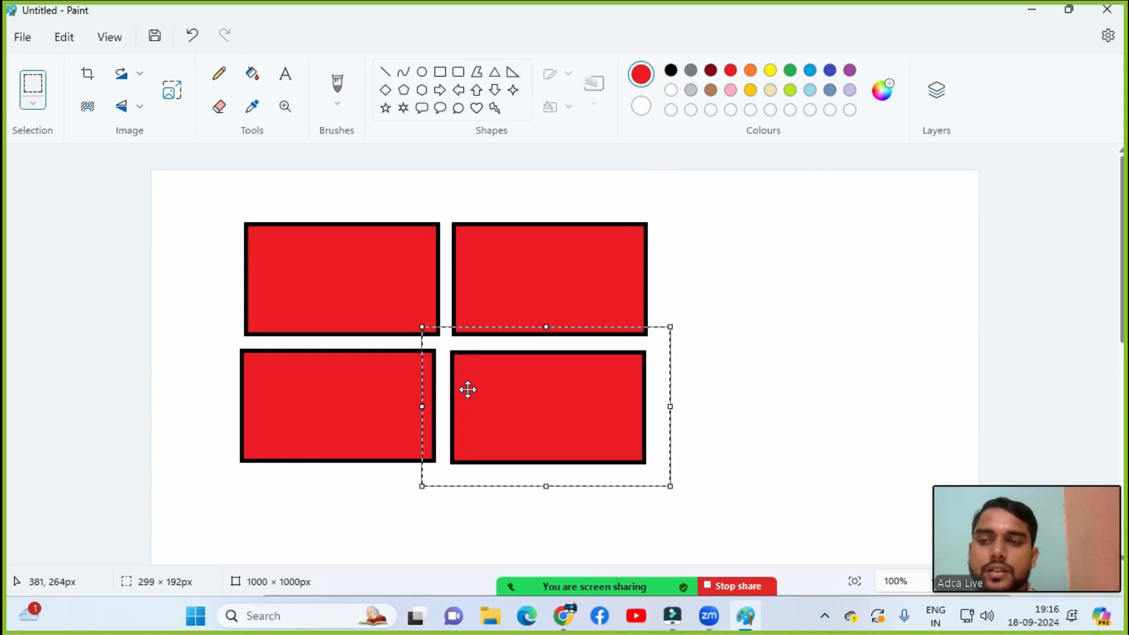
Step: Paste a copy of the red rectangle and place it at the right end of the upper row as its third rectangle
{"action": "left_click", "coordinate": [64, 37]}
{"action": "left_click", "coordinate": [70, 121]}
{"action": "left_click_drag", "start_coordinate": [184, 234], "coordinate": [668, 260]}
Step: Paste a copy of the red rectangle, place it as the third one in the lower row and deselect it
{"action": "left_click", "coordinate": [63, 37]}
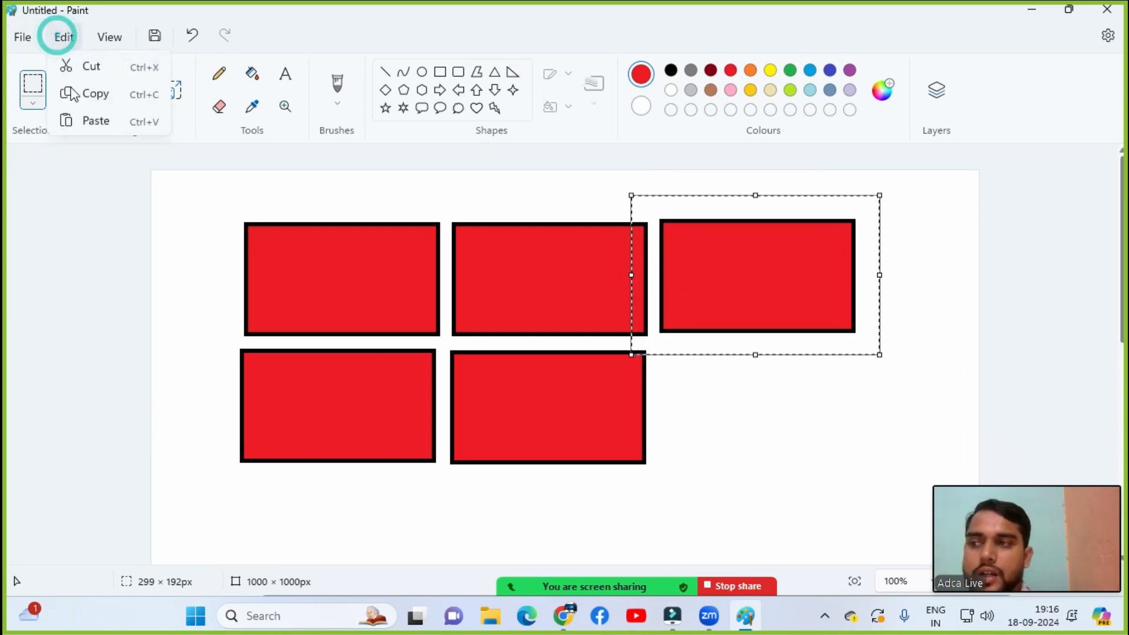
{"action": "left_click", "coordinate": [70, 120]}
{"action": "left_click_drag", "start_coordinate": [211, 222], "coordinate": [692, 380]}
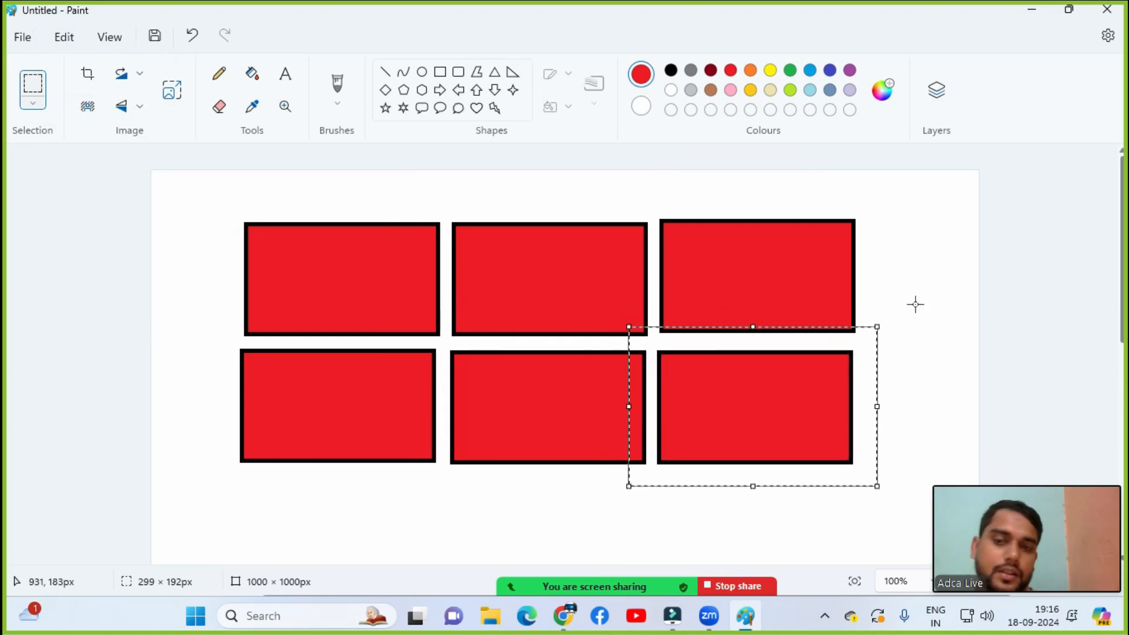
{"action": "left_click", "coordinate": [912, 302]}
{"action": "left_click", "coordinate": [57, 39]}
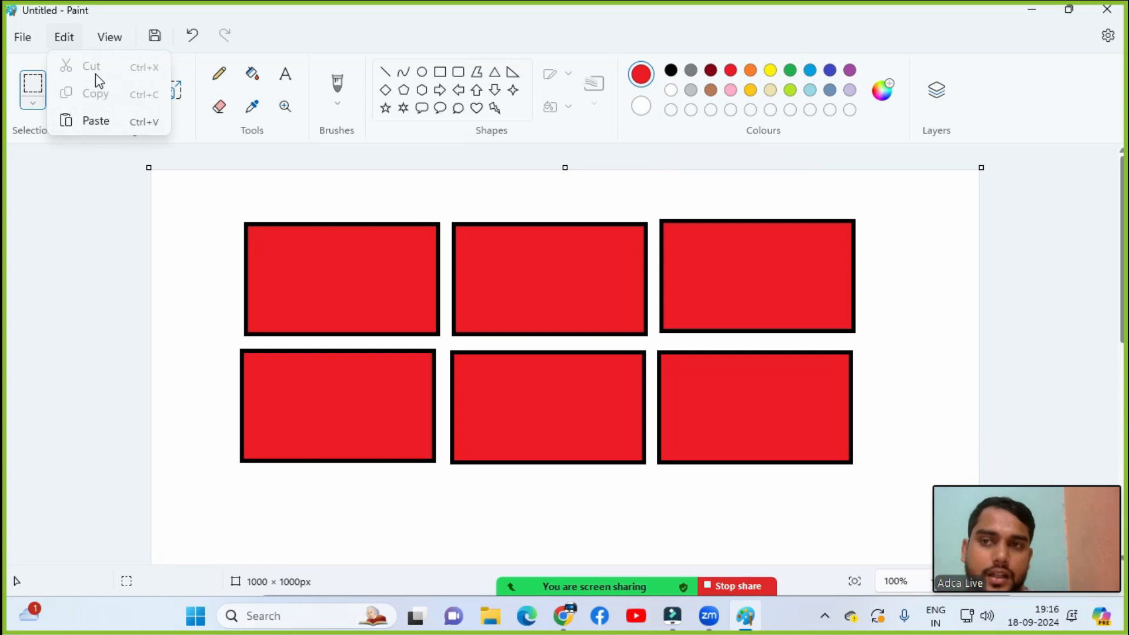
{"action": "left_click", "coordinate": [323, 185]}
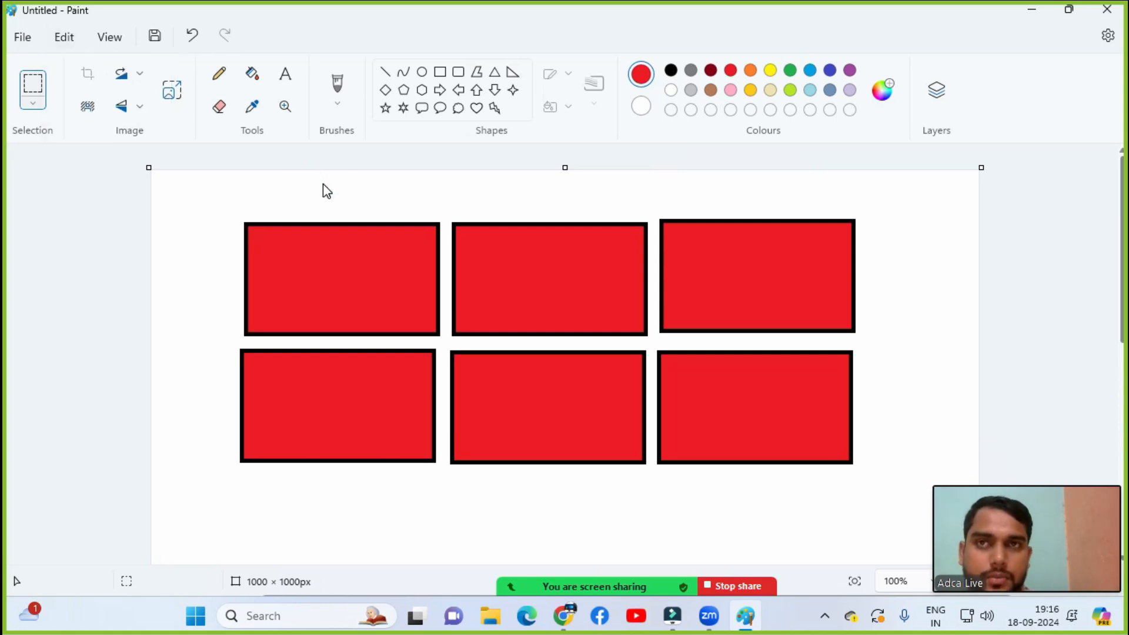
{"action": "left_click", "coordinate": [66, 38]}
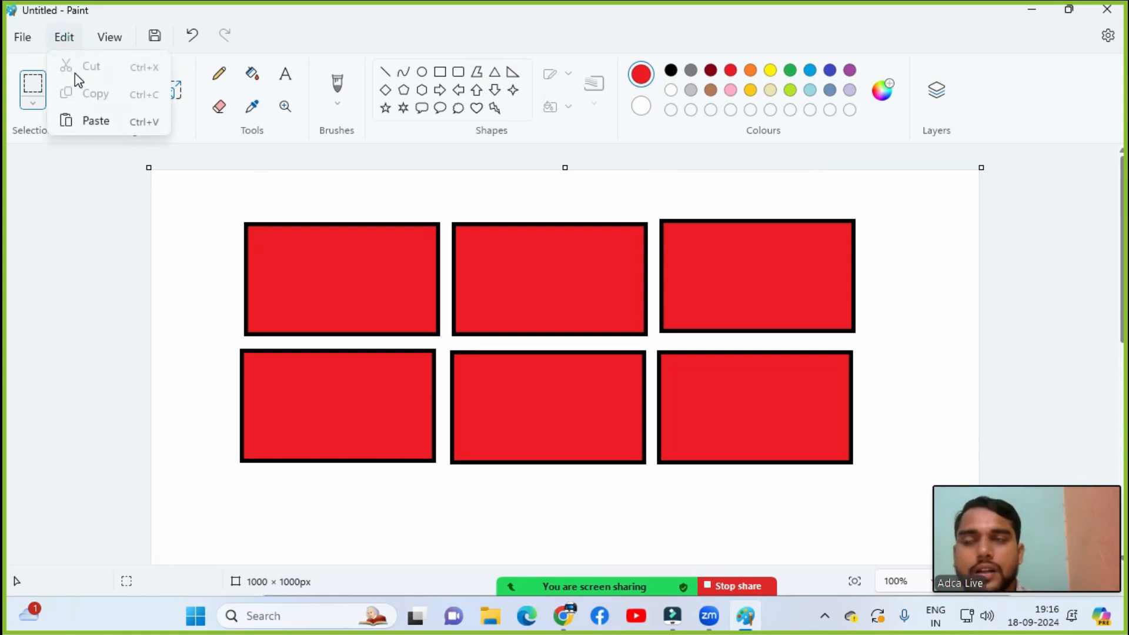
{"action": "left_click", "coordinate": [324, 196]}
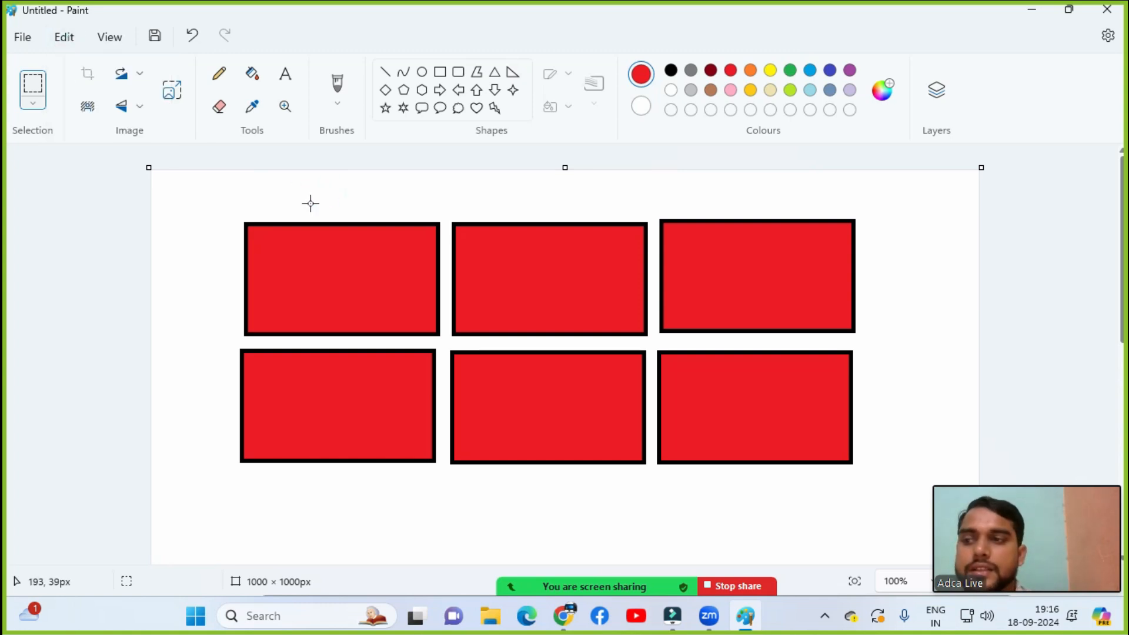
Step: Select the upper row of three red rectangles with a rectangular selection and cut it
{"action": "left_click_drag", "start_coordinate": [183, 196], "coordinate": [865, 340]}
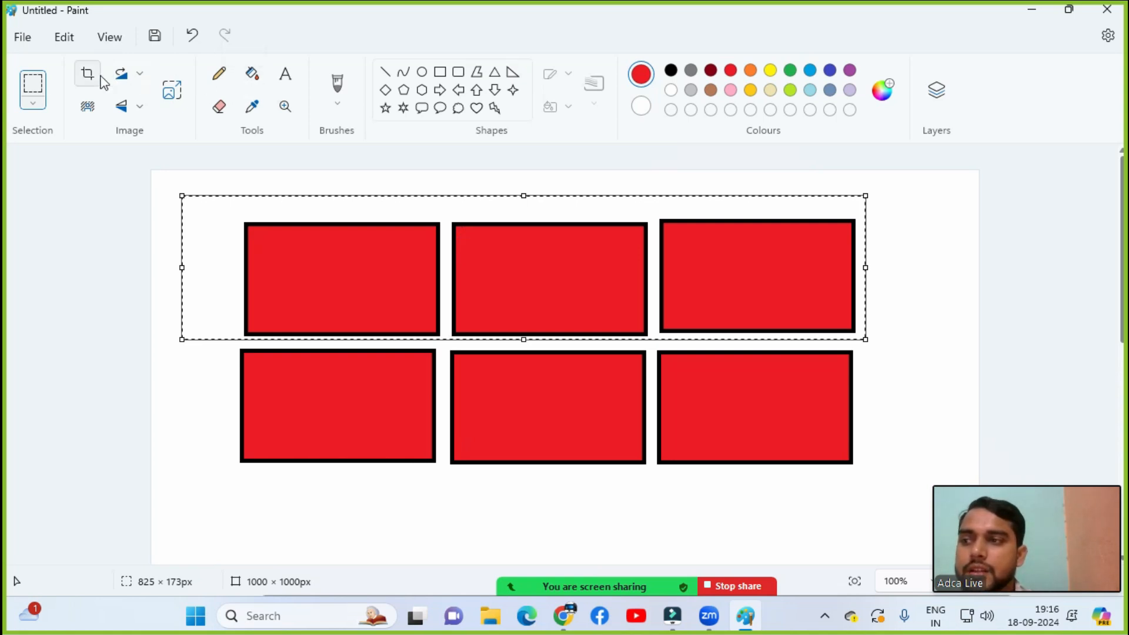
{"action": "left_click", "coordinate": [51, 38]}
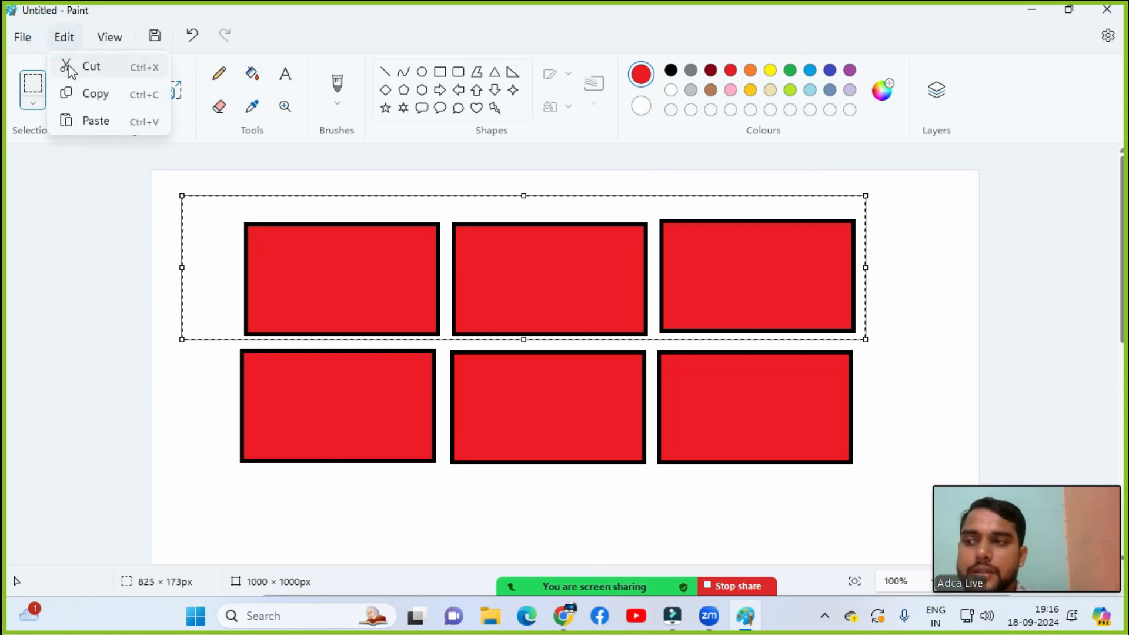
{"action": "left_click", "coordinate": [70, 66]}
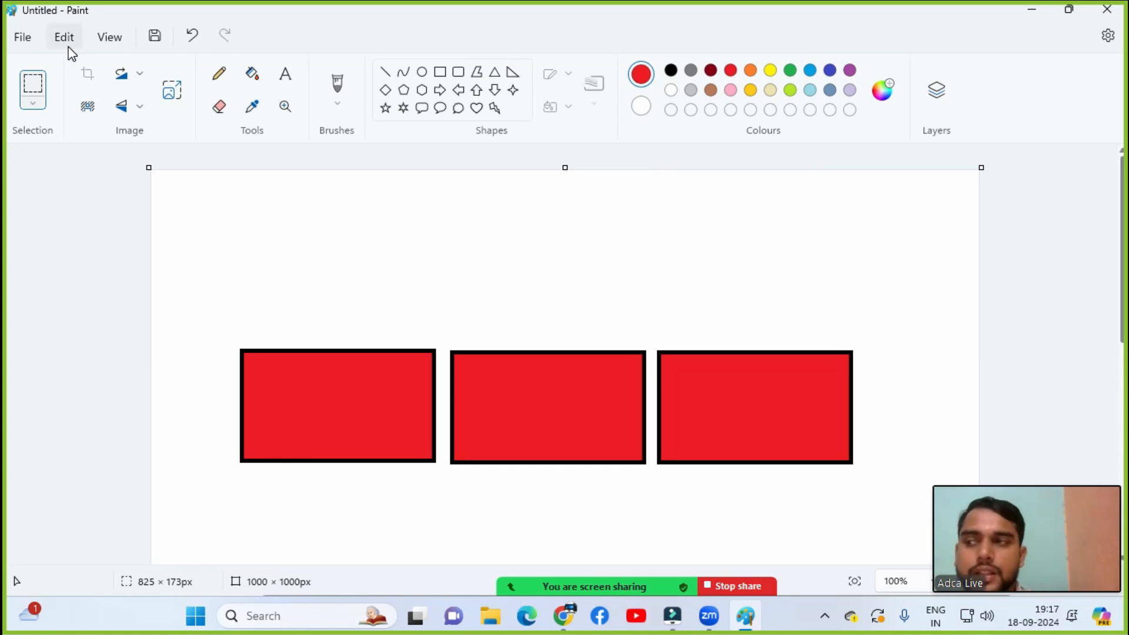
Step: Paste the cut row of three rectangles, place it directly below the remaining row and deselect it
{"action": "left_click", "coordinate": [63, 38]}
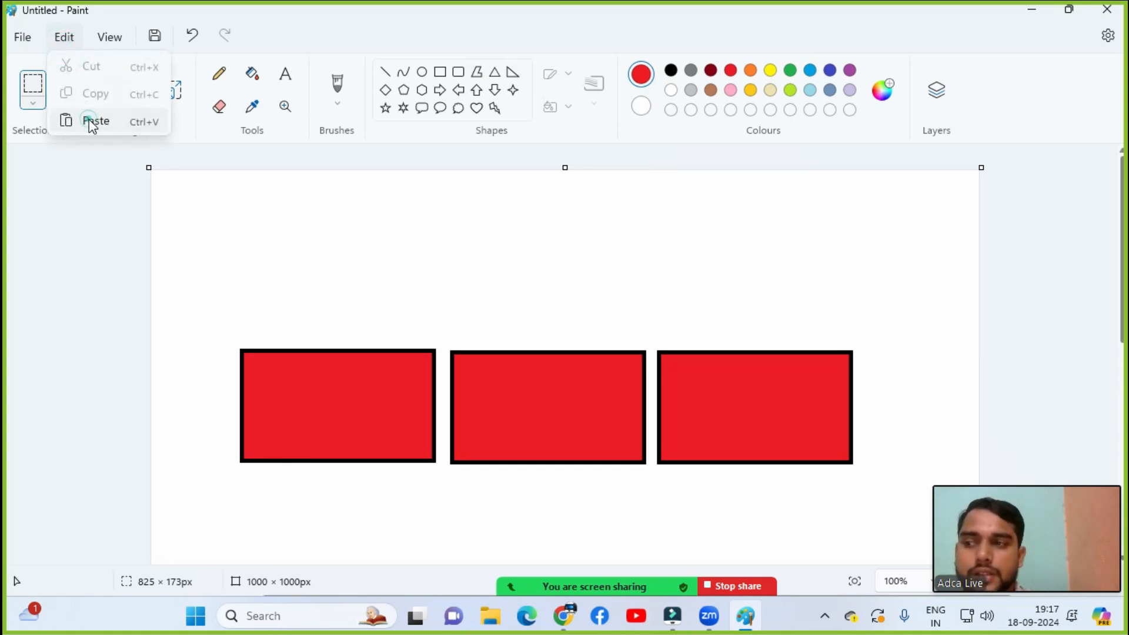
{"action": "left_click", "coordinate": [92, 125]}
{"action": "left_click_drag", "start_coordinate": [352, 206], "coordinate": [392, 484]}
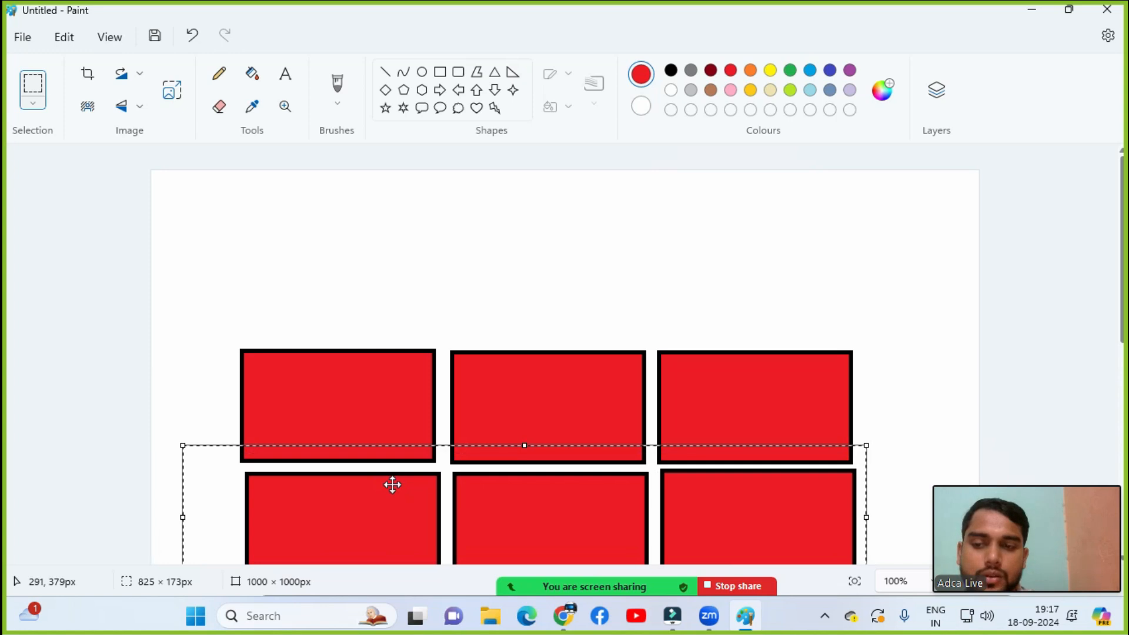
{"action": "scroll", "coordinate": [391, 466], "scroll_direction": "down", "scroll_amount": 2}
{"action": "mouse_move", "coordinate": [438, 402]}
{"action": "left_mouse_down"}
{"action": "mouse_move", "coordinate": [416, 411]}
{"action": "mouse_move", "coordinate": [436, 406]}
{"action": "left_mouse_up"}
{"action": "left_click", "coordinate": [847, 202]}
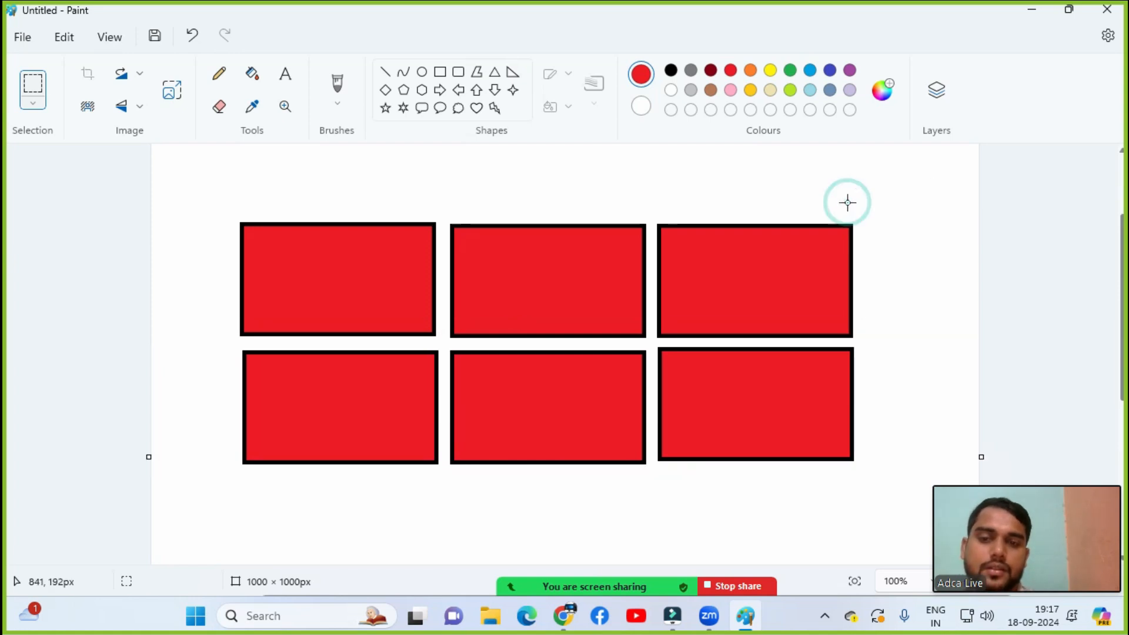
{"action": "left_click", "coordinate": [62, 37]}
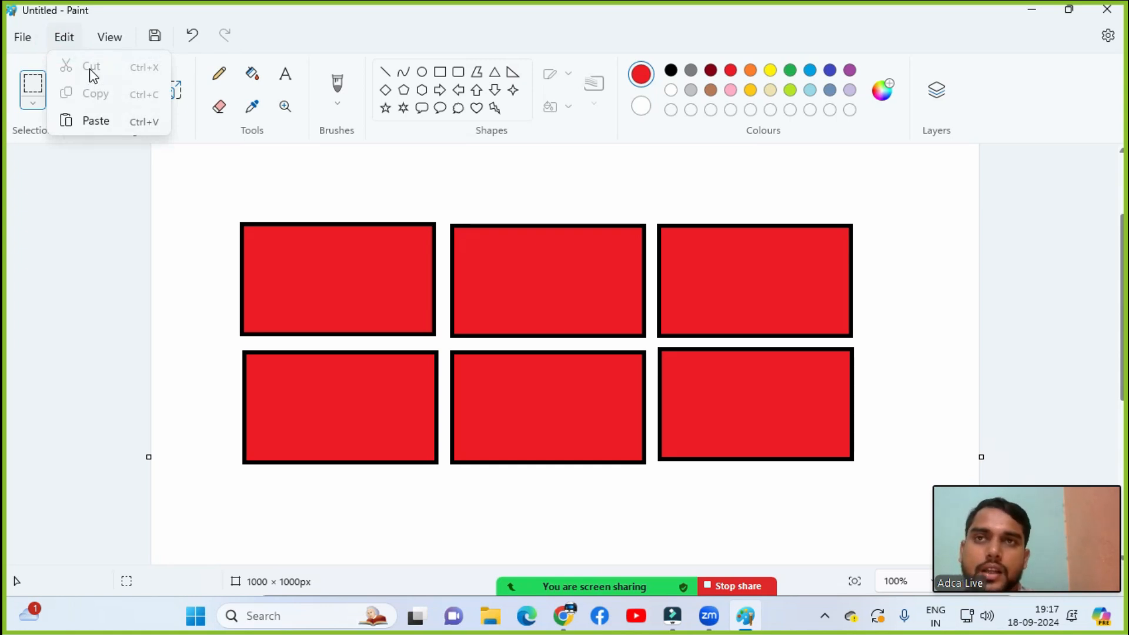
{"action": "left_click", "coordinate": [98, 141]}
{"action": "left_click", "coordinate": [33, 103]}
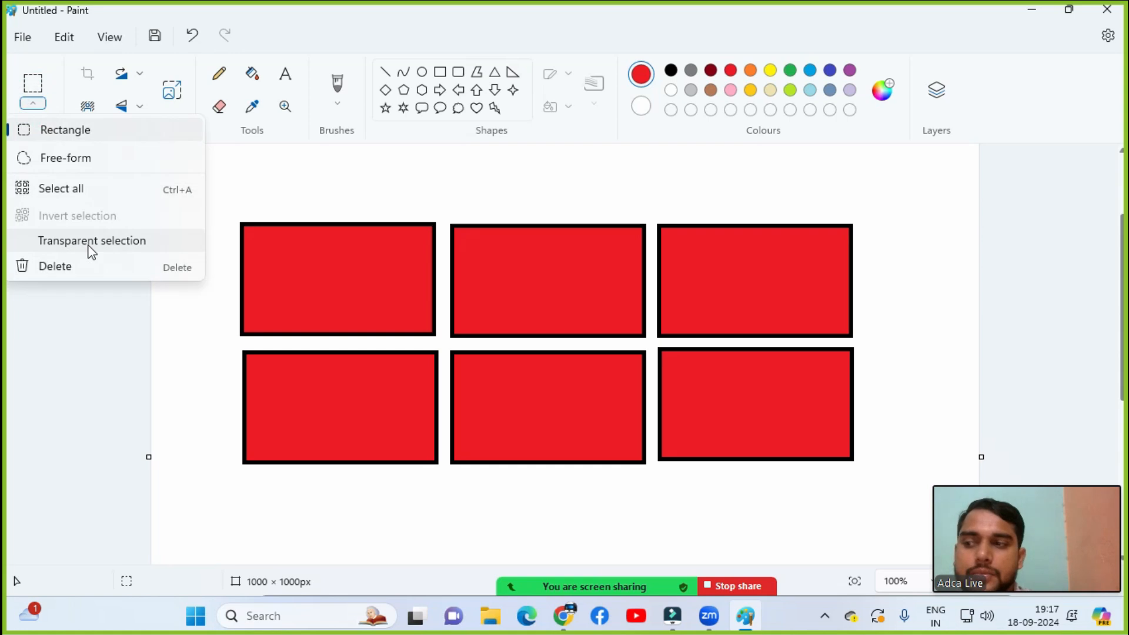
{"action": "left_click", "coordinate": [333, 201]}
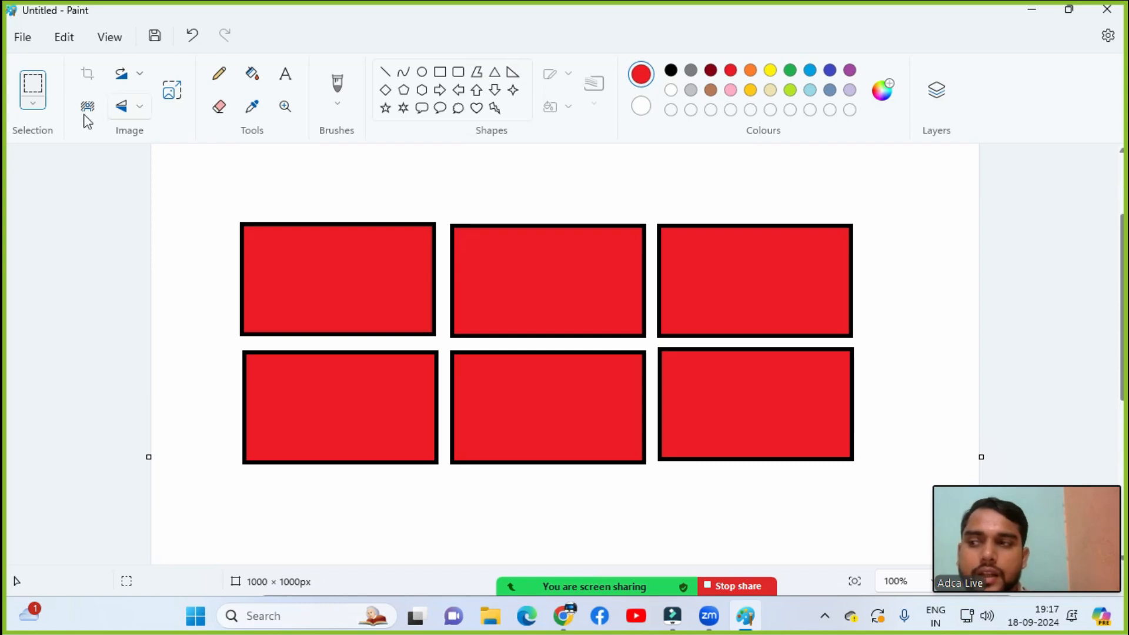
Step: Turn on transparent selection and check in the selection options that it is enabled
{"action": "left_click", "coordinate": [34, 104]}
{"action": "left_click", "coordinate": [50, 238]}
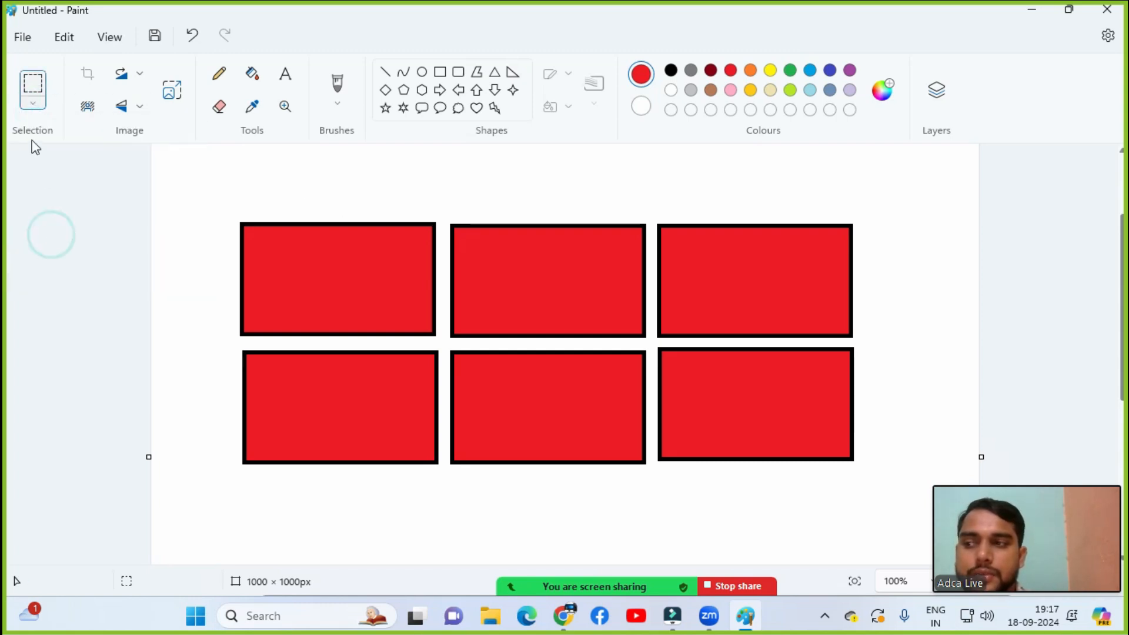
{"action": "left_click", "coordinate": [35, 103]}
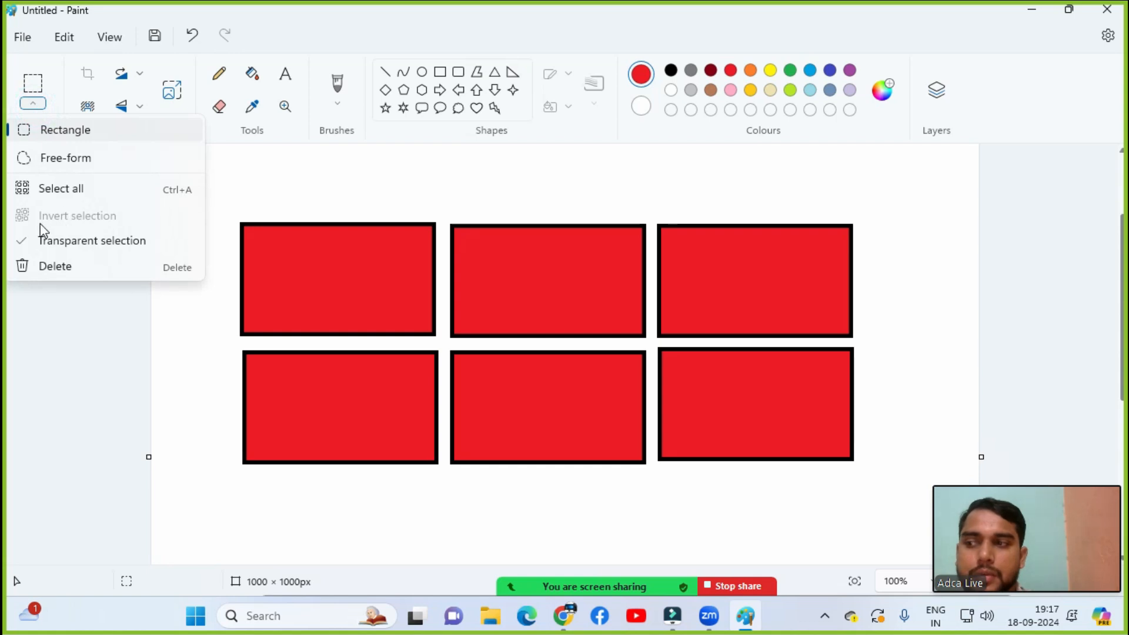
{"action": "left_click", "coordinate": [291, 224]}
Step: Select the upper row's first red rectangle, move it over the second one and undo the move
{"action": "left_click_drag", "start_coordinate": [200, 176], "coordinate": [458, 358]}
{"action": "left_click_drag", "start_coordinate": [341, 254], "coordinate": [527, 274]}
{"action": "key", "text": "ctrl+z"}
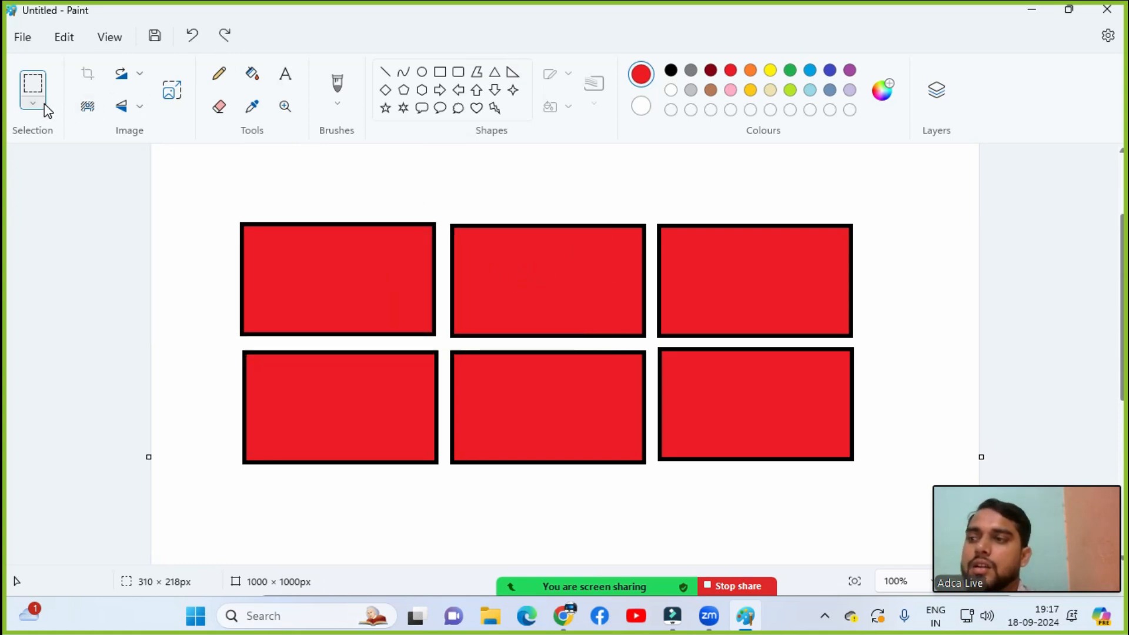
Step: Clear the whole canvas by selecting and deleting everything, and turn off transparent selection
{"action": "key", "text": "ctrl+a"}
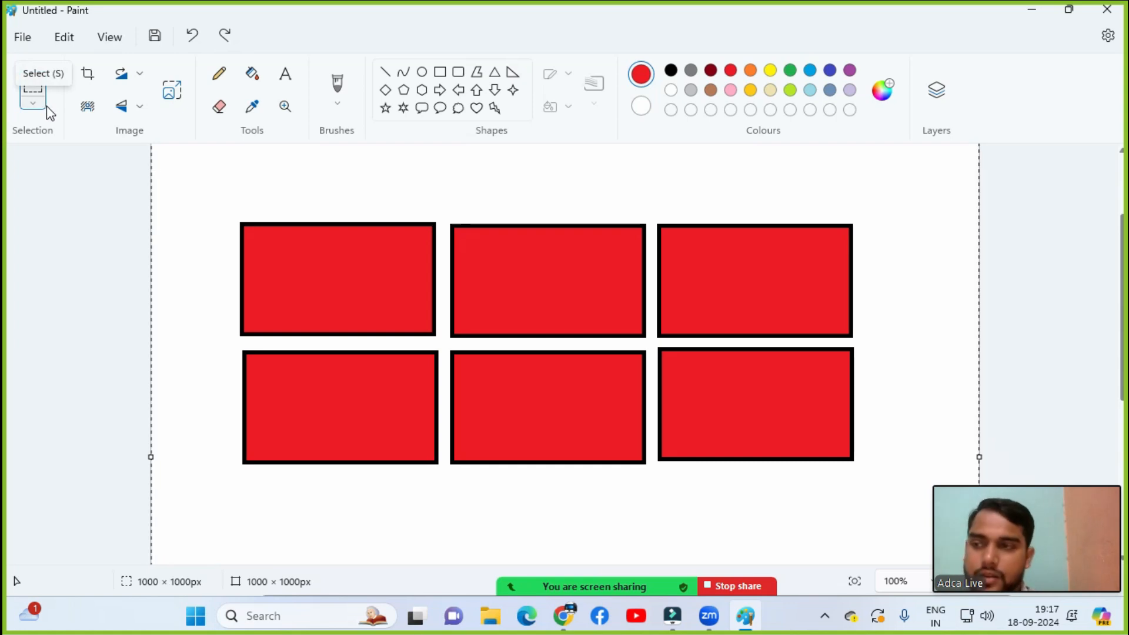
{"action": "key", "text": "Delete"}
{"action": "left_click", "coordinate": [46, 105]}
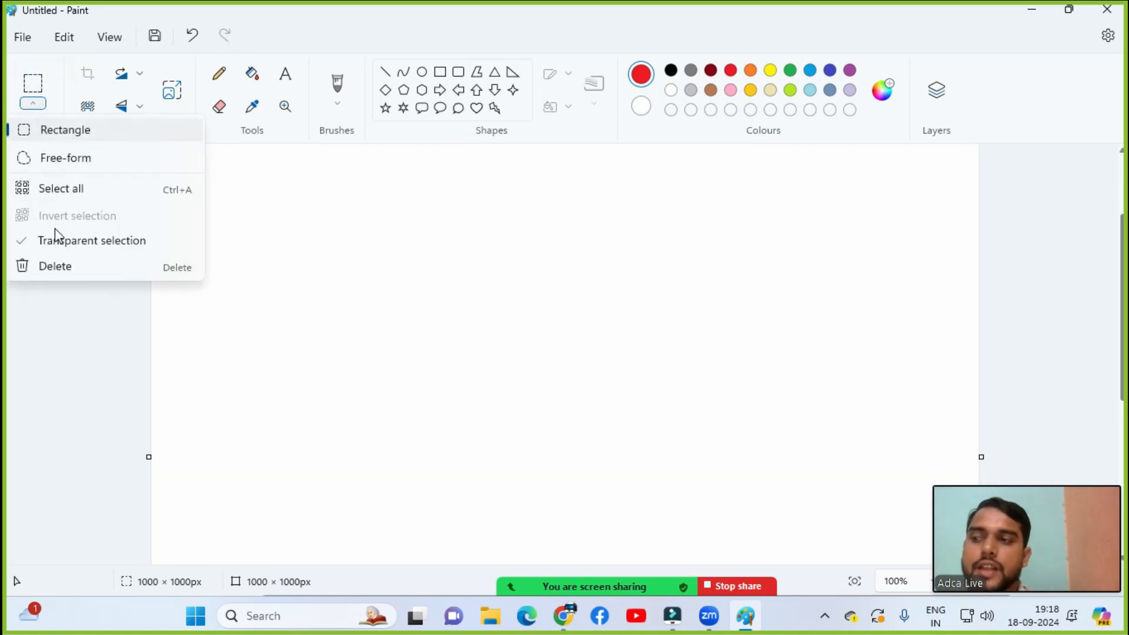
{"action": "left_click", "coordinate": [45, 247]}
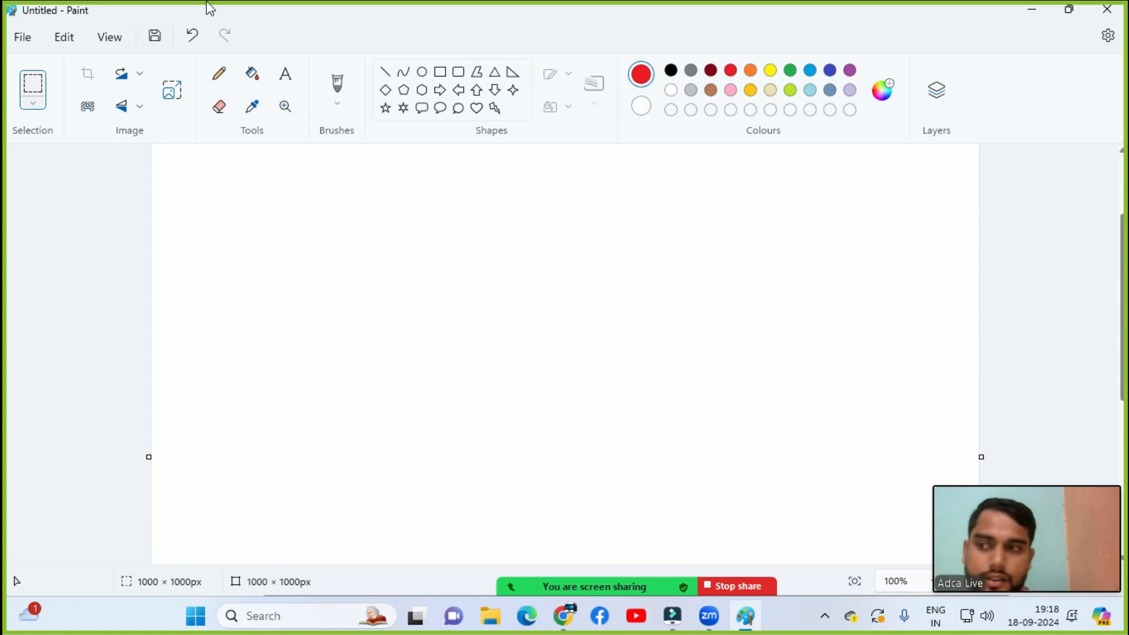
Step: Draw a large circle in the left half of the canvas and give it a black outline
{"action": "left_click", "coordinate": [421, 72]}
{"action": "mouse_move", "coordinate": [283, 207]}
{"action": "left_mouse_down"}
{"action": "mouse_move", "coordinate": [385, 311]}
{"action": "mouse_move", "coordinate": [554, 411]}
{"action": "mouse_move", "coordinate": [559, 476]}
{"action": "mouse_move", "coordinate": [570, 480]}
{"action": "left_mouse_up"}
{"action": "left_click", "coordinate": [671, 89]}
{"action": "left_click", "coordinate": [671, 70]}
{"action": "left_click", "coordinate": [657, 237]}
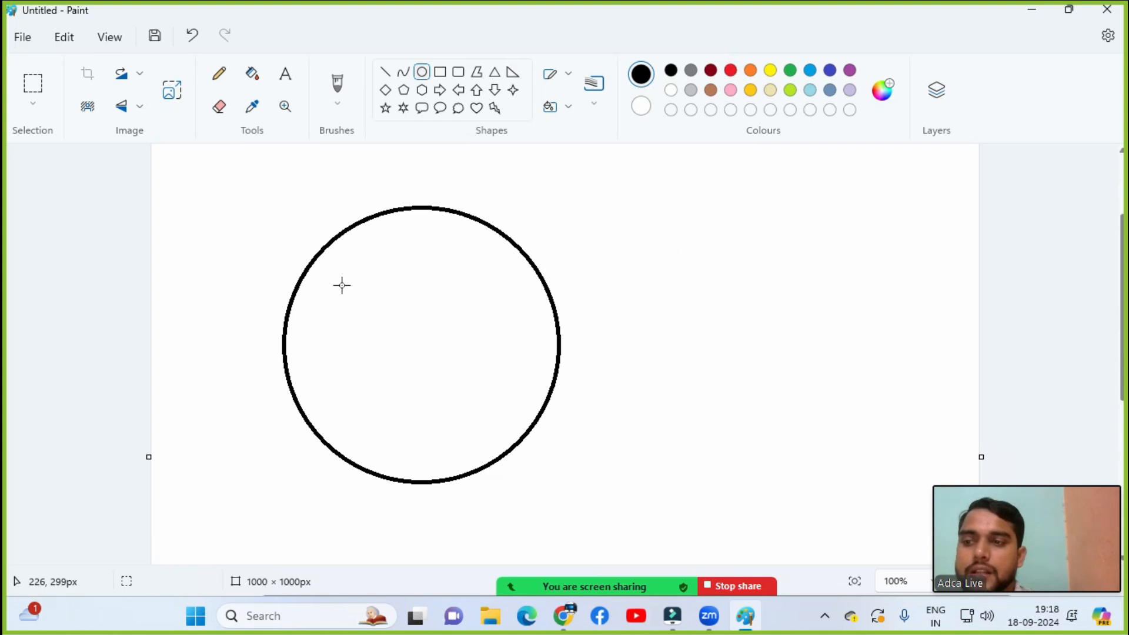
Step: Draw two successively smaller black circles and centre them inside the large circle
{"action": "left_click_drag", "start_coordinate": [348, 264], "coordinate": [523, 500]}
{"action": "left_click_drag", "start_coordinate": [484, 390], "coordinate": [466, 384]}
{"action": "left_click", "coordinate": [655, 390]}
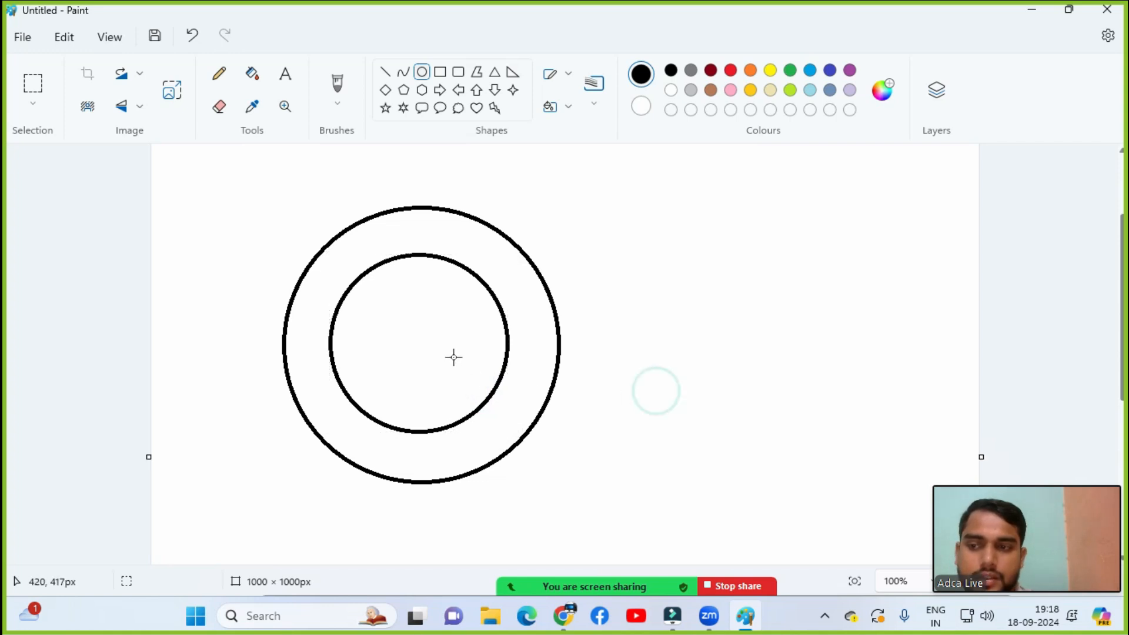
{"action": "left_click_drag", "start_coordinate": [360, 292], "coordinate": [481, 415]}
{"action": "left_click_drag", "start_coordinate": [439, 382], "coordinate": [437, 372]}
{"action": "left_click", "coordinate": [675, 375]}
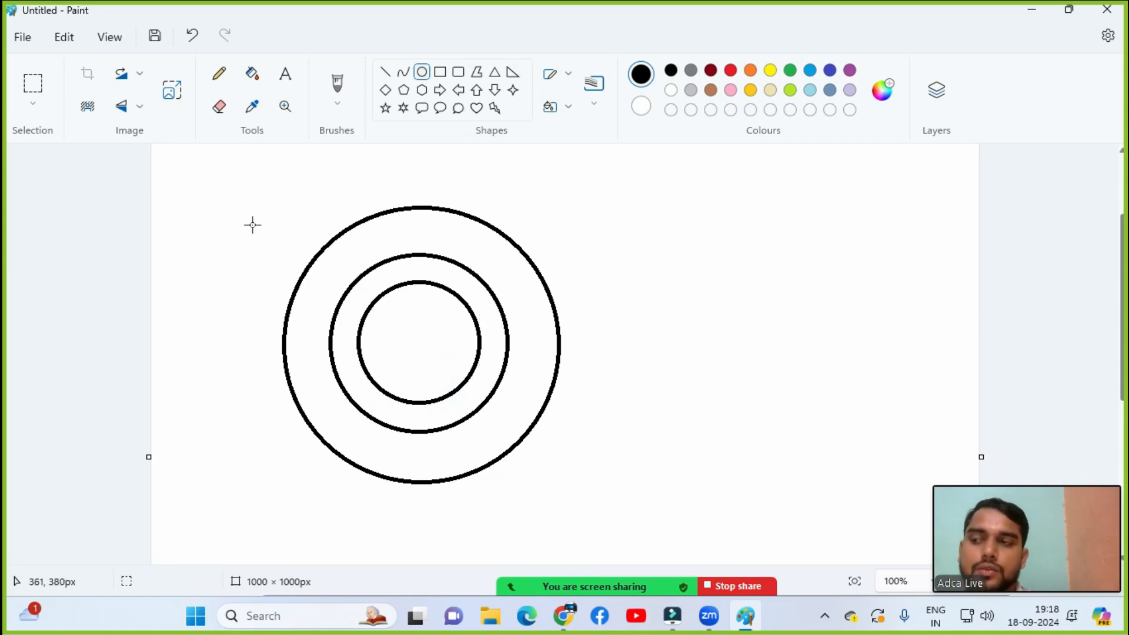
Step: Fill the outer ring yellow, the middle ring lime and the centre circle red, leaving yellow as the active colour
{"action": "left_click", "coordinate": [248, 78]}
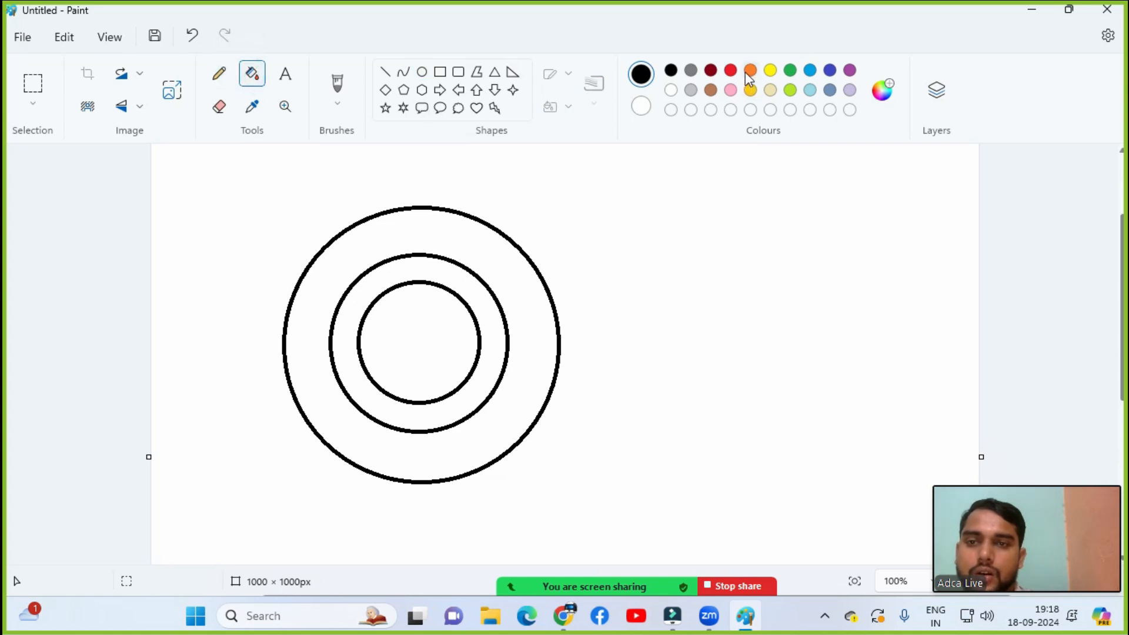
{"action": "left_click", "coordinate": [769, 73]}
{"action": "left_click", "coordinate": [459, 232]}
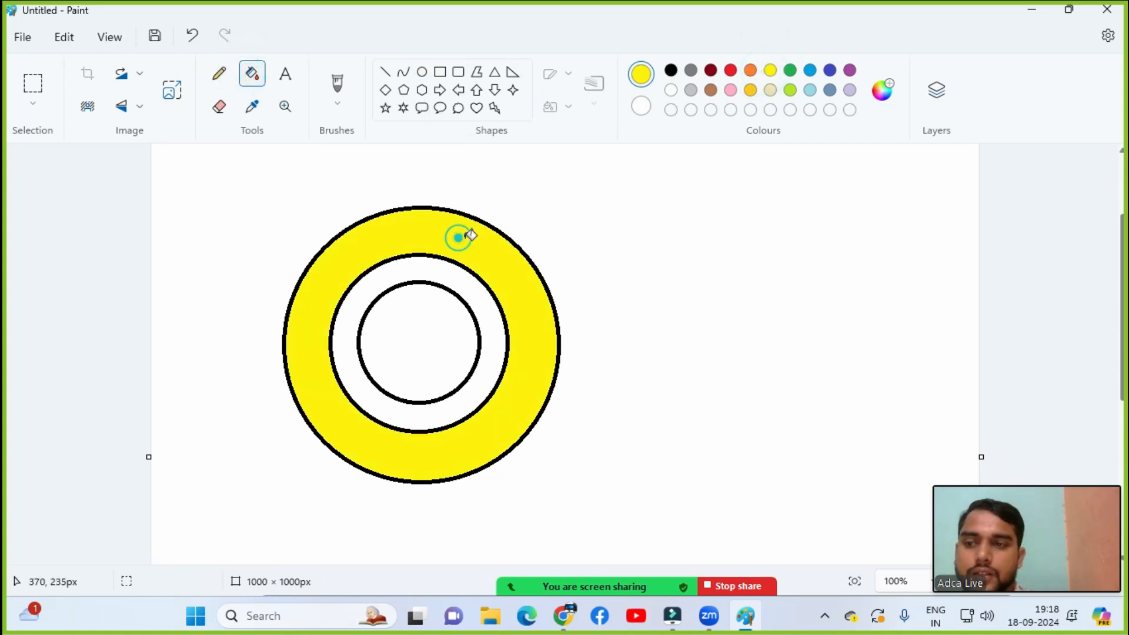
{"action": "left_click", "coordinate": [789, 90]}
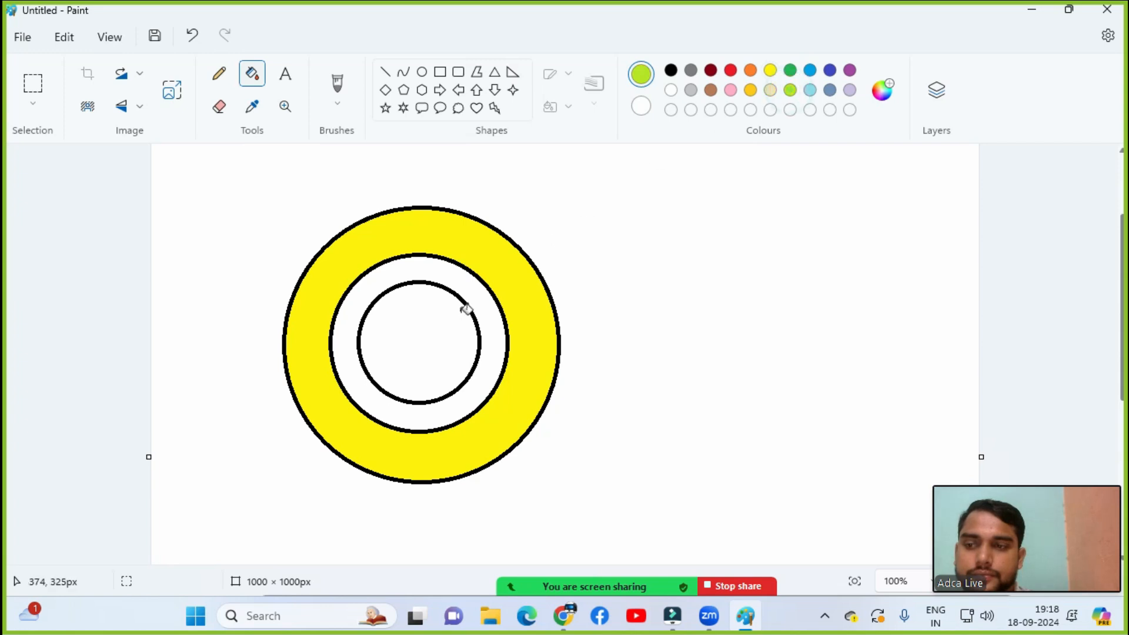
{"action": "left_click", "coordinate": [479, 303]}
{"action": "left_click", "coordinate": [729, 71]}
{"action": "left_click", "coordinate": [444, 344]}
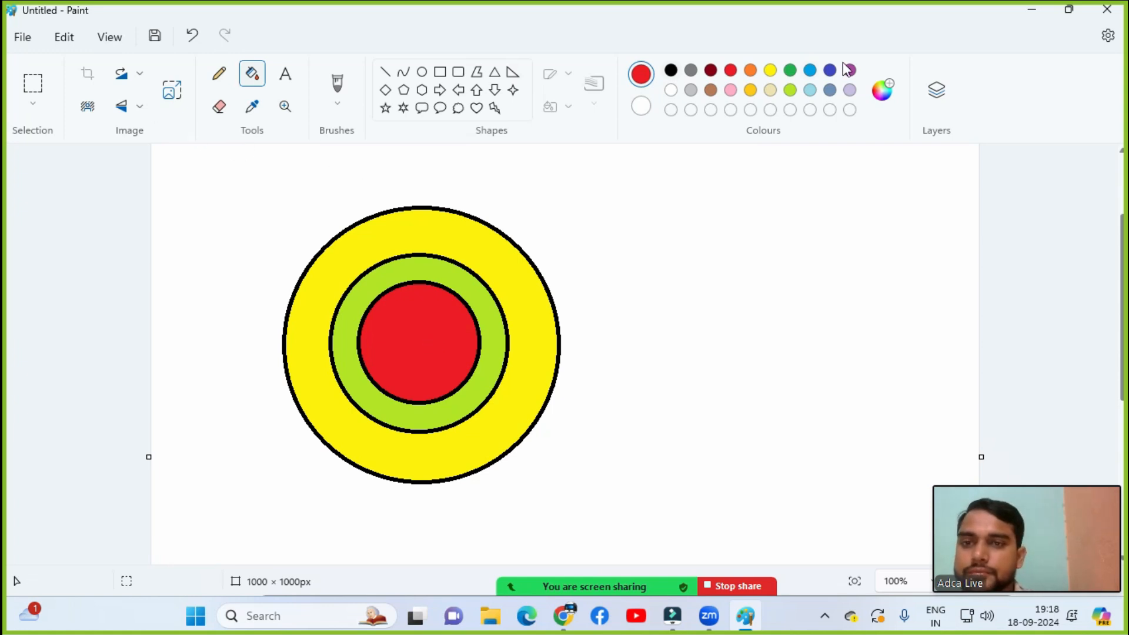
{"action": "left_click", "coordinate": [770, 71]}
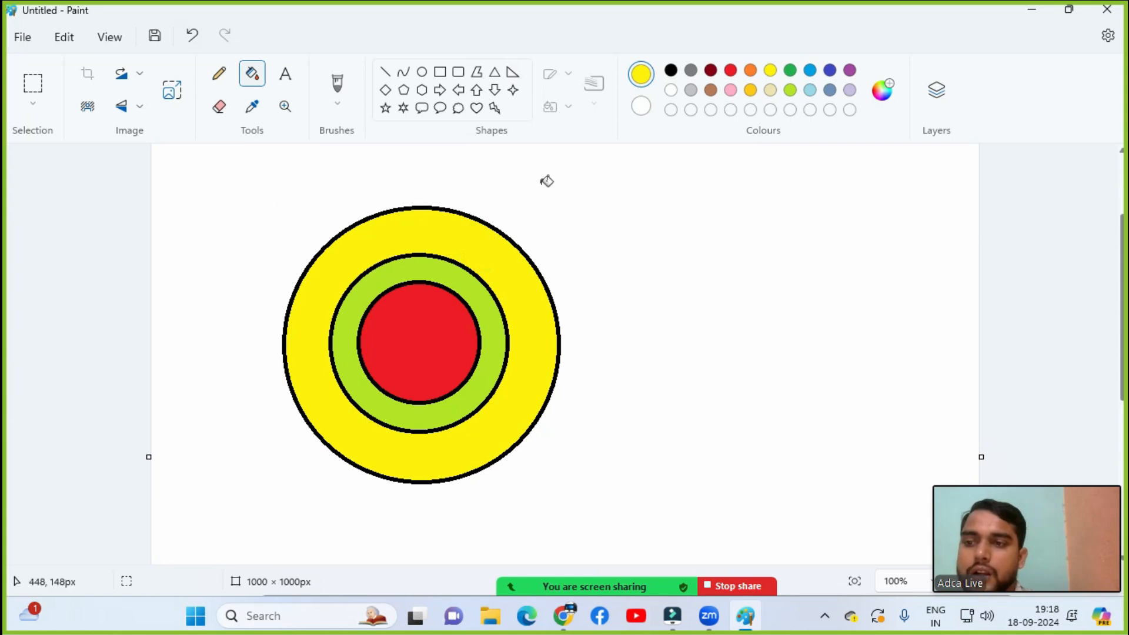
Step: Select the concentric circles with a rectangular selection and turn on transparent selection
{"action": "left_click", "coordinate": [37, 101]}
{"action": "left_click", "coordinate": [43, 131]}
{"action": "left_click_drag", "start_coordinate": [229, 185], "coordinate": [588, 522]}
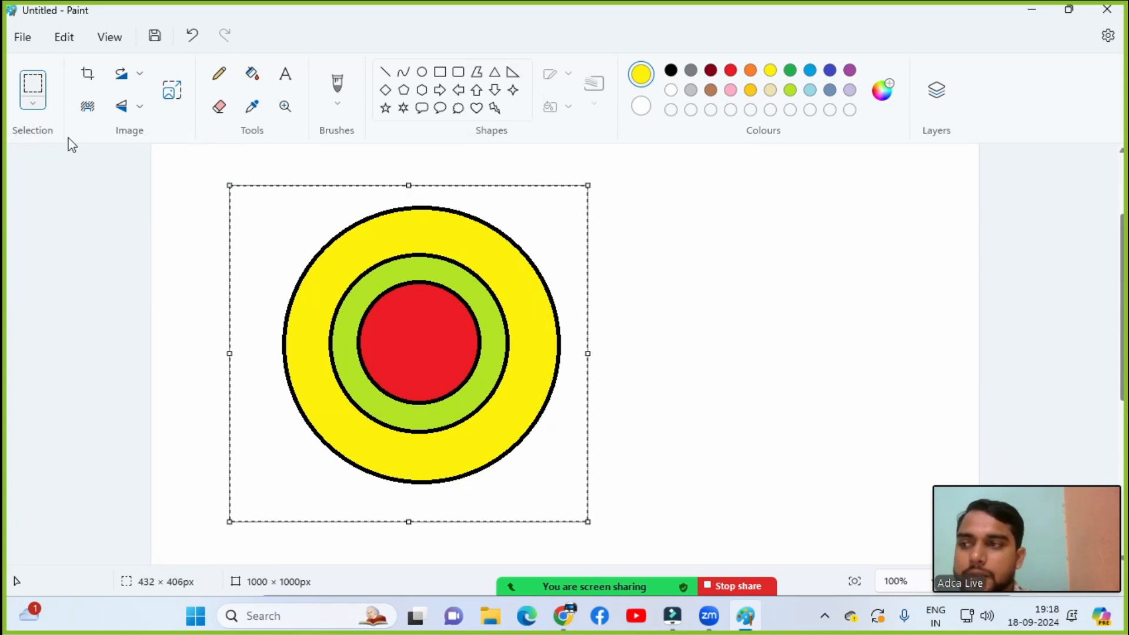
{"action": "left_click", "coordinate": [42, 109]}
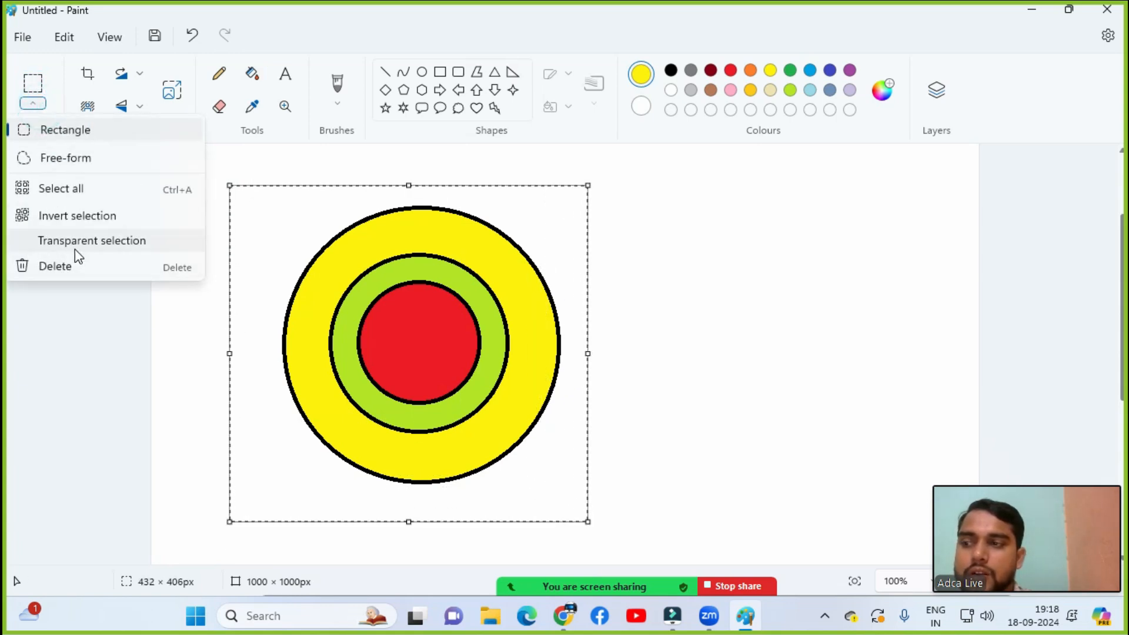
{"action": "left_click", "coordinate": [75, 248]}
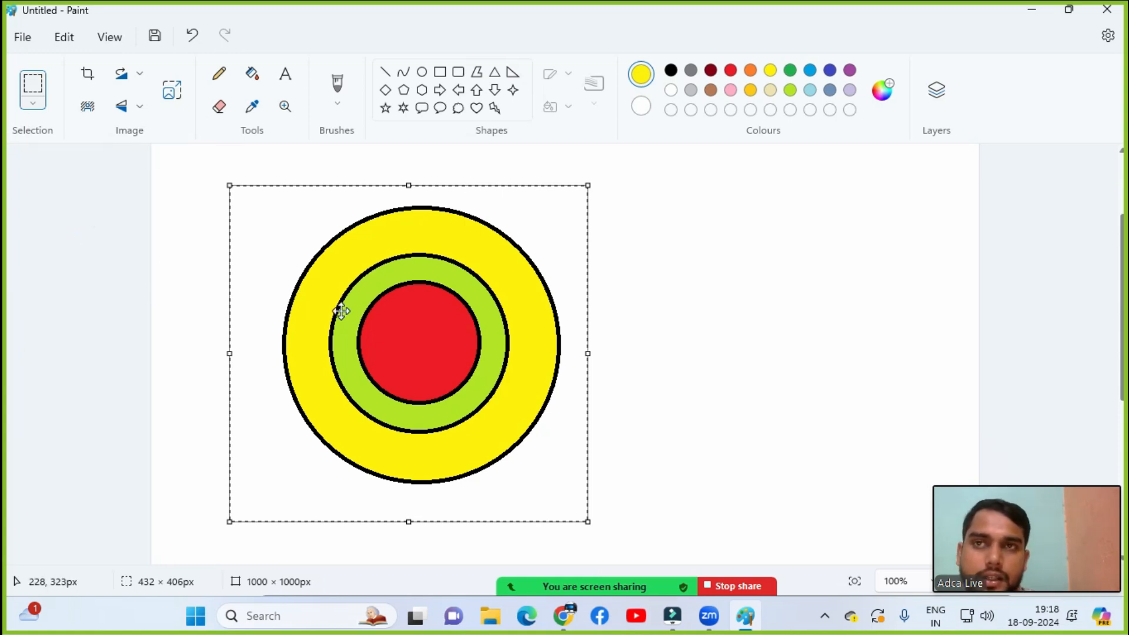
Step: Trail overlapping copies of the selected circles across the whole canvas and deselect them
{"action": "mouse_move", "coordinate": [388, 298]}
{"action": "left_mouse_down"}
{"action": "mouse_move", "coordinate": [650, 260]}
{"action": "mouse_move", "coordinate": [381, 174]}
{"action": "mouse_move", "coordinate": [234, 171]}
{"action": "mouse_move", "coordinate": [790, 171]}
{"action": "mouse_move", "coordinate": [821, 202]}
{"action": "mouse_move", "coordinate": [806, 308]}
{"action": "mouse_move", "coordinate": [733, 390]}
{"action": "mouse_move", "coordinate": [177, 376]}
{"action": "mouse_move", "coordinate": [182, 320]}
{"action": "mouse_move", "coordinate": [610, 355]}
{"action": "mouse_move", "coordinate": [524, 270]}
{"action": "mouse_move", "coordinate": [209, 334]}
{"action": "mouse_move", "coordinate": [71, 382]}
{"action": "mouse_move", "coordinate": [854, 521]}
{"action": "mouse_move", "coordinate": [844, 189]}
{"action": "mouse_move", "coordinate": [347, 131]}
{"action": "mouse_move", "coordinate": [156, 315]}
{"action": "mouse_move", "coordinate": [433, 300]}
{"action": "mouse_move", "coordinate": [635, 345]}
{"action": "left_mouse_up"}
{"action": "left_click", "coordinate": [913, 291]}
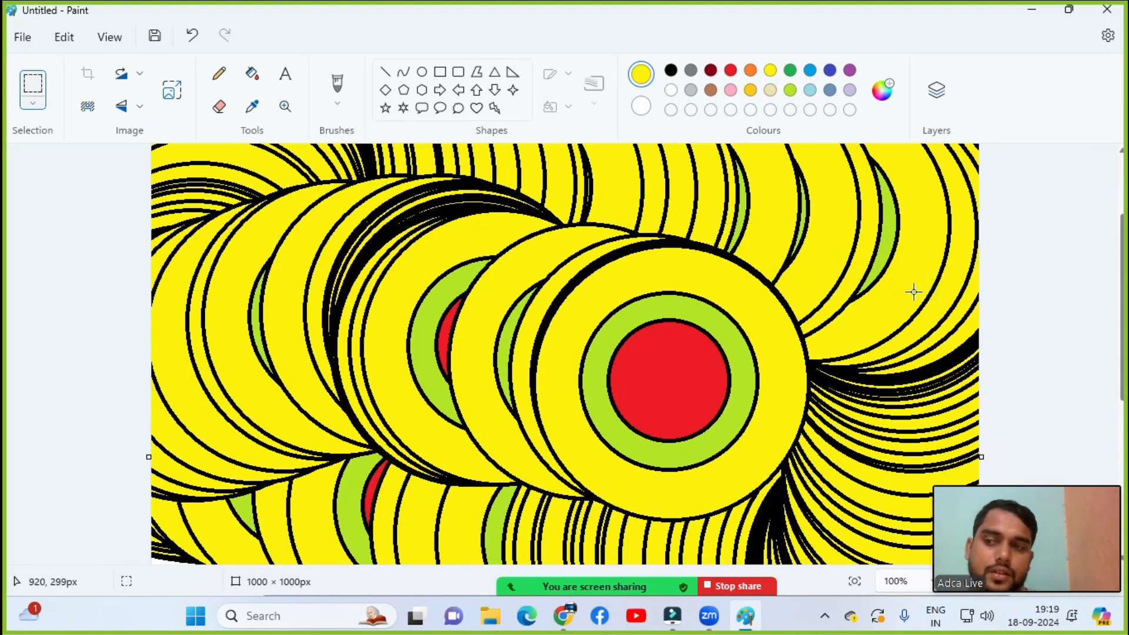
Step: Select the entire canvas and delete all of the overlapping circle artwork
{"action": "left_click", "coordinate": [33, 105]}
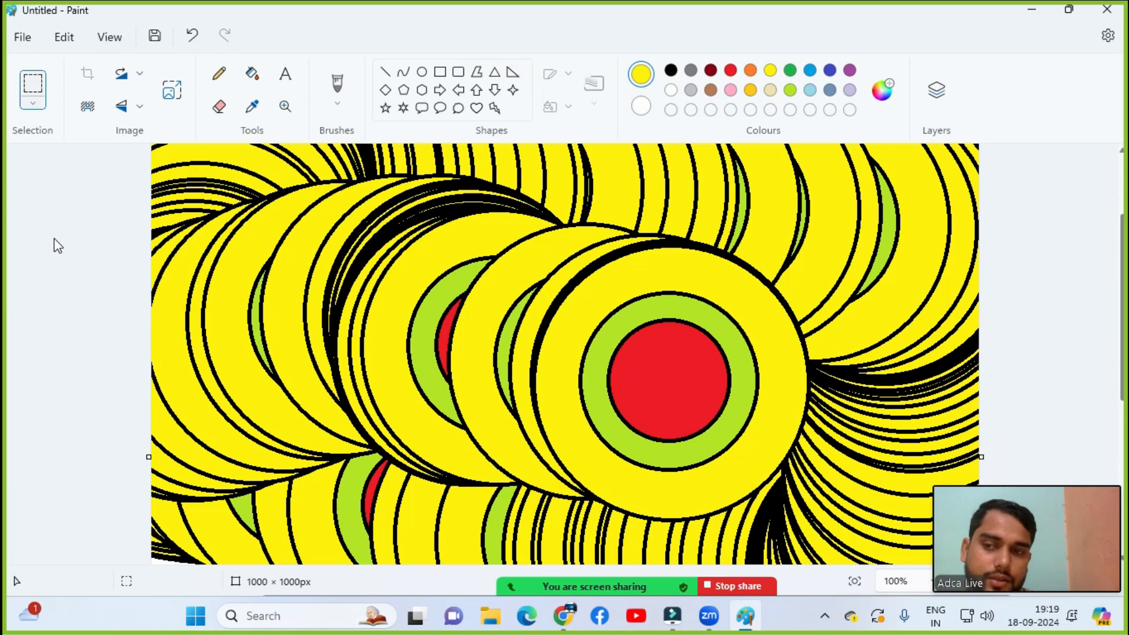
{"action": "left_click", "coordinate": [45, 111]}
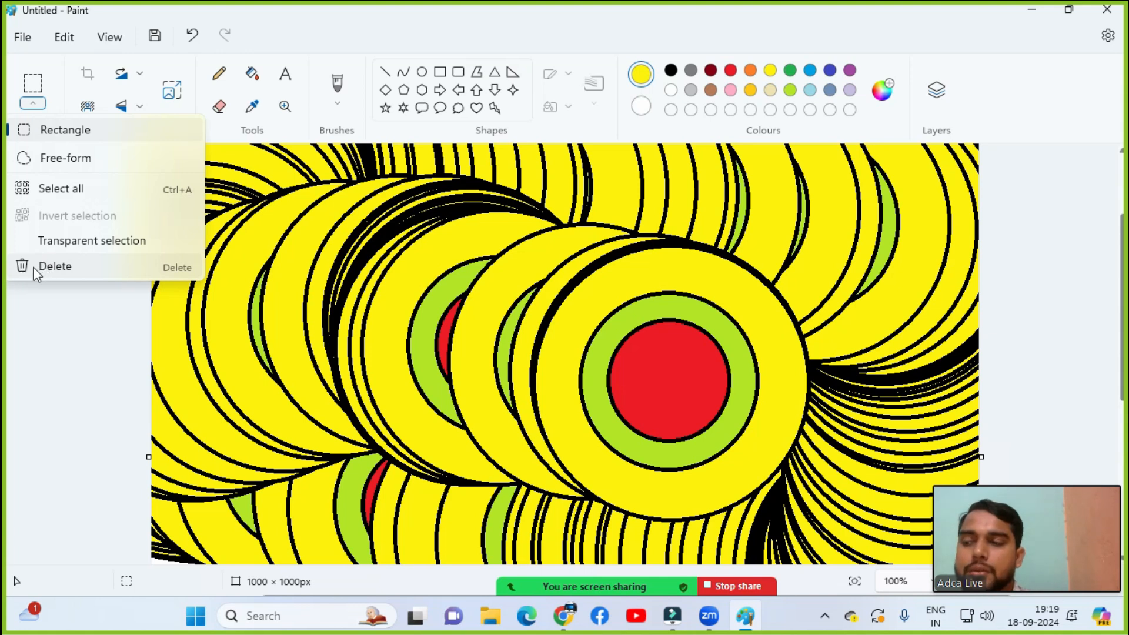
{"action": "left_click", "coordinate": [57, 189]}
{"action": "left_click", "coordinate": [33, 103]}
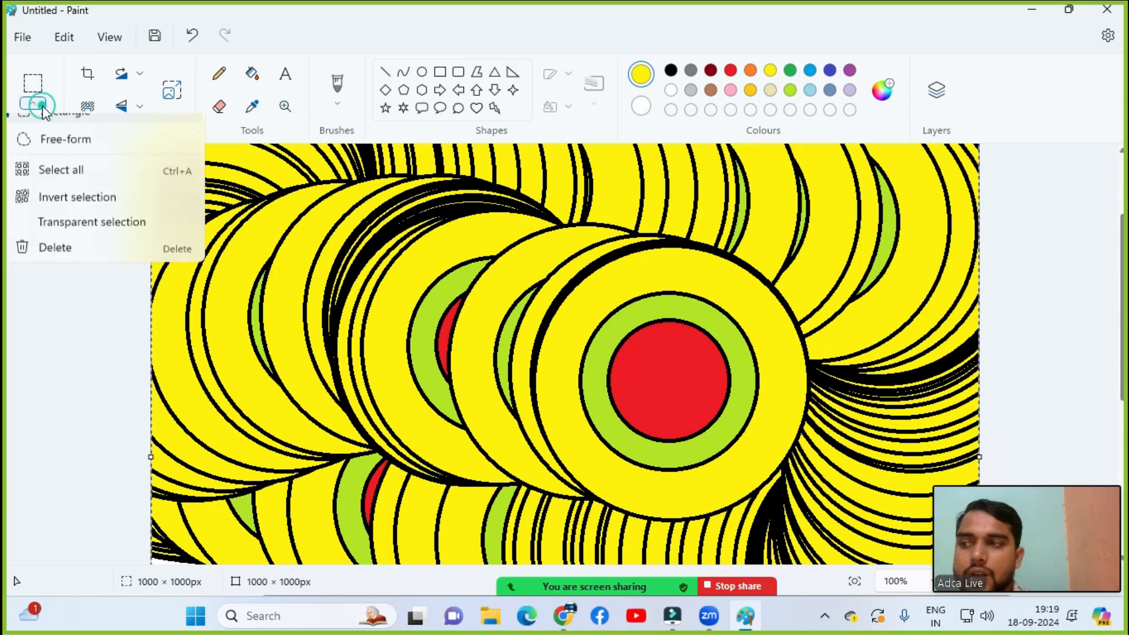
{"action": "left_click", "coordinate": [61, 270]}
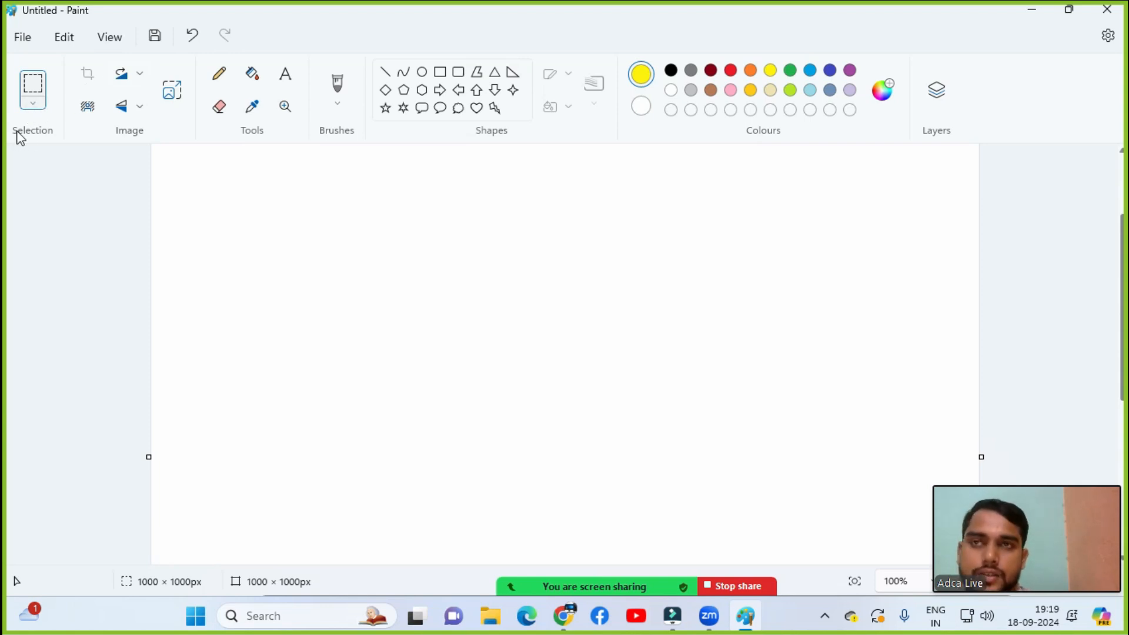
Step: Check the Zoom meeting's participant list and switch the camera video off and on again
{"action": "mouse_move", "coordinate": [508, 580]}
{"action": "left_click", "coordinate": [444, 573]}
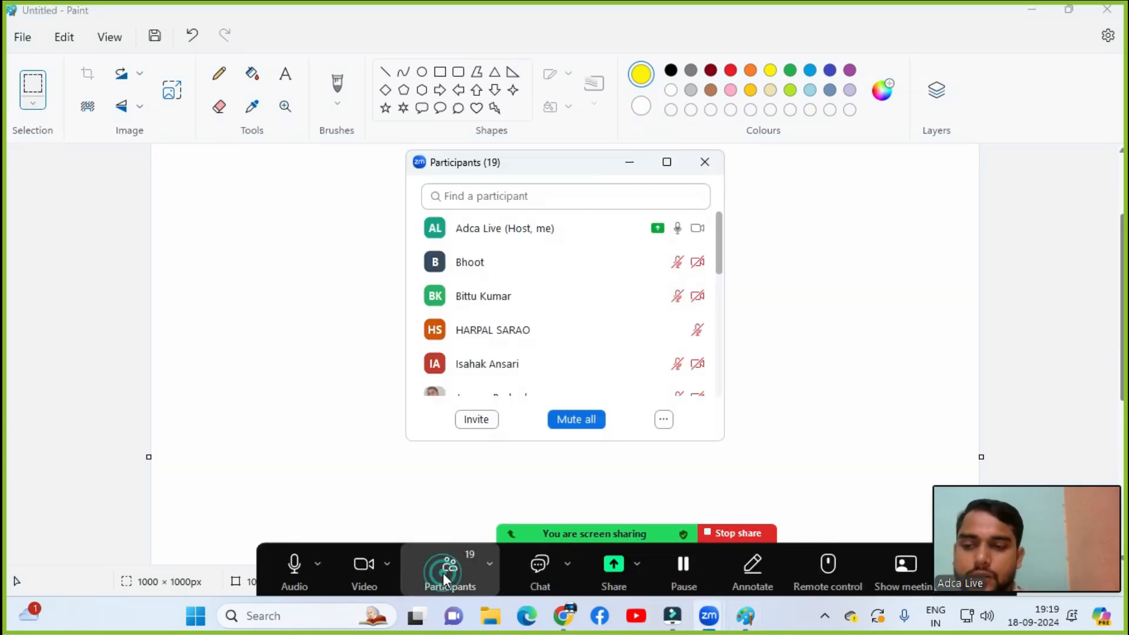
{"action": "left_click", "coordinate": [703, 162]}
{"action": "left_click", "coordinate": [348, 580]}
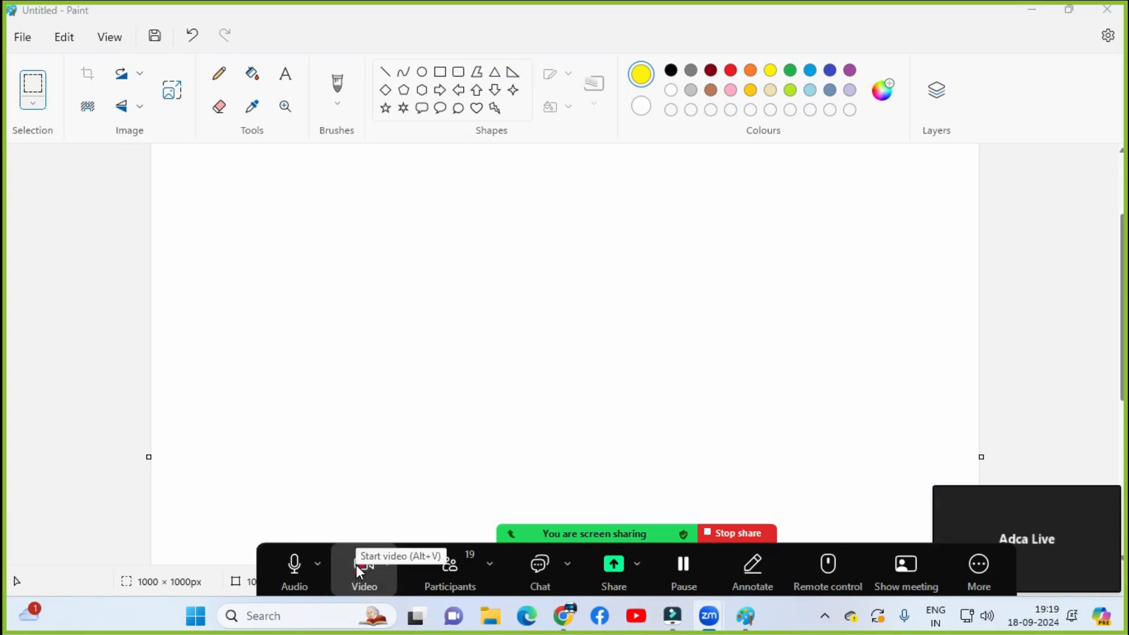
{"action": "left_click", "coordinate": [356, 565]}
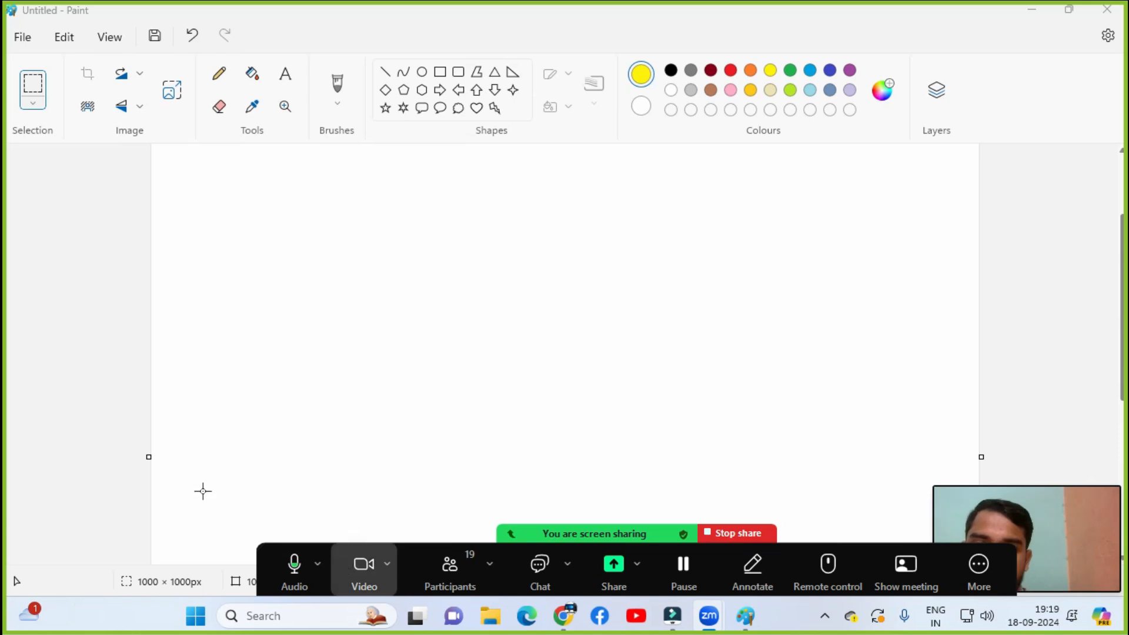
{"action": "mouse_move", "coordinate": [1035, 499]}
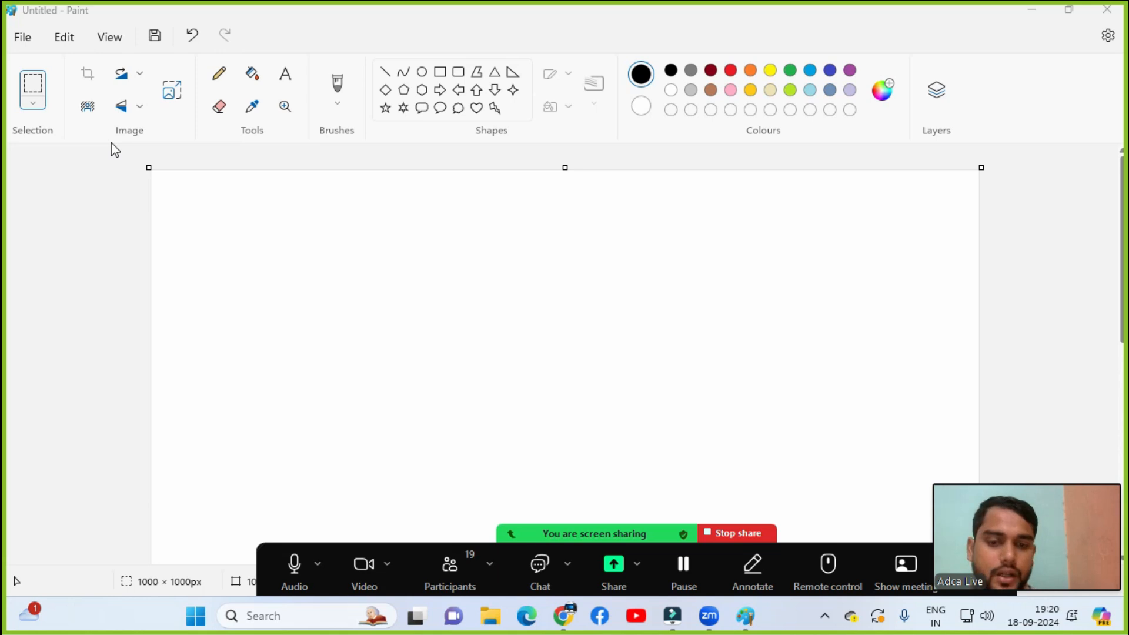
Step: Draw a black-outlined circle, a rectangle and a cloud-shaped callout side by side on the upper half of the canvas
{"action": "mouse_move", "coordinate": [1070, 475]}
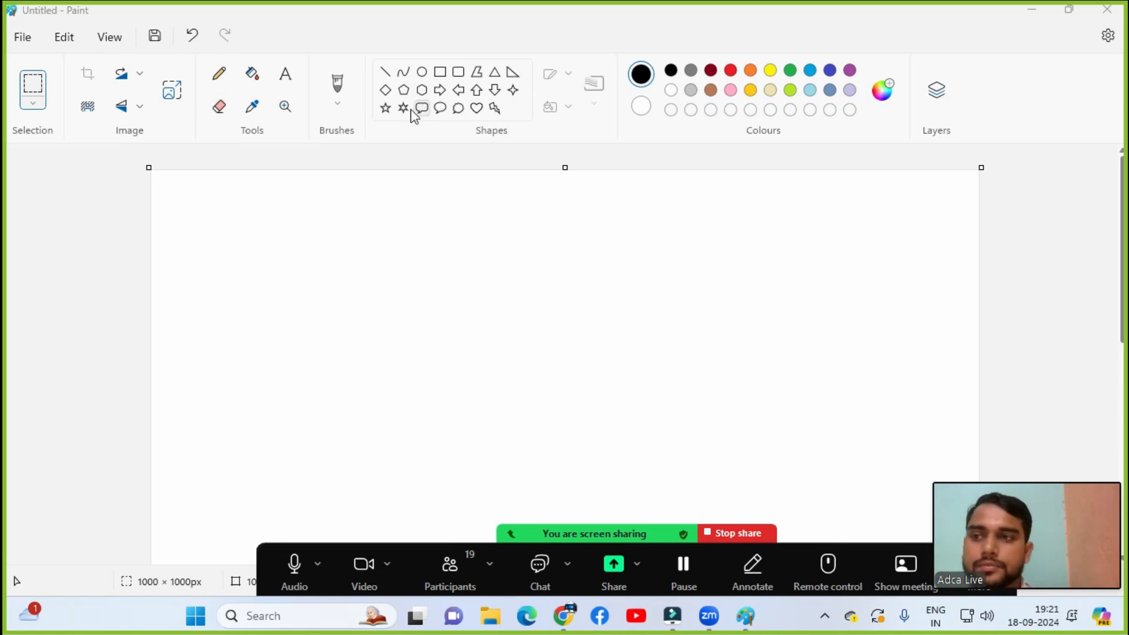
{"action": "left_click", "coordinate": [421, 73]}
{"action": "left_click_drag", "start_coordinate": [226, 216], "coordinate": [394, 387]}
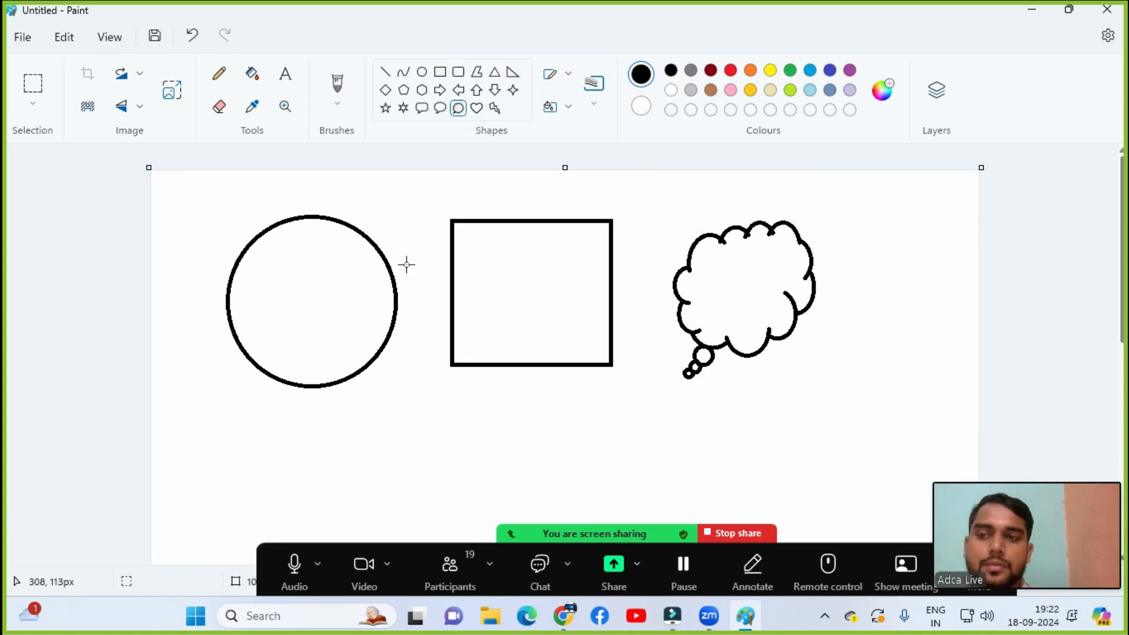
Step: Fill the cloud callout dark red, the rectangle blue and the circle beige
{"action": "left_click", "coordinate": [251, 73]}
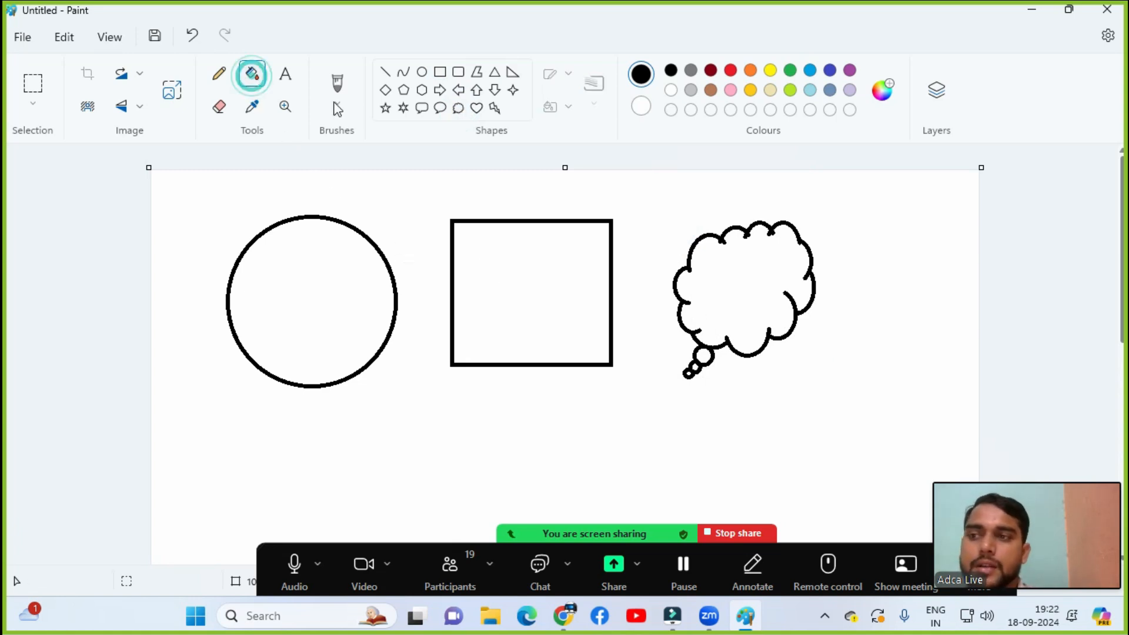
{"action": "left_click", "coordinate": [709, 71]}
{"action": "left_click", "coordinate": [746, 268]}
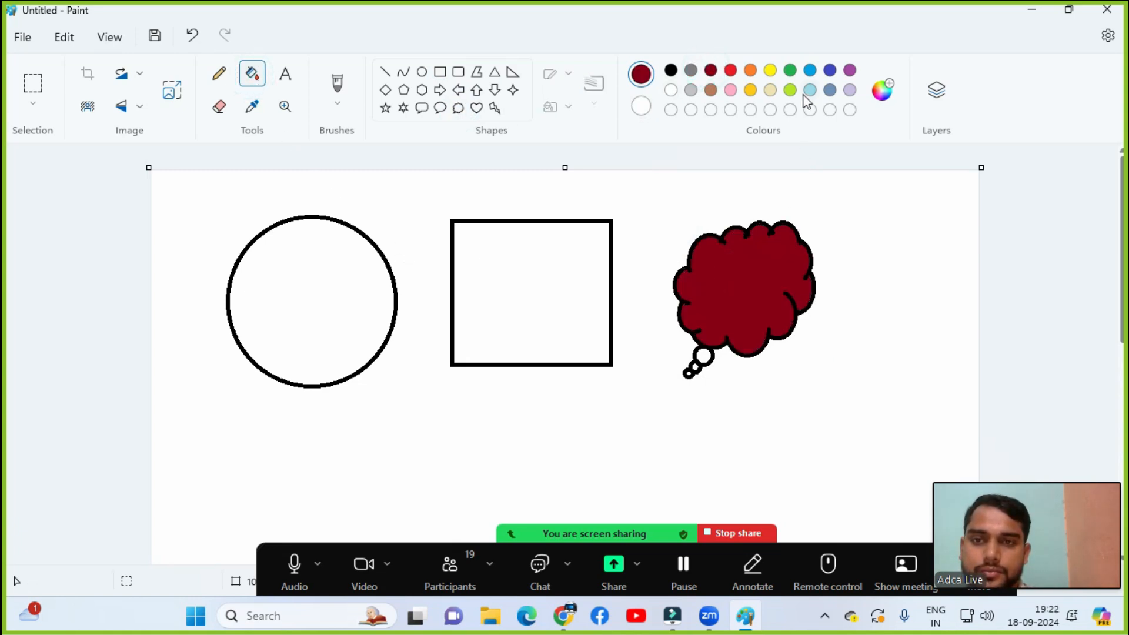
{"action": "left_click", "coordinate": [810, 71]}
{"action": "left_click", "coordinate": [531, 308]}
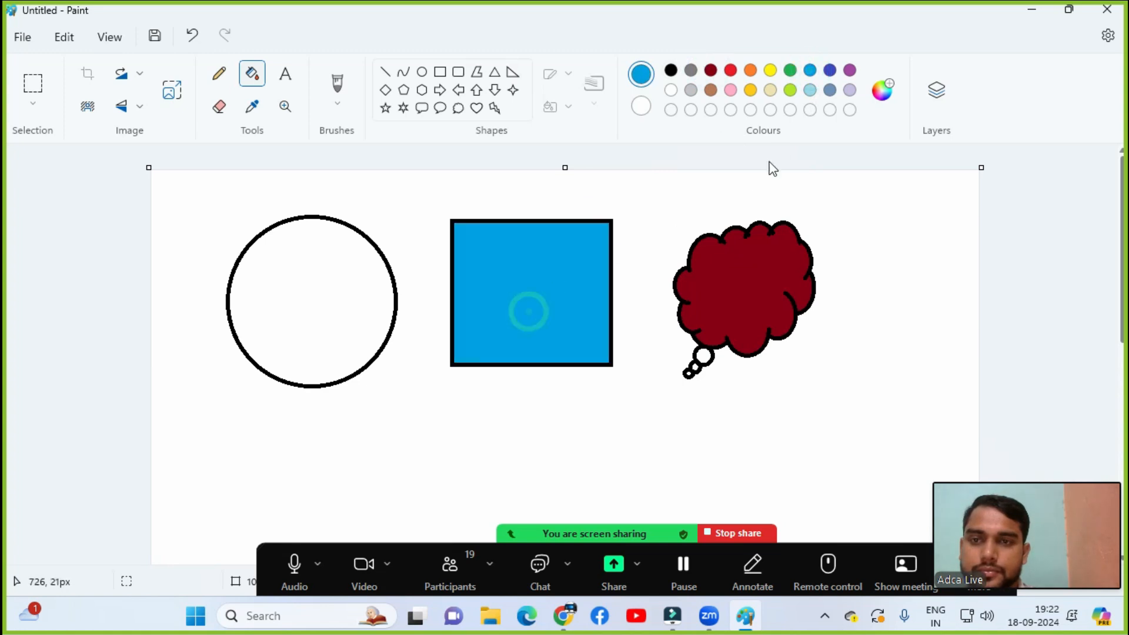
{"action": "left_click", "coordinate": [770, 91]}
{"action": "left_click", "coordinate": [378, 320]}
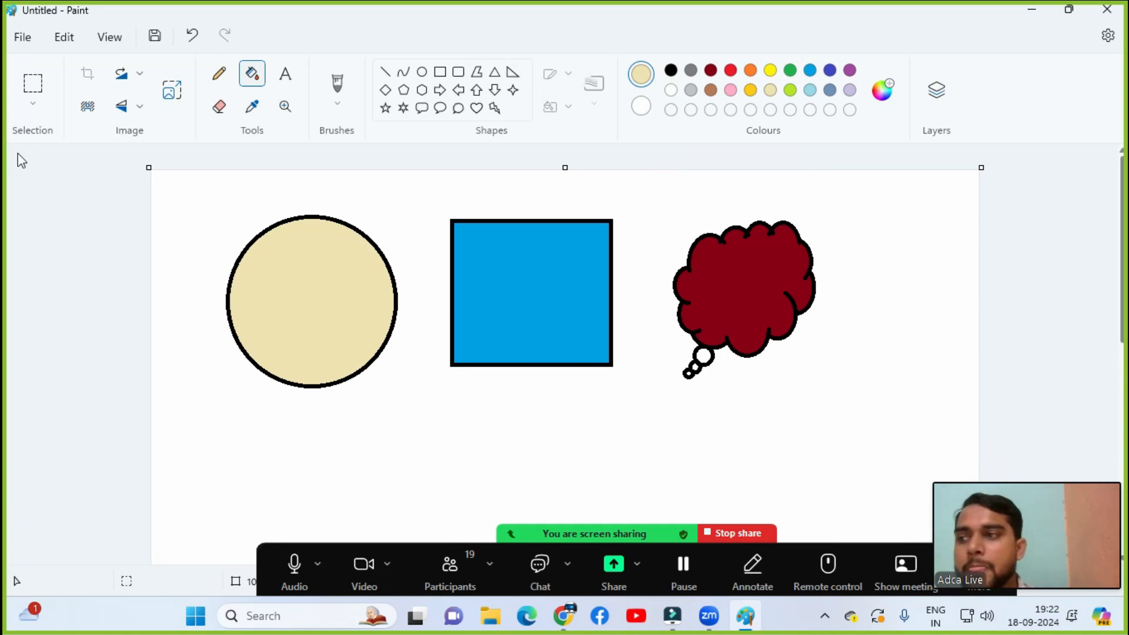
Step: Crop the canvas to a rectangular selection of about 264 × 220 px around the blue rectangle and undo the crop
{"action": "left_click", "coordinate": [33, 104]}
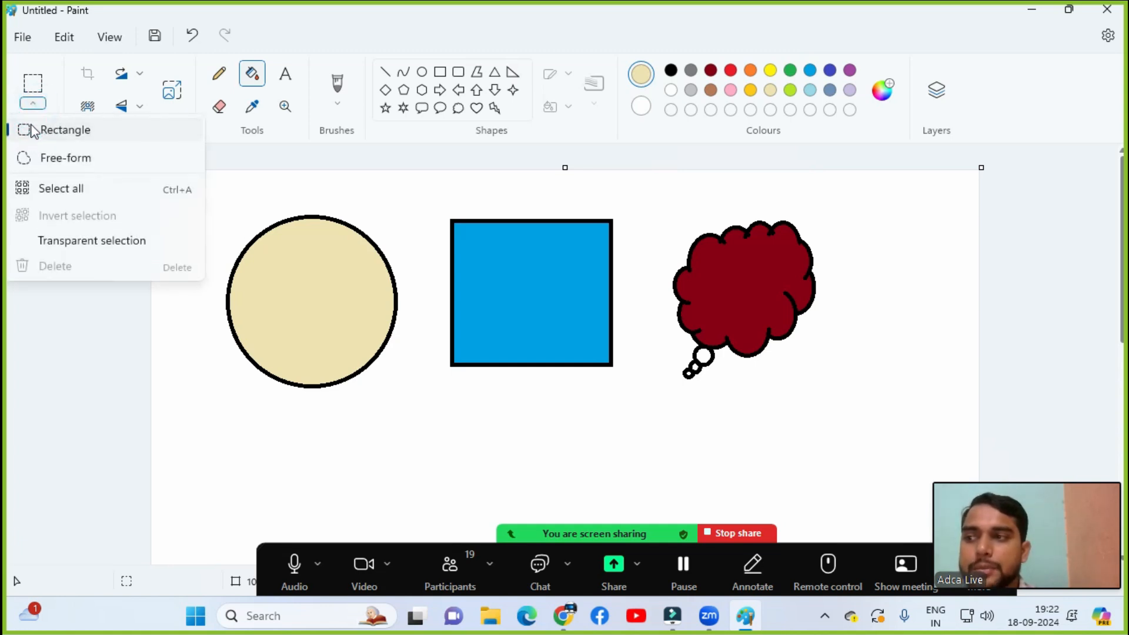
{"action": "left_click", "coordinate": [61, 133]}
{"action": "left_click_drag", "start_coordinate": [429, 207], "coordinate": [648, 387]}
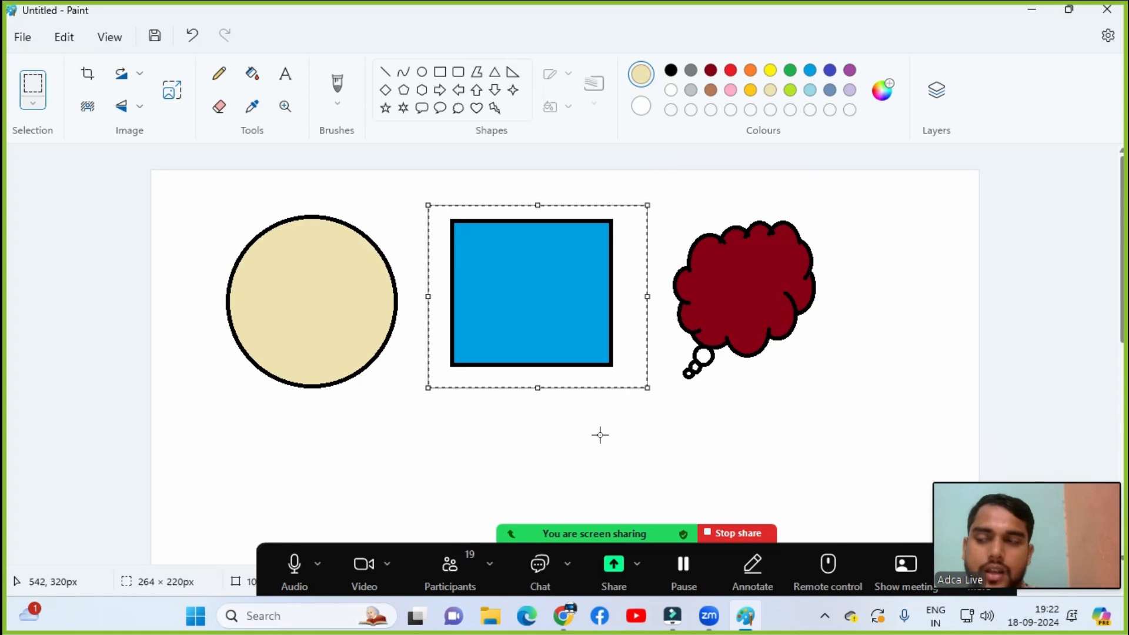
{"action": "left_click", "coordinate": [87, 76]}
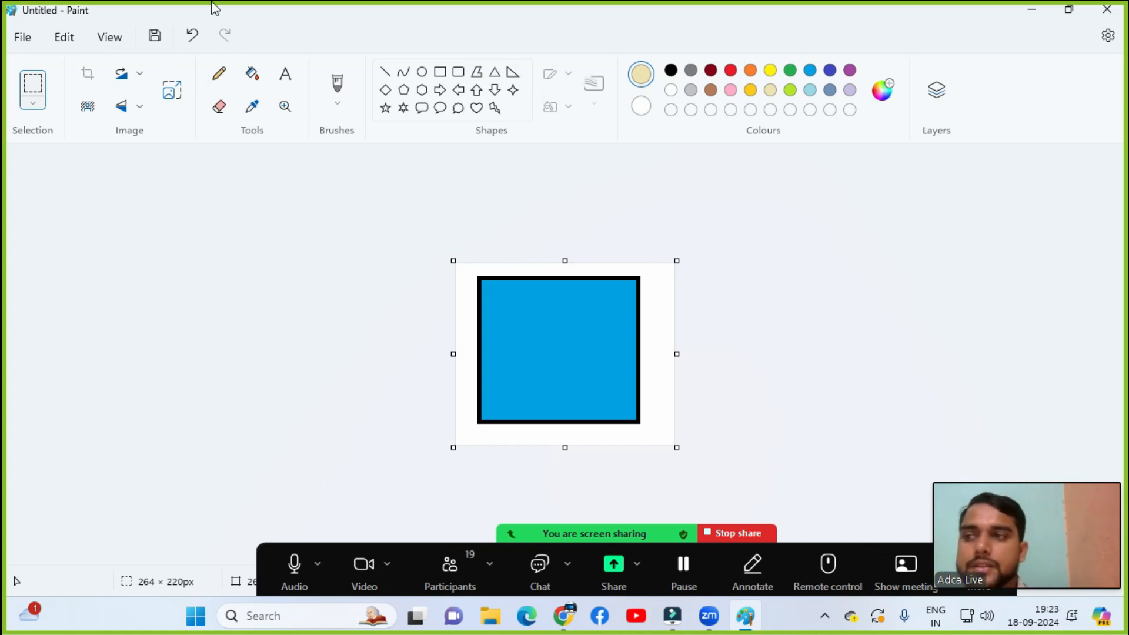
{"action": "left_click", "coordinate": [193, 36]}
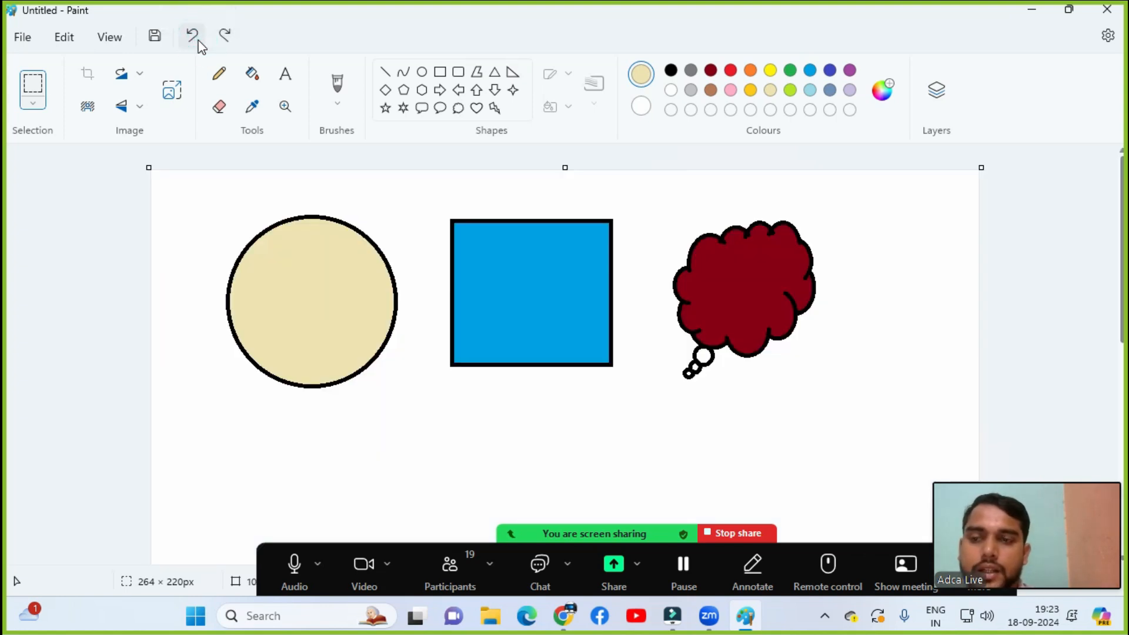
{"action": "left_click", "coordinate": [137, 81]}
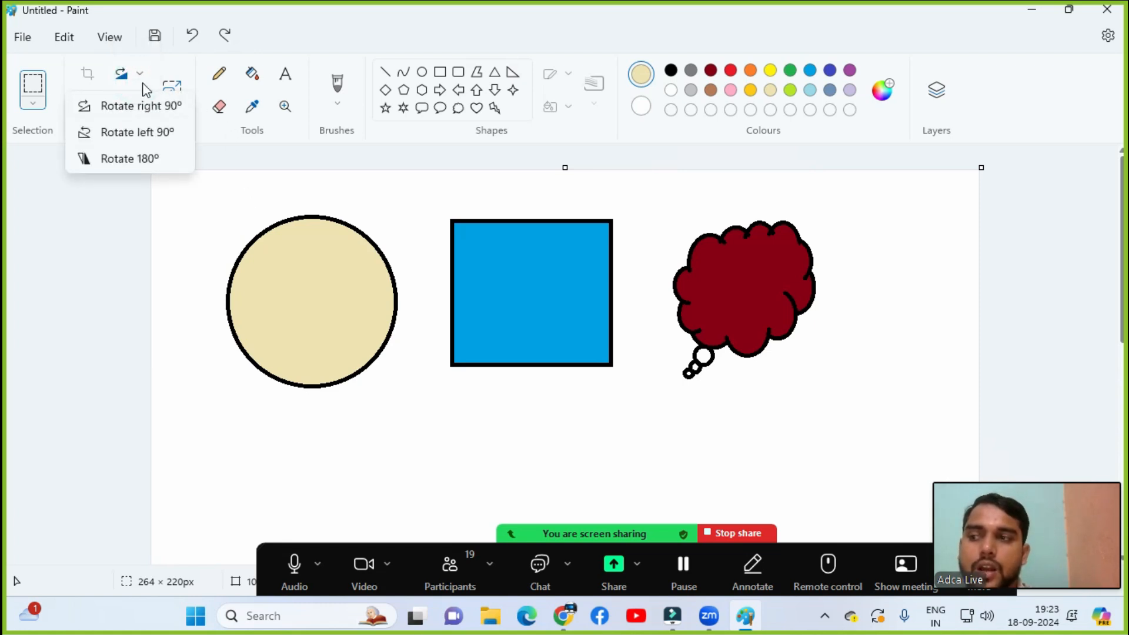
{"action": "left_click", "coordinate": [278, 204]}
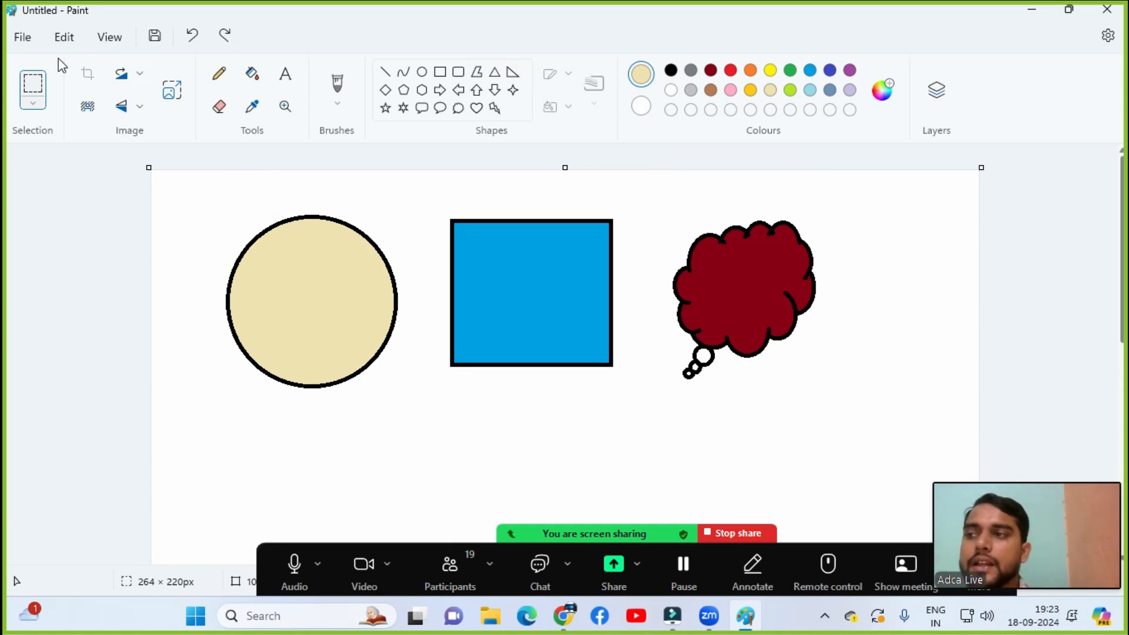
{"action": "left_click", "coordinate": [24, 38]}
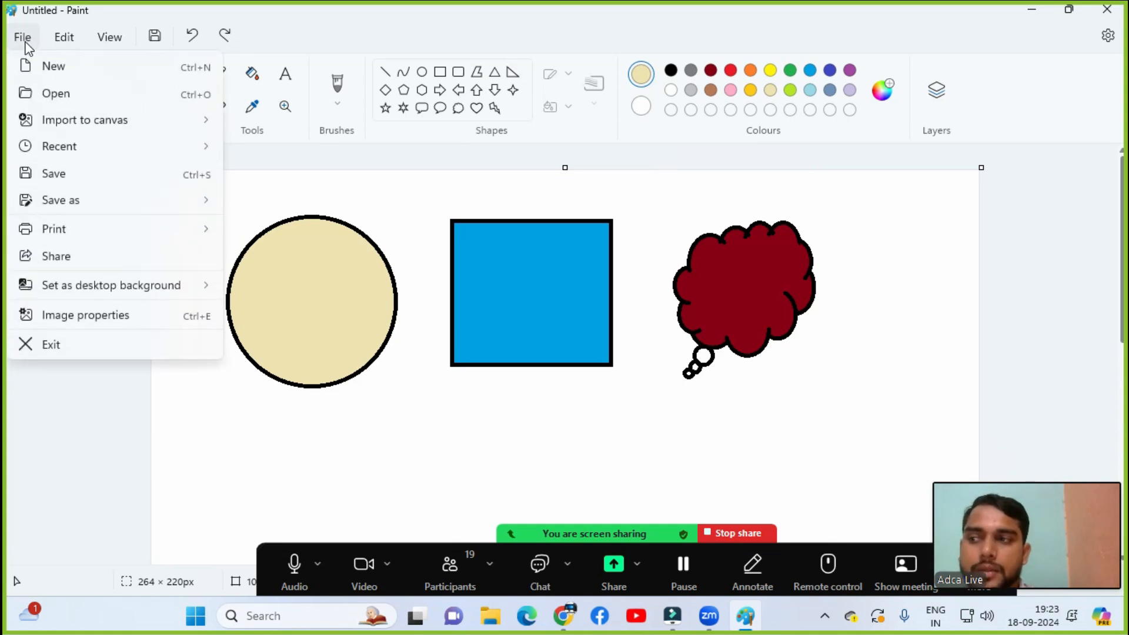
{"action": "left_click", "coordinate": [62, 102]}
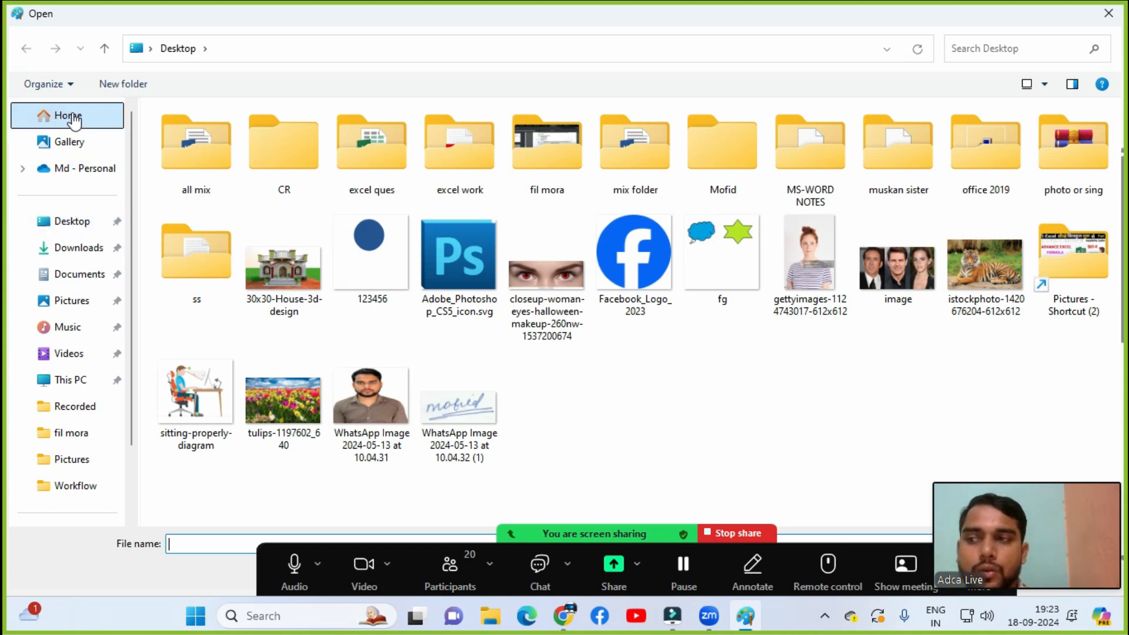
{"action": "double_click", "coordinate": [970, 273]}
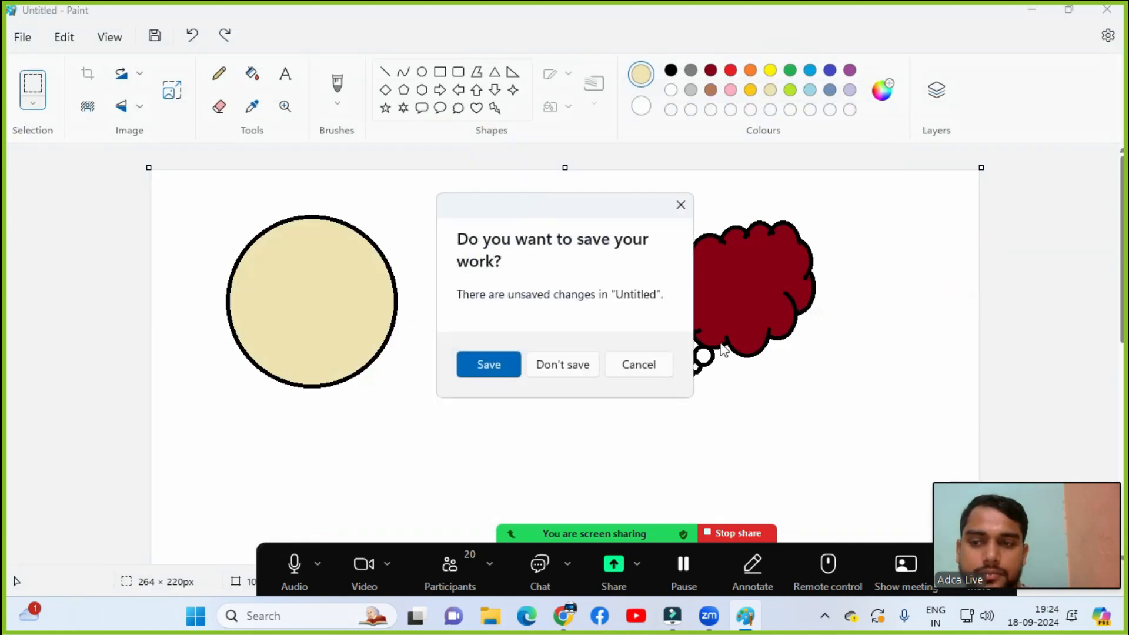
{"action": "left_click", "coordinate": [542, 367]}
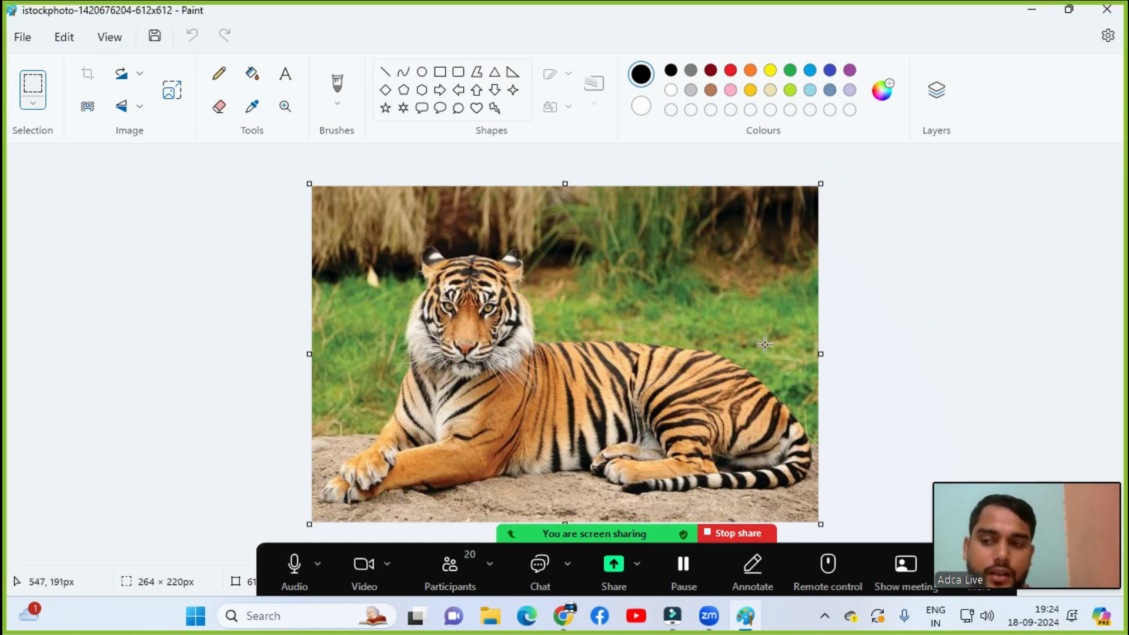
{"action": "left_click", "coordinate": [144, 69]}
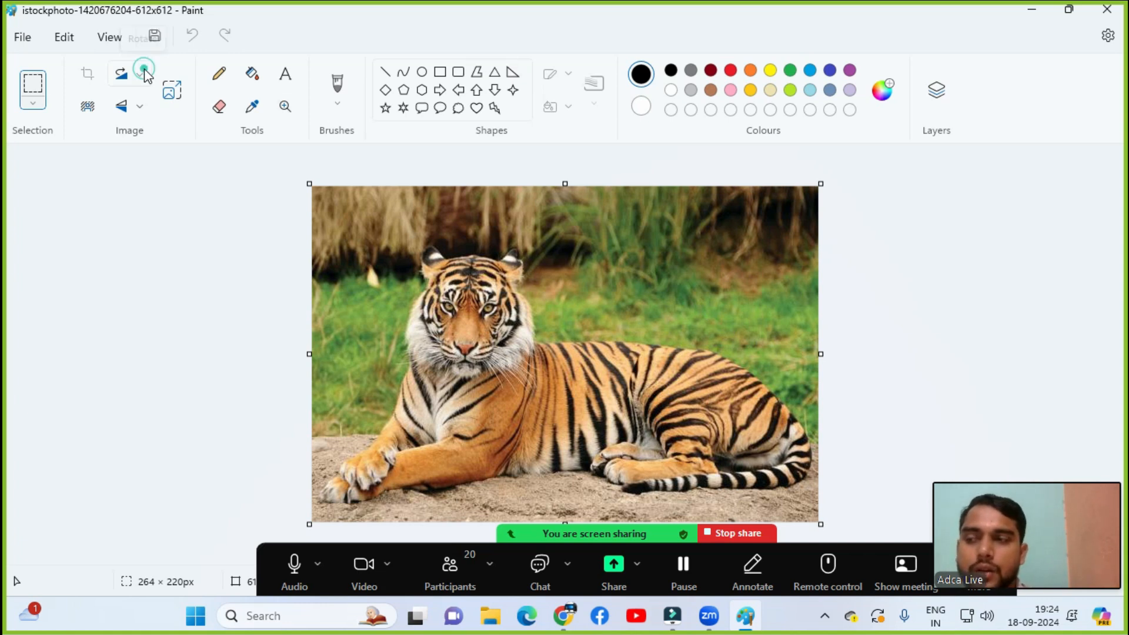
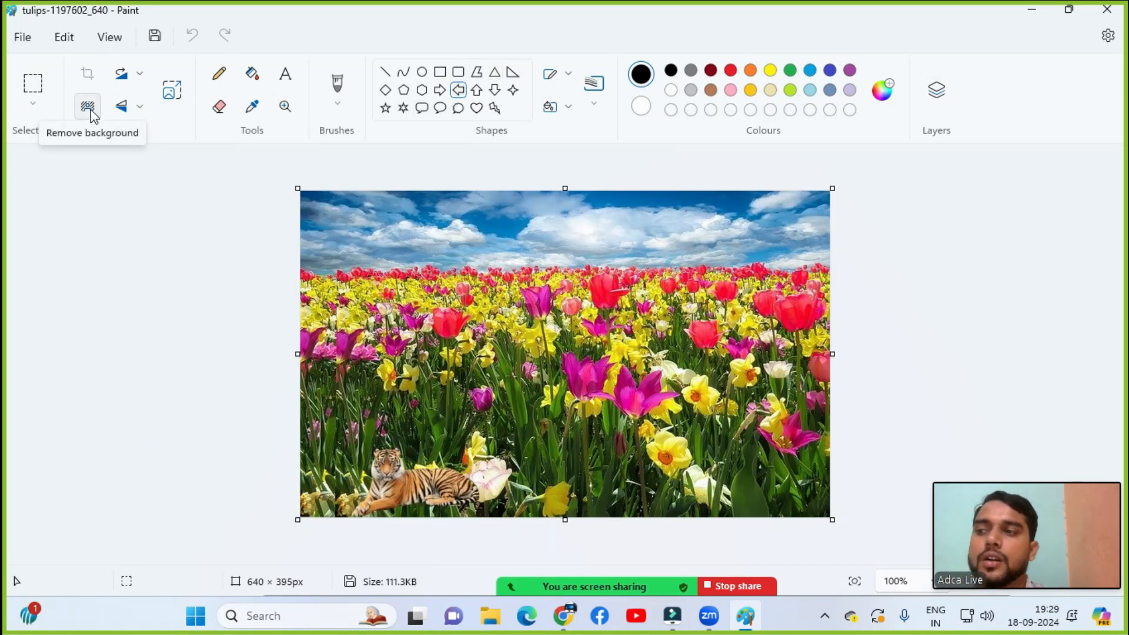
Step: Remove the background from the tulip picture and undo it, two times in a row
{"action": "left_click", "coordinate": [90, 112]}
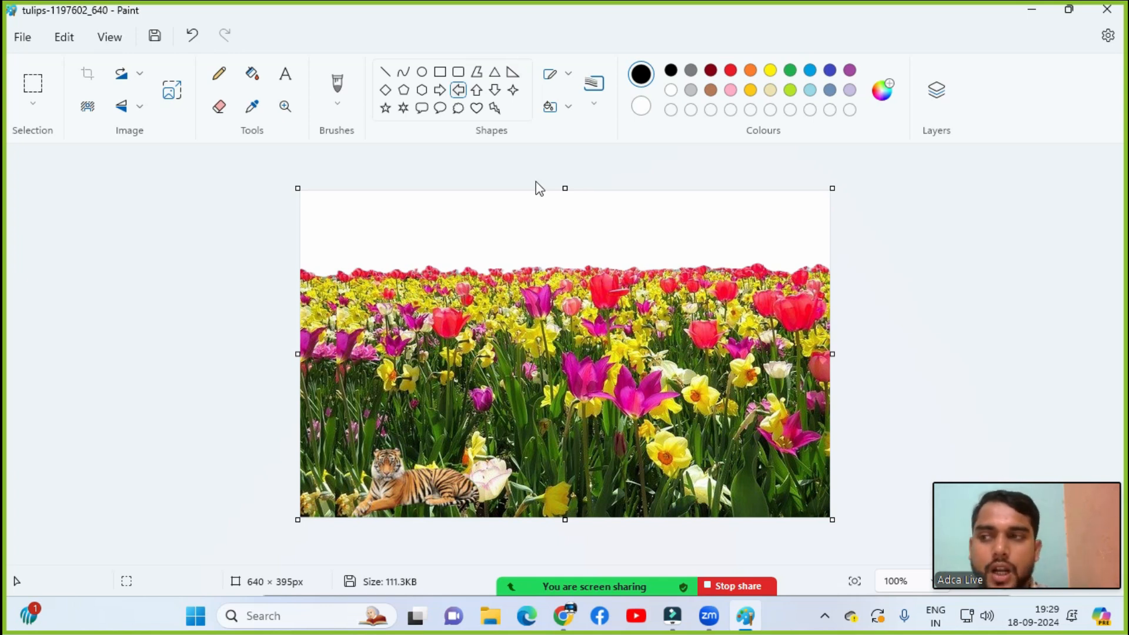
{"action": "left_click", "coordinate": [192, 38]}
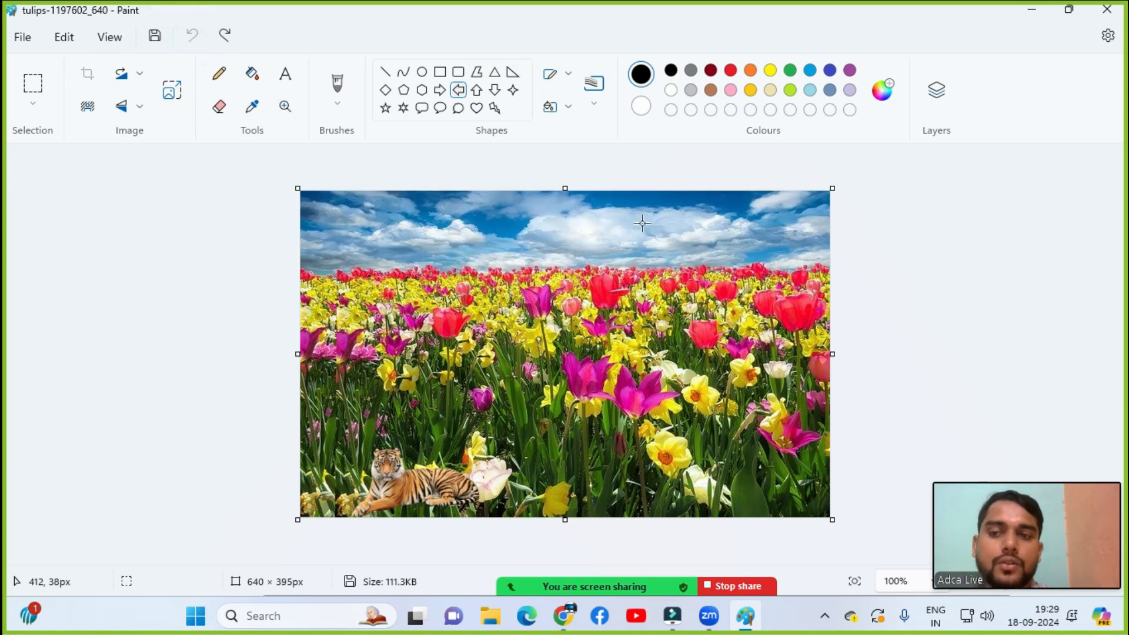
{"action": "left_click", "coordinate": [90, 112]}
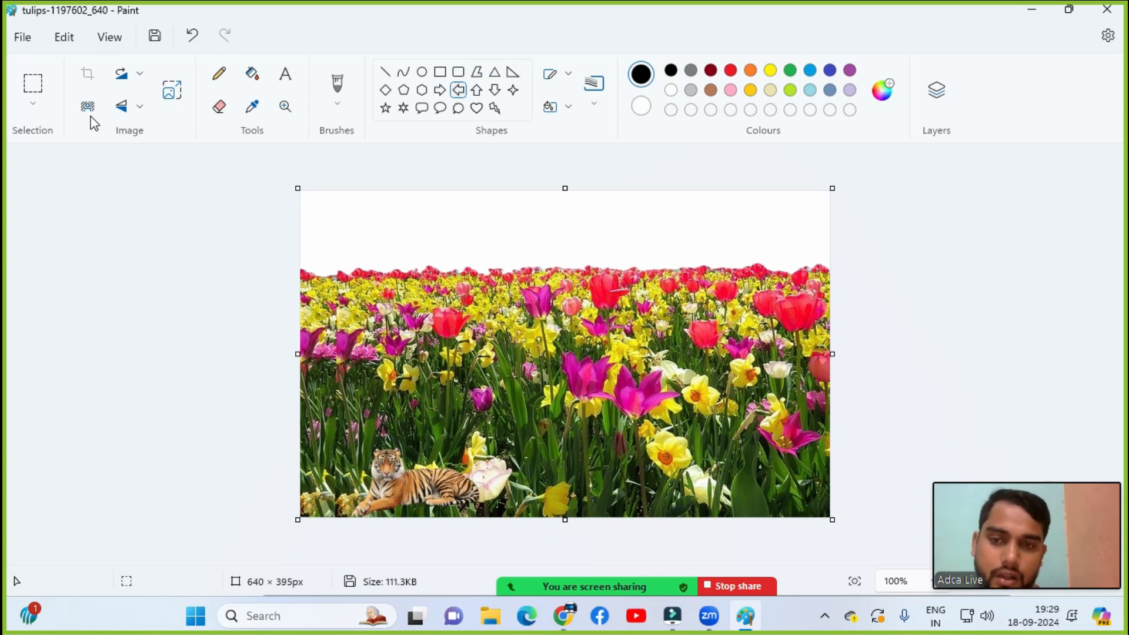
{"action": "key", "text": "ctrl+z"}
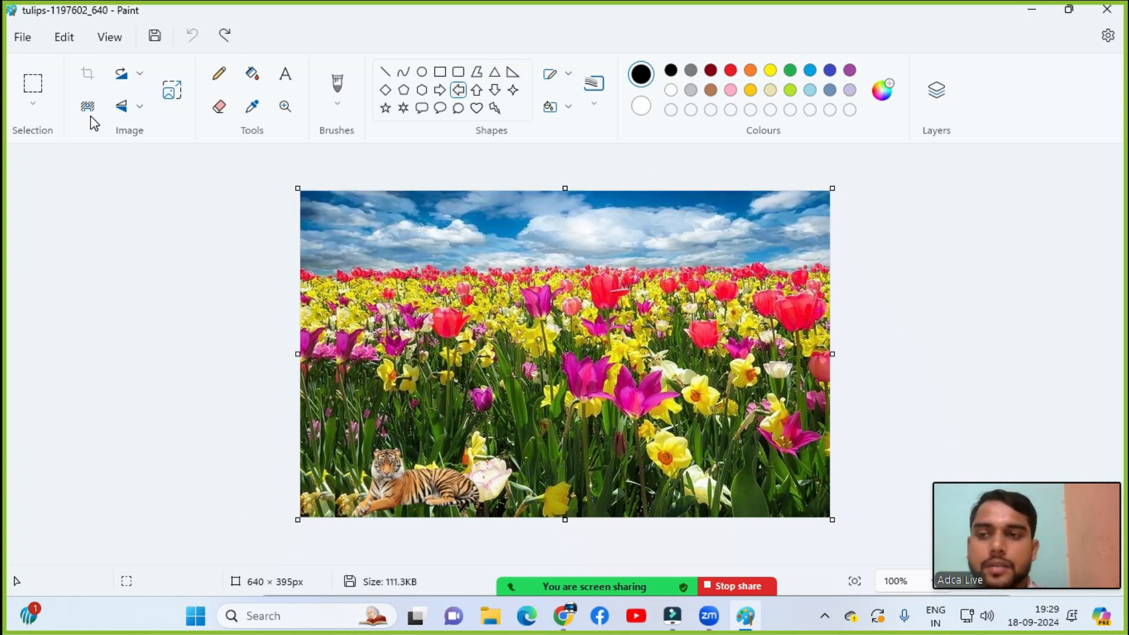
{"action": "left_click", "coordinate": [20, 43]}
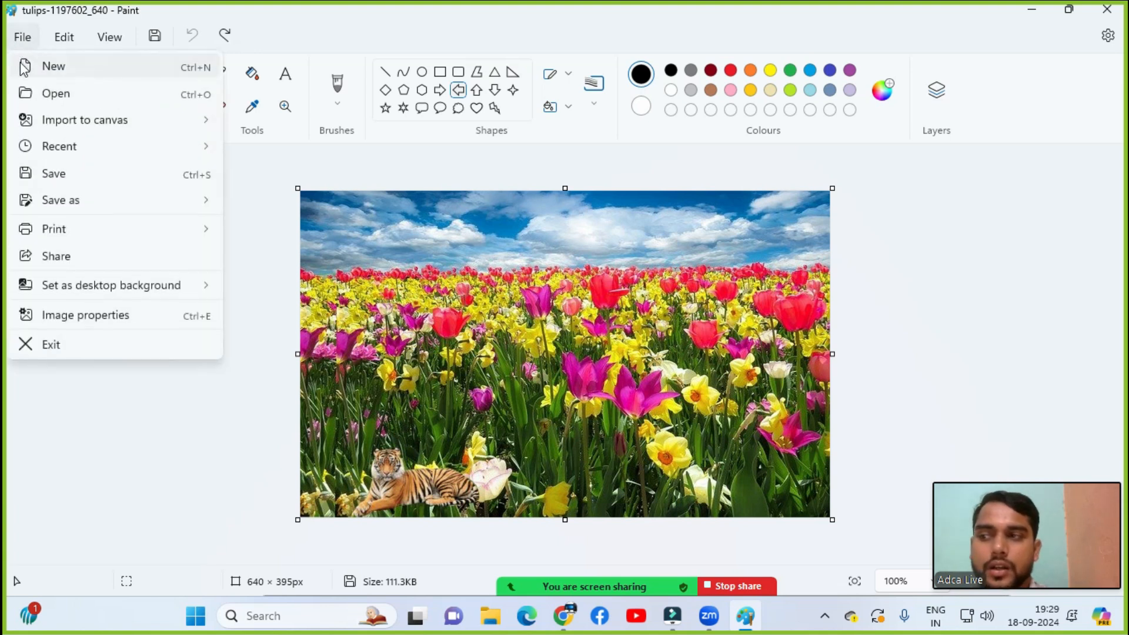
{"action": "left_click", "coordinate": [35, 95]}
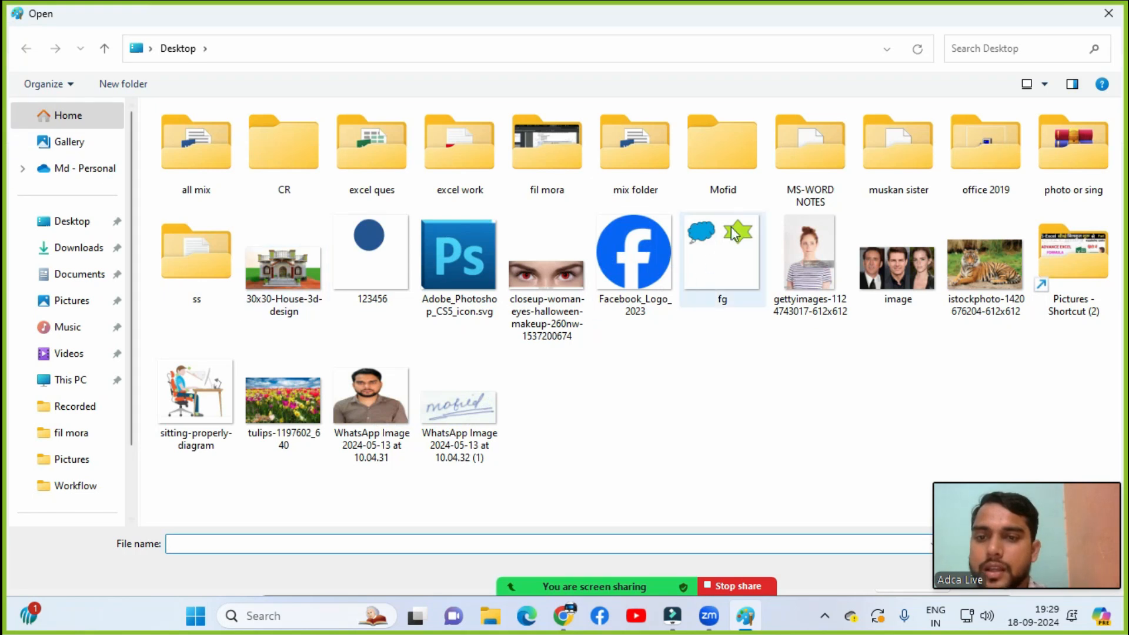
{"action": "double_click", "coordinate": [810, 251]}
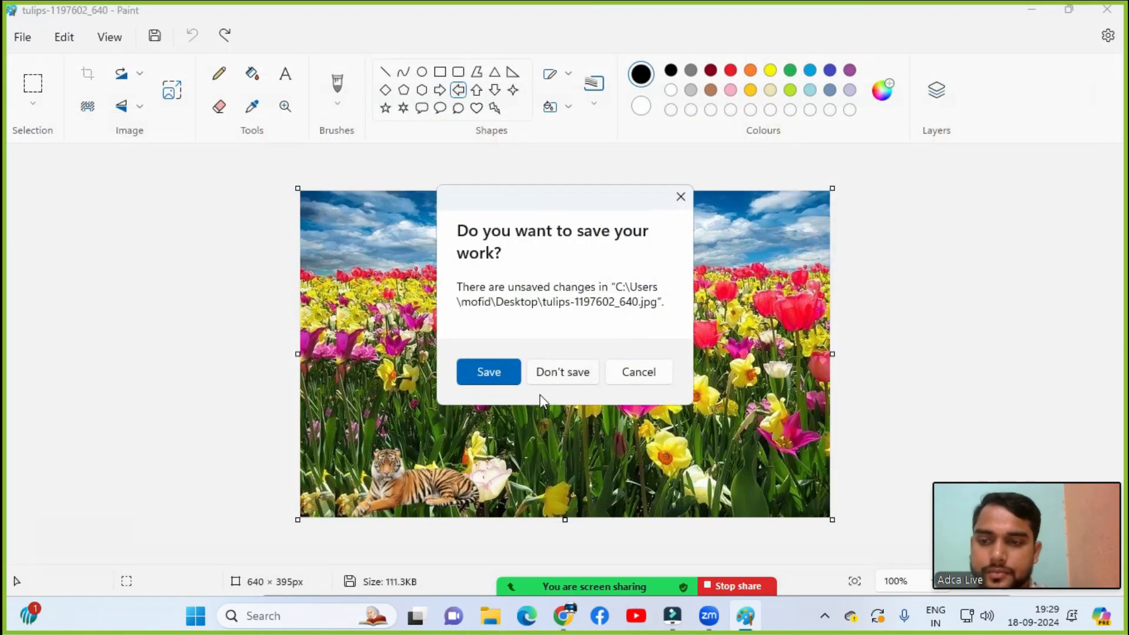
{"action": "left_click", "coordinate": [550, 377]}
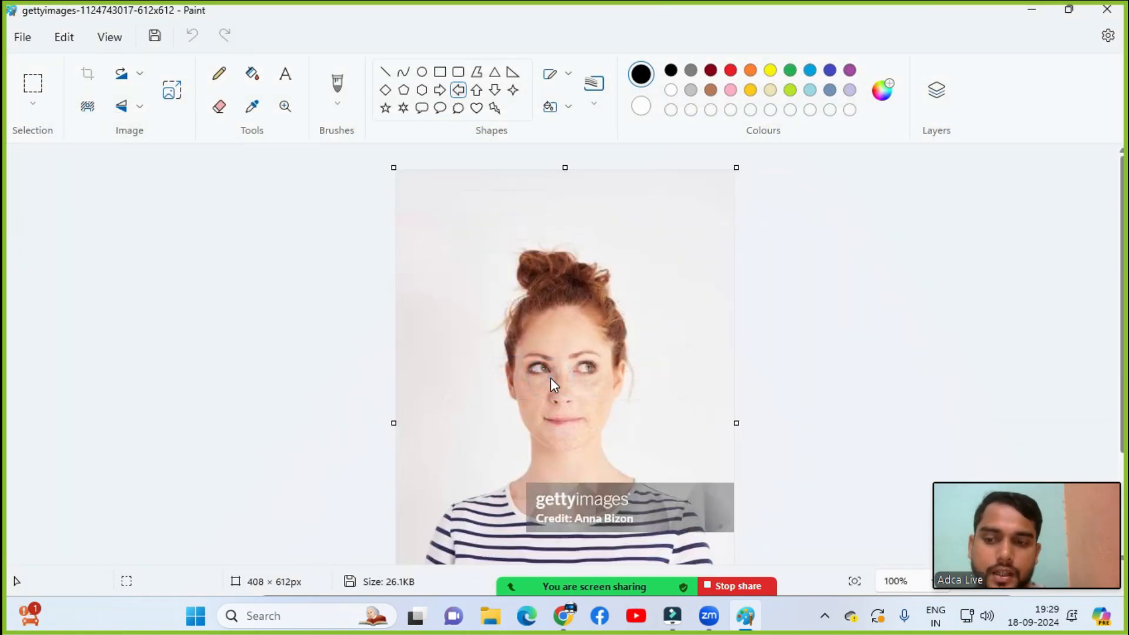
{"action": "left_click", "coordinate": [83, 115]}
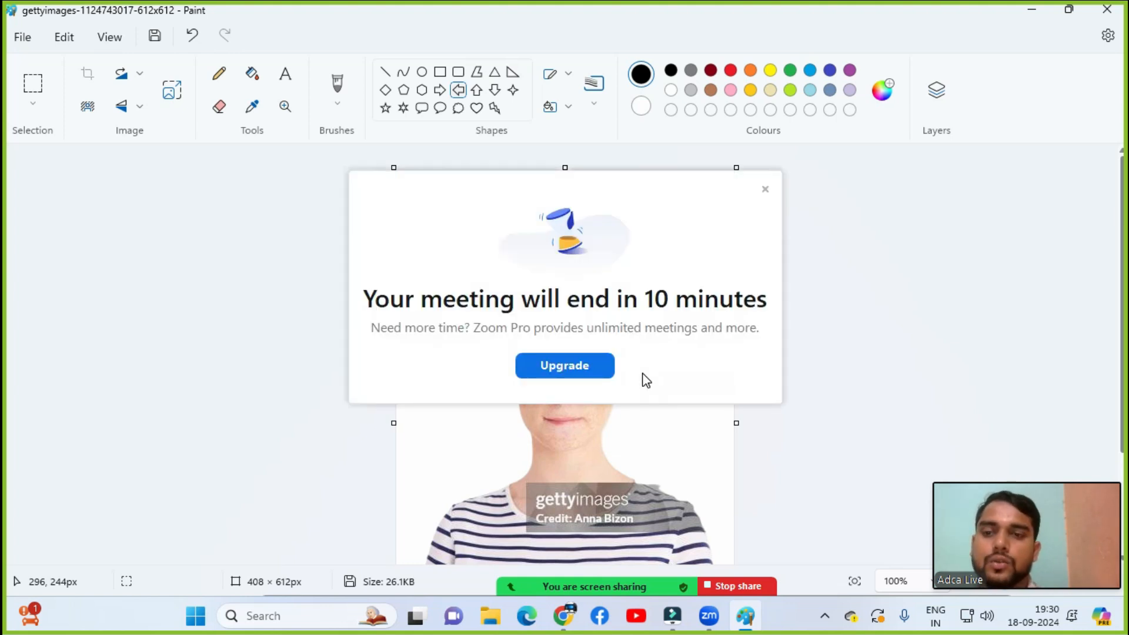
Step: Dismiss the meeting time notice and start a new blank drawing without saving the portrait
{"action": "left_click", "coordinate": [765, 189]}
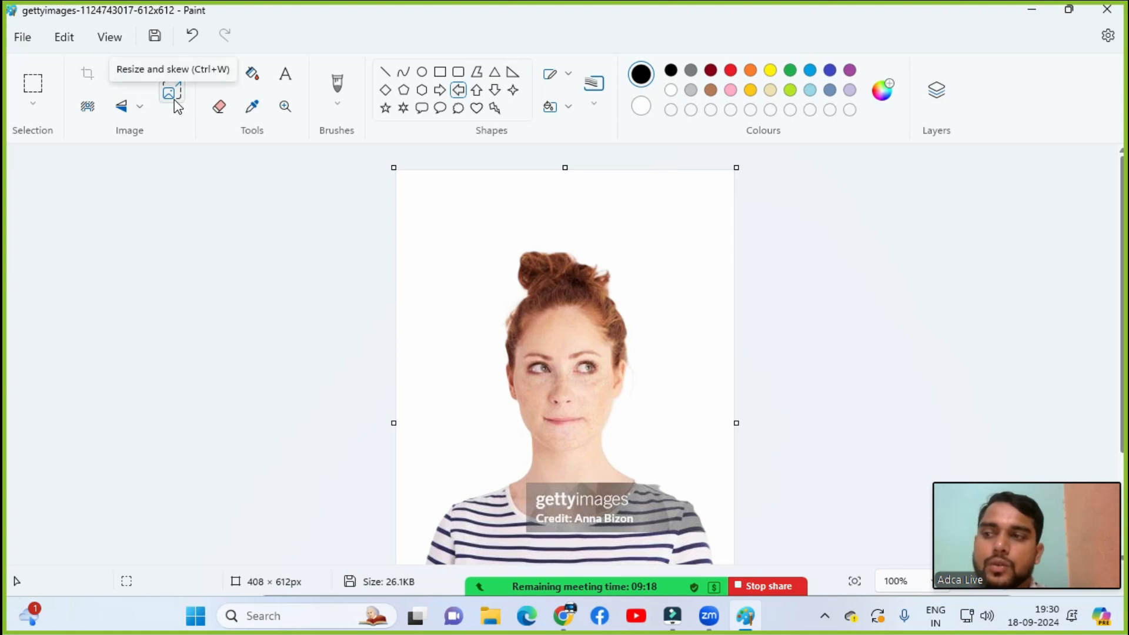
{"action": "left_click", "coordinate": [35, 39]}
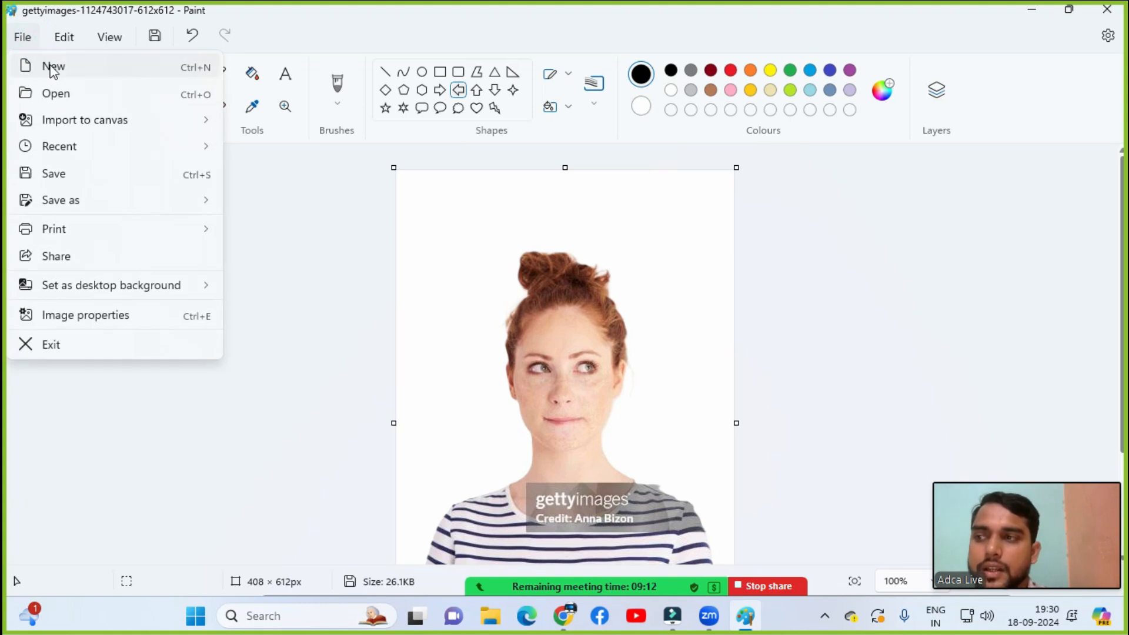
{"action": "left_click", "coordinate": [47, 66]}
{"action": "left_click", "coordinate": [531, 375]}
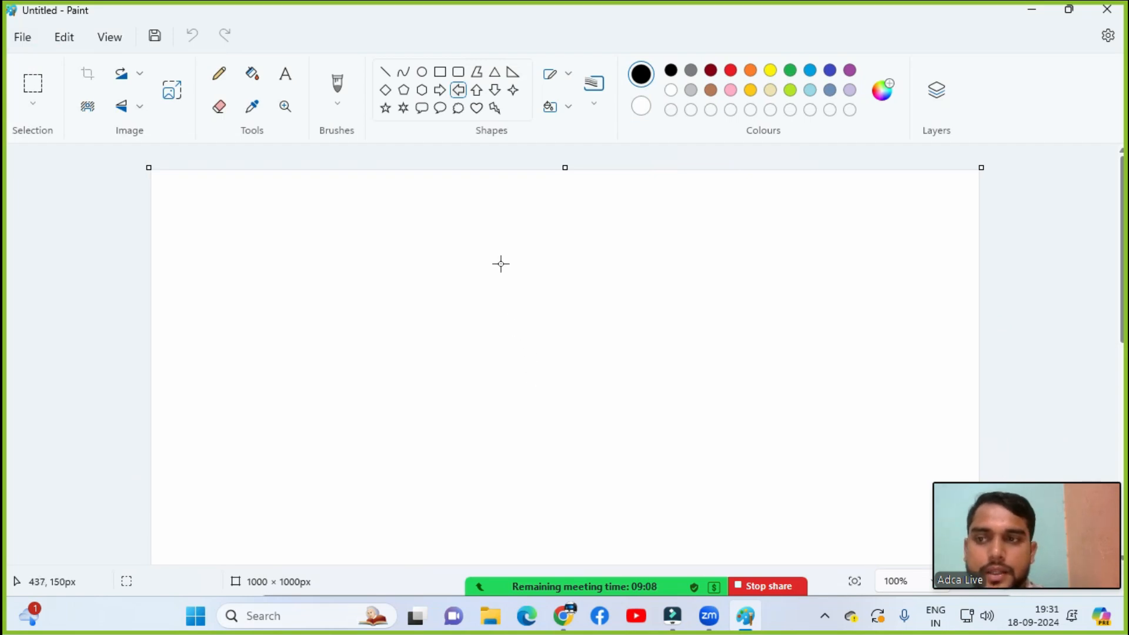
Step: Draw a large black-outlined circle on the canvas and a black-outlined rectangle to the right of it
{"action": "left_click", "coordinate": [417, 75]}
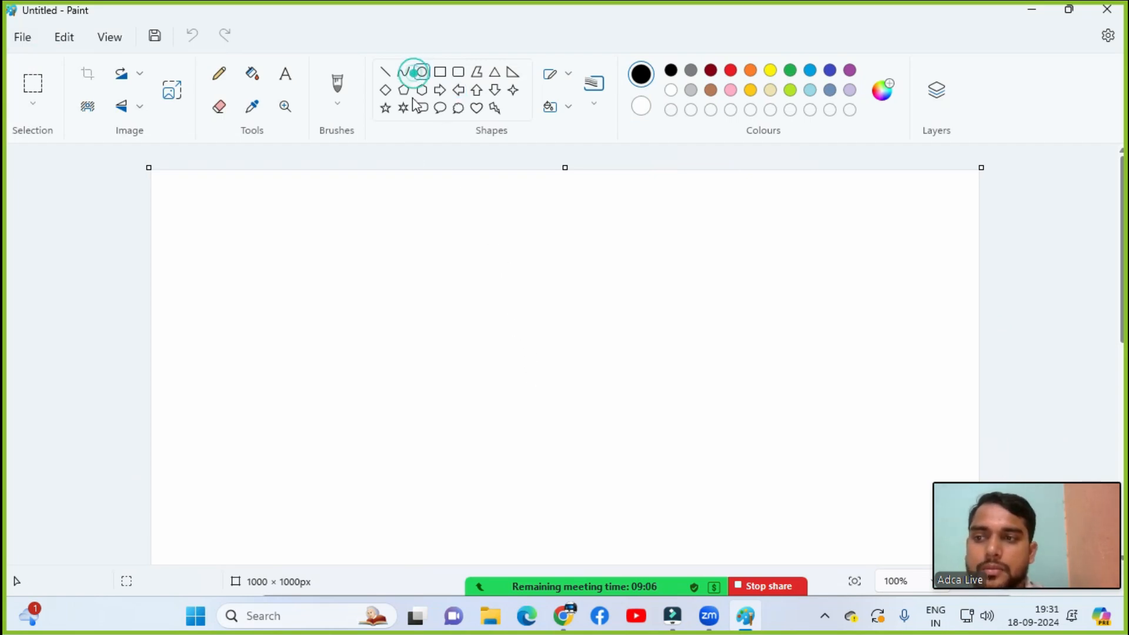
{"action": "left_click_drag", "start_coordinate": [308, 266], "coordinate": [500, 464]}
{"action": "left_click", "coordinate": [574, 429]}
{"action": "left_click", "coordinate": [442, 79]}
{"action": "left_click_drag", "start_coordinate": [575, 252], "coordinate": [795, 409]}
{"action": "left_click", "coordinate": [827, 376]}
Step: Draw a six-point star in the canvas's upper-left corner, beside the circle
{"action": "left_click", "coordinate": [403, 108]}
{"action": "left_click", "coordinate": [176, 196]}
{"action": "left_click_drag", "start_coordinate": [211, 228], "coordinate": [276, 313]}
{"action": "left_click_drag", "start_coordinate": [245, 267], "coordinate": [235, 267]}
{"action": "left_click", "coordinate": [351, 233]}
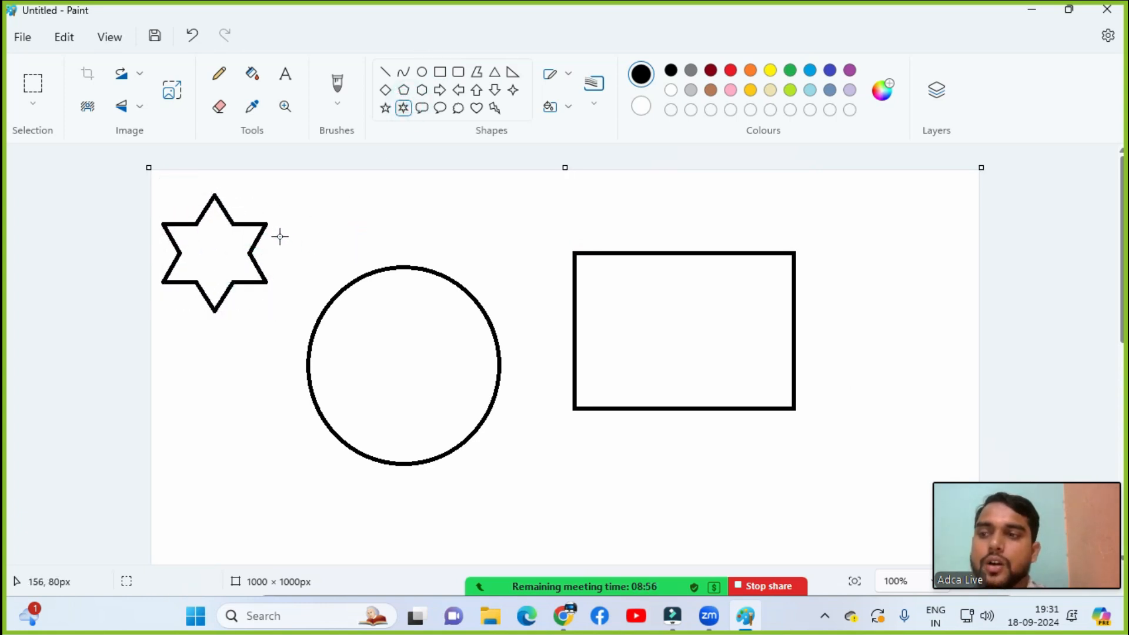
Step: Fill the rectangle with yellow, the circle with green and the six-point star with blue
{"action": "left_click", "coordinate": [253, 73]}
{"action": "left_click", "coordinate": [769, 71]}
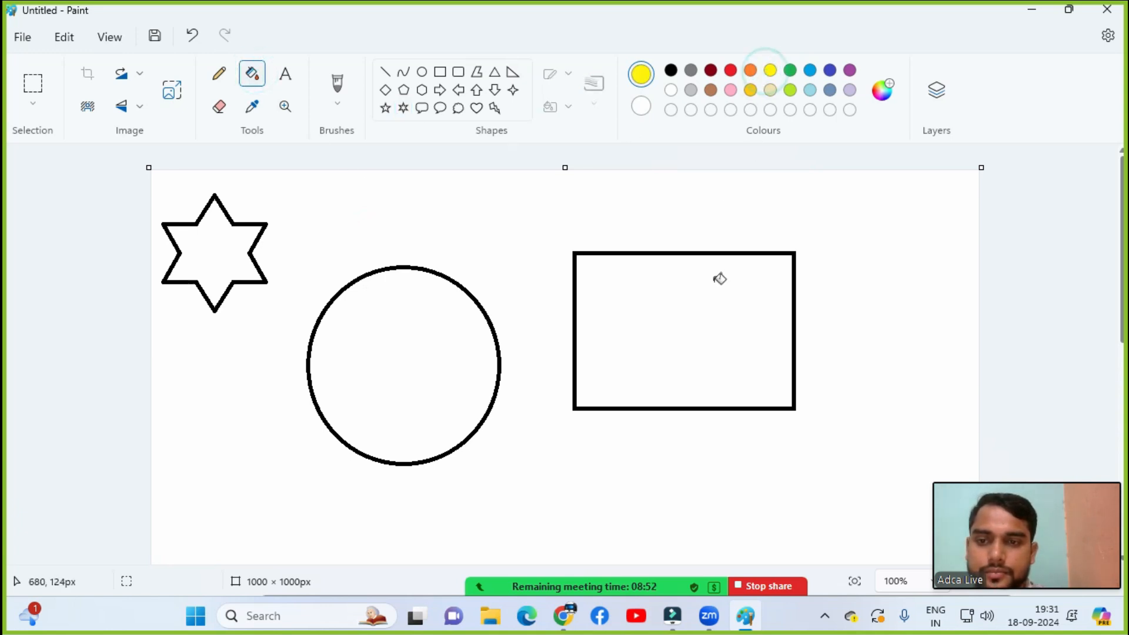
{"action": "left_click", "coordinate": [713, 287]}
{"action": "left_click", "coordinate": [789, 70]}
{"action": "left_click", "coordinate": [358, 341]}
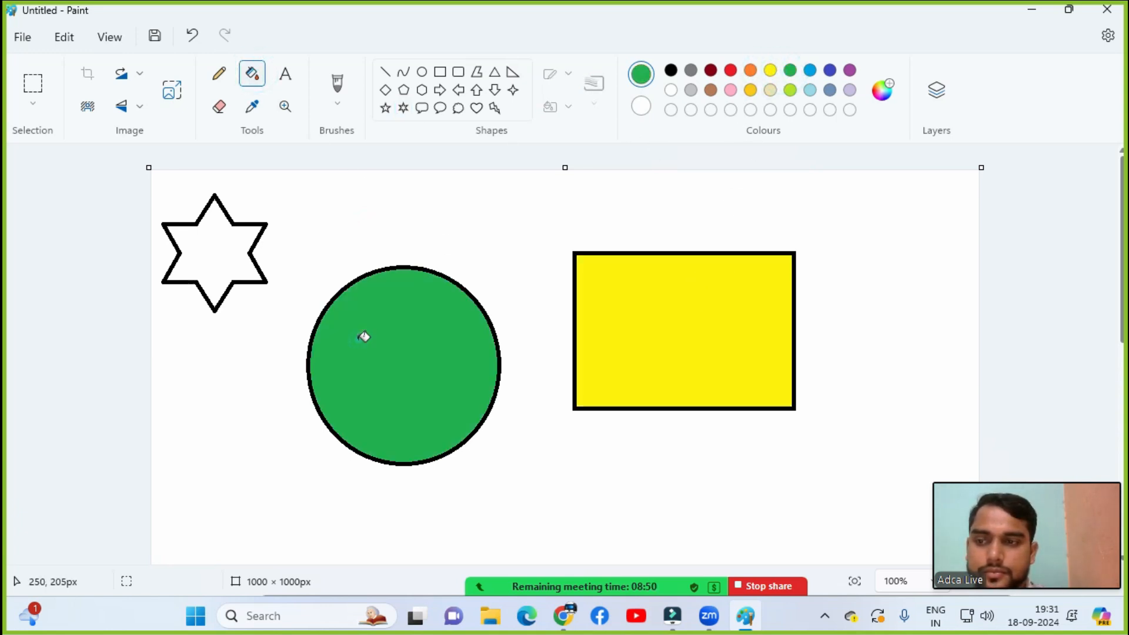
{"action": "left_click", "coordinate": [809, 71]}
{"action": "left_click", "coordinate": [217, 245]}
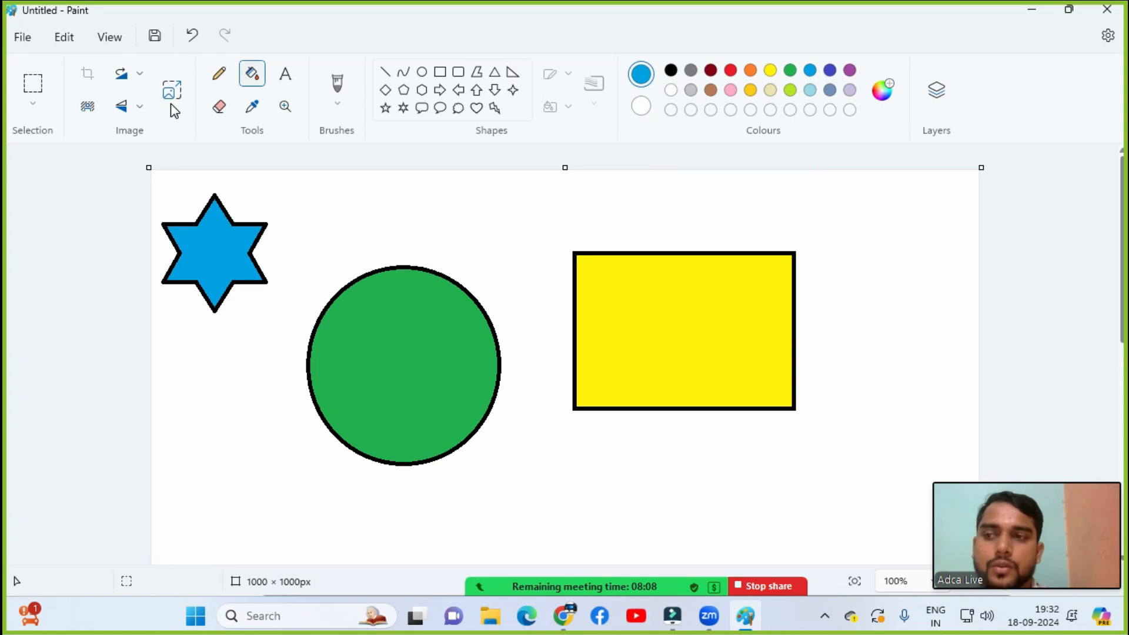
Step: Select an area of about 275 × 293 px around the green circle and compare its percentage and pixel resize options
{"action": "left_click", "coordinate": [33, 93]}
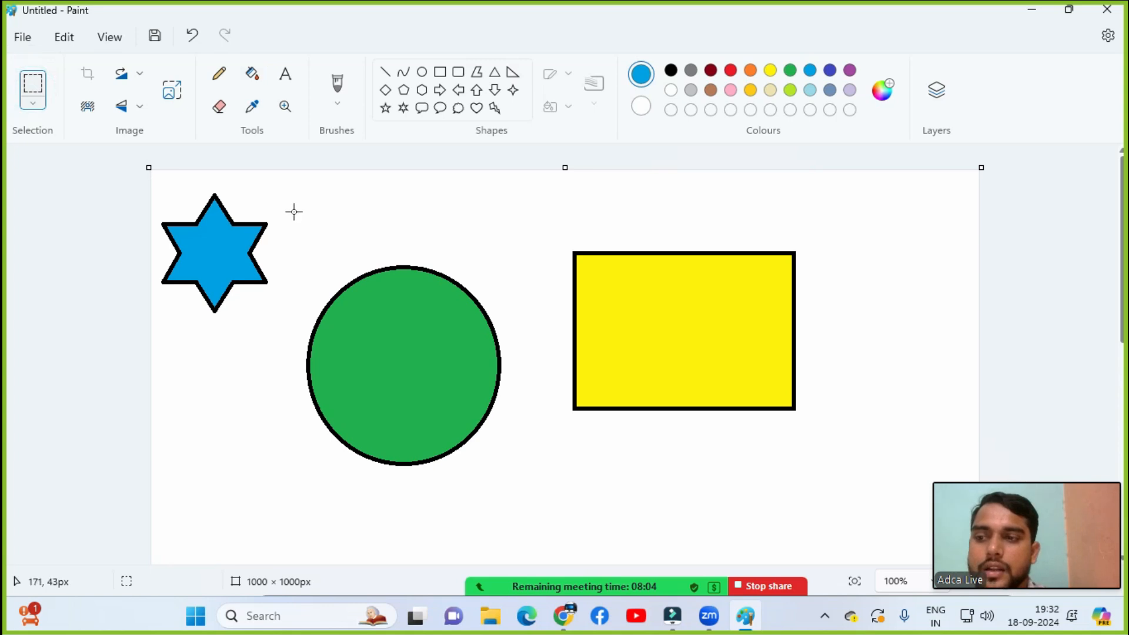
{"action": "left_click_drag", "start_coordinate": [298, 234], "coordinate": [525, 477]}
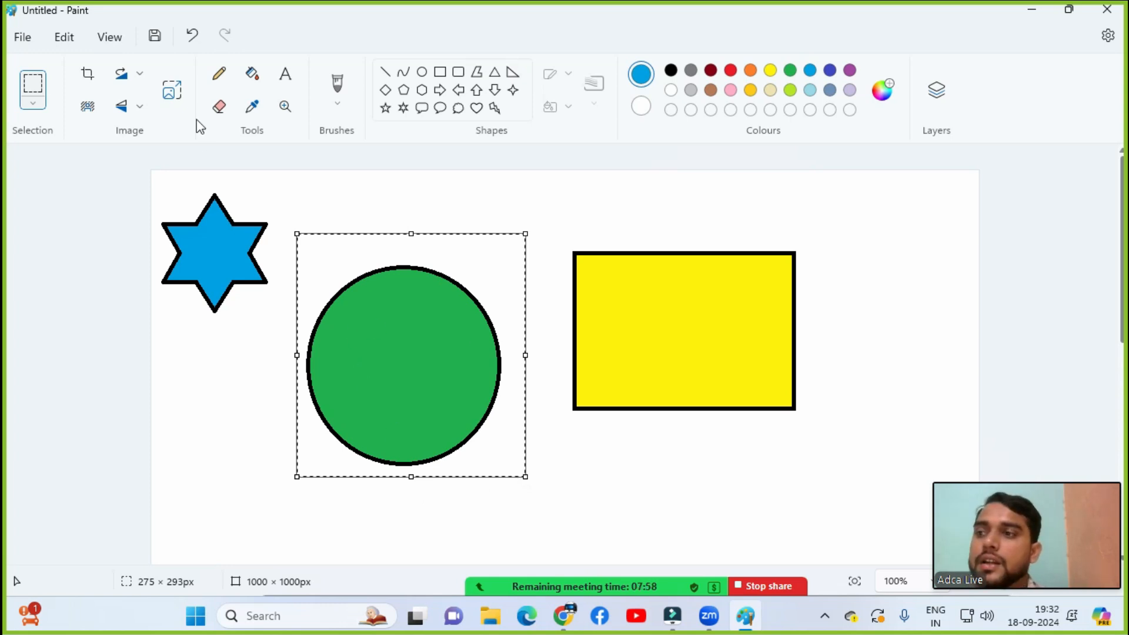
{"action": "left_click", "coordinate": [172, 94]}
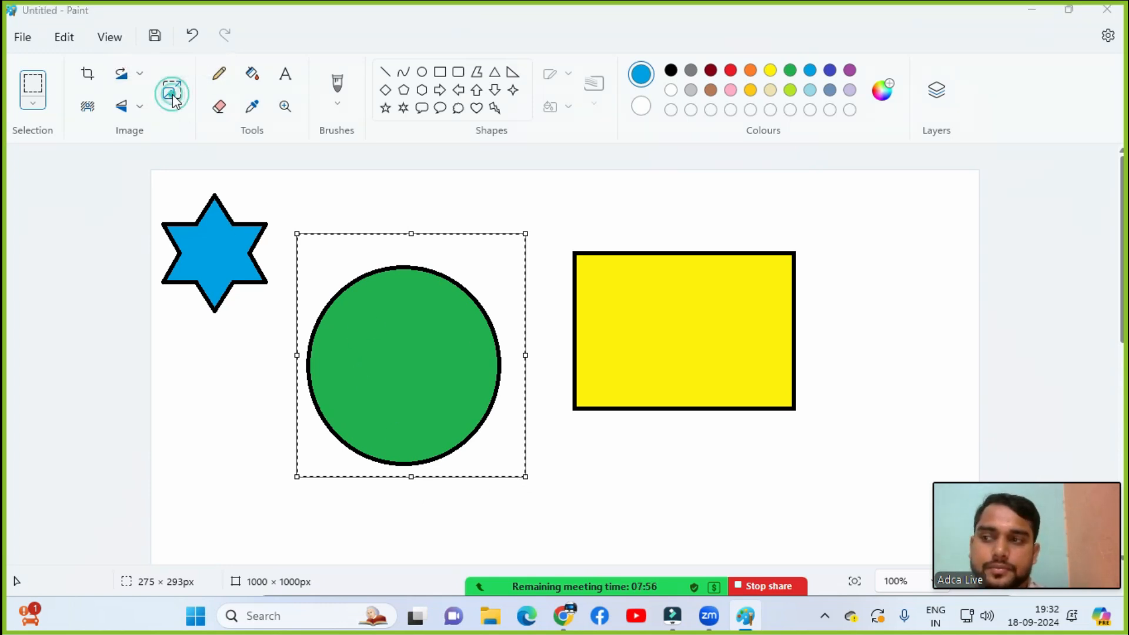
{"action": "left_click_drag", "start_coordinate": [521, 142], "coordinate": [757, 41]}
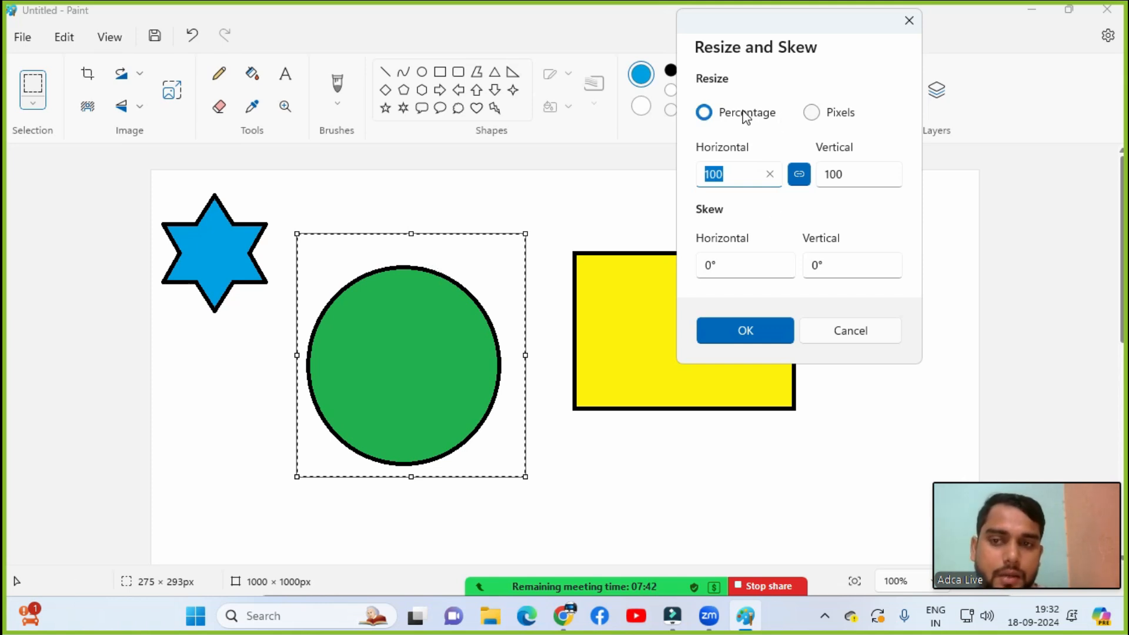
{"action": "left_click", "coordinate": [811, 114]}
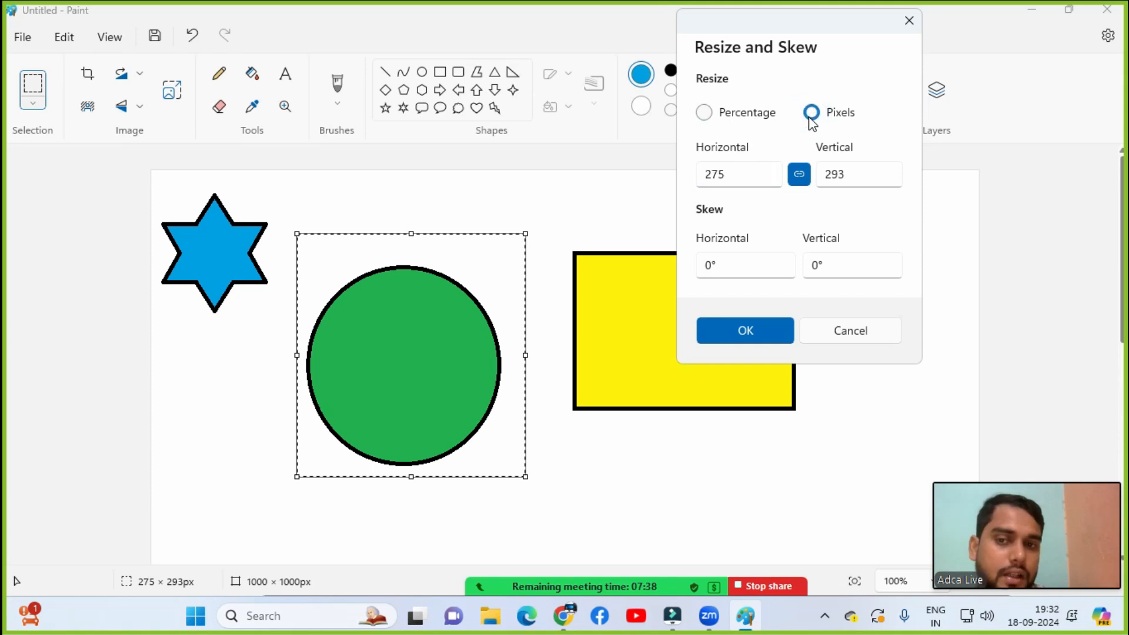
{"action": "left_click", "coordinate": [752, 117]}
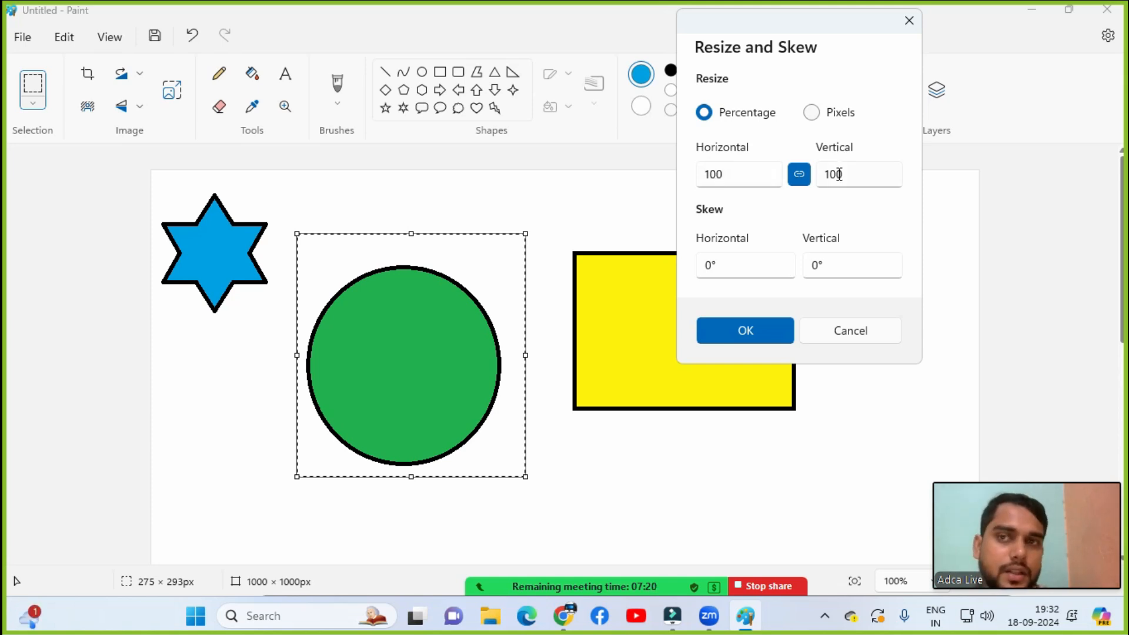
Step: Resize the selected green circle to 50 percent horizontally and vertically, shift it slightly, and undo these changes
{"action": "left_click", "coordinate": [753, 174]}
{"action": "left_click", "coordinate": [708, 176]}
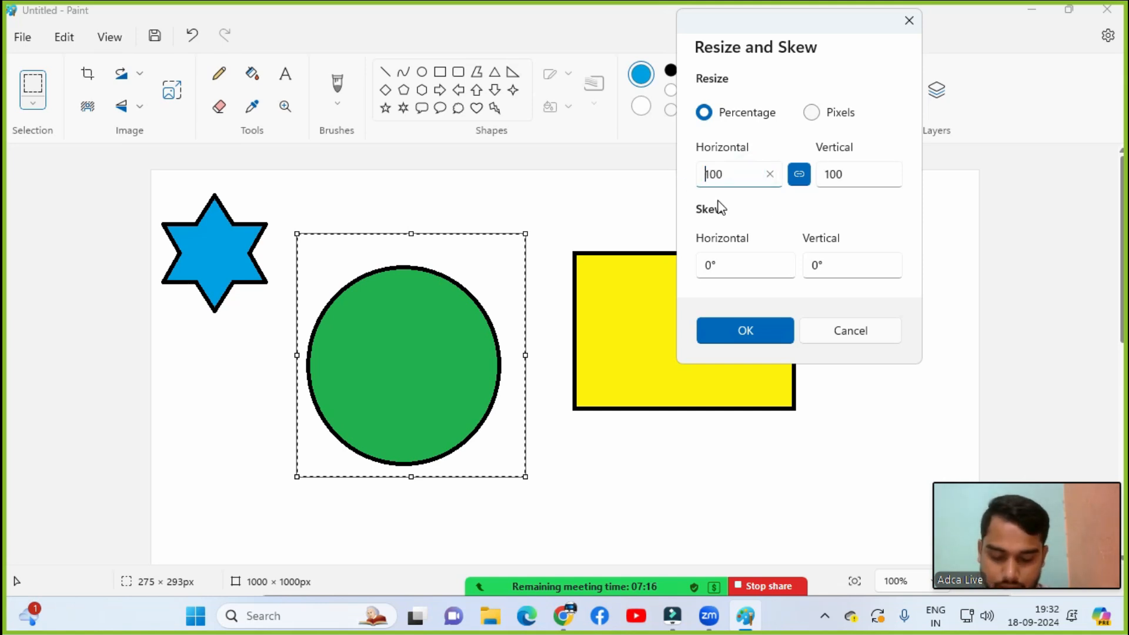
{"action": "key", "text": "Delete"}
{"action": "key", "text": "Delete"}
{"action": "key", "text": "Delete"}
{"action": "type", "text": "50"}
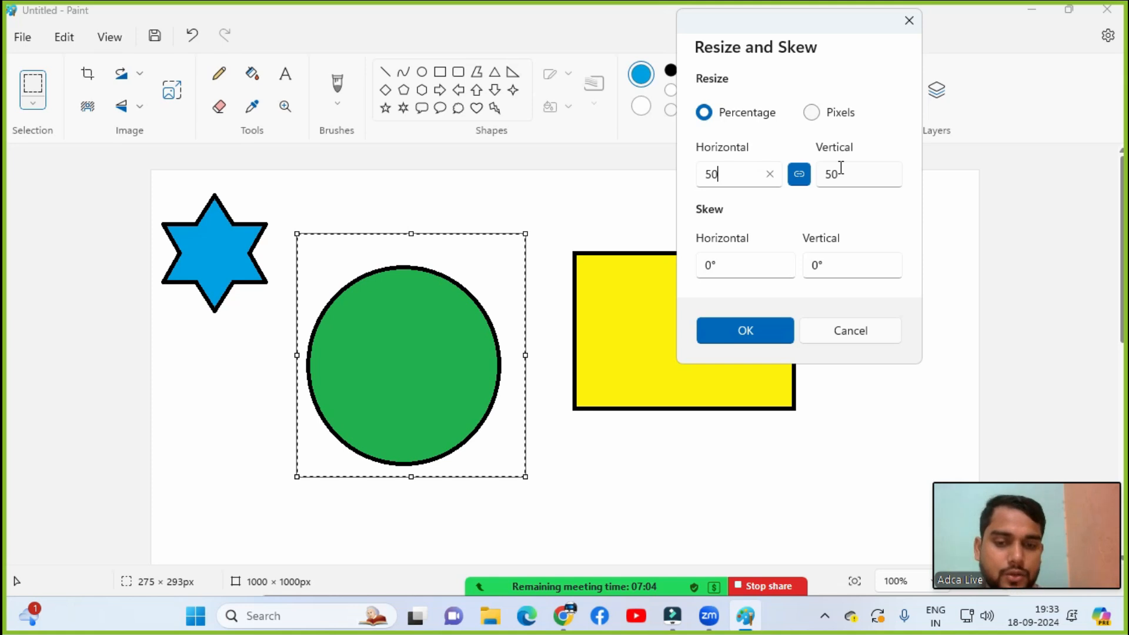
{"action": "left_click", "coordinate": [740, 339]}
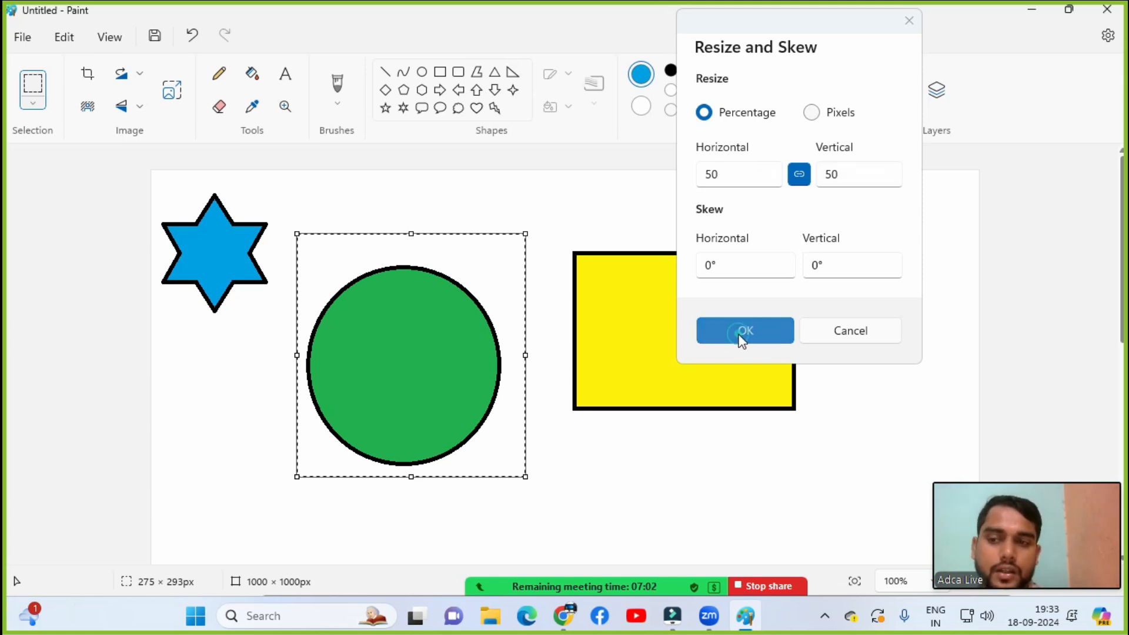
{"action": "left_click_drag", "start_coordinate": [350, 286], "coordinate": [380, 296]}
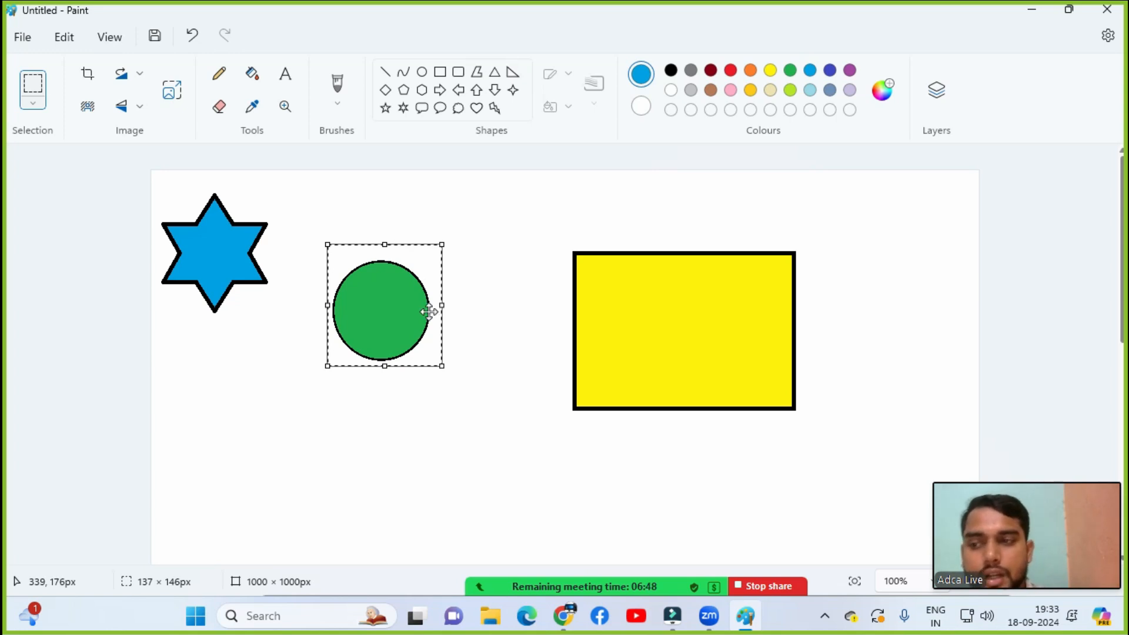
{"action": "left_click", "coordinate": [184, 36]}
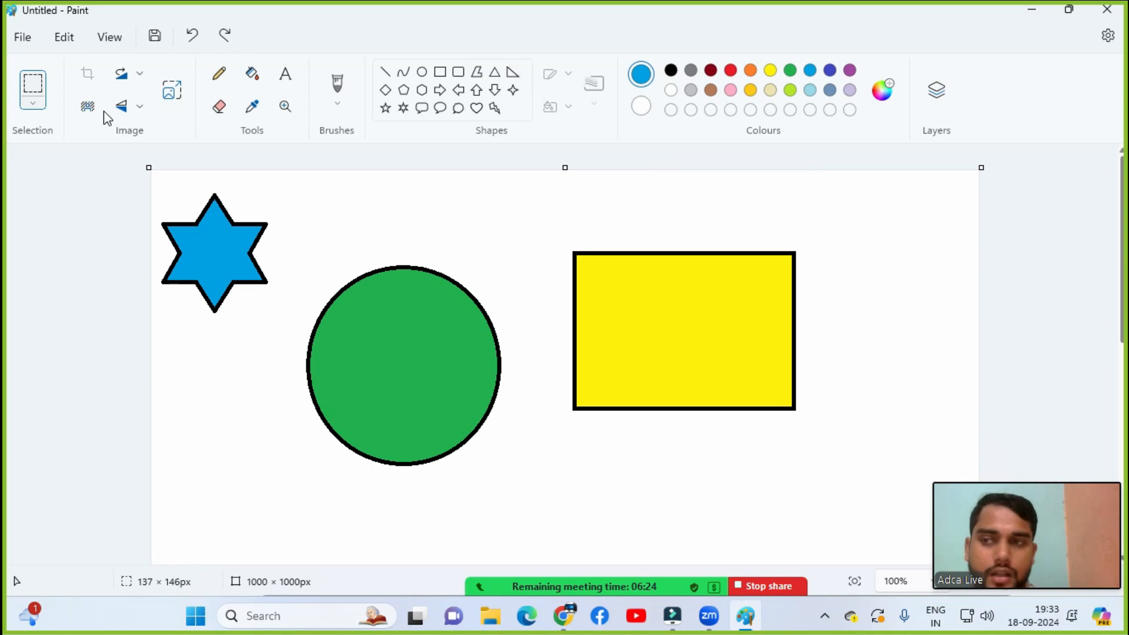
Step: Begin resizing the whole canvas by percentage, with the linked horizontal and vertical values set to 70
{"action": "left_click", "coordinate": [171, 90]}
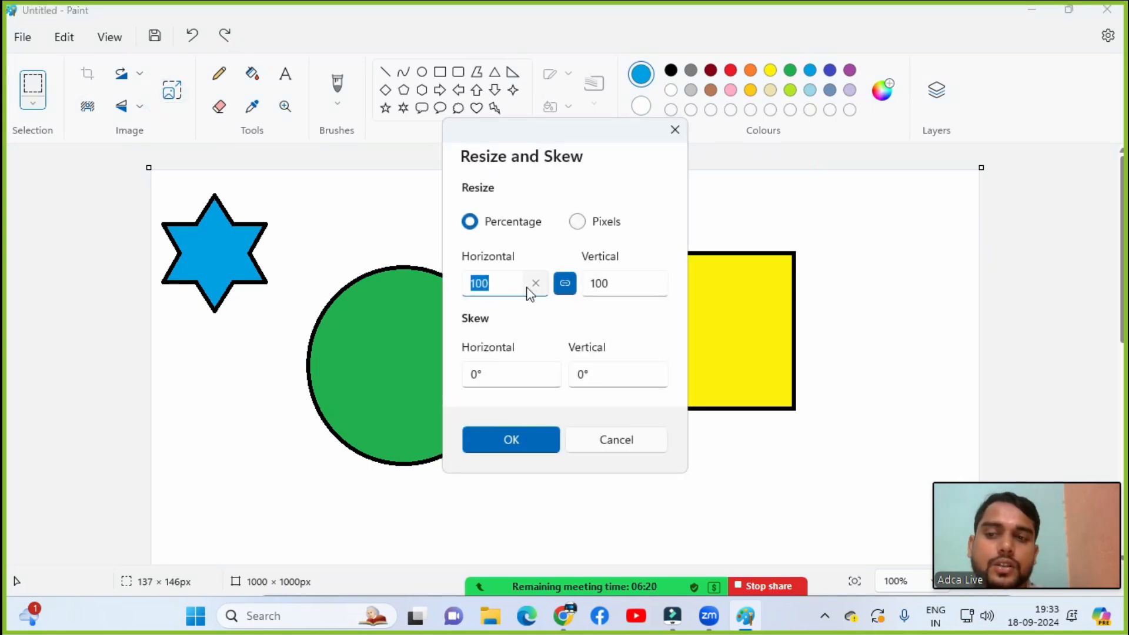
{"action": "left_click_drag", "start_coordinate": [538, 131], "coordinate": [776, 96]}
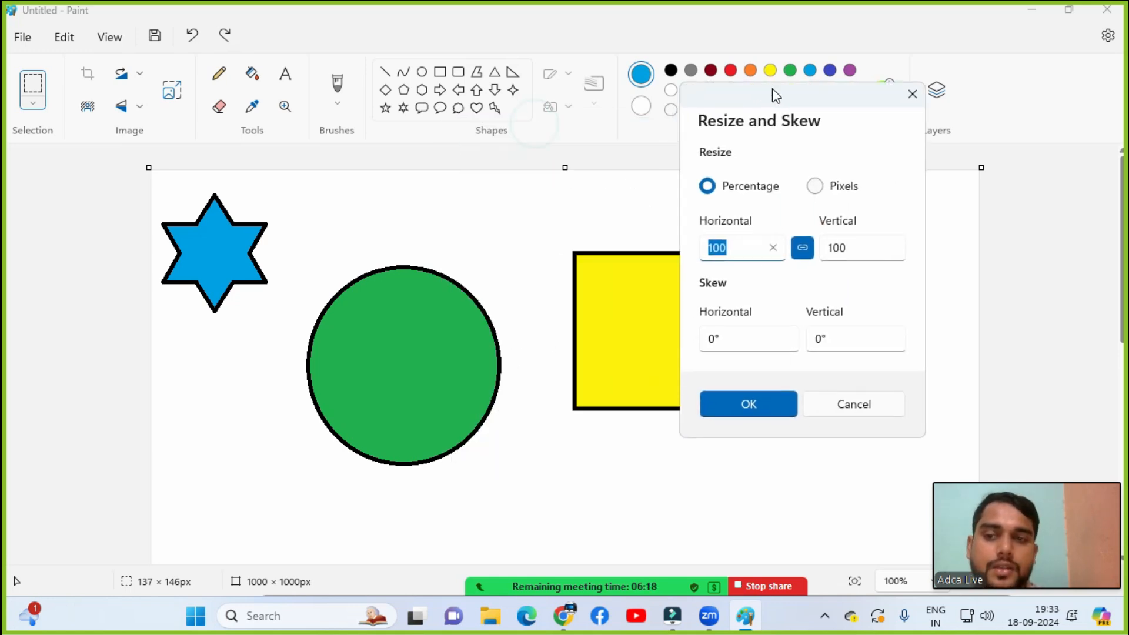
{"action": "left_click_drag", "start_coordinate": [745, 249], "coordinate": [701, 252]}
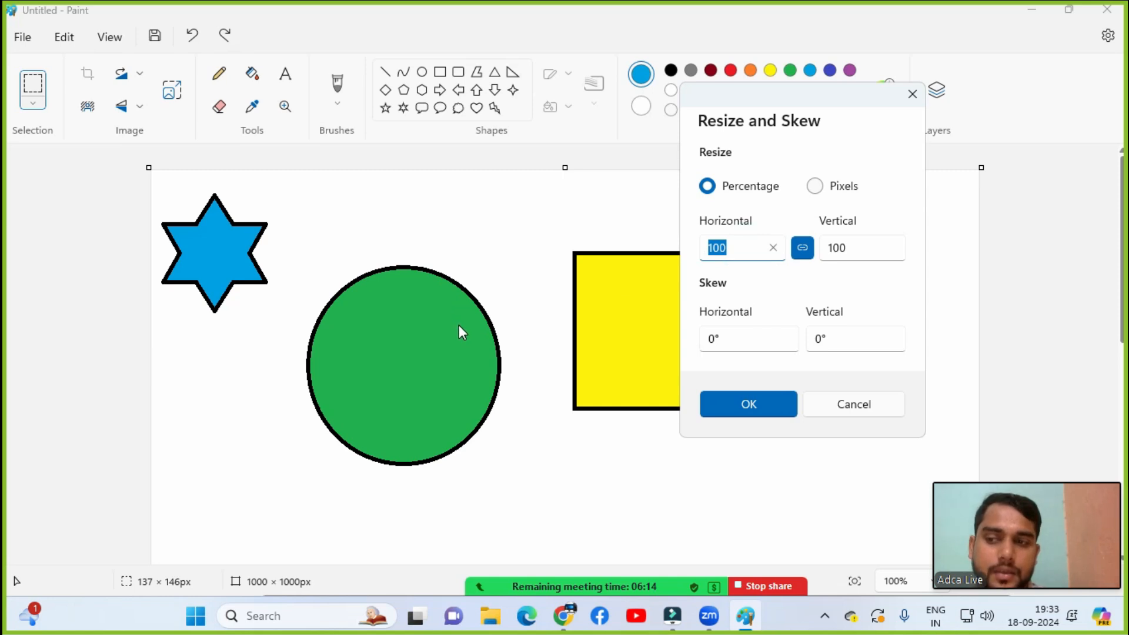
{"action": "key", "text": "BackSpace"}
{"action": "type", "text": "70"}
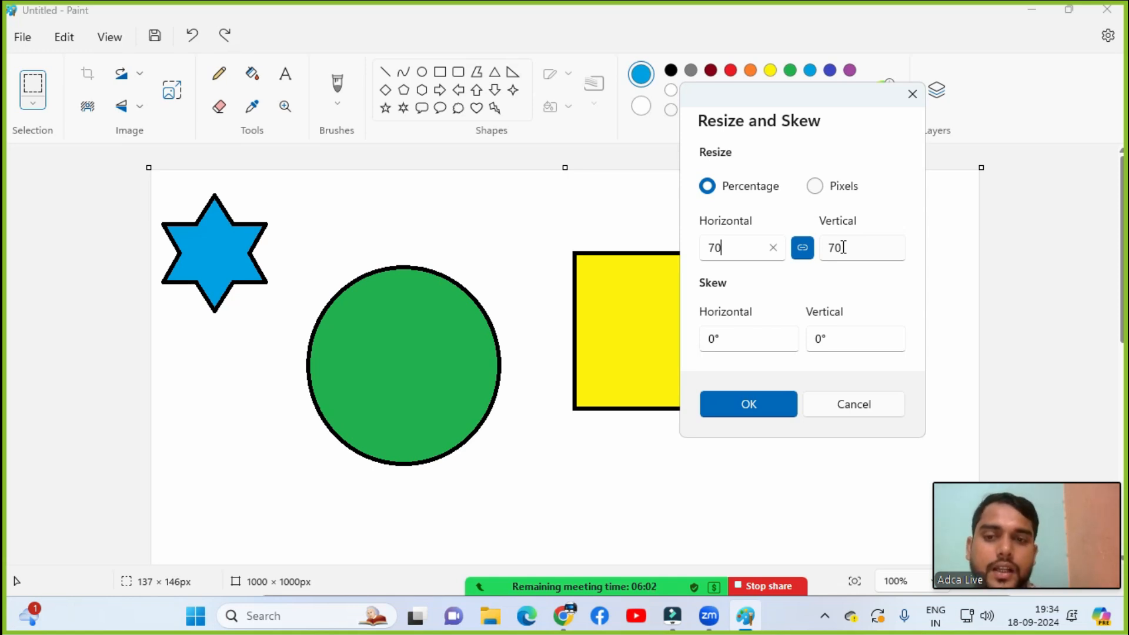
Step: Unlink the aspect ratio, set the vertical scale to 30 percent, apply the canvas resize and undo it
{"action": "left_click", "coordinate": [804, 247]}
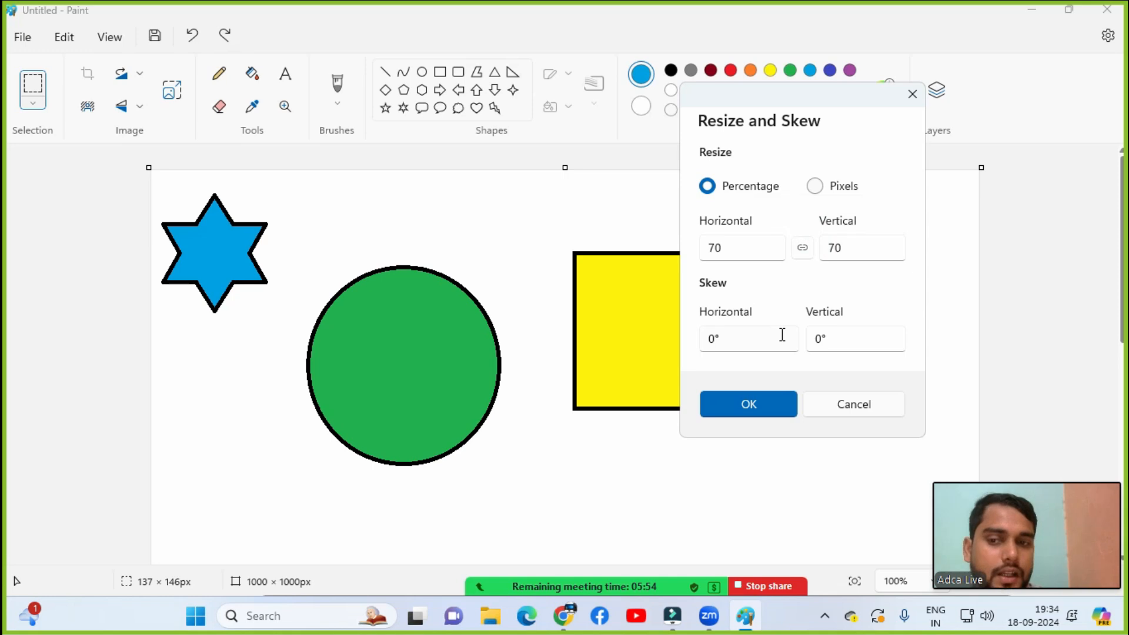
{"action": "double_click", "coordinate": [884, 247]}
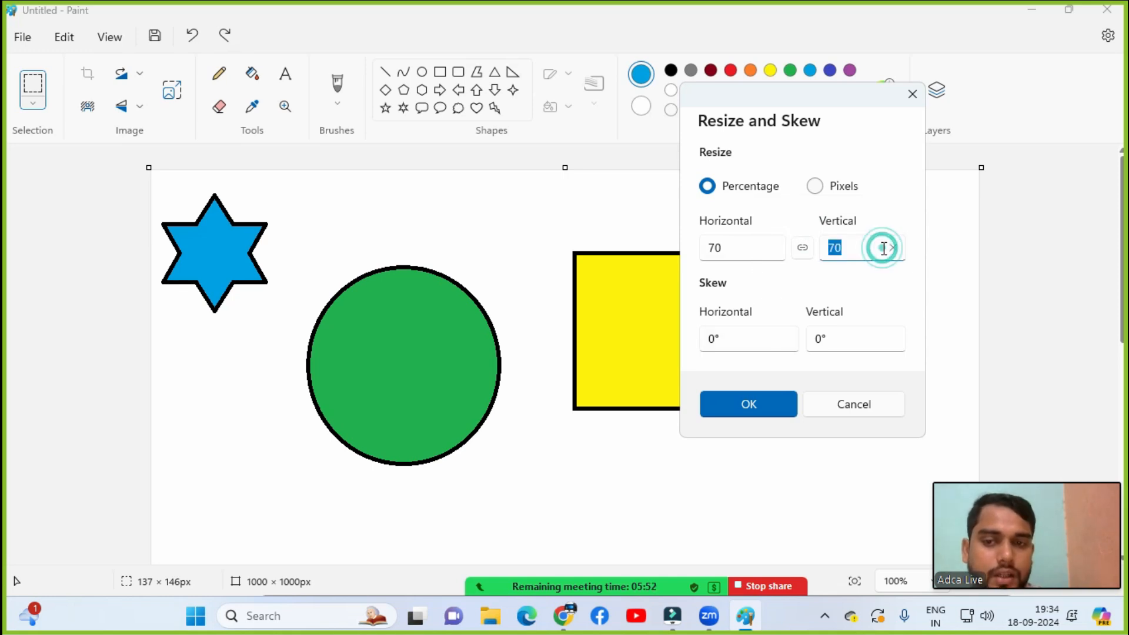
{"action": "left_click", "coordinate": [848, 247]}
{"action": "key", "text": "BackSpace"}
{"action": "key", "text": "BackSpace"}
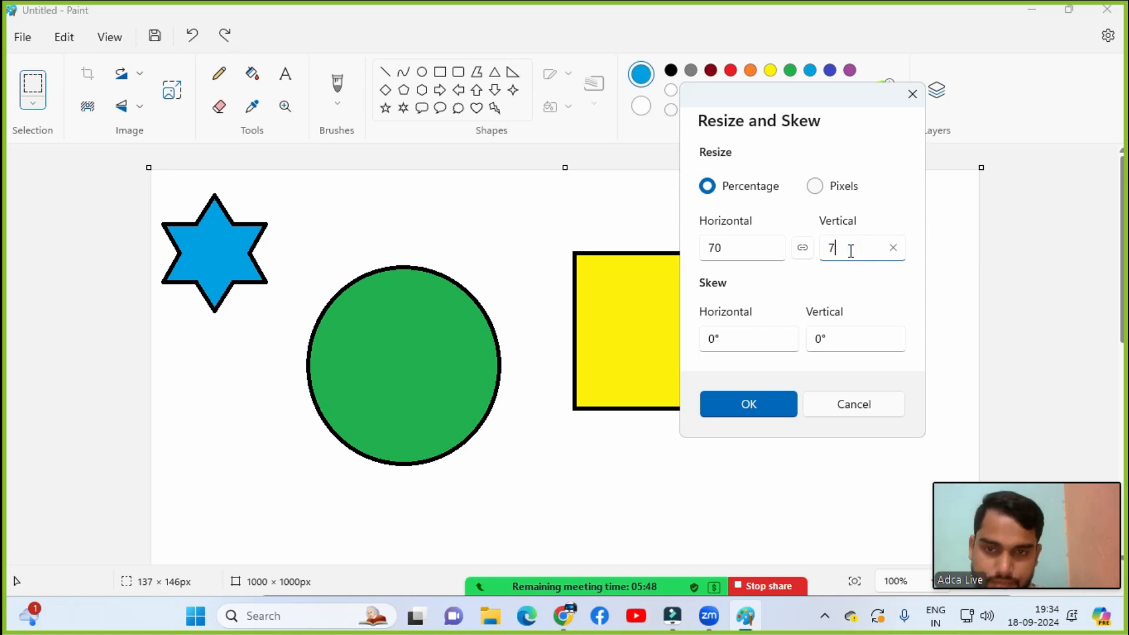
{"action": "type", "text": "30"}
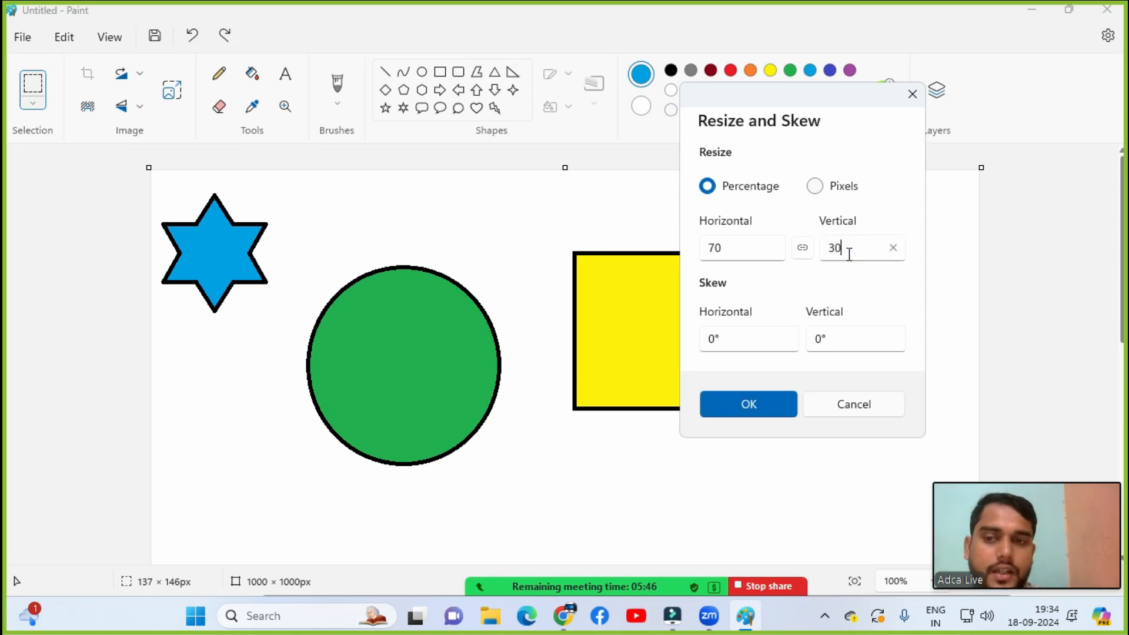
{"action": "left_click", "coordinate": [769, 398]}
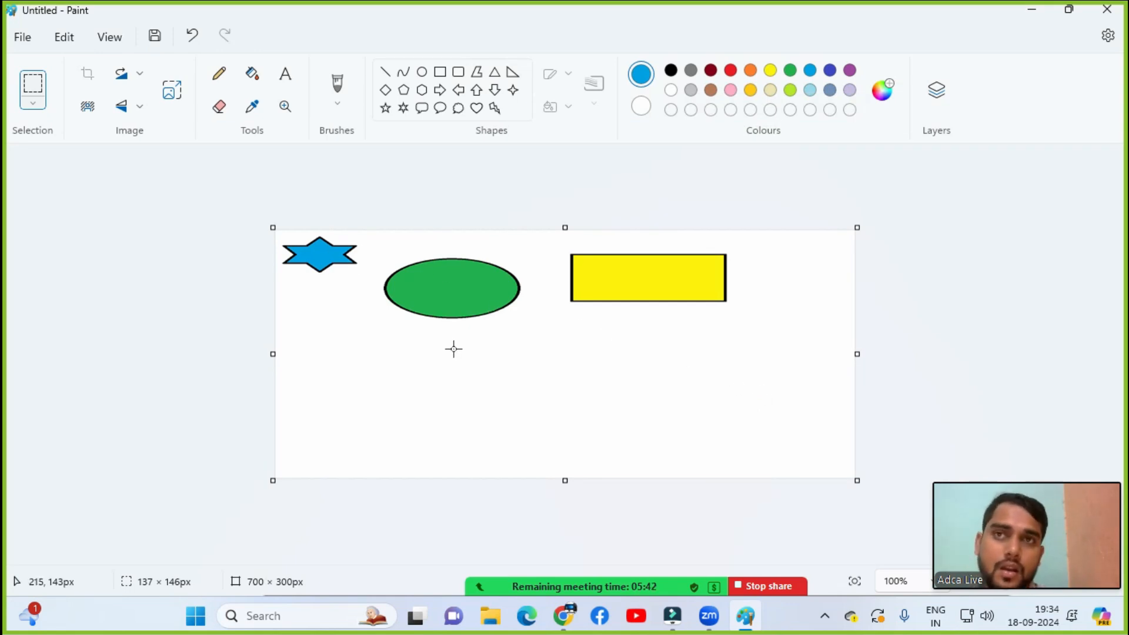
{"action": "key", "text": "ctrl+z"}
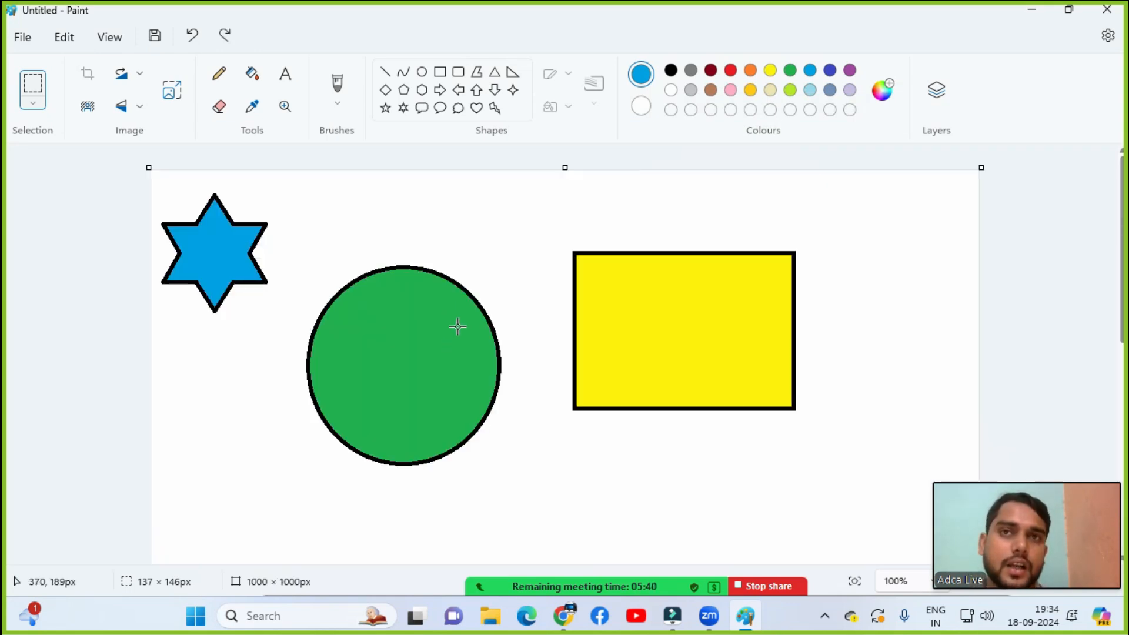
{"action": "left_click", "coordinate": [171, 90]}
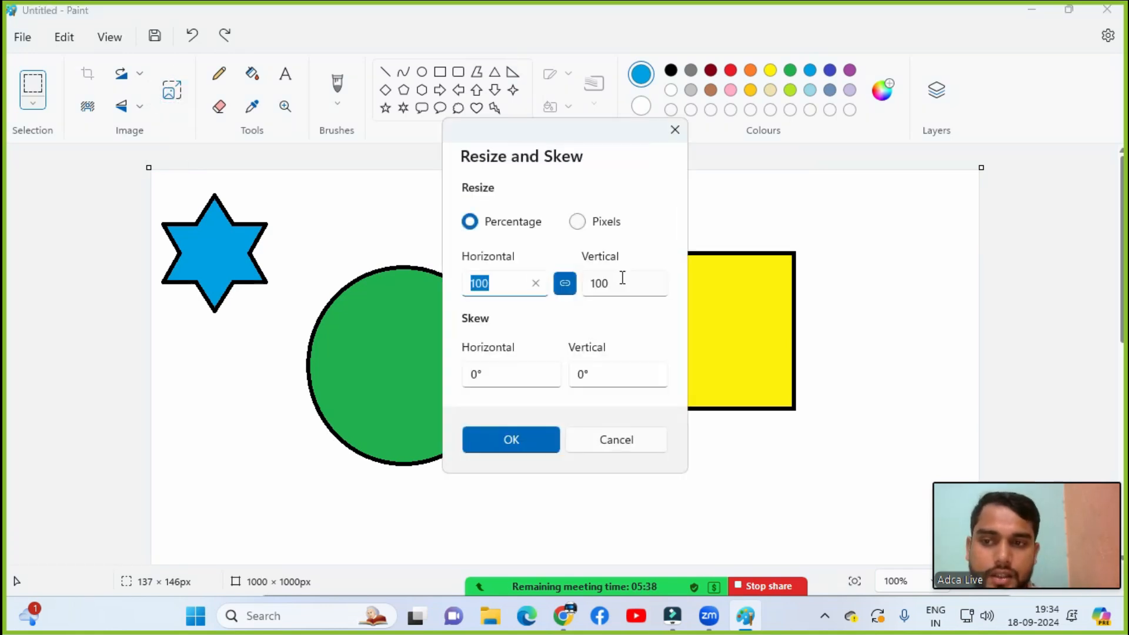
{"action": "left_click", "coordinate": [579, 229]}
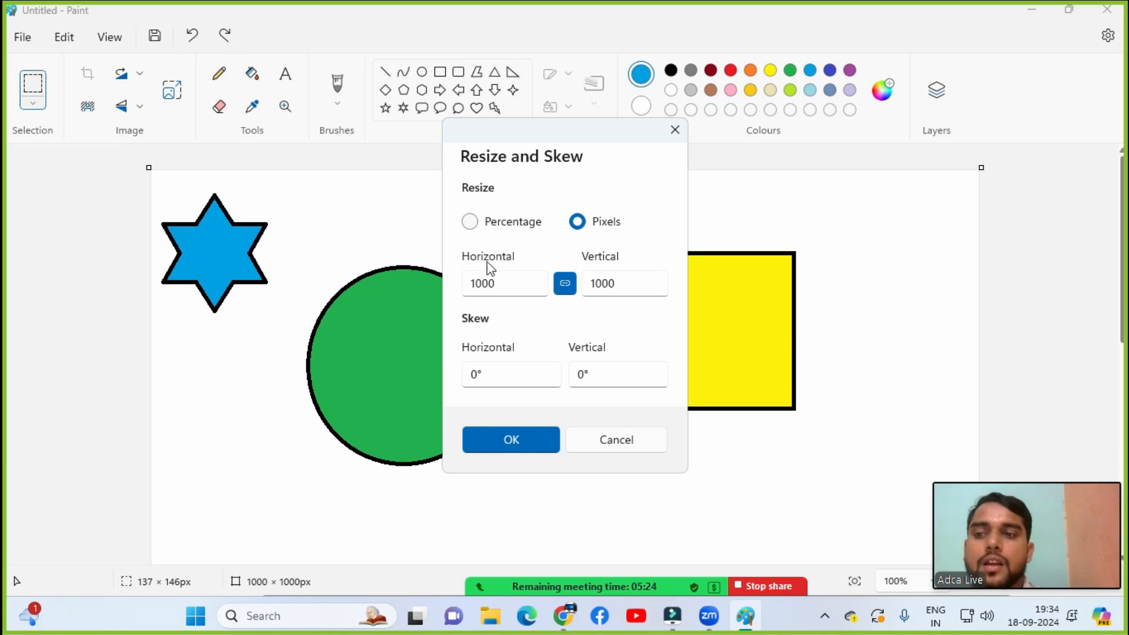
{"action": "key", "text": "Escape"}
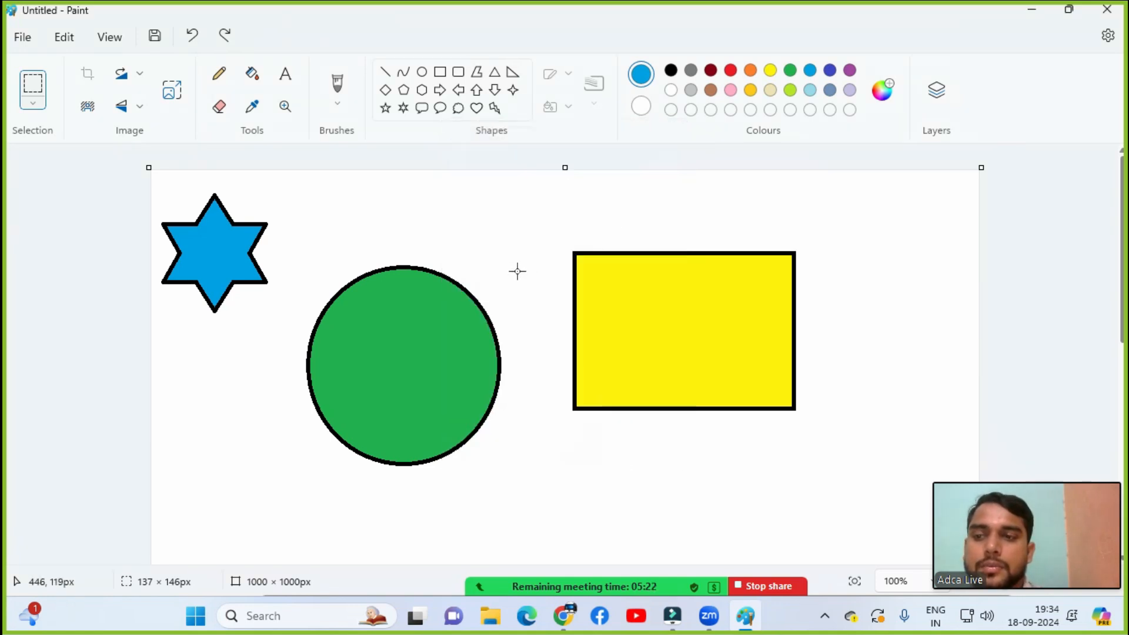
Step: Resize a selection of about 291 × 292 px around the green circle to 500 px wide with linked proportions, shift it, and undo the changes
{"action": "left_click", "coordinate": [34, 89]}
{"action": "left_click_drag", "start_coordinate": [287, 239], "coordinate": [528, 480]}
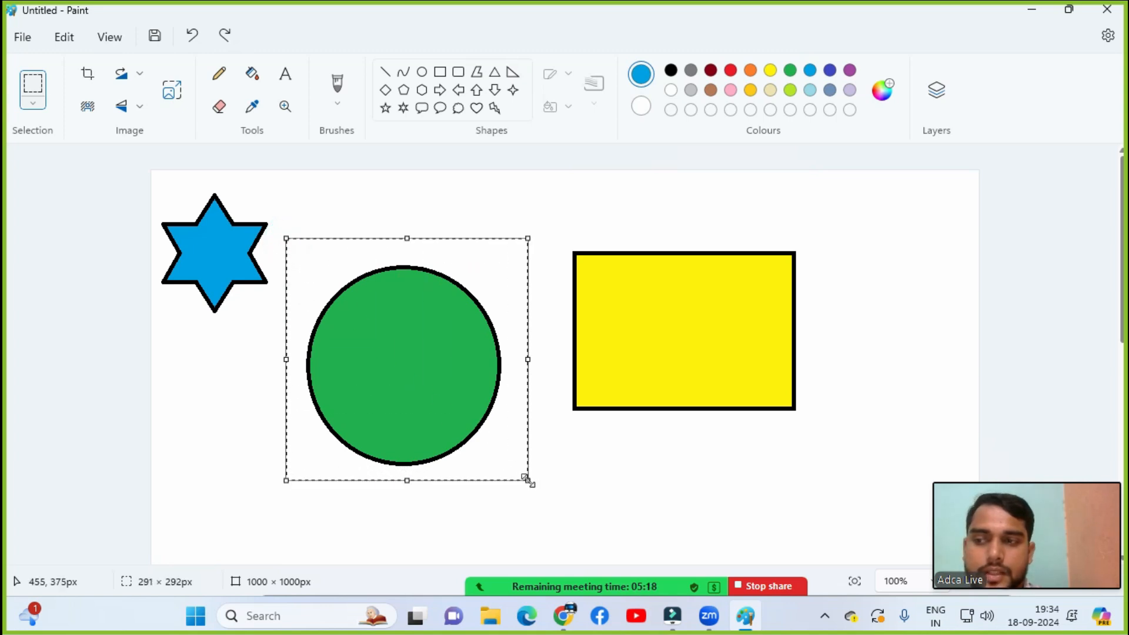
{"action": "left_click", "coordinate": [172, 94]}
{"action": "left_click", "coordinate": [582, 223]}
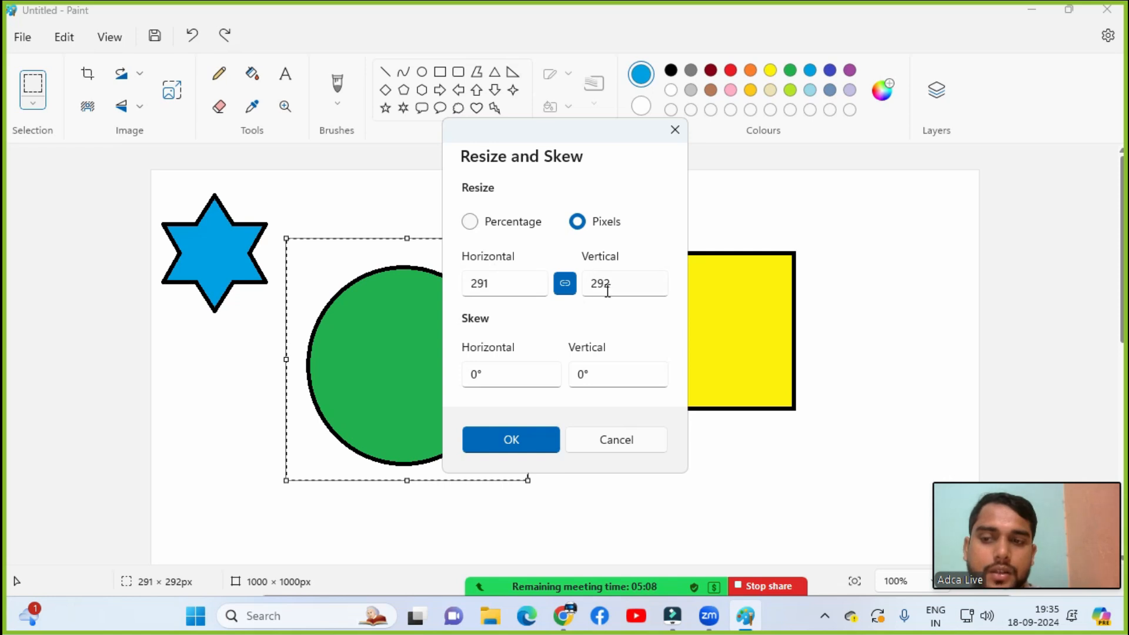
{"action": "left_click_drag", "start_coordinate": [498, 286], "coordinate": [456, 288]}
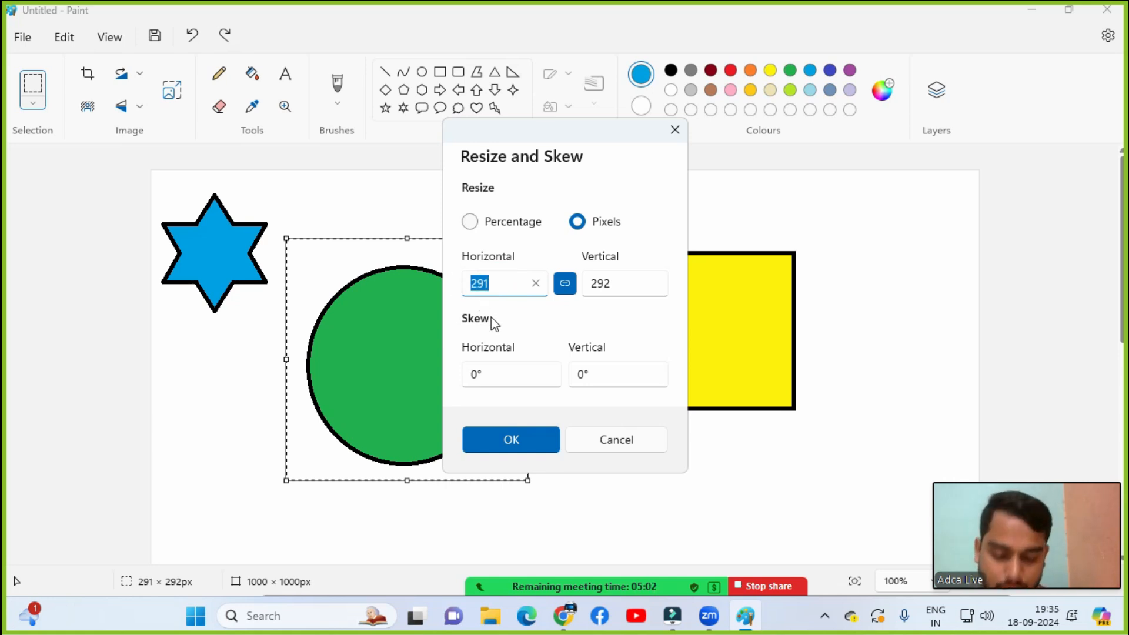
{"action": "type", "text": "500"}
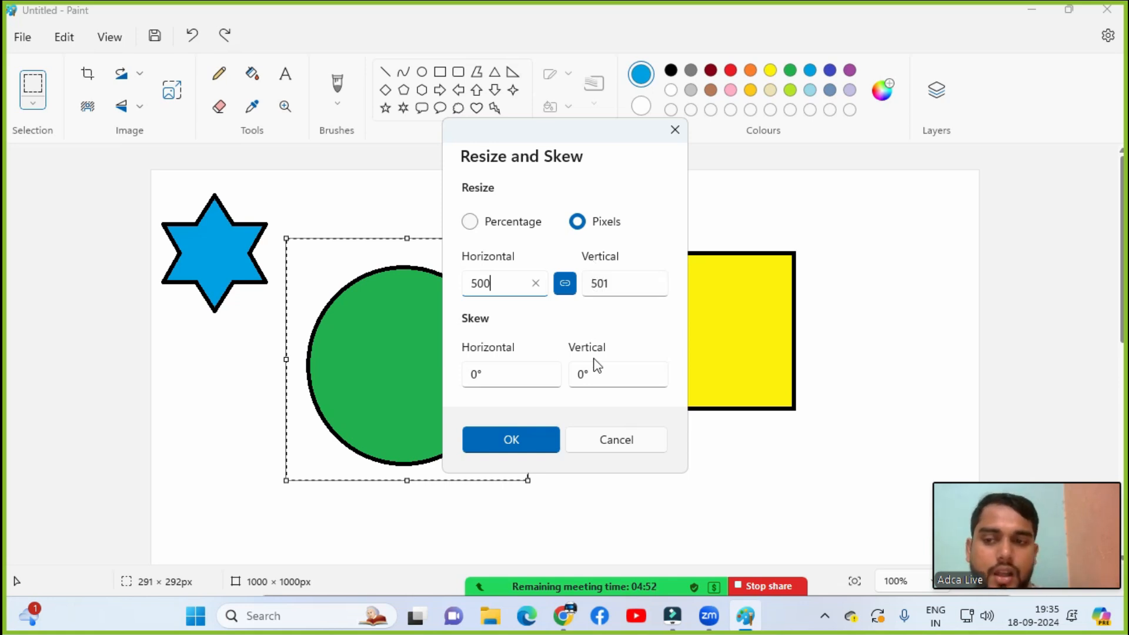
{"action": "left_click", "coordinate": [522, 449]}
{"action": "left_click_drag", "start_coordinate": [524, 446], "coordinate": [486, 343]}
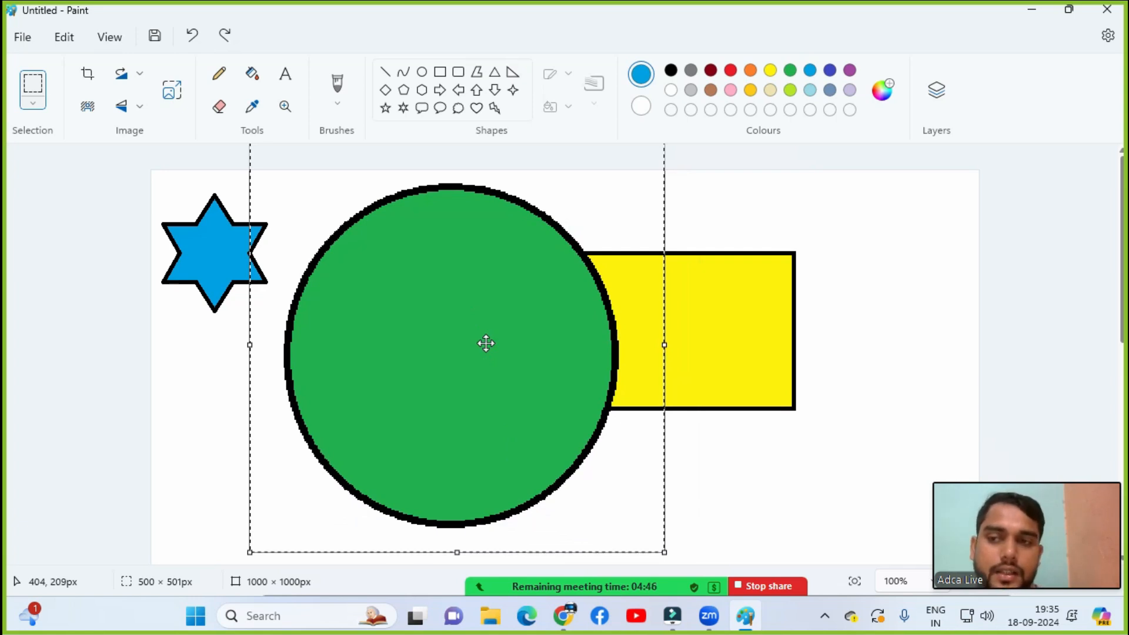
{"action": "left_click_drag", "start_coordinate": [486, 343], "coordinate": [491, 367]}
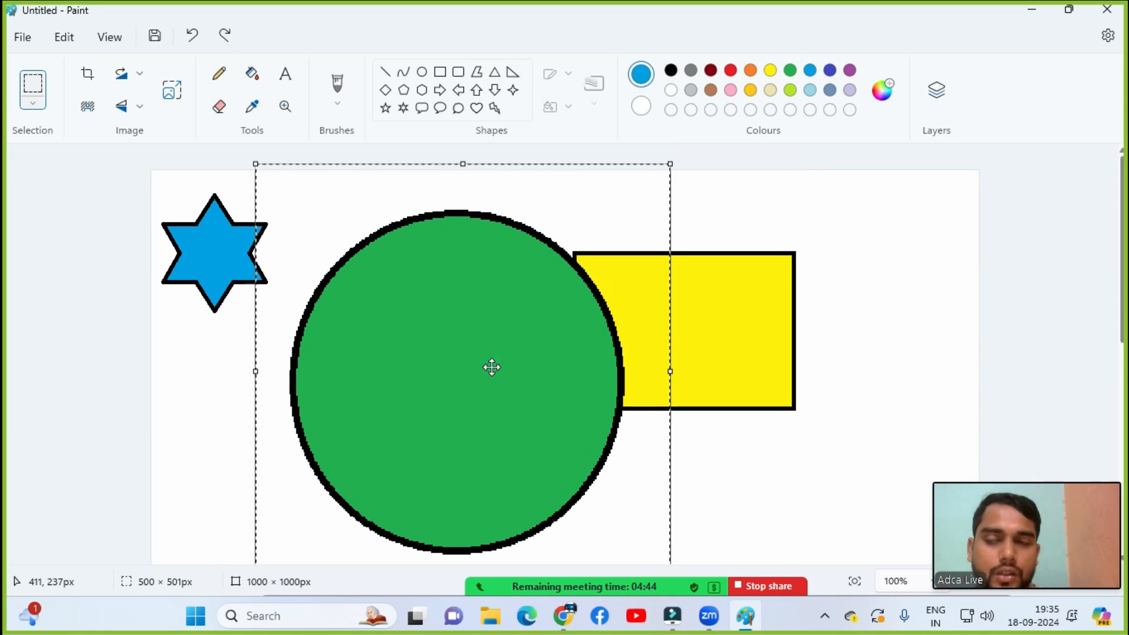
{"action": "key", "text": "ctrl+z"}
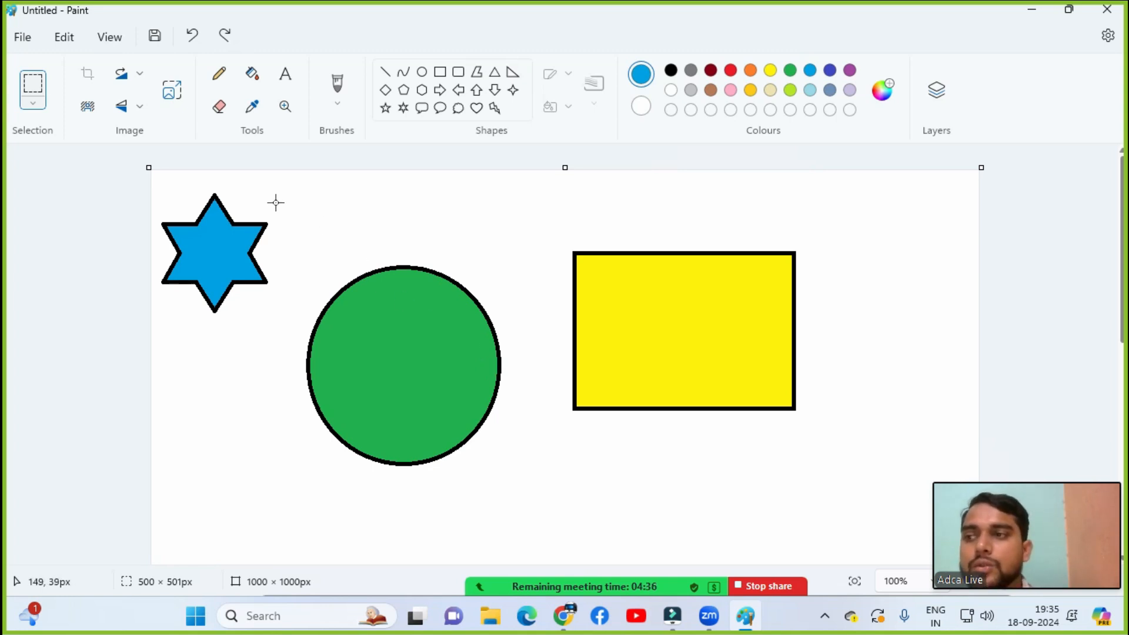
Step: Select an area of about 282 × 337 px around the green circle and begin resizing it by pixels, with the linked horizontal value 400
{"action": "left_click", "coordinate": [47, 97]}
{"action": "left_click_drag", "start_coordinate": [286, 218], "coordinate": [521, 496]}
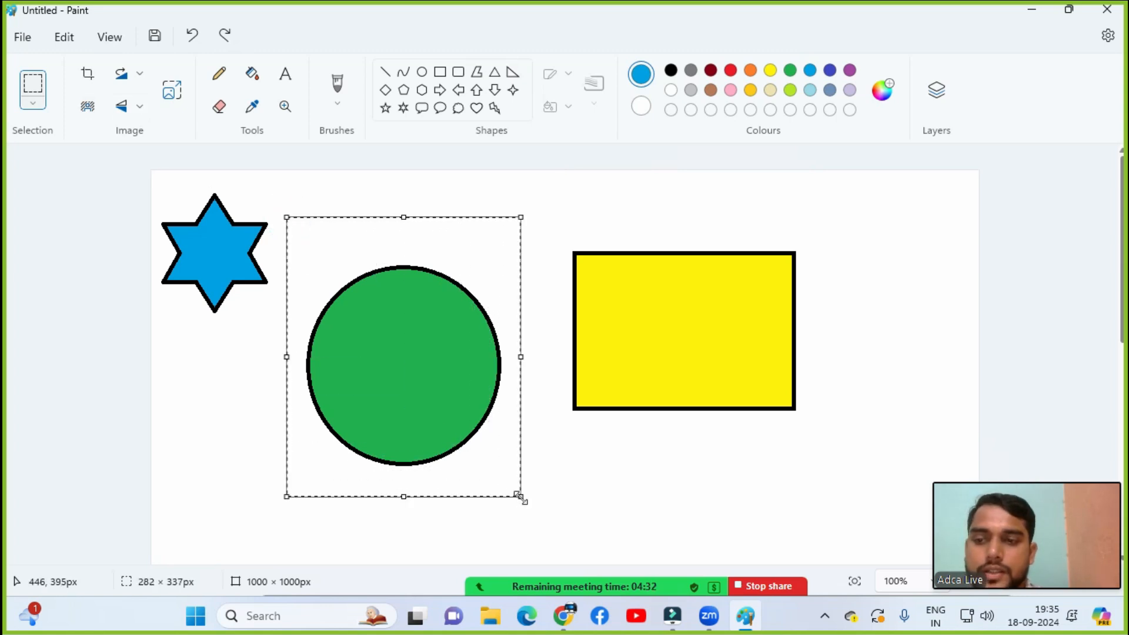
{"action": "left_click", "coordinate": [172, 90]}
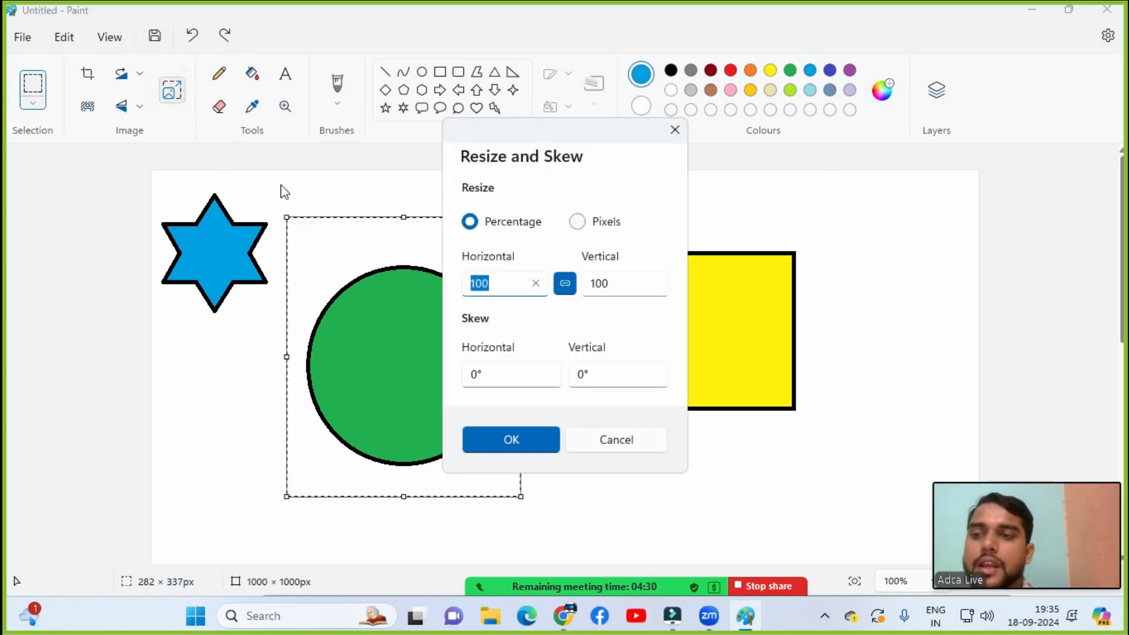
{"action": "left_click", "coordinate": [576, 222]}
{"action": "left_click", "coordinate": [516, 281]}
{"action": "left_click", "coordinate": [477, 283]}
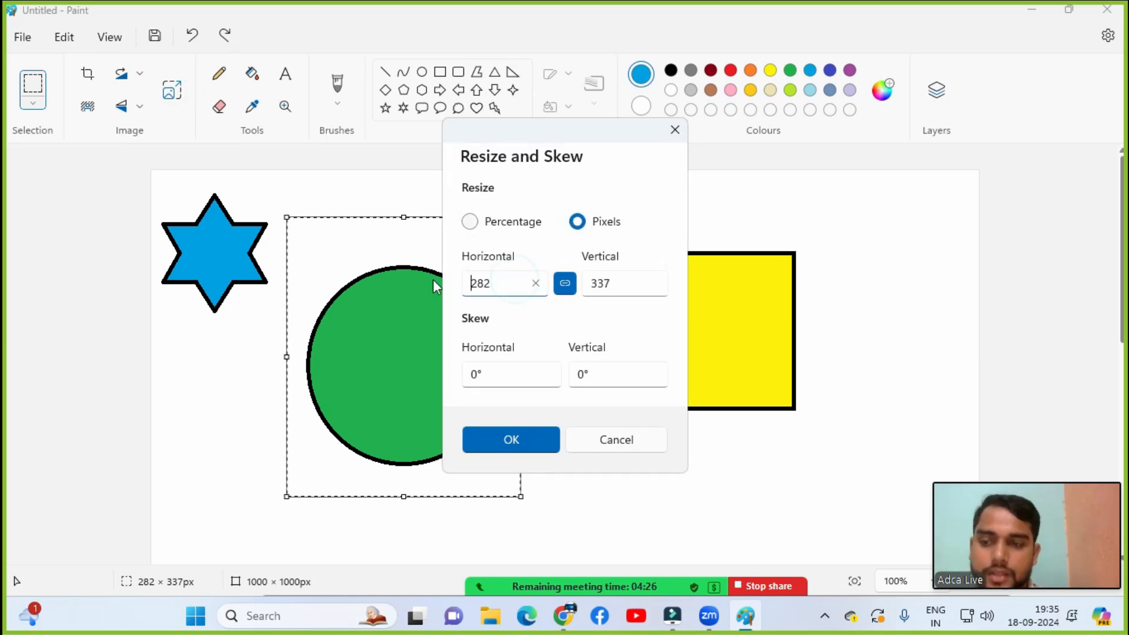
{"action": "key", "text": "BackSpace"}
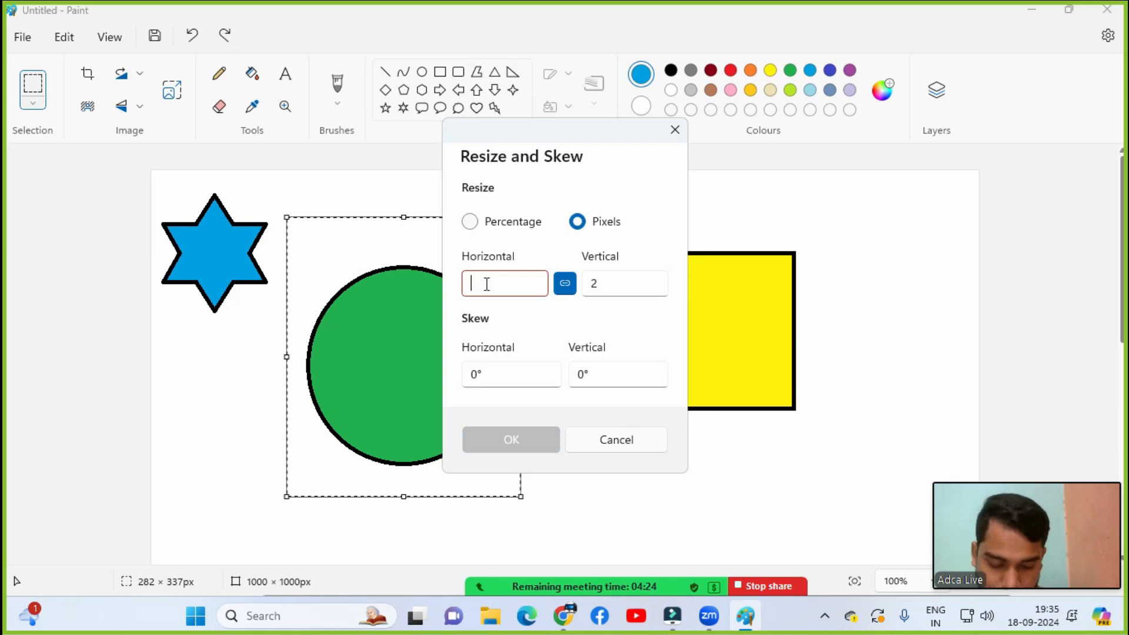
{"action": "type", "text": "400"}
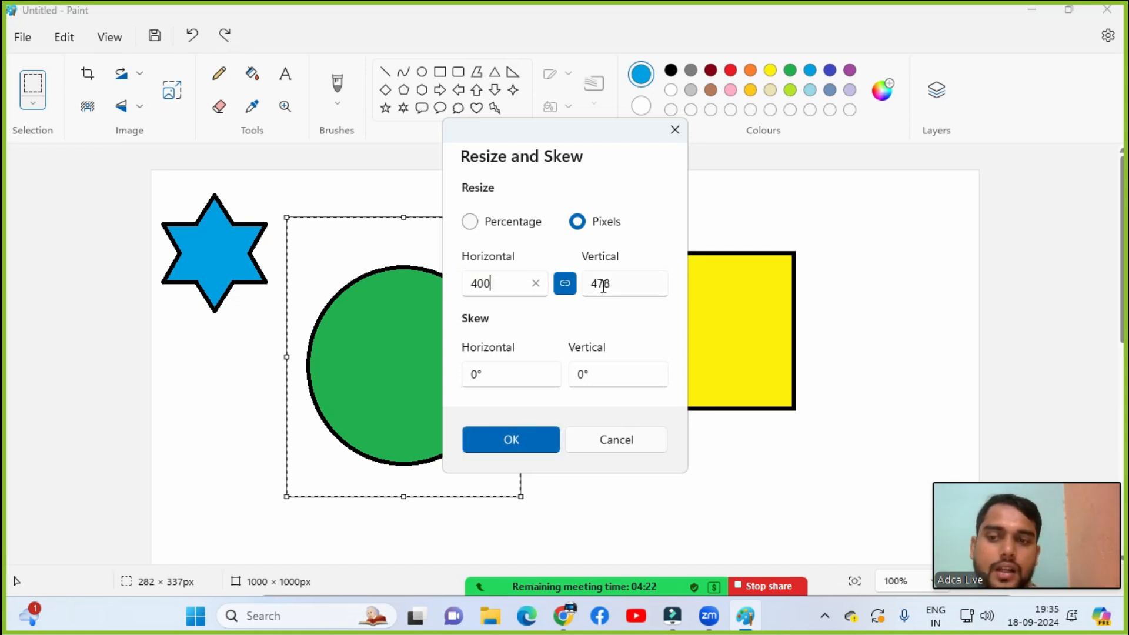
Step: Unlink the aspect ratio, set the vertical size to 100 px, apply the circle's resize and undo it
{"action": "left_click", "coordinate": [563, 284]}
{"action": "left_click", "coordinate": [624, 287]}
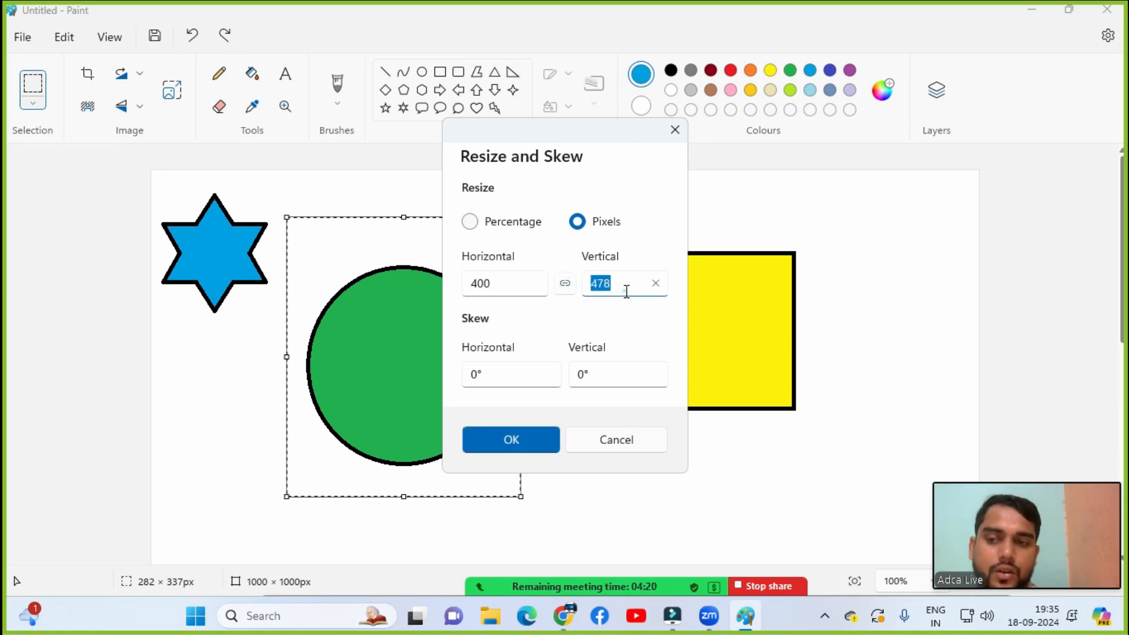
{"action": "type", "text": "100"}
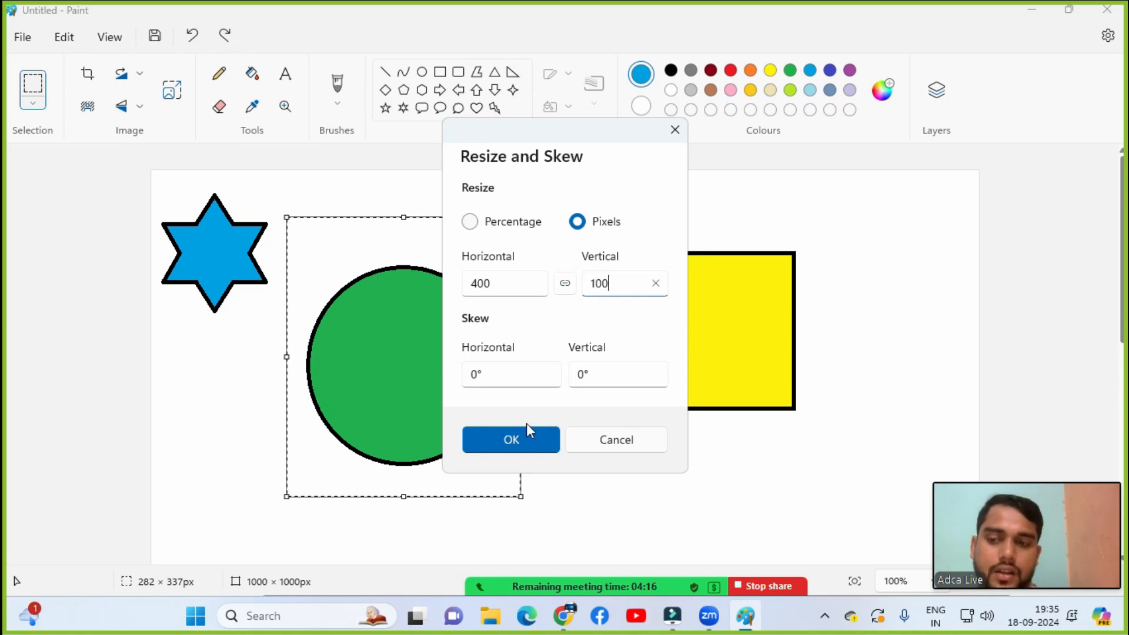
{"action": "left_click", "coordinate": [524, 431]}
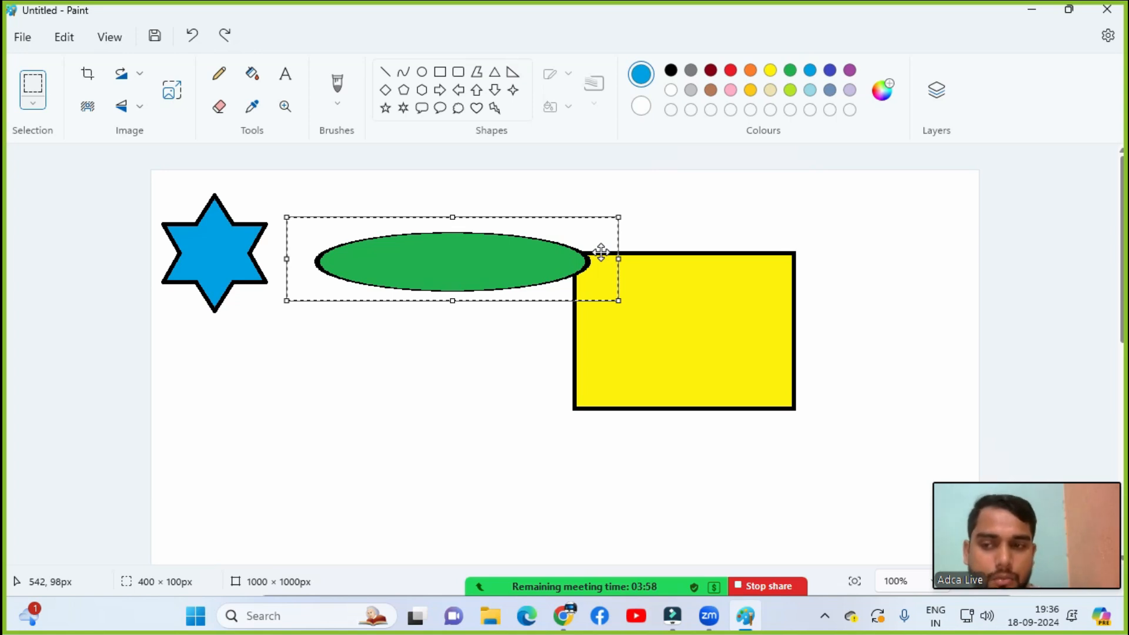
{"action": "key", "text": "ctrl+z"}
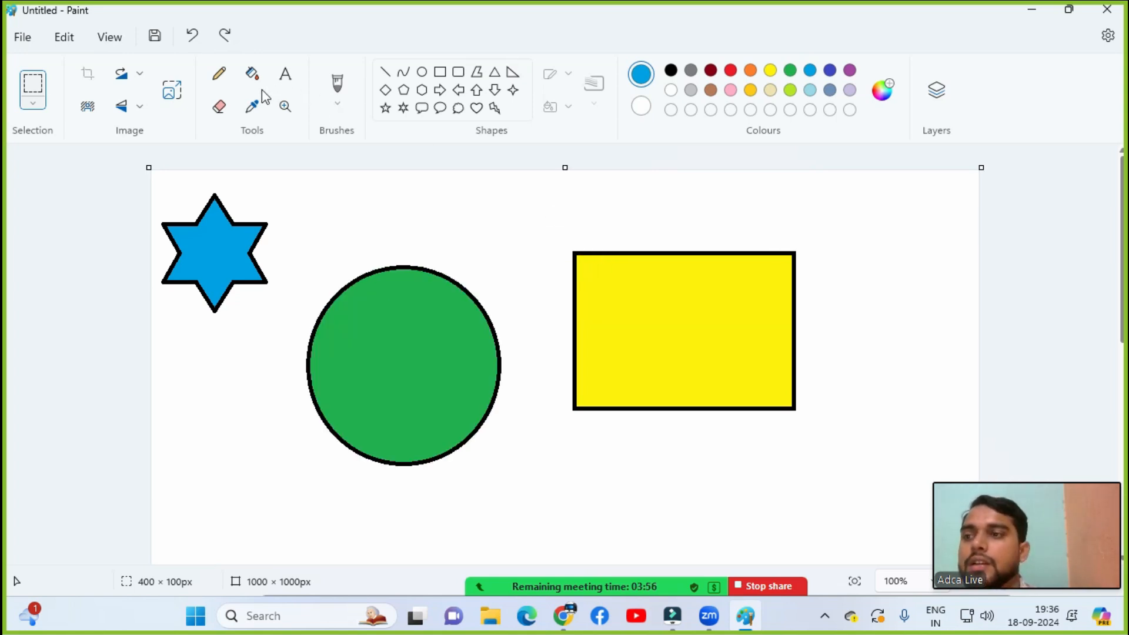
Step: Clear the whole canvas by selecting and deleting all the drawn shapes
{"action": "left_click", "coordinate": [181, 103]}
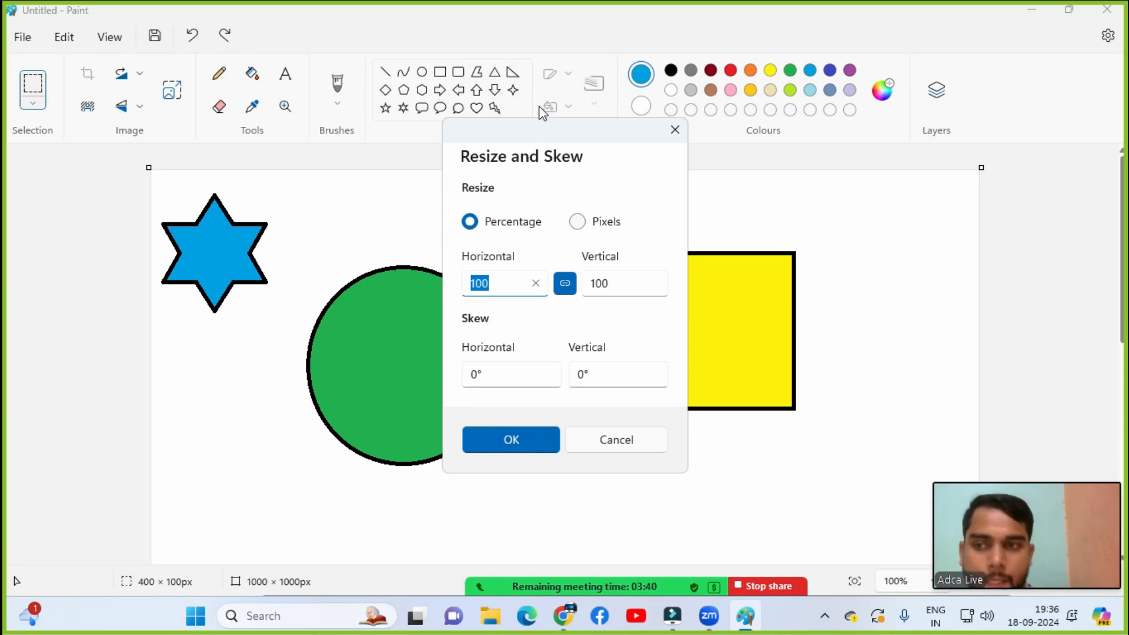
{"action": "key", "text": "Escape"}
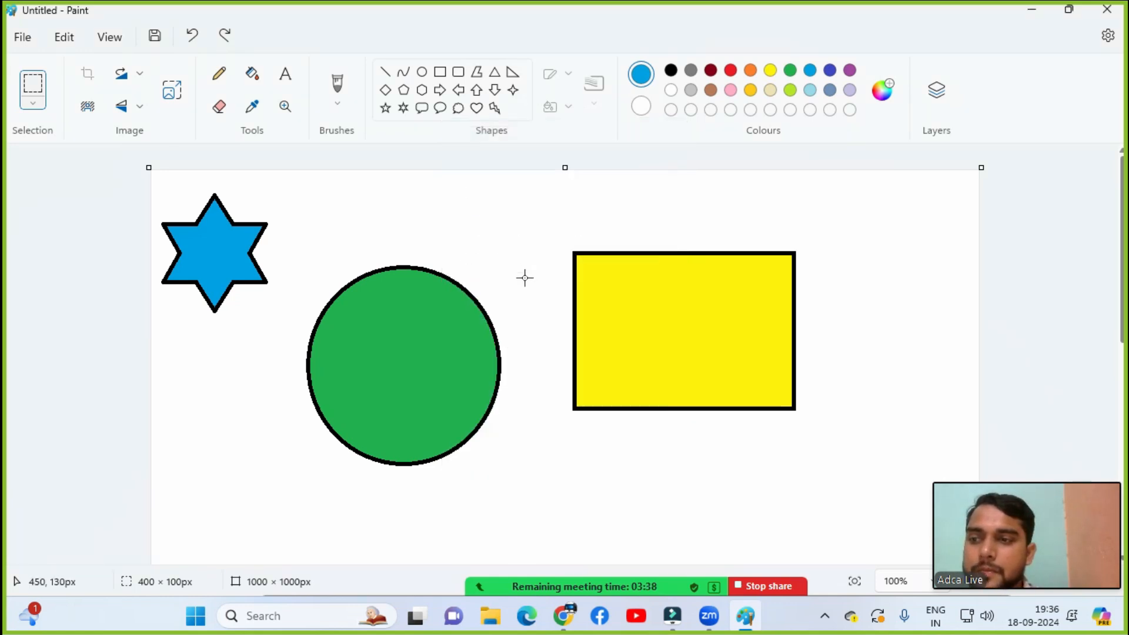
{"action": "key", "text": "ctrl+a"}
{"action": "key", "text": "Delete"}
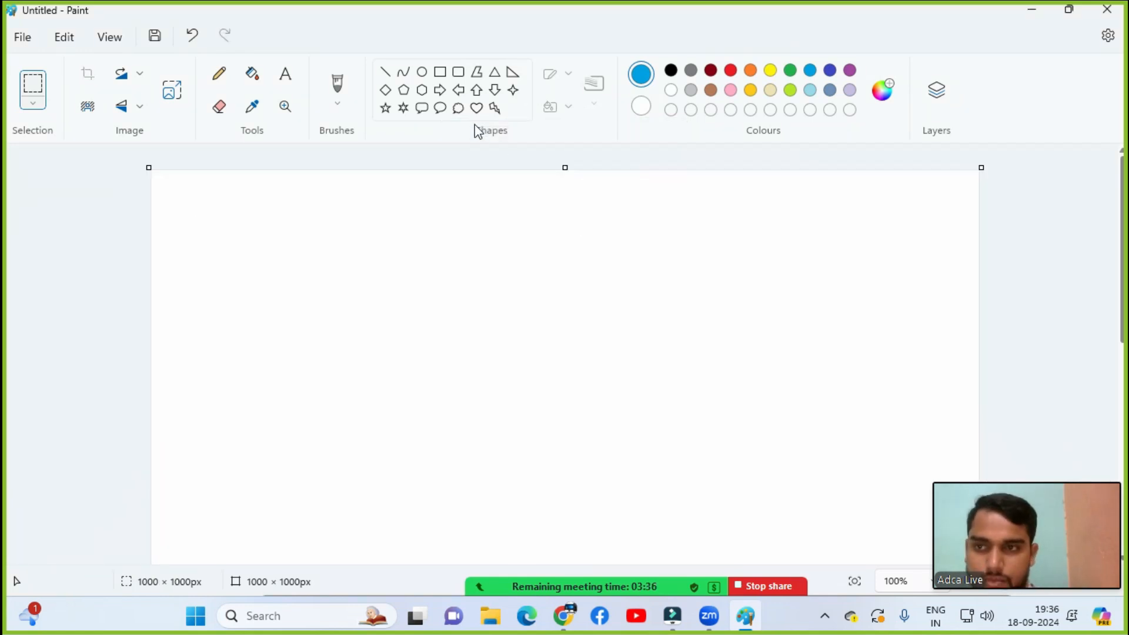
Step: Draw a blue up-arrow outline of about 133 × 249 px on the empty canvas and shift it slightly to the right
{"action": "left_click", "coordinate": [476, 91]}
{"action": "left_click_drag", "start_coordinate": [342, 264], "coordinate": [458, 469]}
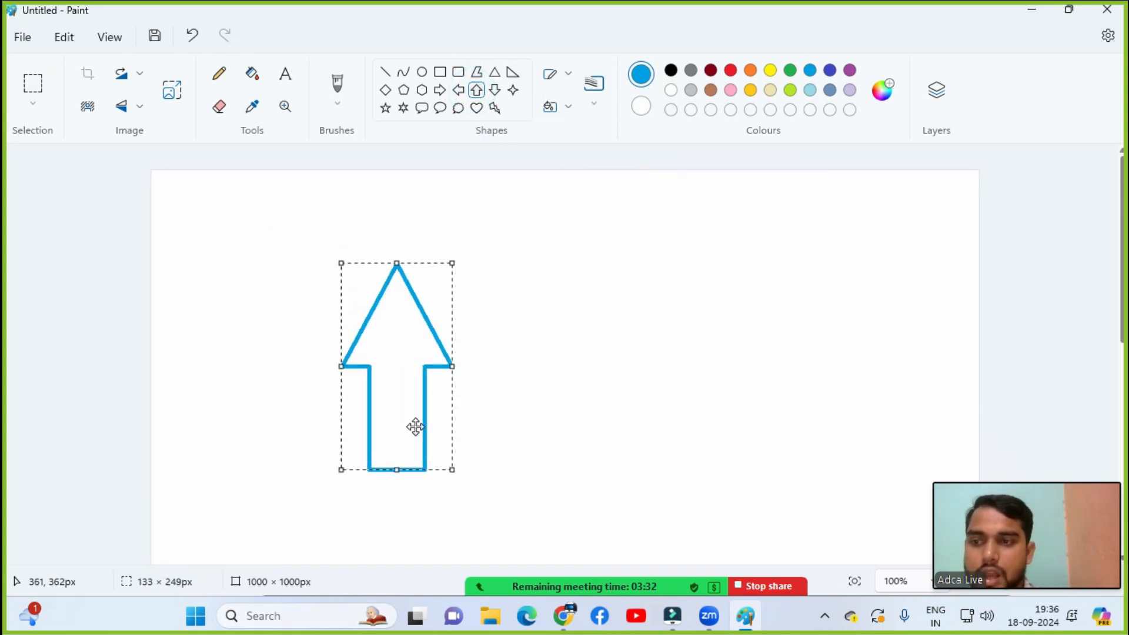
{"action": "left_click_drag", "start_coordinate": [413, 399], "coordinate": [439, 399]}
{"action": "left_click", "coordinate": [590, 365]}
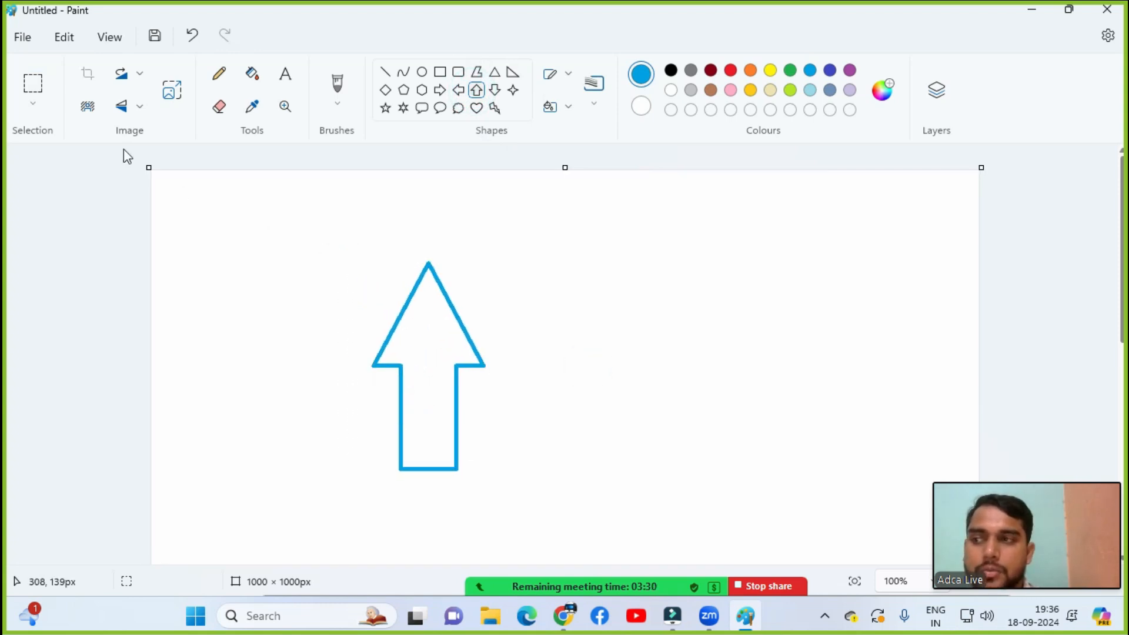
Step: Select an area of about 262 × 321 px around the arrow, skew it 60 degrees horizontally, and undo the skew
{"action": "left_click", "coordinate": [34, 86]}
{"action": "left_click_drag", "start_coordinate": [330, 242], "coordinate": [549, 509]}
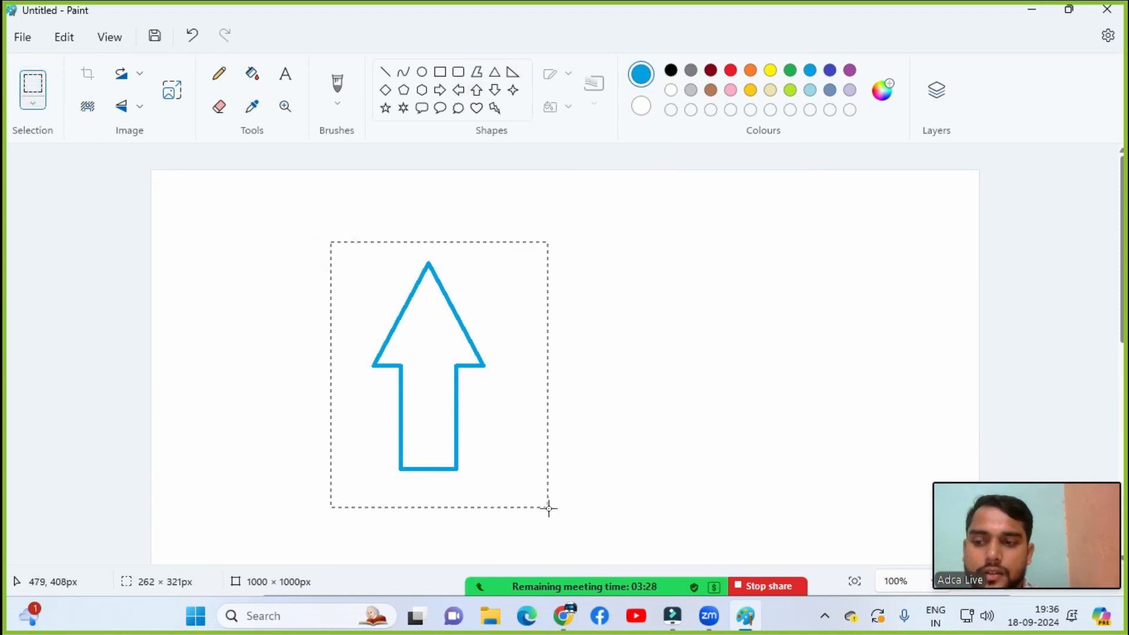
{"action": "left_click", "coordinate": [171, 94]}
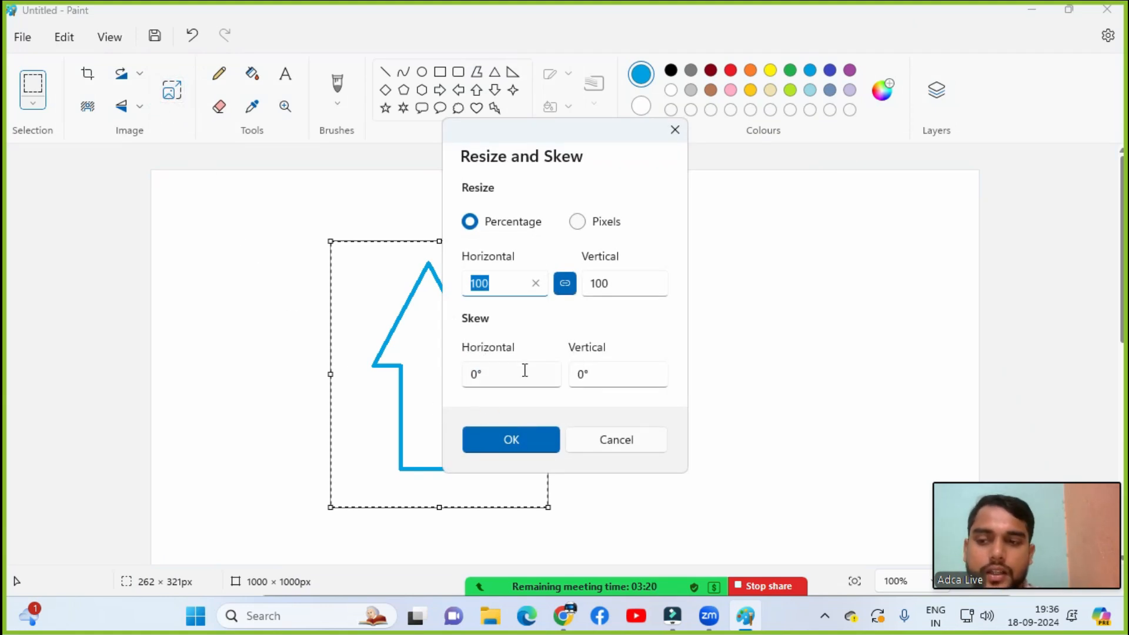
{"action": "left_click", "coordinate": [494, 376]}
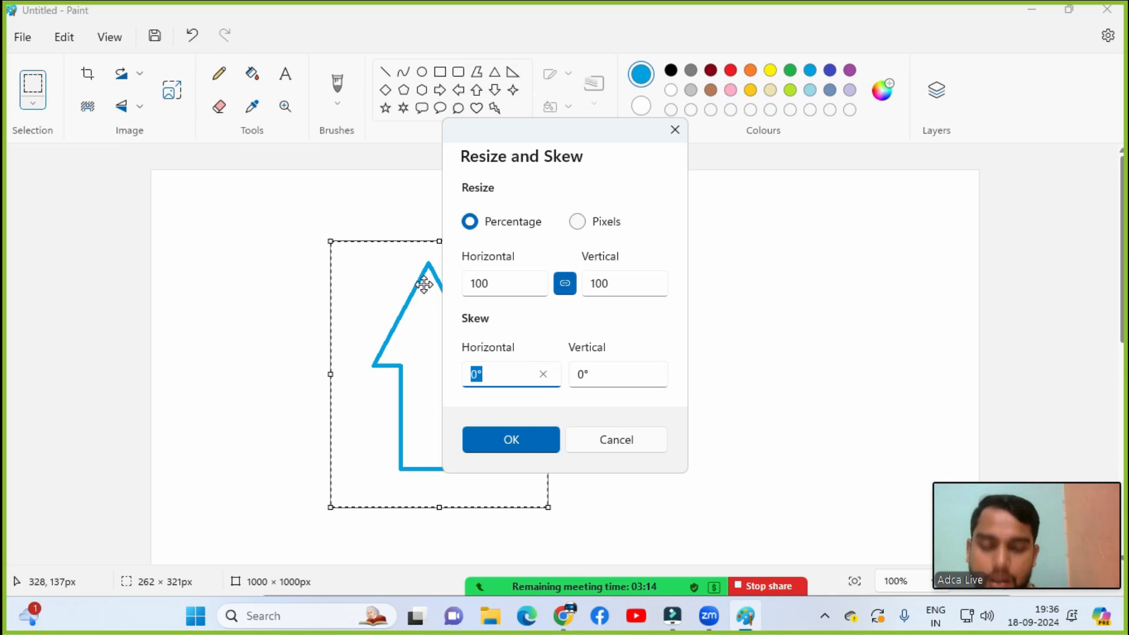
{"action": "type", "text": "60"}
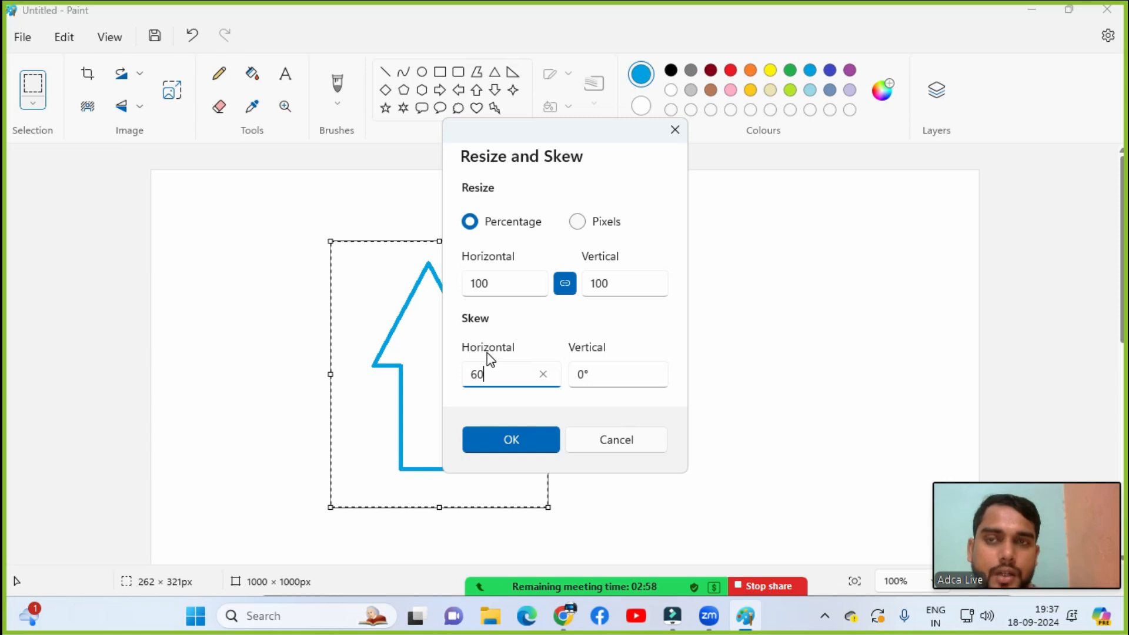
{"action": "left_click", "coordinate": [512, 436]}
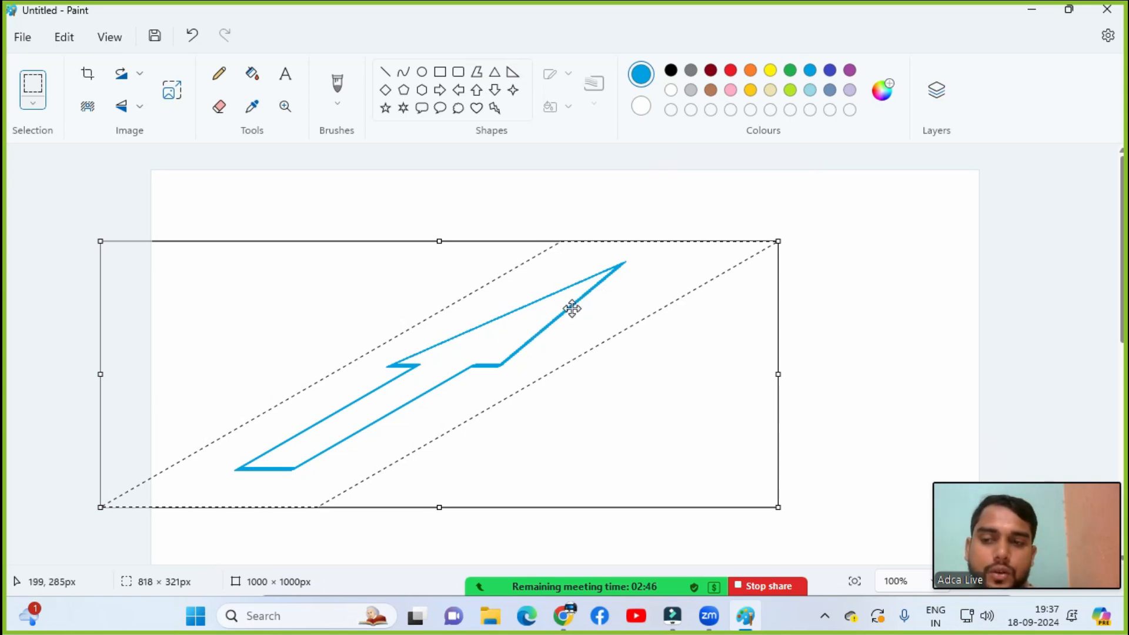
{"action": "key", "text": "ctrl+z"}
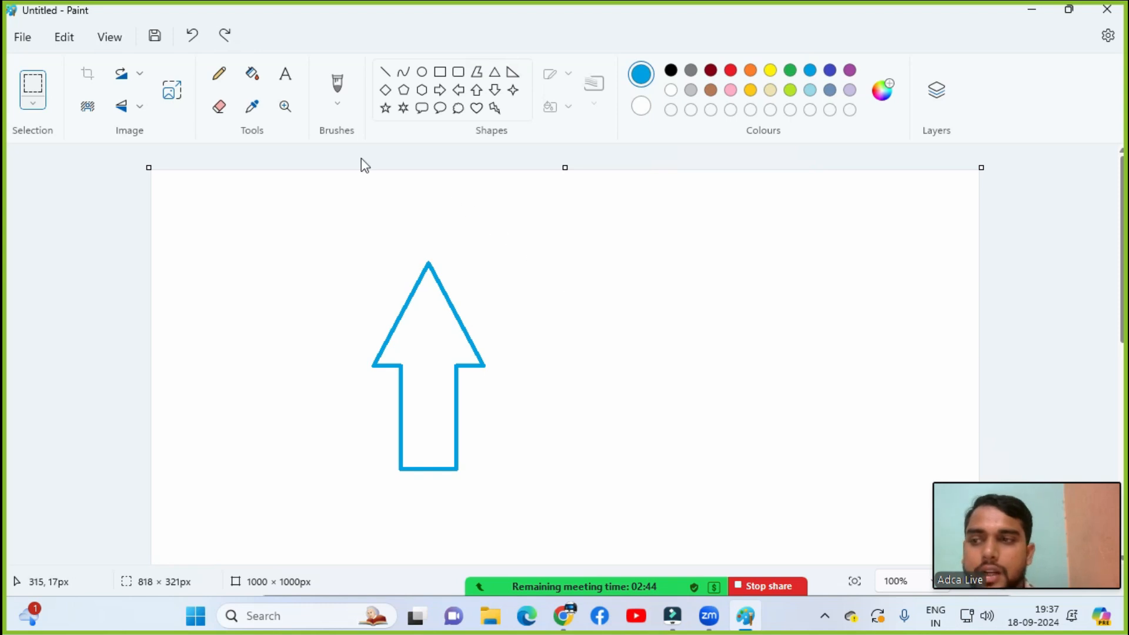
{"action": "left_click", "coordinate": [171, 90]}
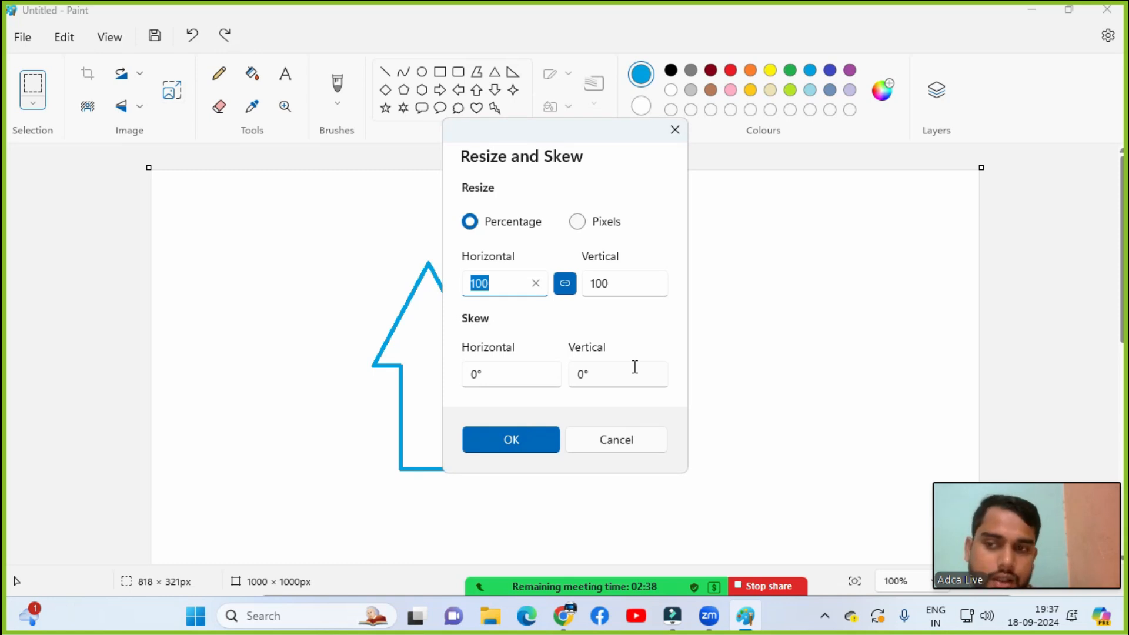
{"action": "key", "text": "Escape"}
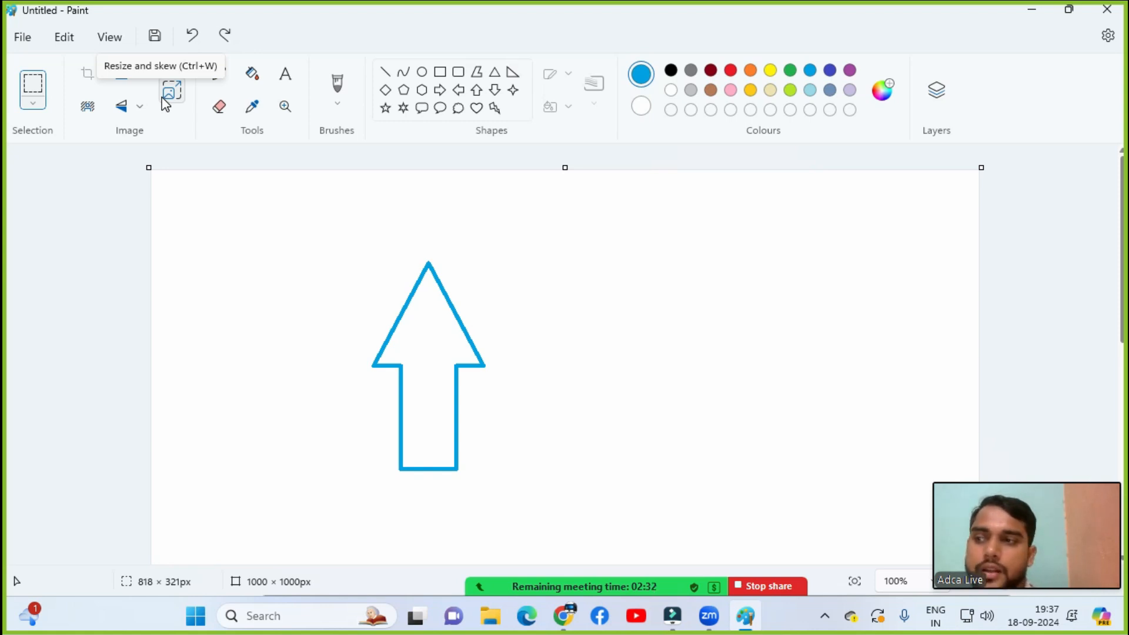
Step: Check the Zoom meeting's participant list and its further options, and close the list
{"action": "mouse_move", "coordinate": [556, 612]}
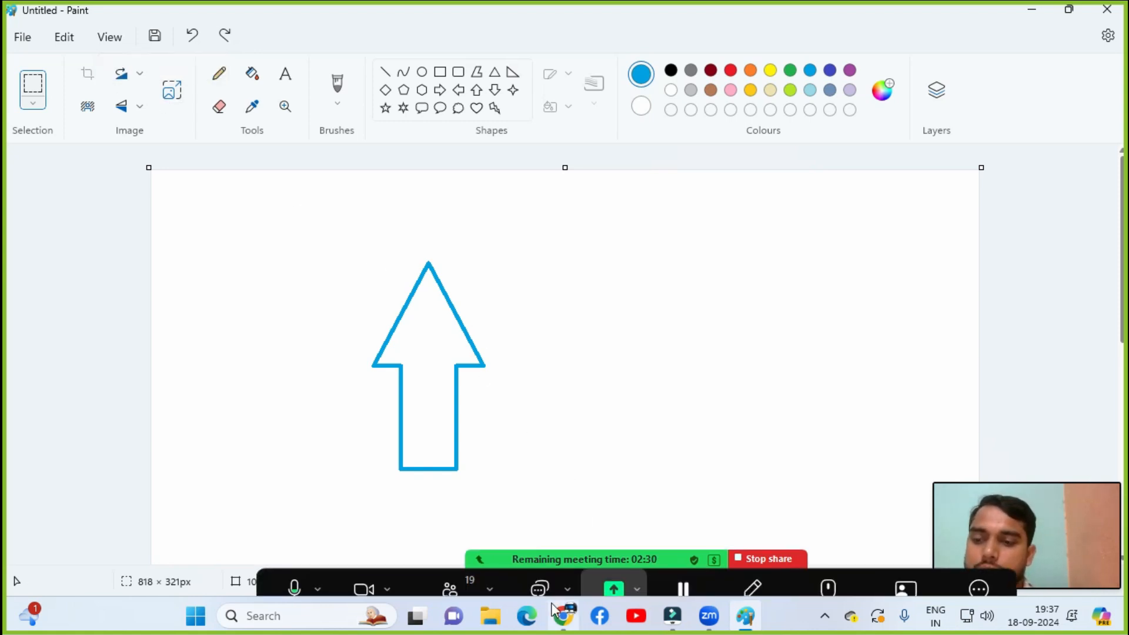
{"action": "left_click", "coordinate": [470, 565]}
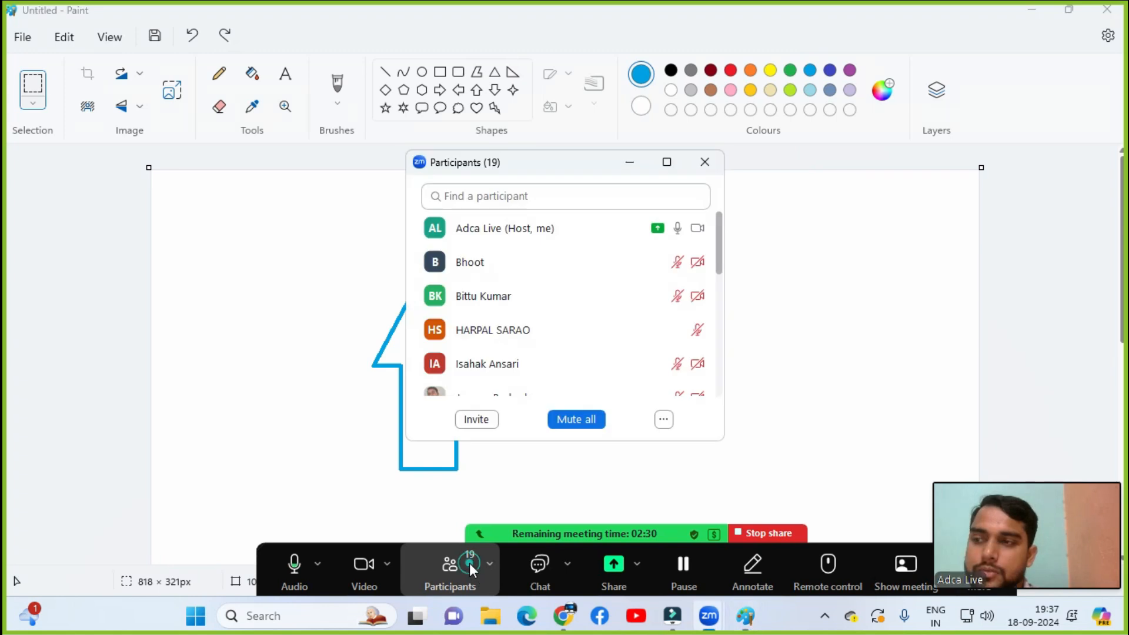
{"action": "left_click", "coordinate": [663, 419]}
{"action": "left_click", "coordinate": [675, 422]}
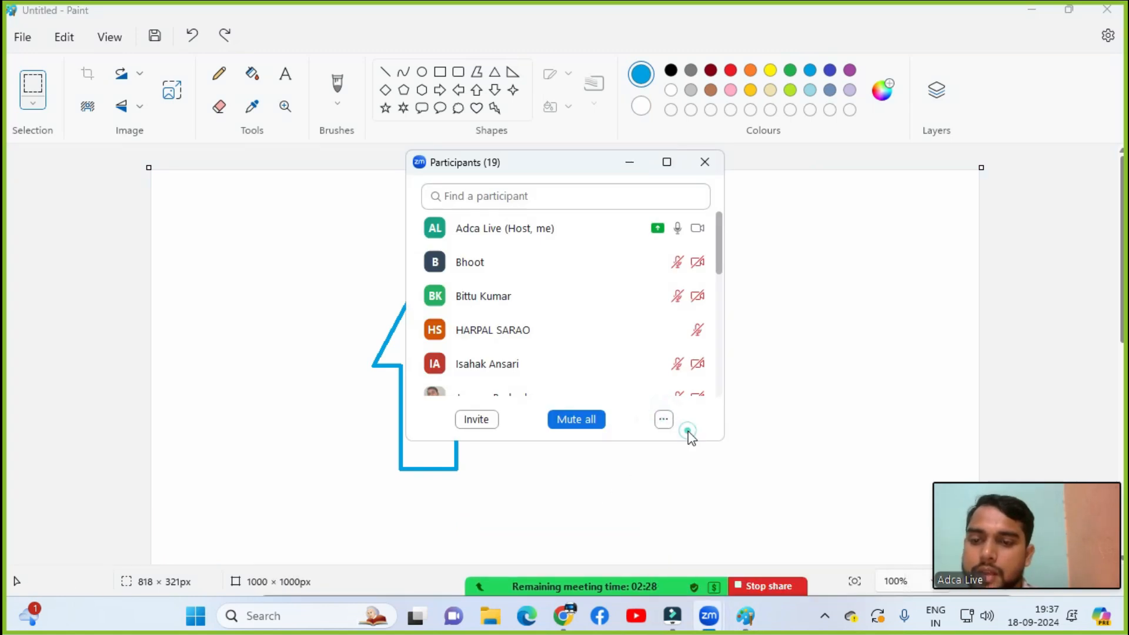
{"action": "left_click", "coordinate": [704, 162]}
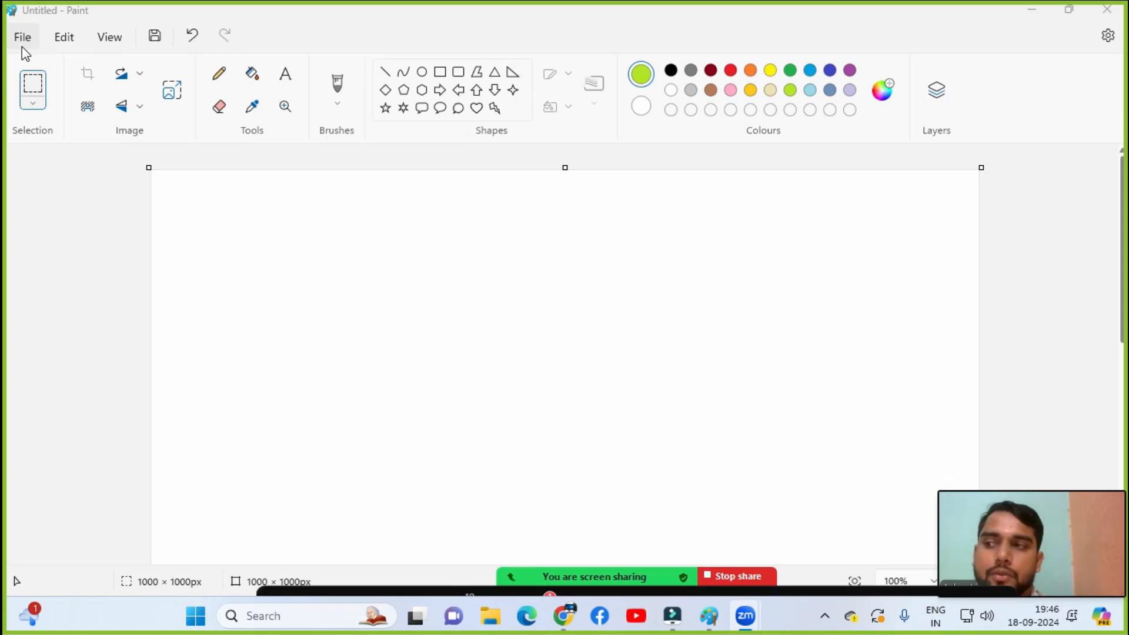
{"action": "left_click", "coordinate": [22, 47]}
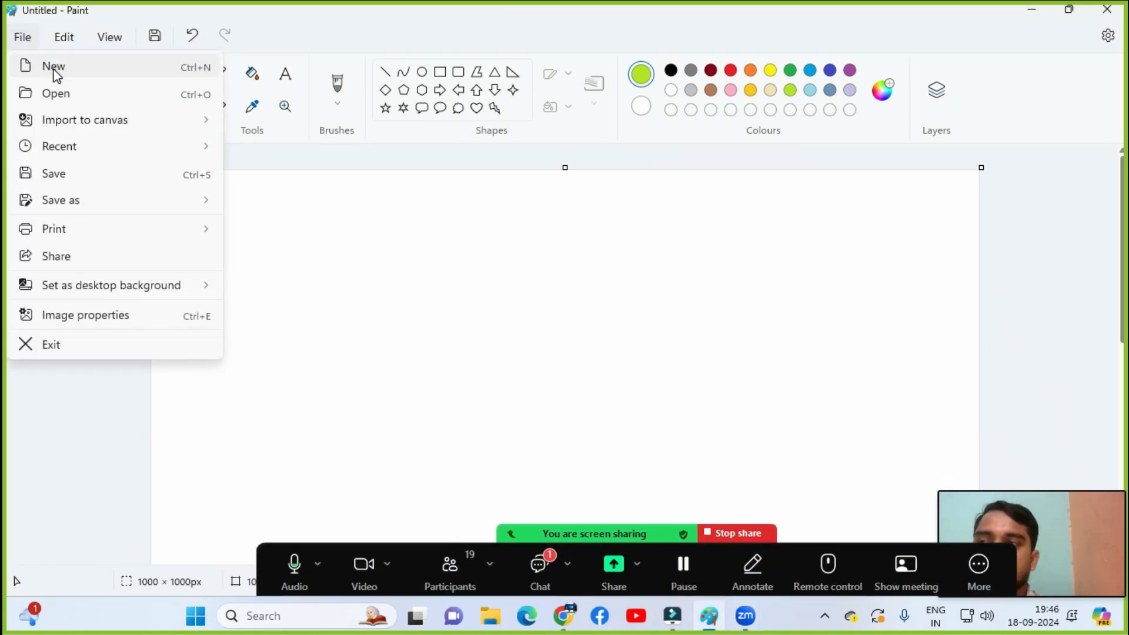
{"action": "left_click", "coordinate": [299, 229]}
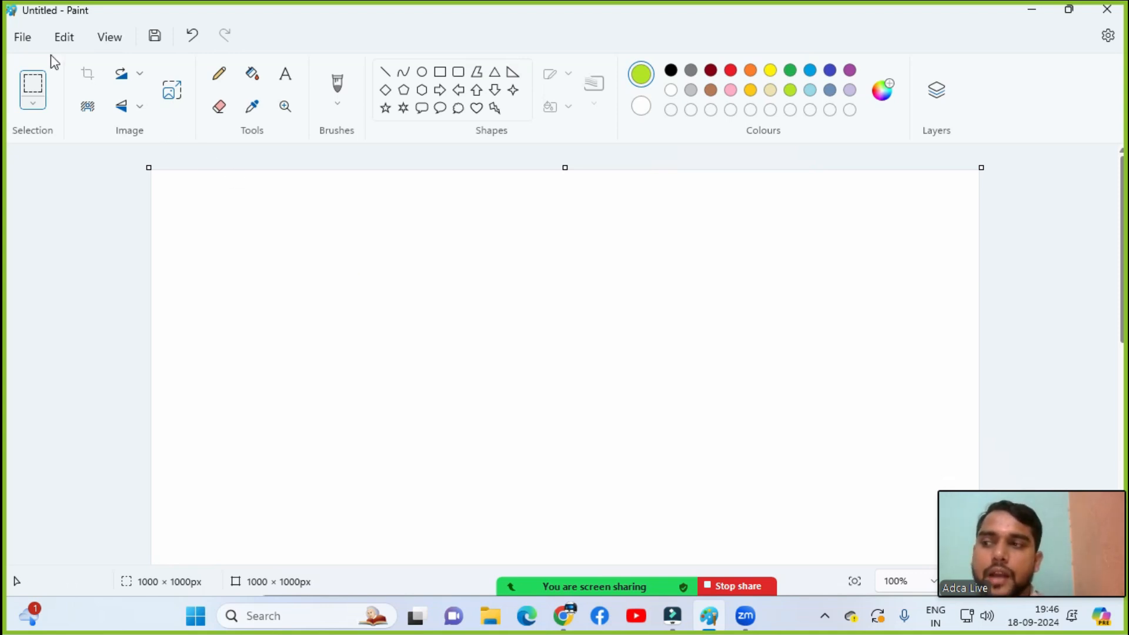
Step: Draw a lime thought-bubble outline, an up arrow beside it, and a large rectangle overlapping both shapes on the empty canvas
{"action": "left_click", "coordinate": [24, 37]}
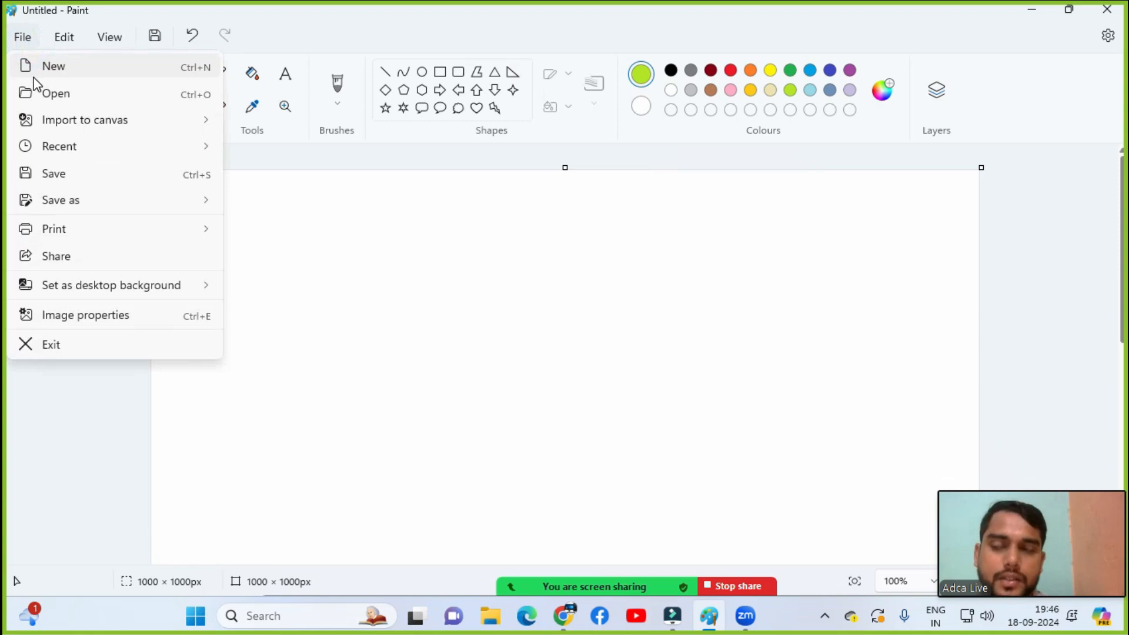
{"action": "left_click", "coordinate": [351, 234]}
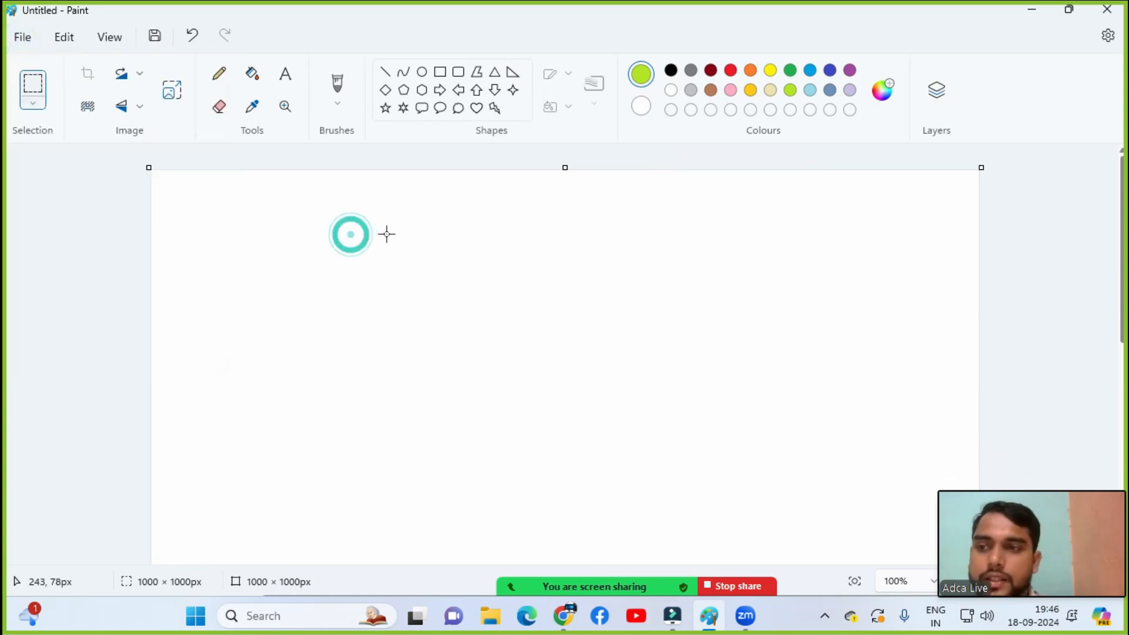
{"action": "left_click", "coordinate": [458, 108]}
{"action": "mouse_move", "coordinate": [230, 247]}
{"action": "left_mouse_down"}
{"action": "mouse_move", "coordinate": [401, 450]}
{"action": "mouse_move", "coordinate": [450, 487]}
{"action": "left_mouse_up"}
{"action": "left_click", "coordinate": [584, 360]}
{"action": "left_click", "coordinate": [476, 90]}
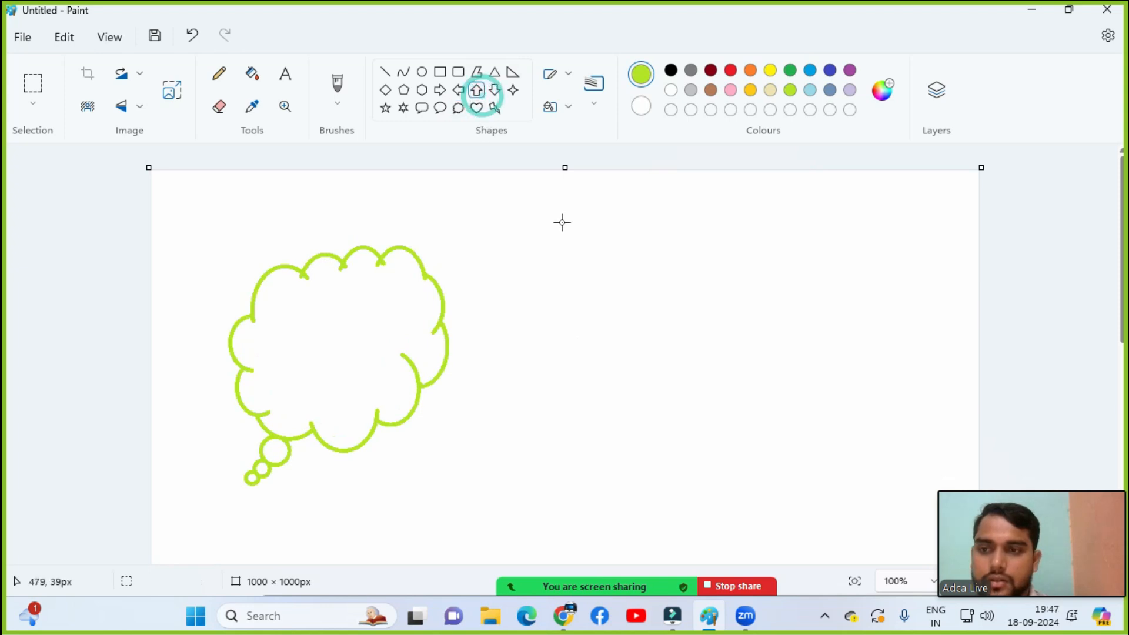
{"action": "left_click_drag", "start_coordinate": [561, 230], "coordinate": [789, 468]}
{"action": "left_click", "coordinate": [852, 403]}
{"action": "left_click", "coordinate": [440, 72]}
{"action": "left_click_drag", "start_coordinate": [380, 227], "coordinate": [666, 491]}
{"action": "left_click", "coordinate": [874, 446]}
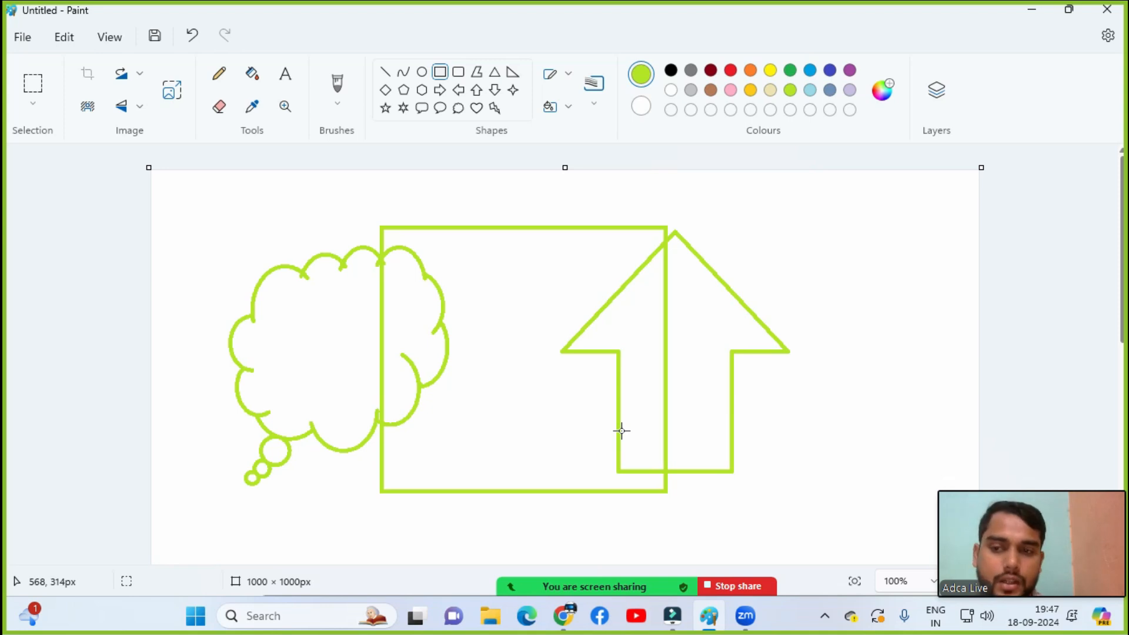
Step: Start a new blank canvas without saving the drawn shapes, and enlarge the canvas to about 777 × 395 px
{"action": "left_click", "coordinate": [25, 38]}
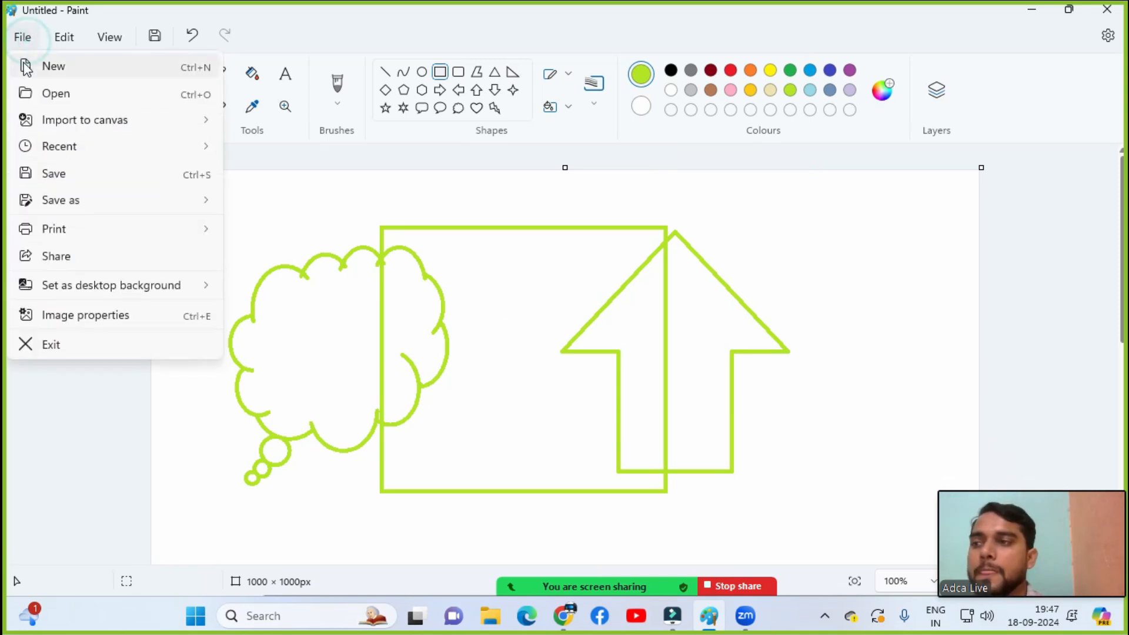
{"action": "left_click", "coordinate": [26, 68]}
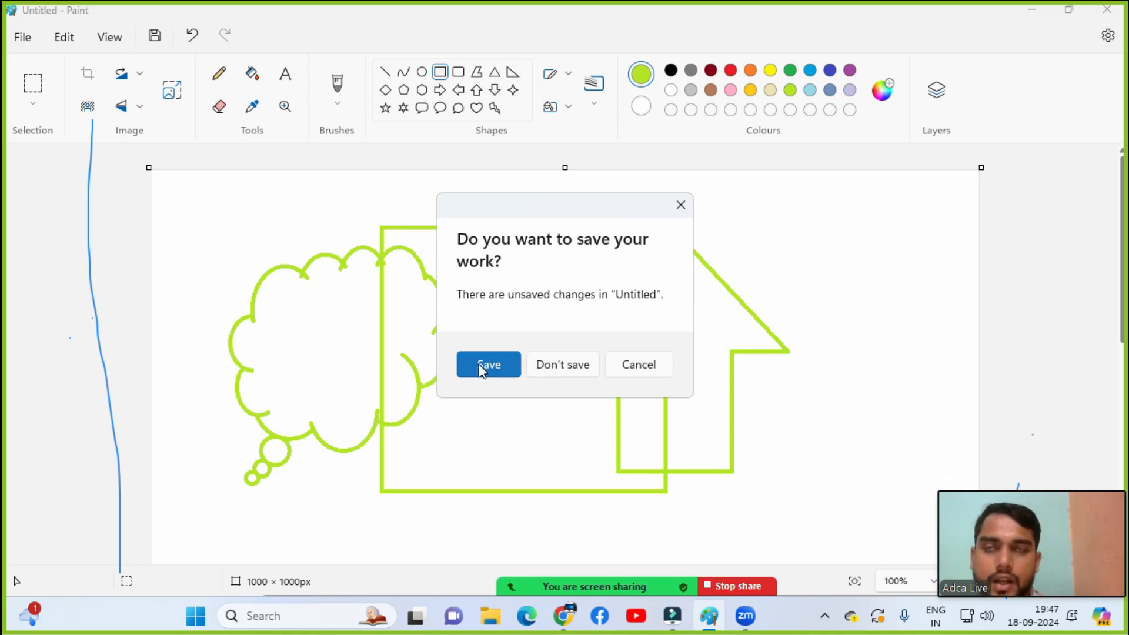
{"action": "left_click", "coordinate": [574, 370]}
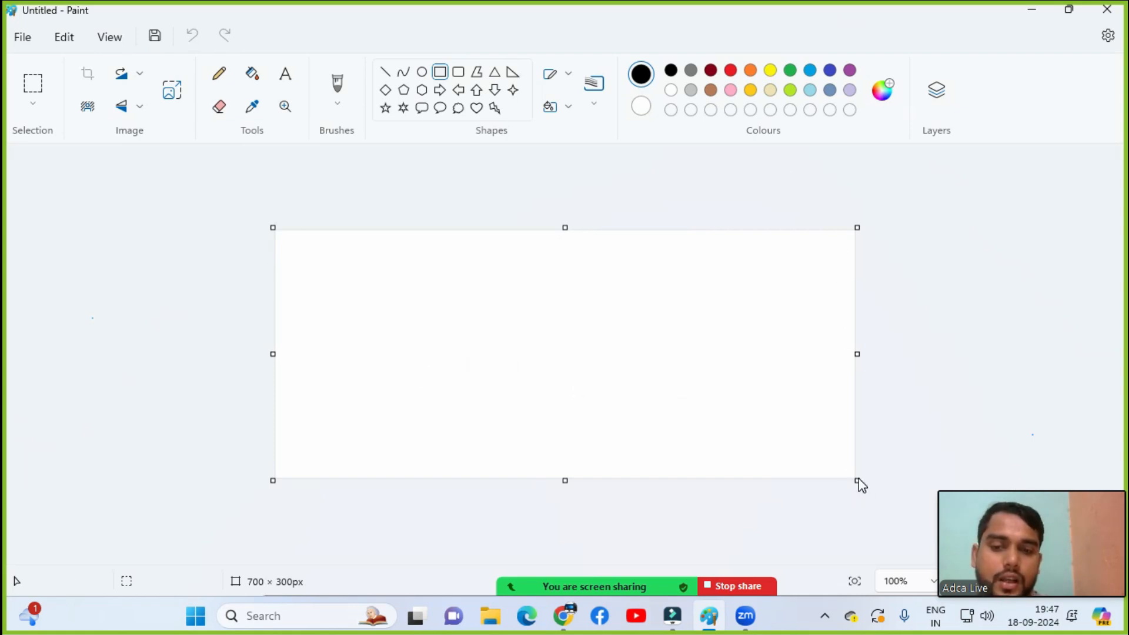
{"action": "left_click_drag", "start_coordinate": [857, 481], "coordinate": [901, 536]}
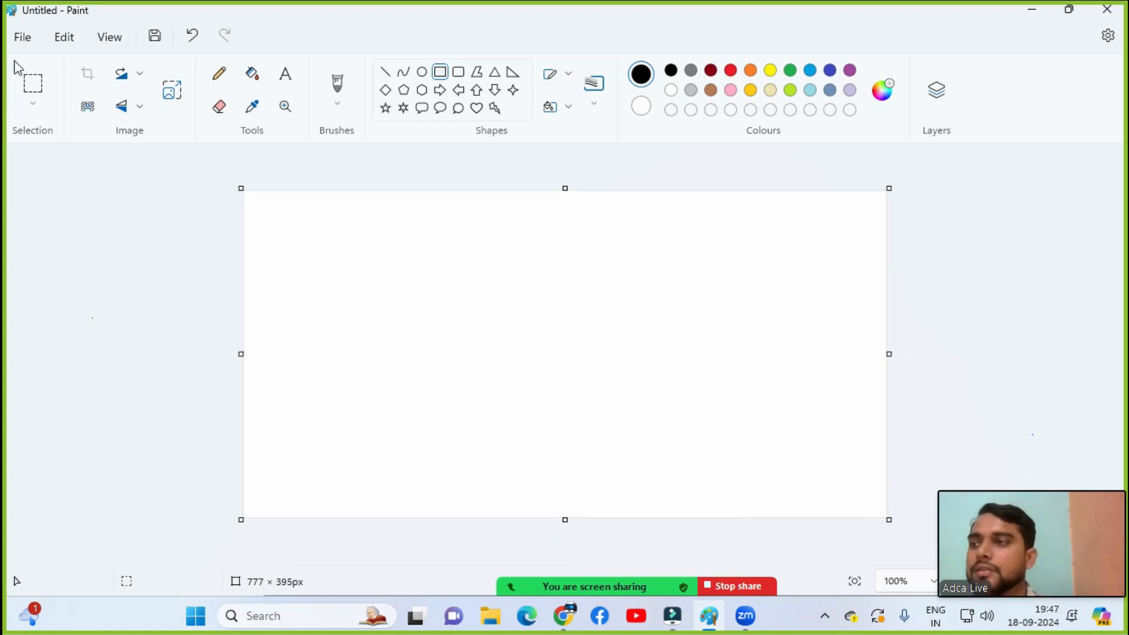
Step: Open the fg picture from the Desktop folder, discarding the unsaved changes to the blank canvas
{"action": "left_click", "coordinate": [21, 37]}
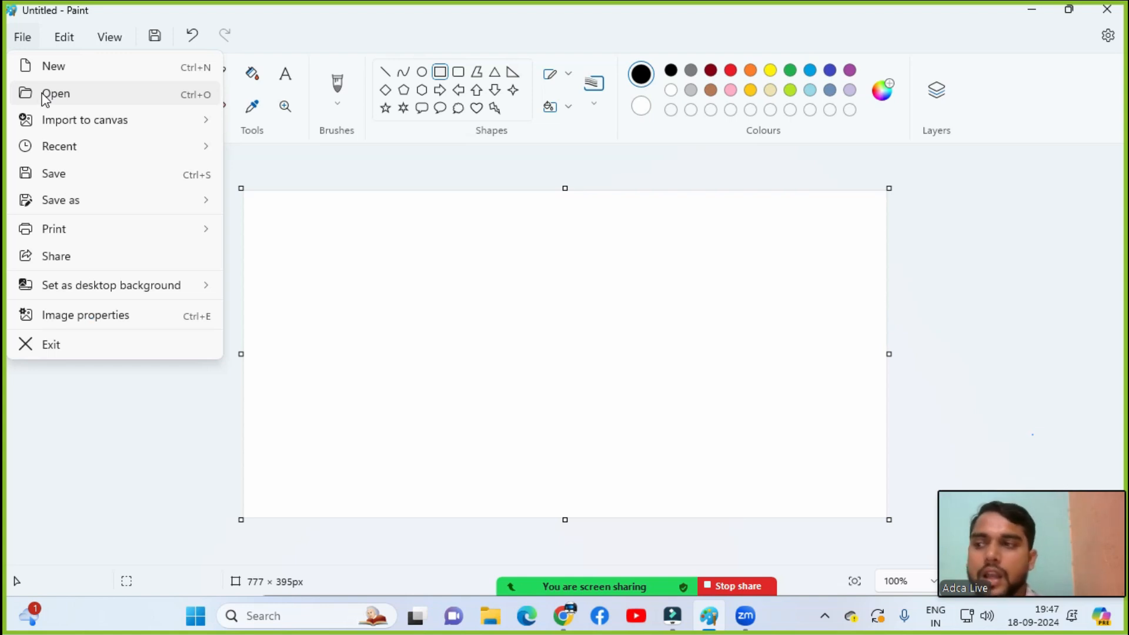
{"action": "left_click", "coordinate": [46, 100]}
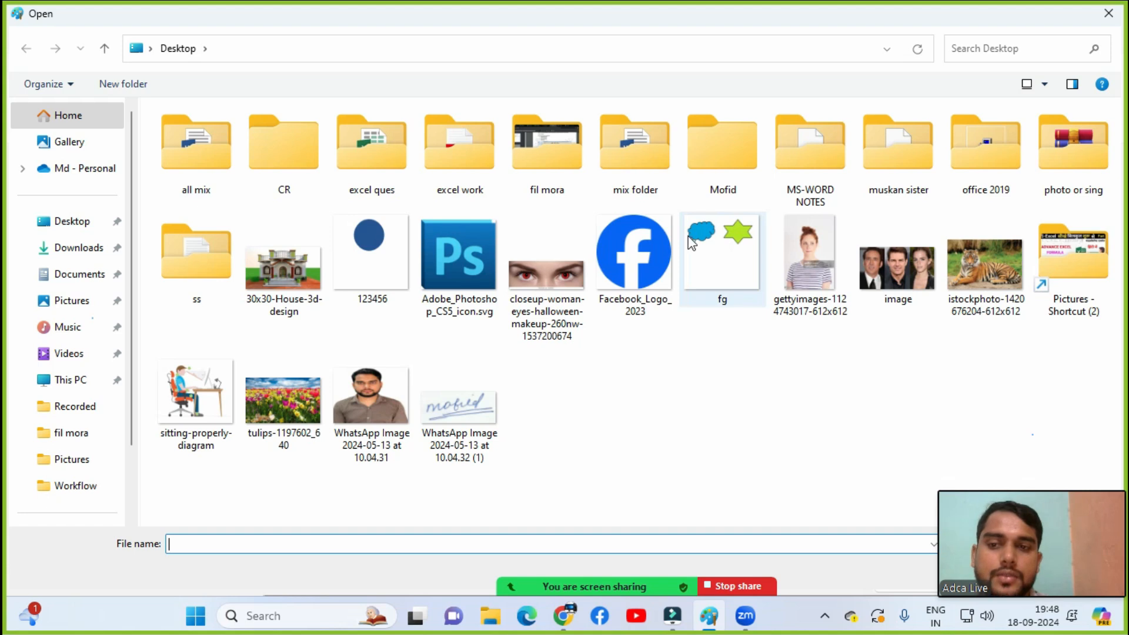
{"action": "left_click", "coordinate": [713, 252]}
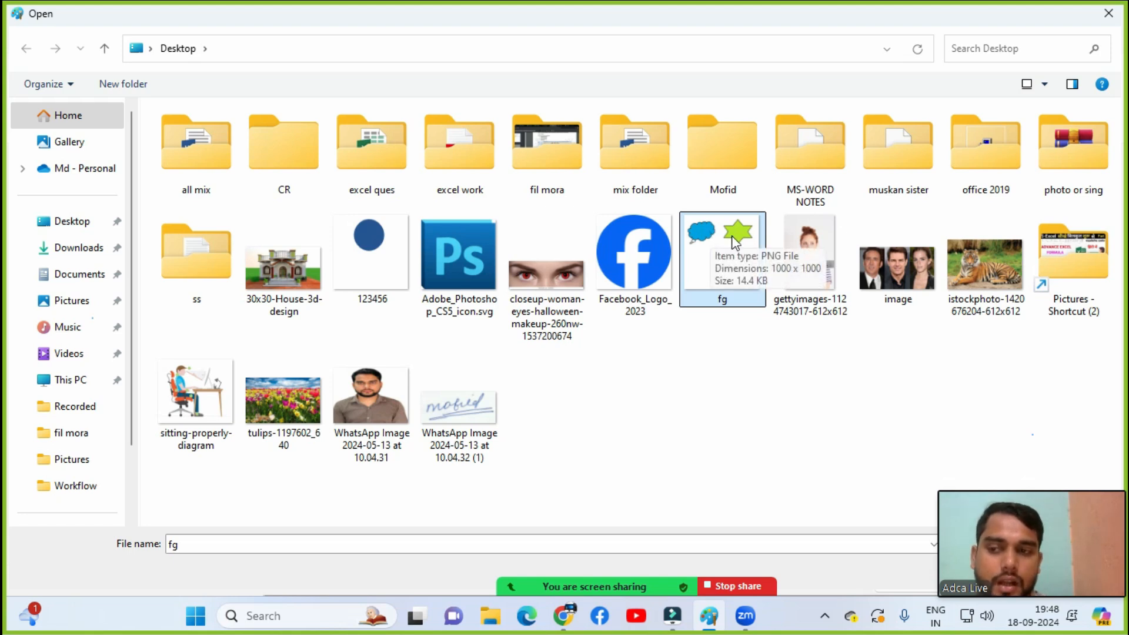
{"action": "left_click_drag", "start_coordinate": [1053, 513], "coordinate": [1038, 306]}
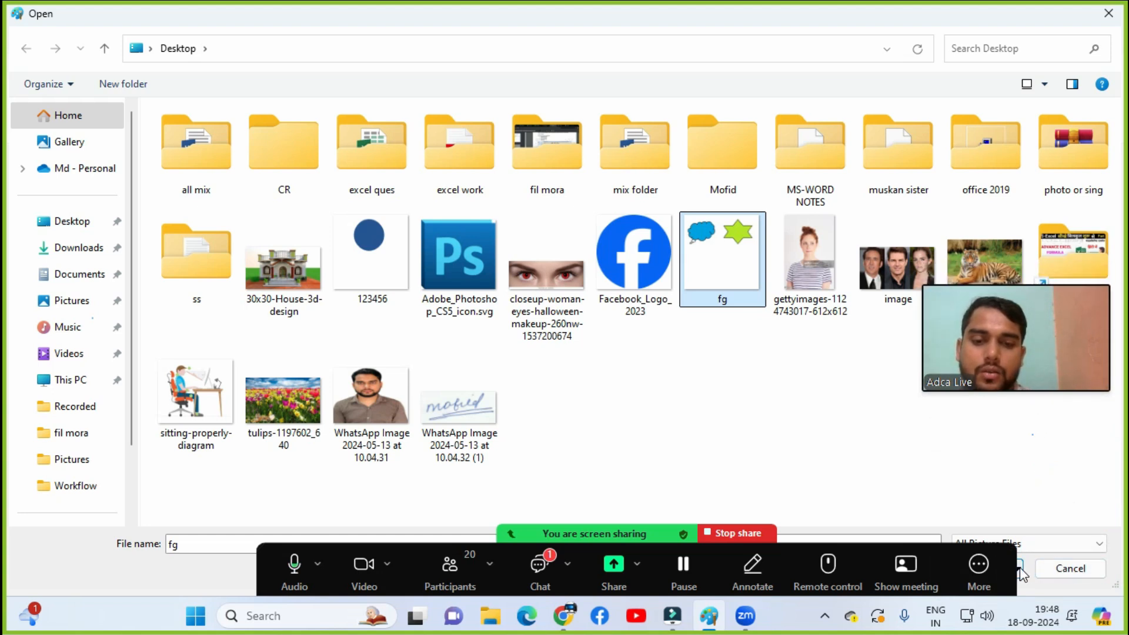
{"action": "left_click", "coordinate": [722, 520]}
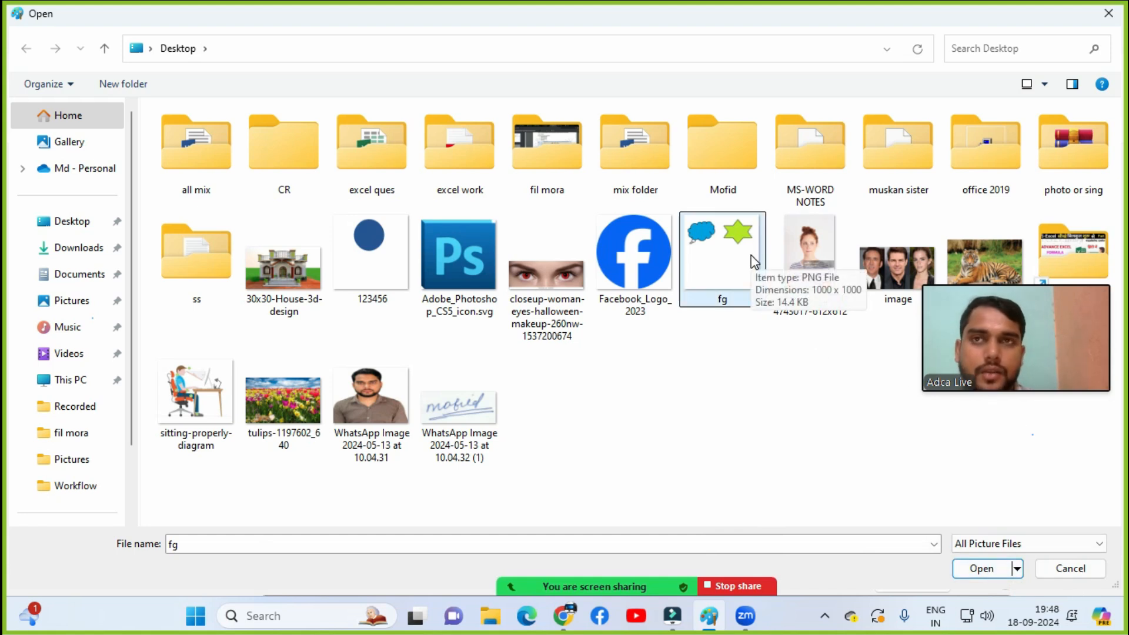
{"action": "left_click", "coordinate": [1003, 570]}
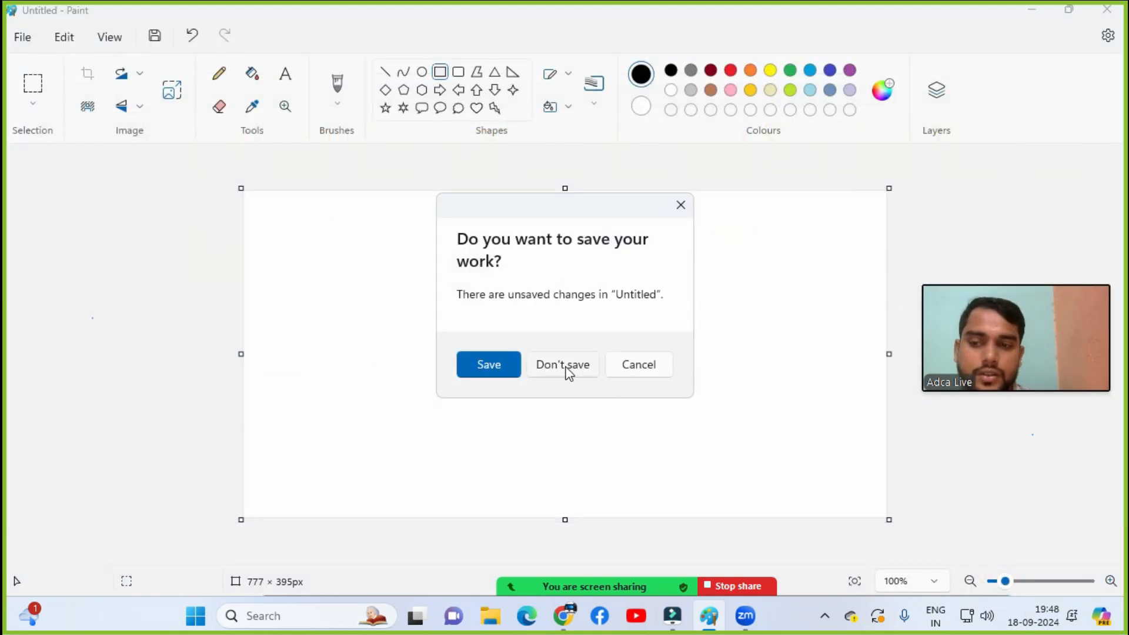
{"action": "left_click", "coordinate": [569, 374]}
{"action": "left_click_drag", "start_coordinate": [1022, 280], "coordinate": [1031, 493]}
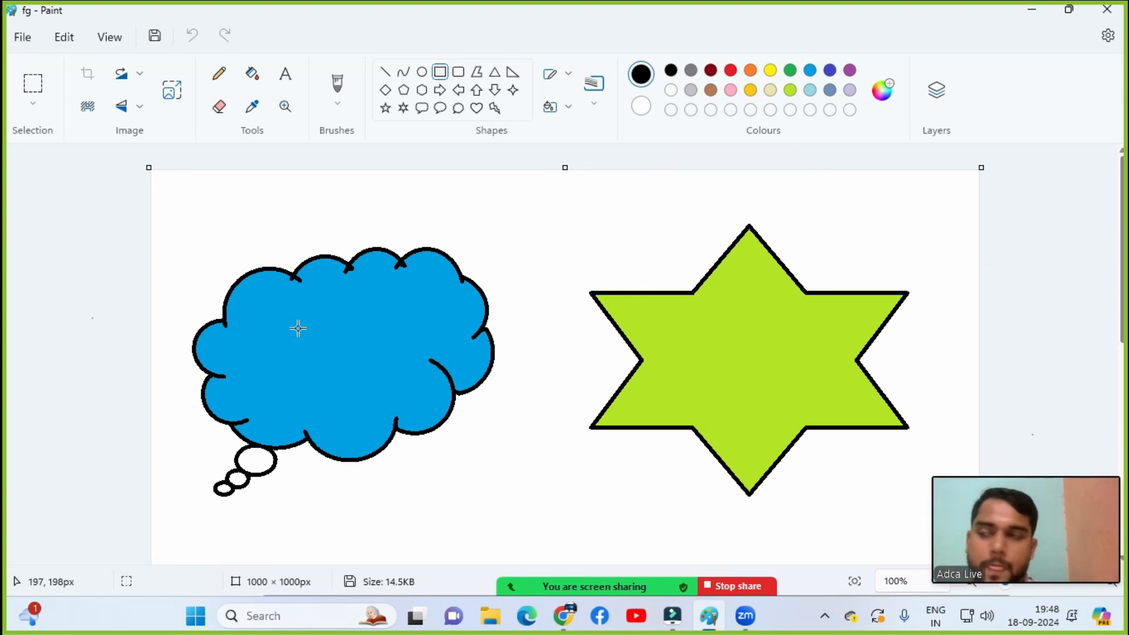
{"action": "left_click", "coordinate": [23, 36]}
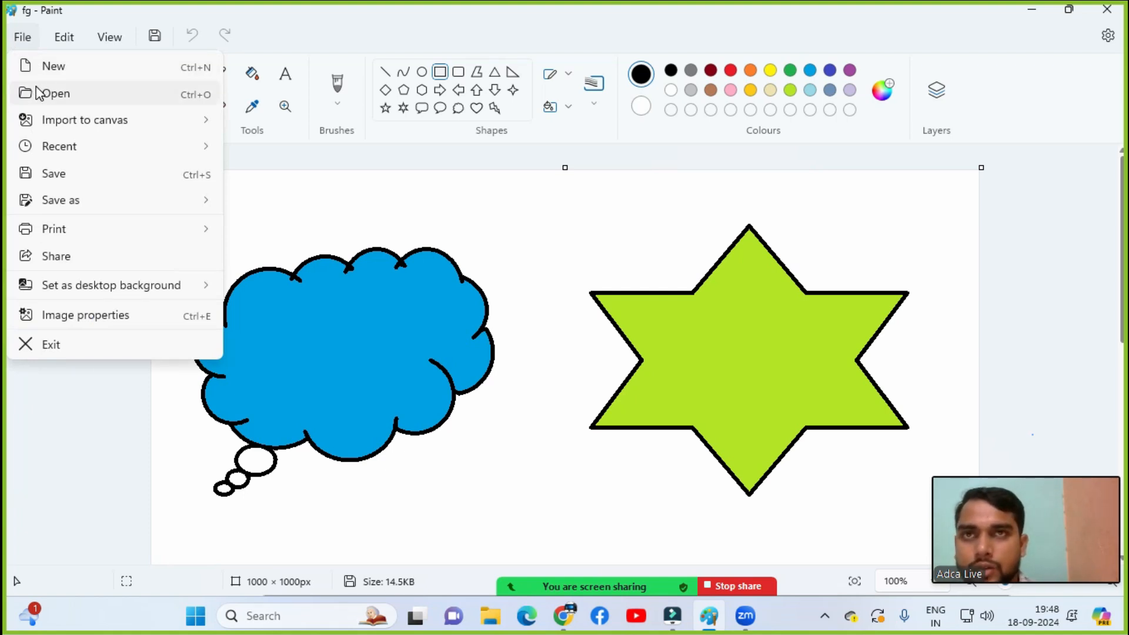
{"action": "mouse_move", "coordinate": [53, 130]}
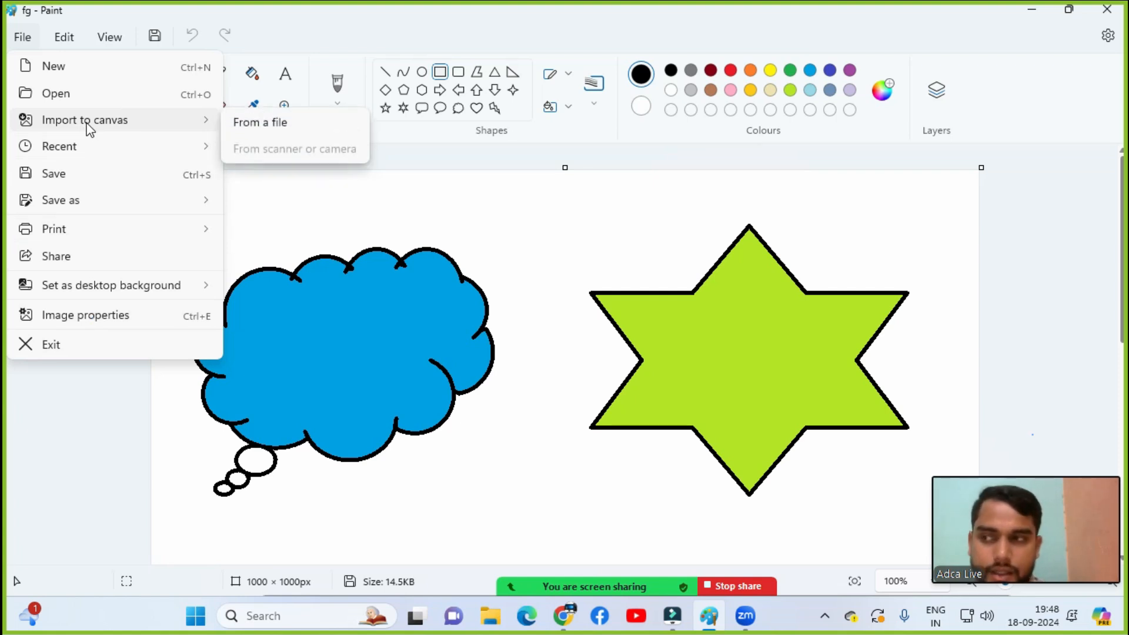
{"action": "mouse_move", "coordinate": [59, 150]}
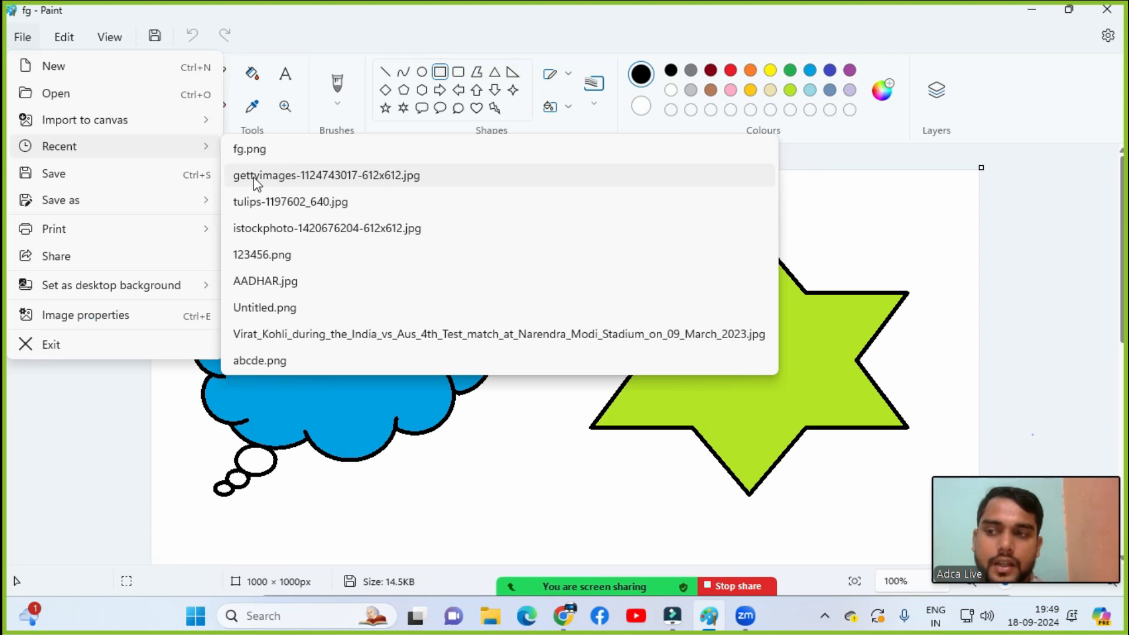
{"action": "left_click", "coordinate": [272, 184]}
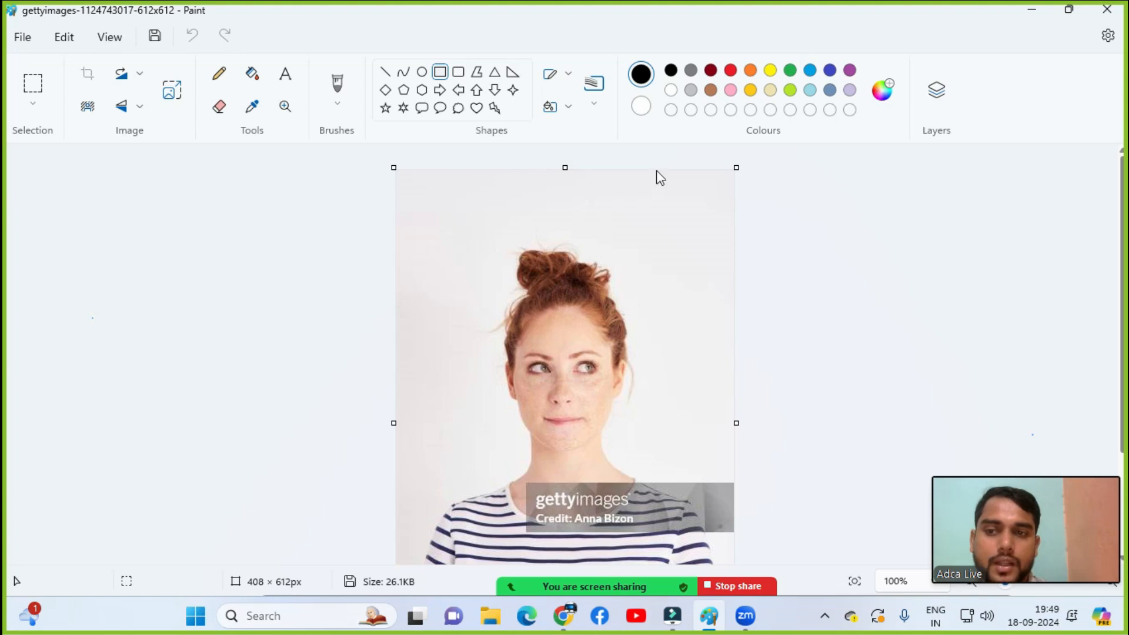
{"action": "left_click", "coordinate": [24, 36]}
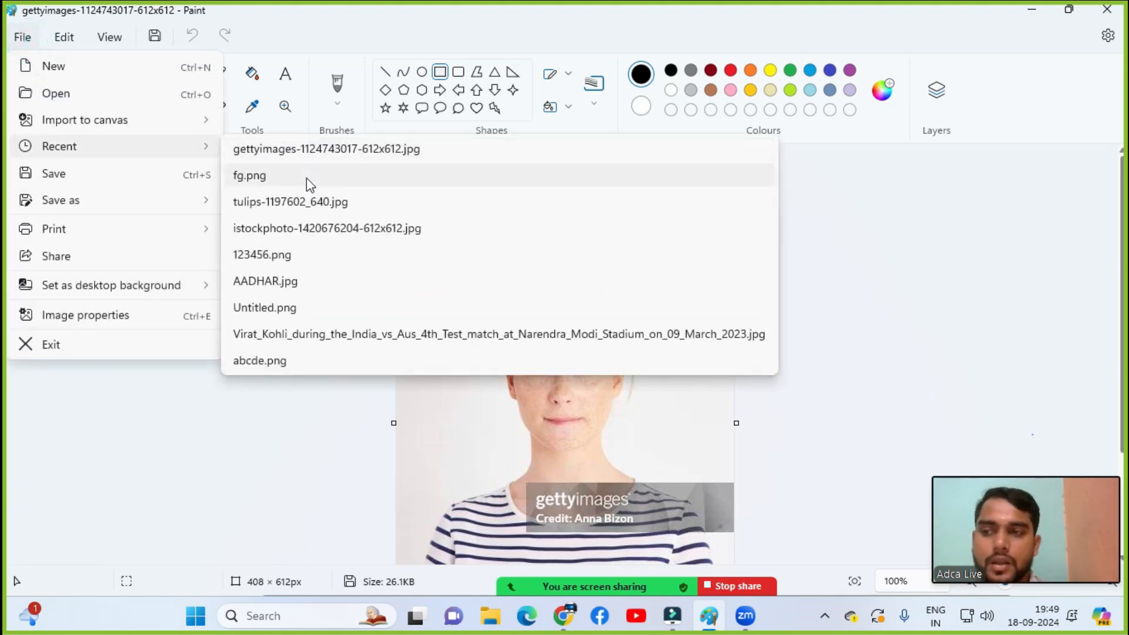
{"action": "left_click", "coordinate": [313, 232]}
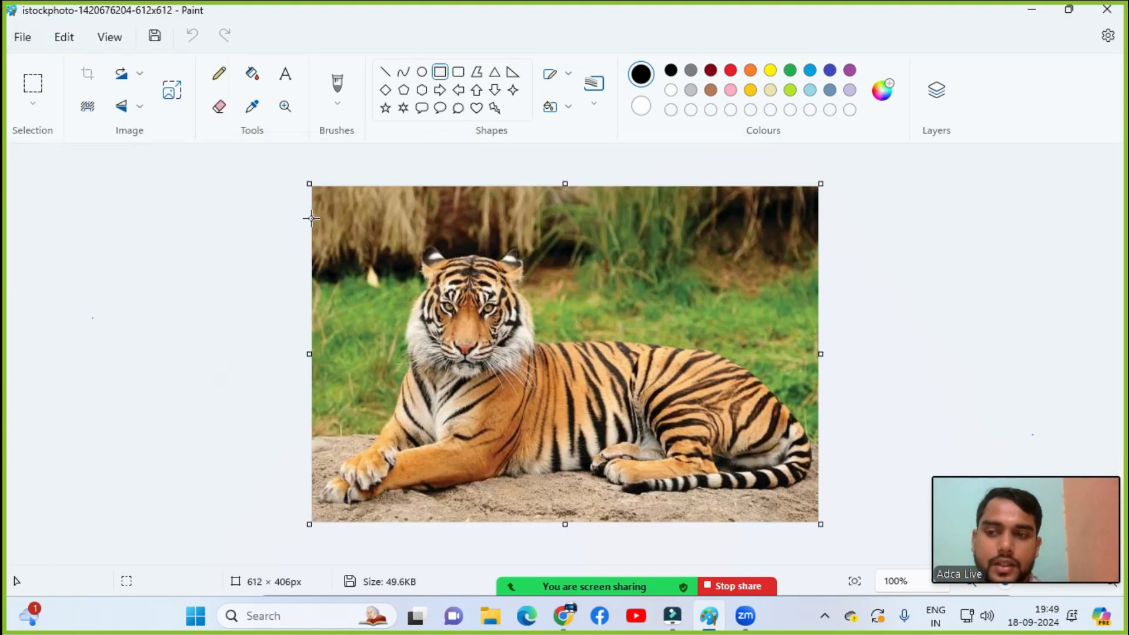
Step: Save the open tiger picture under its existing file name
{"action": "left_click", "coordinate": [22, 30]}
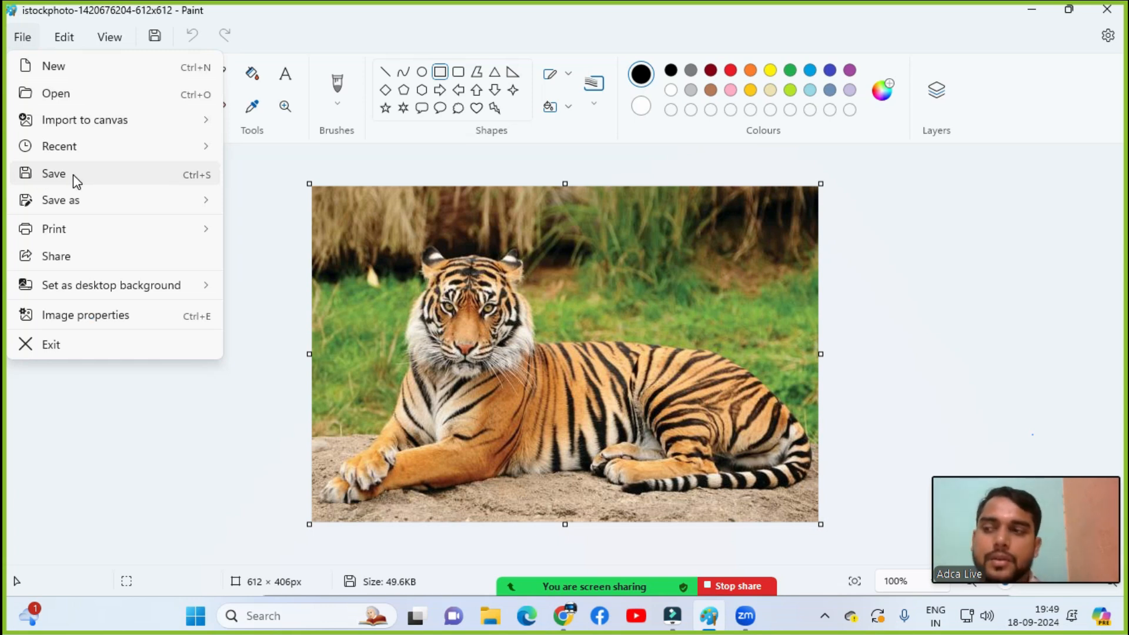
{"action": "left_click", "coordinate": [397, 224]}
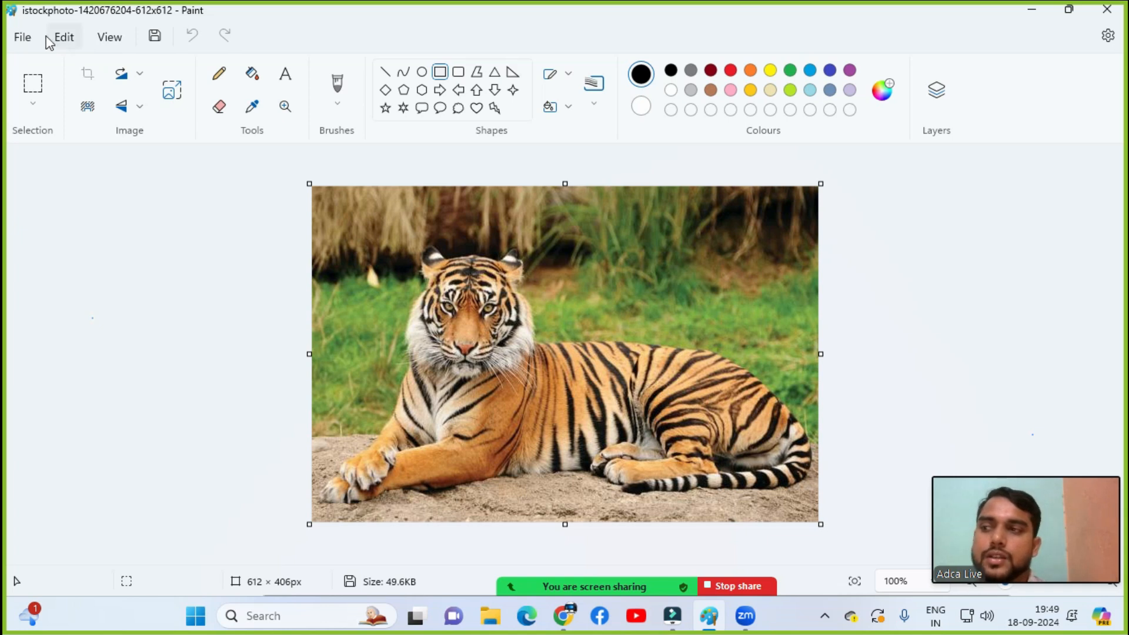
{"action": "left_click", "coordinate": [21, 37]}
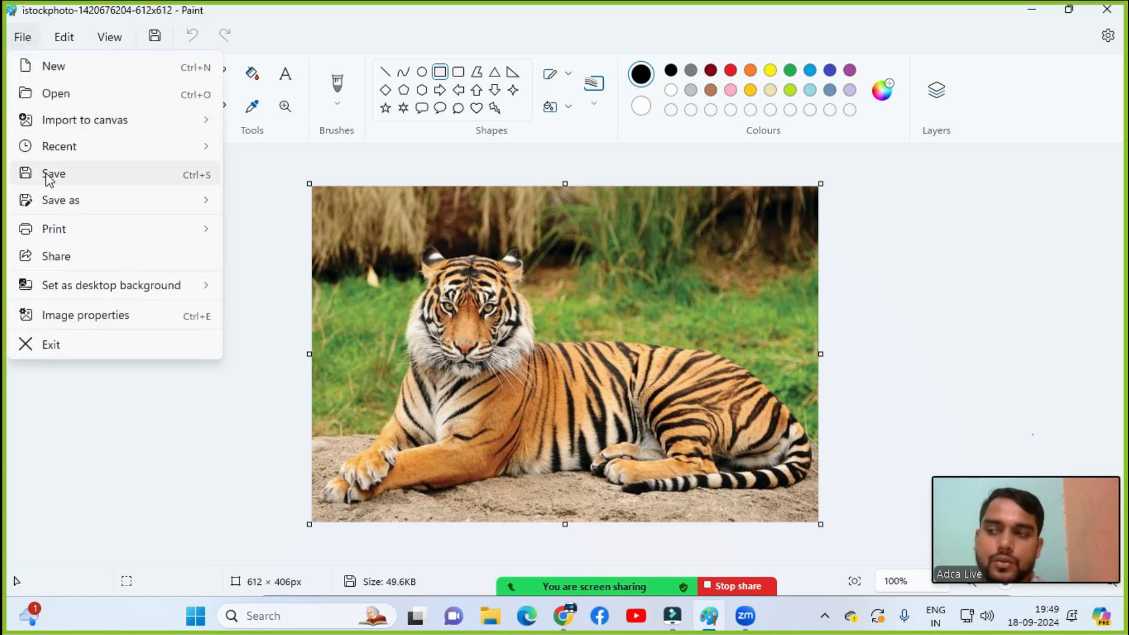
{"action": "left_click", "coordinate": [47, 176]}
Step: Start a new blank canvas and draw a black circle of about 222 × 227 px on its left half
{"action": "left_click", "coordinate": [17, 39]}
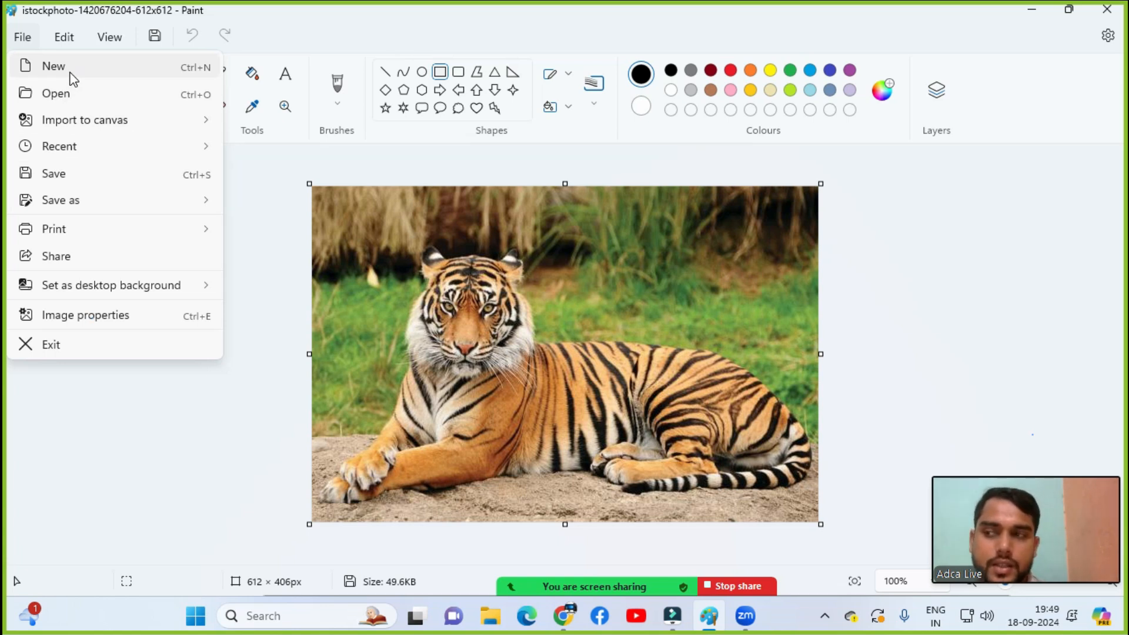
{"action": "left_click", "coordinate": [54, 66]}
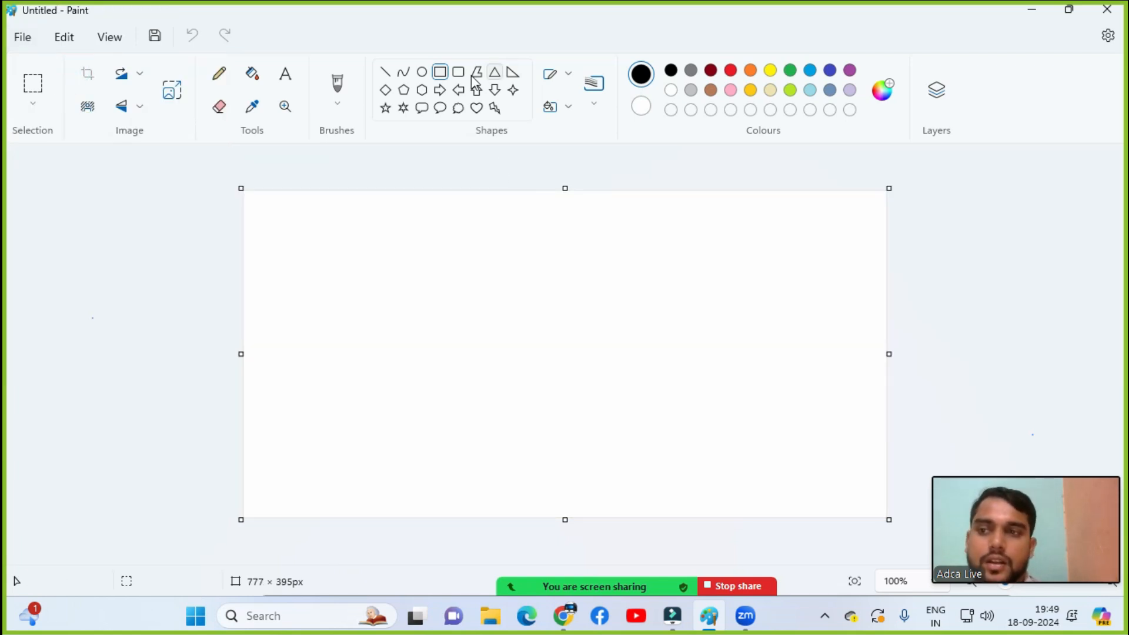
{"action": "left_click", "coordinate": [420, 73]}
{"action": "left_click_drag", "start_coordinate": [301, 231], "coordinate": [486, 419]}
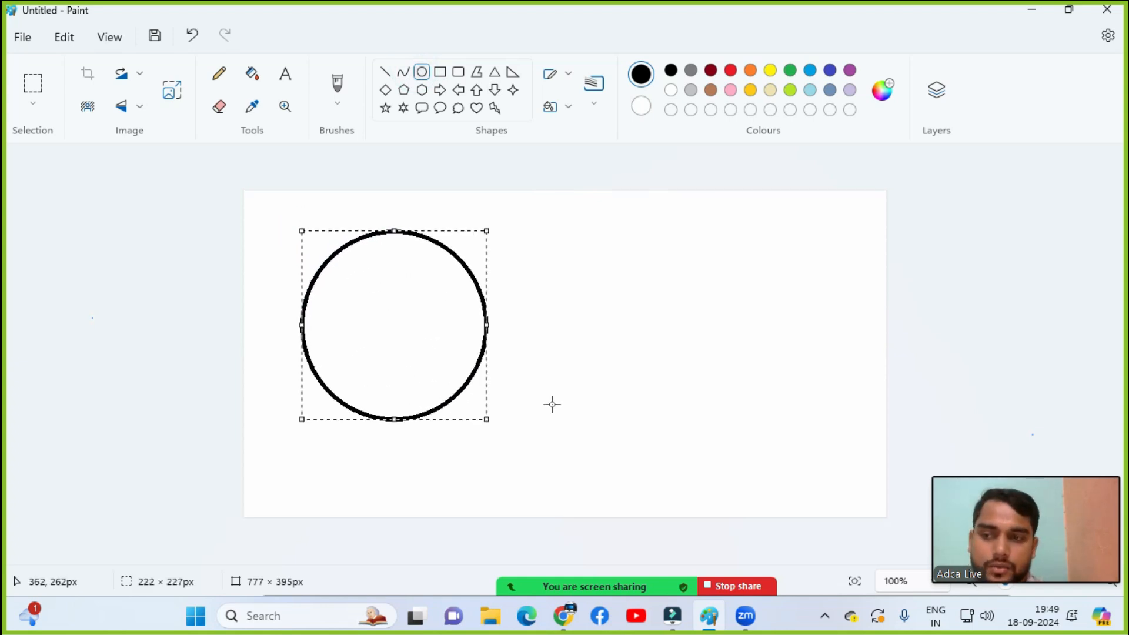
{"action": "left_click", "coordinate": [552, 399]}
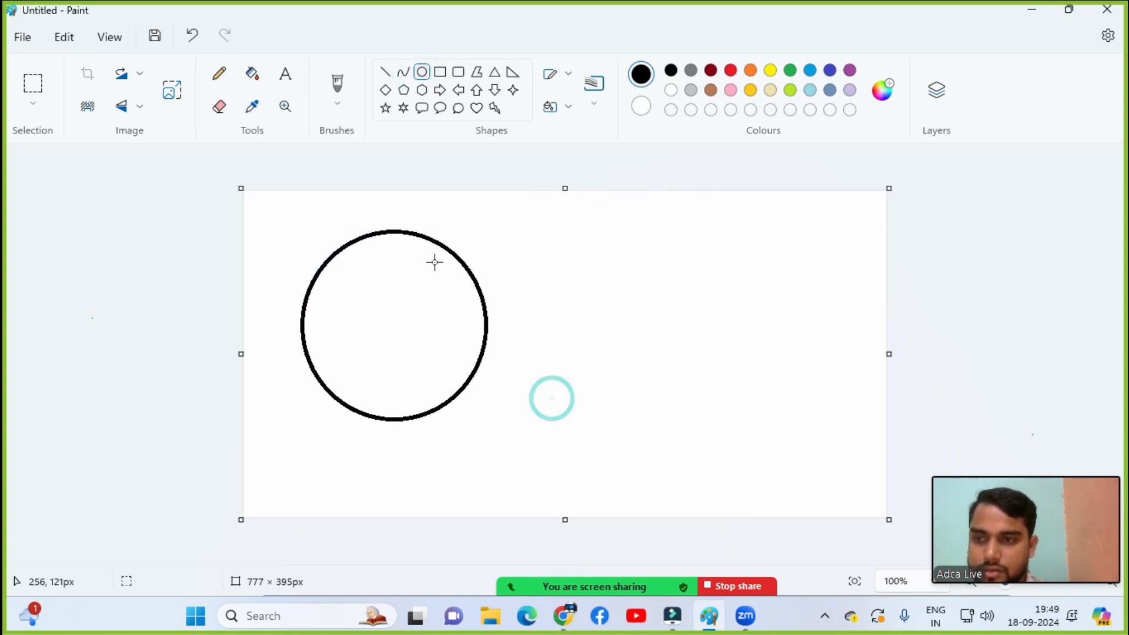
Step: Draw a second circle of about 261 × 264 px overlapping the first, and an overlapping third ellipse widened into a circle
{"action": "left_click_drag", "start_coordinate": [403, 214], "coordinate": [619, 429]}
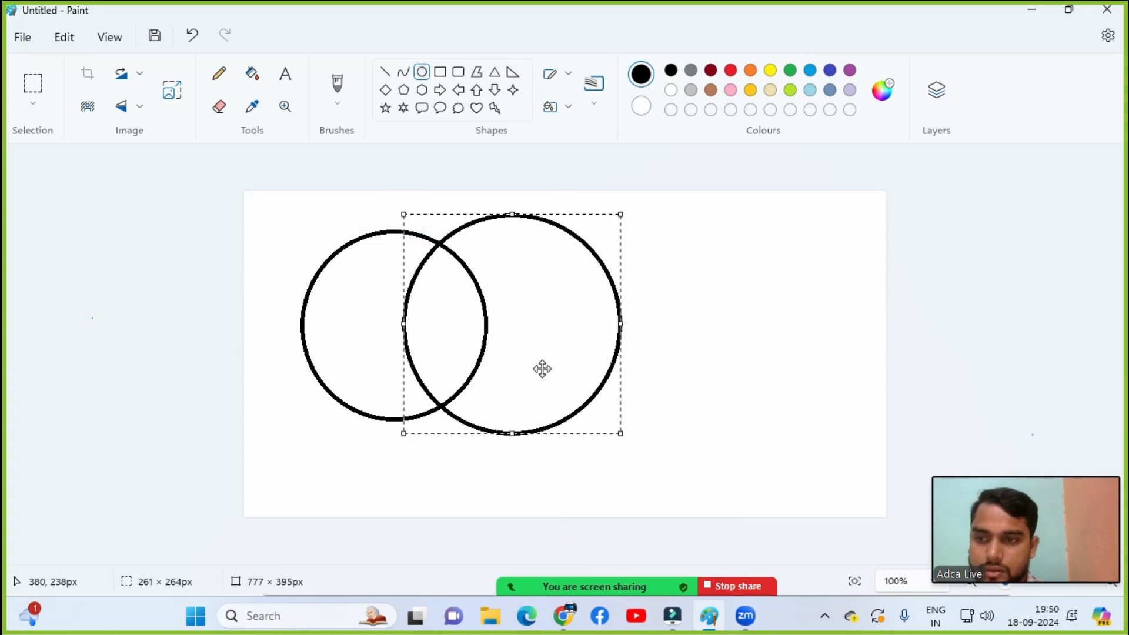
{"action": "left_click_drag", "start_coordinate": [536, 363], "coordinate": [552, 361]}
{"action": "left_click", "coordinate": [659, 362]}
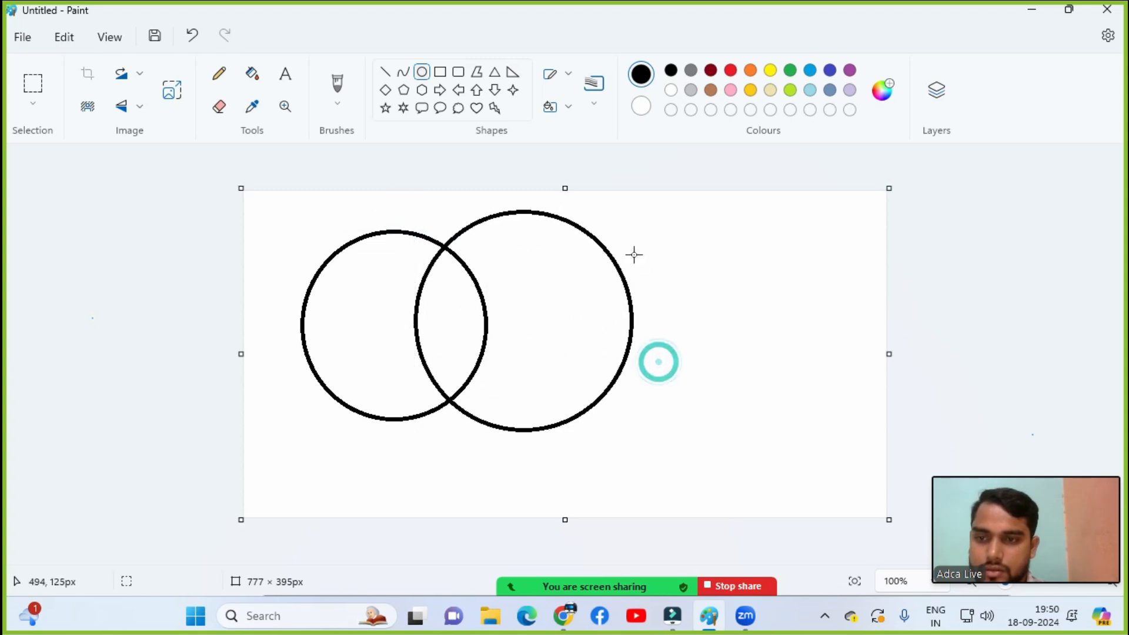
{"action": "left_click_drag", "start_coordinate": [594, 209], "coordinate": [740, 411]}
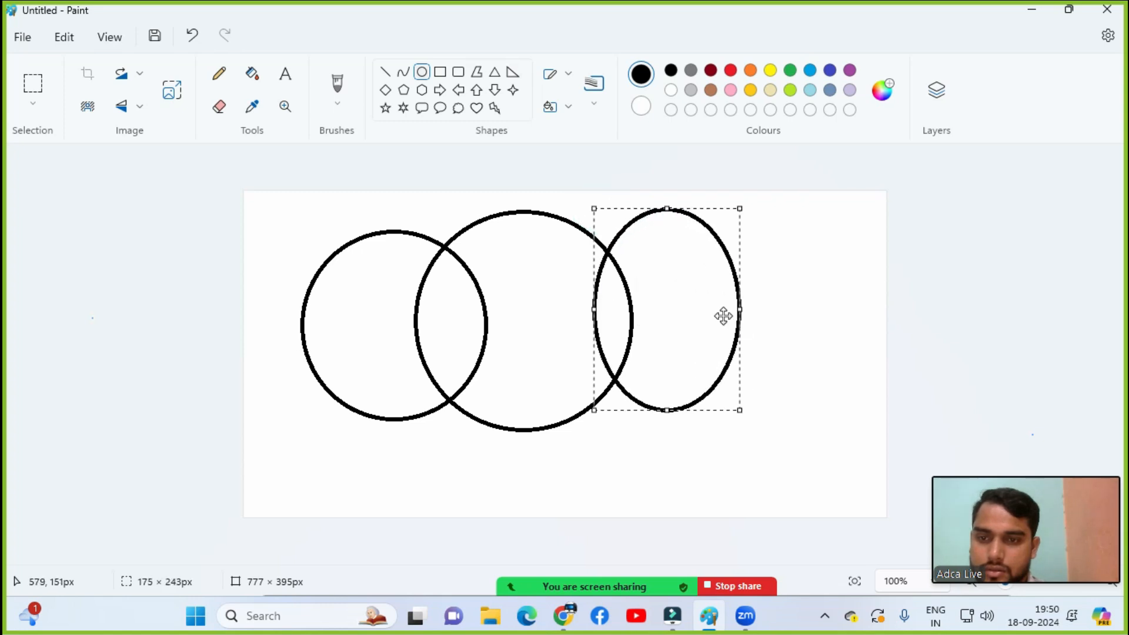
{"action": "left_click_drag", "start_coordinate": [738, 307], "coordinate": [796, 307]}
{"action": "left_click", "coordinate": [832, 339]}
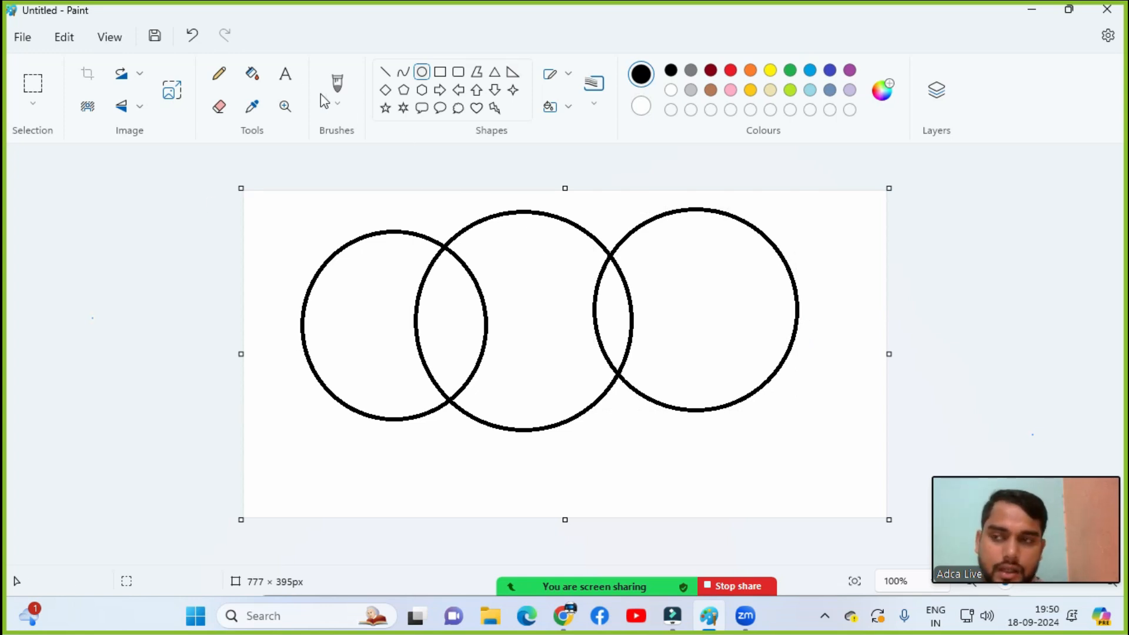
Step: Fill the non-overlapping areas of all three circles with turquoise blue using the Fill tool
{"action": "left_click", "coordinate": [252, 74]}
{"action": "left_click", "coordinate": [809, 71]}
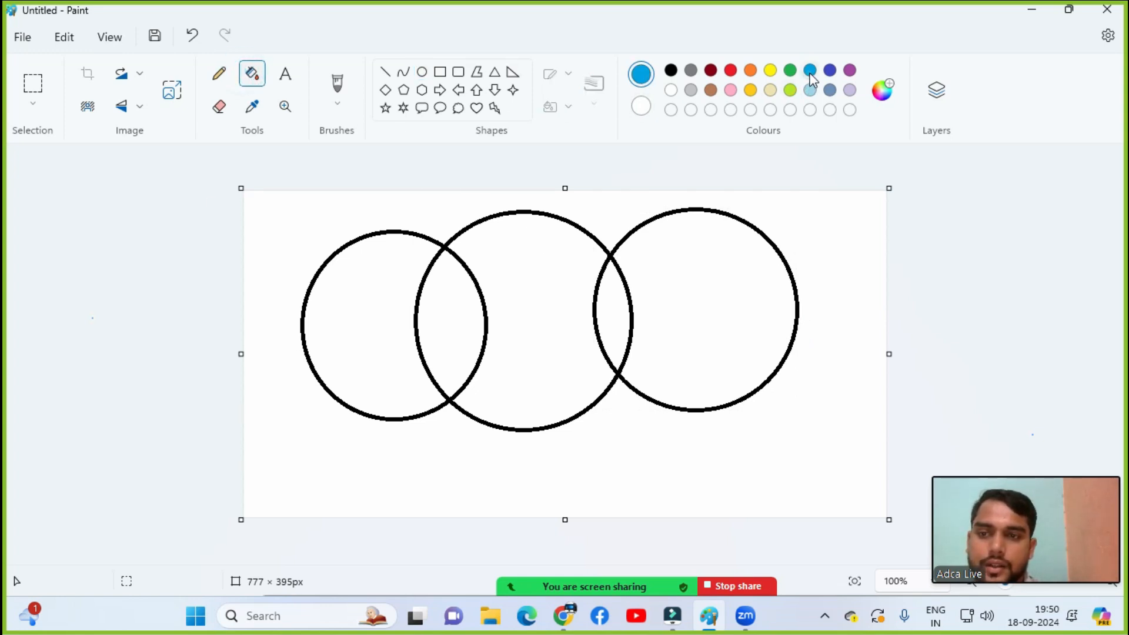
{"action": "left_click", "coordinate": [367, 294]}
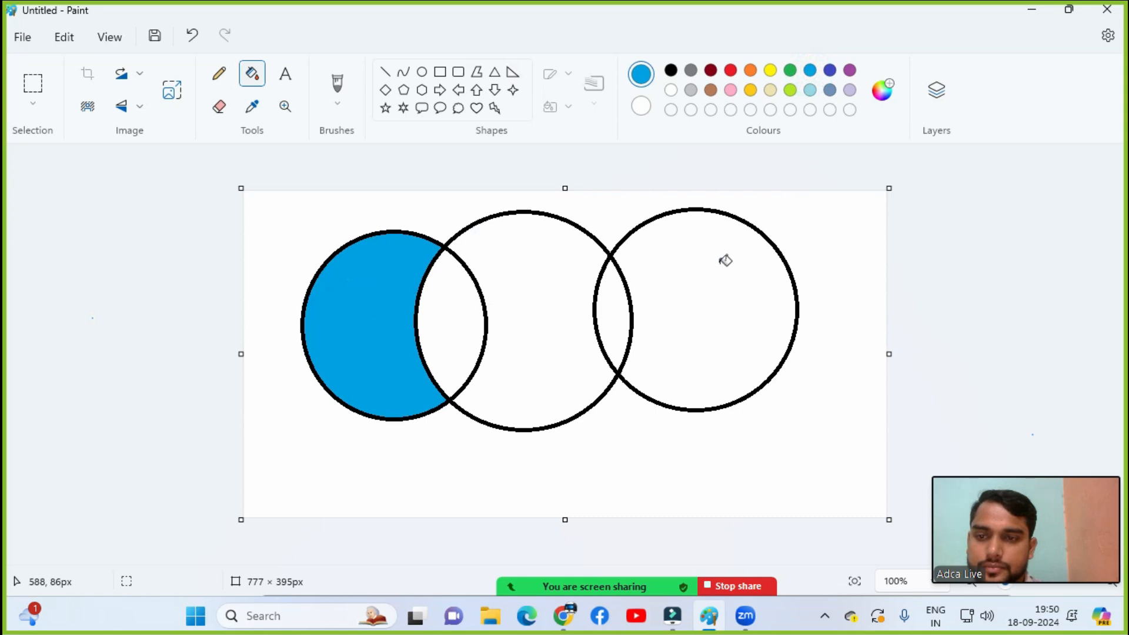
{"action": "left_click", "coordinate": [582, 275]}
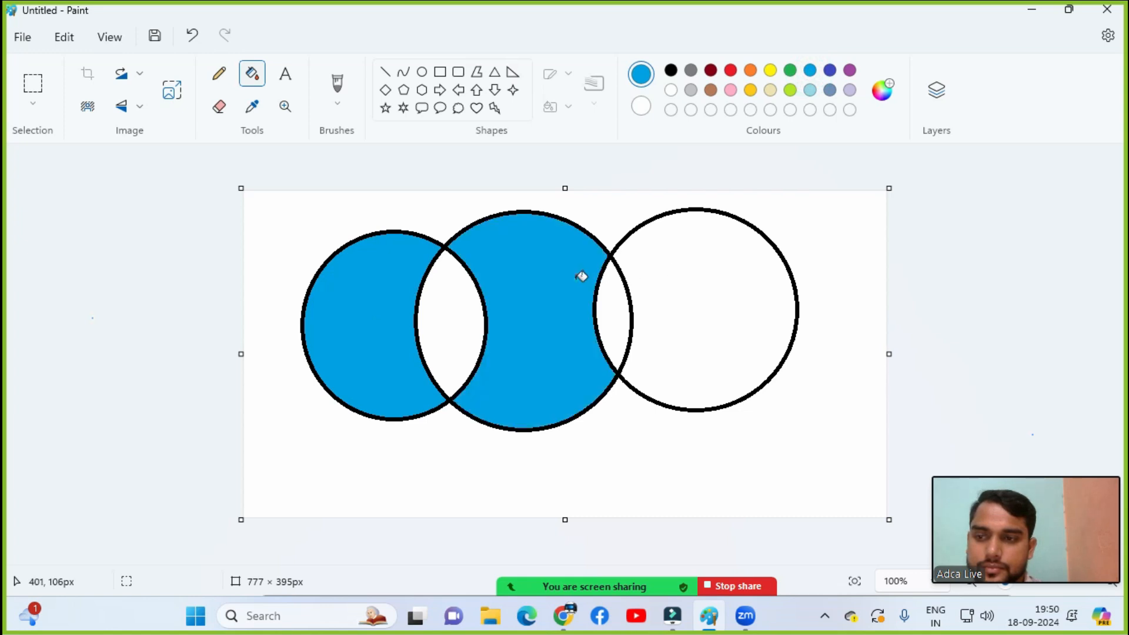
{"action": "left_click", "coordinate": [739, 291]}
Step: Fill the two overlap areas between neighbouring circles with red
{"action": "left_click", "coordinate": [730, 71]}
{"action": "left_click", "coordinate": [618, 297]}
{"action": "left_click", "coordinate": [438, 307]}
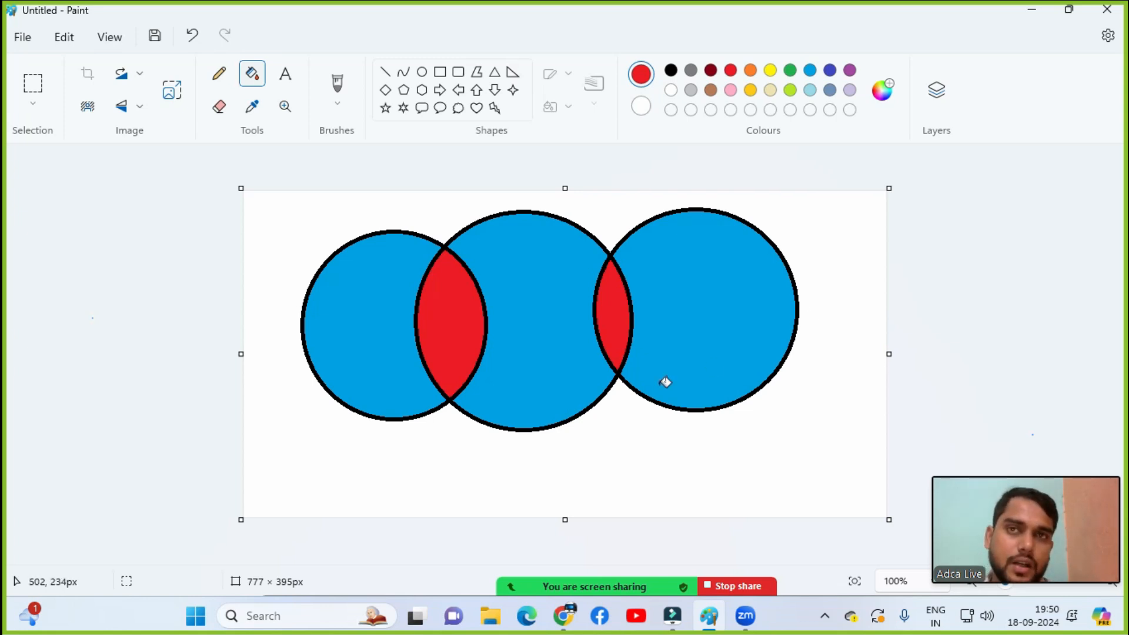
Step: Save the new picture to the Desktop as a PNG file named oval
{"action": "left_click", "coordinate": [24, 40]}
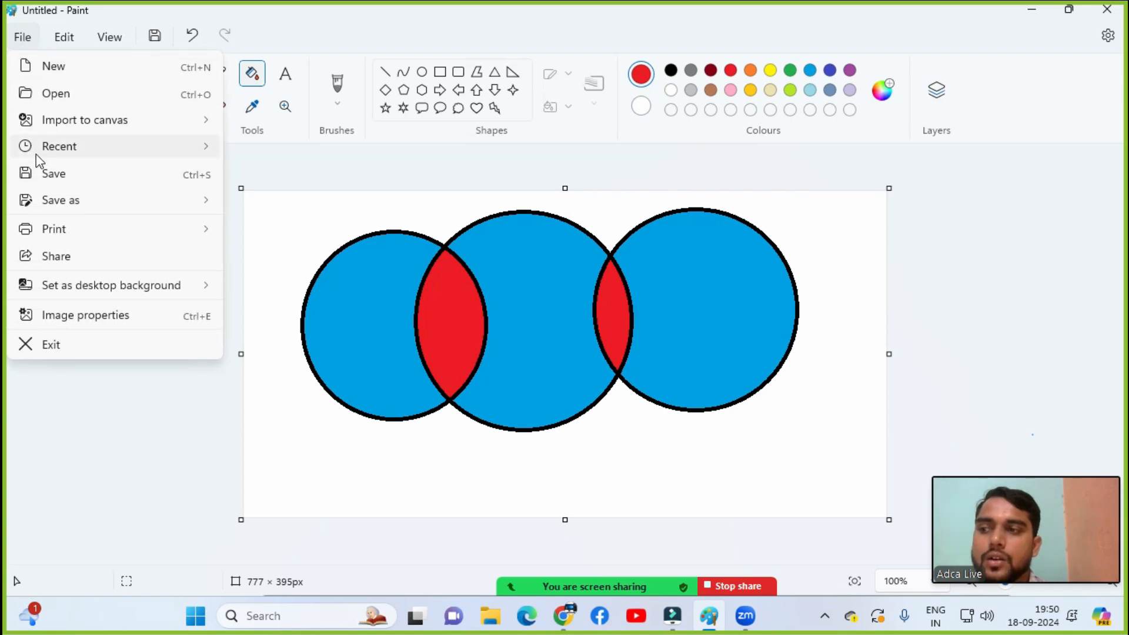
{"action": "left_click", "coordinate": [61, 175]}
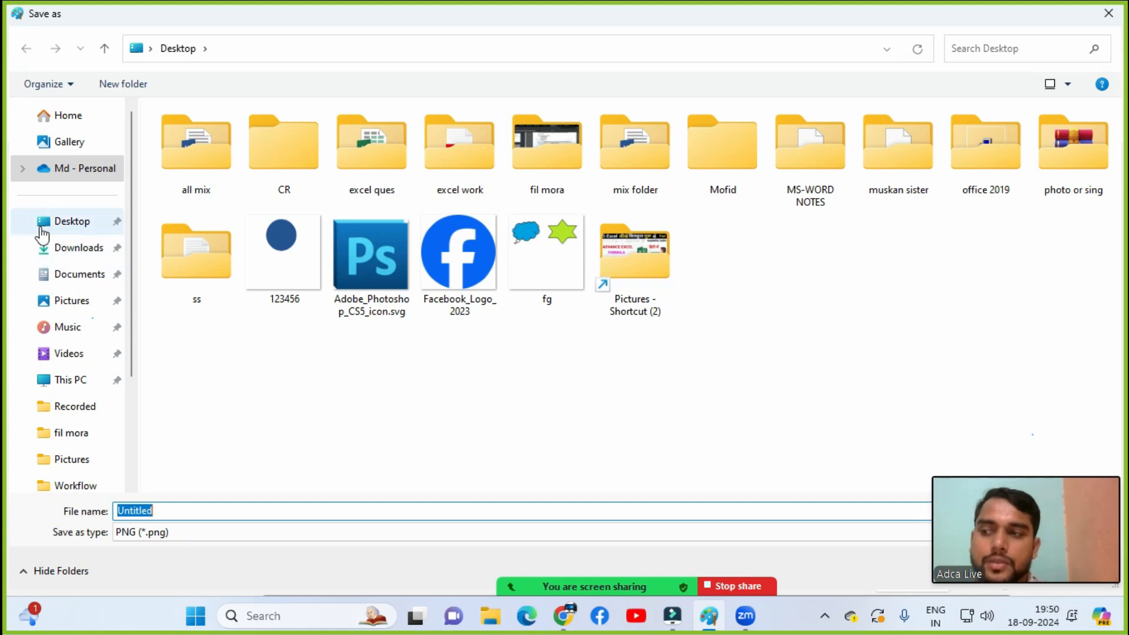
{"action": "left_click", "coordinate": [59, 230]}
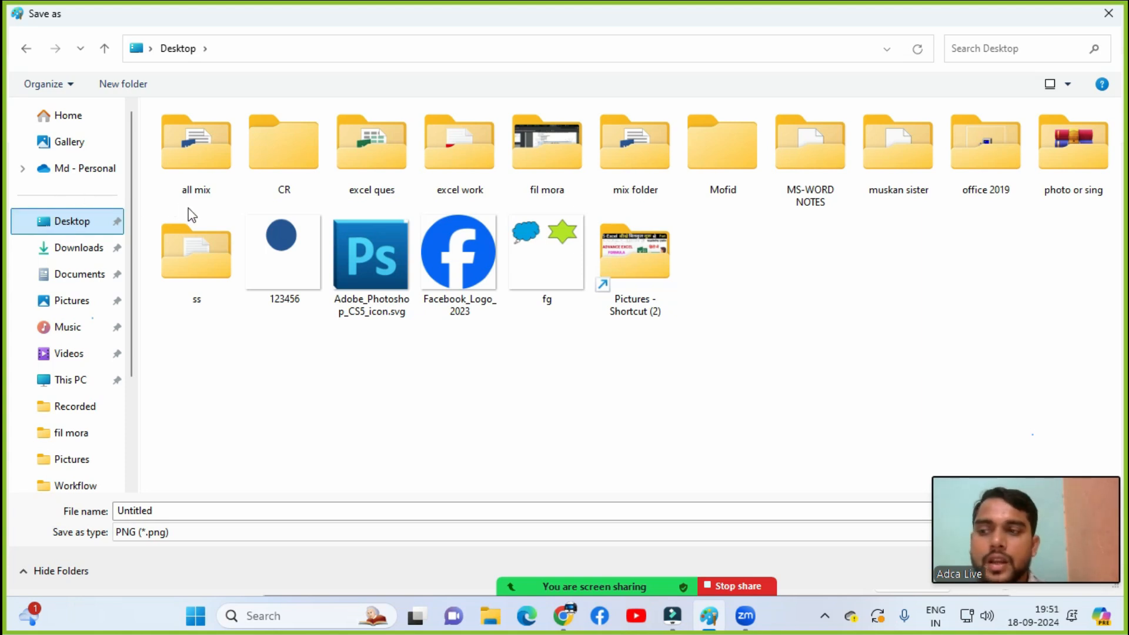
{"action": "left_click", "coordinate": [160, 511]}
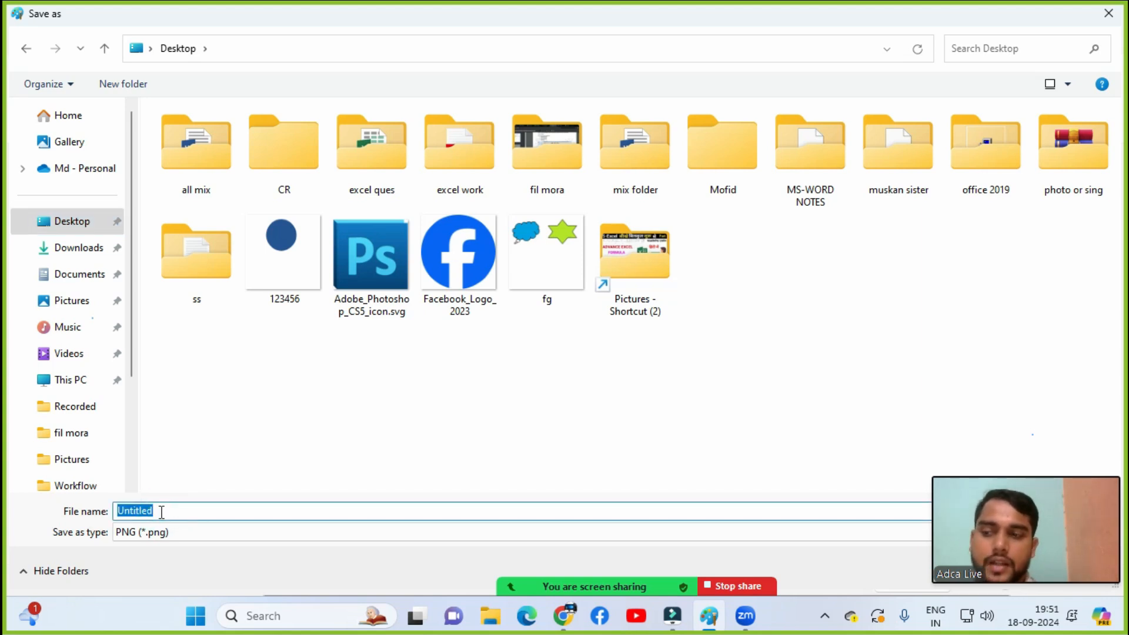
{"action": "type", "text": "oval"}
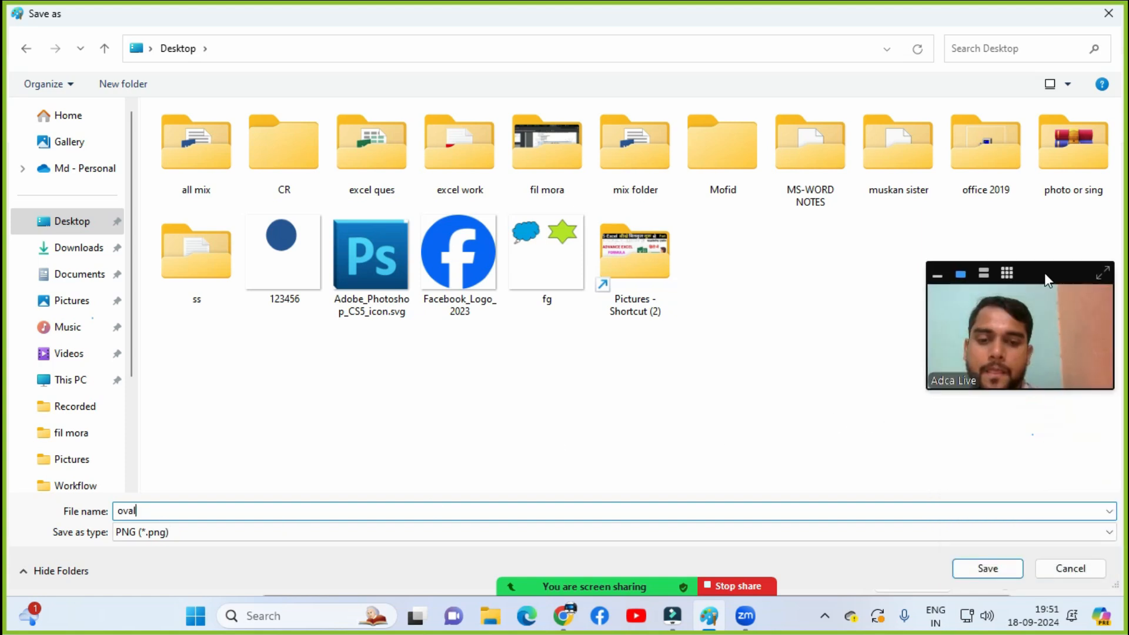
{"action": "left_click", "coordinate": [969, 568]}
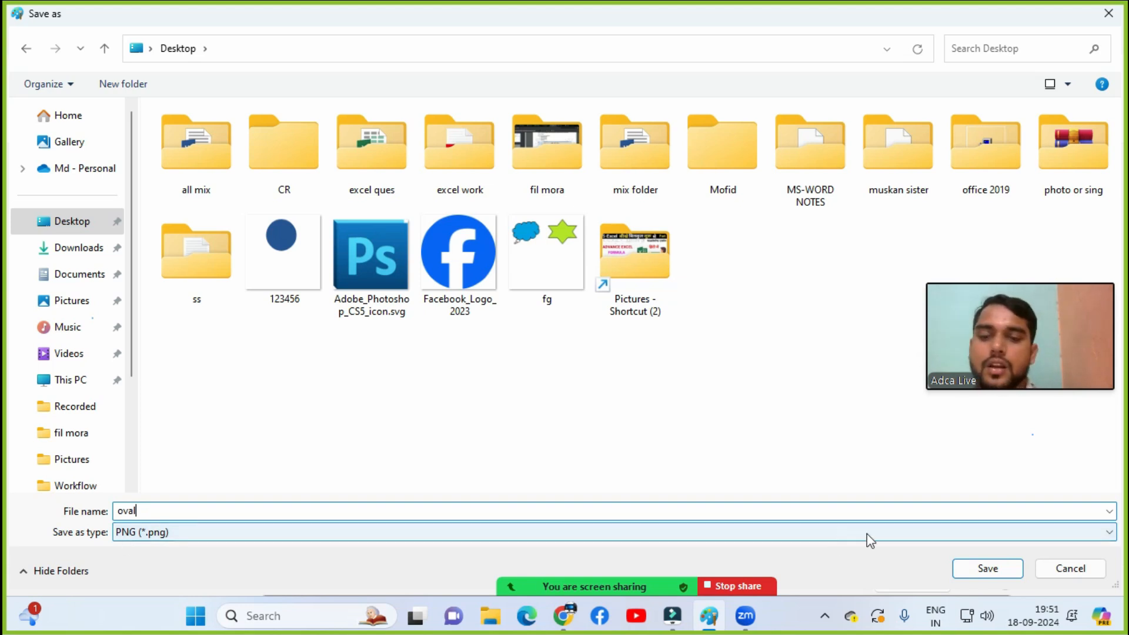
{"action": "left_click", "coordinate": [986, 569]}
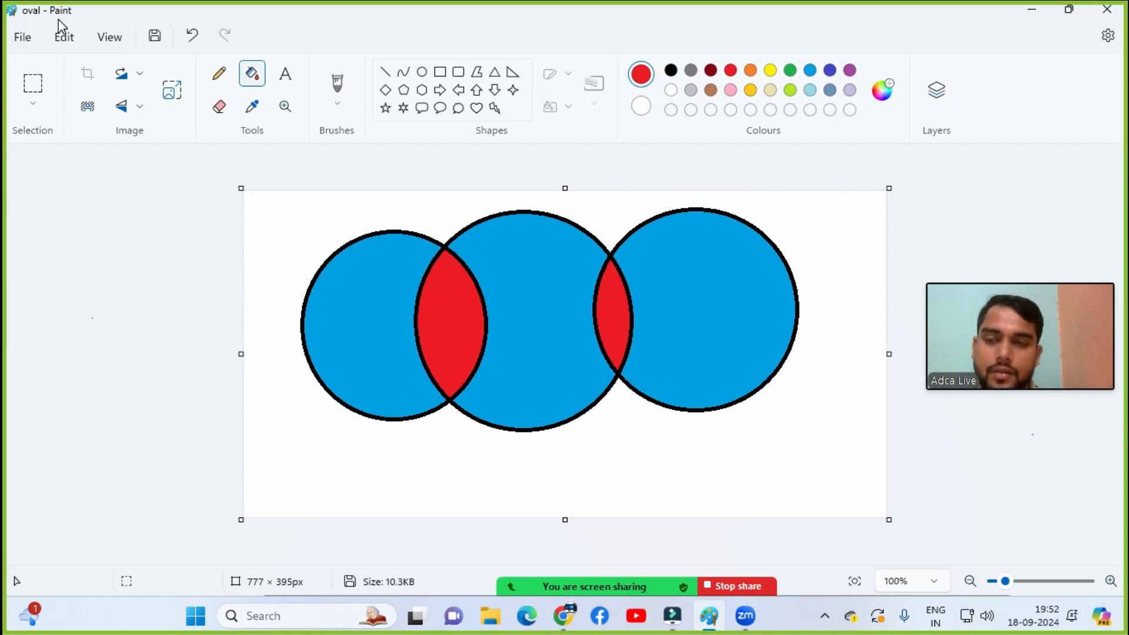
{"action": "left_click", "coordinate": [23, 36]}
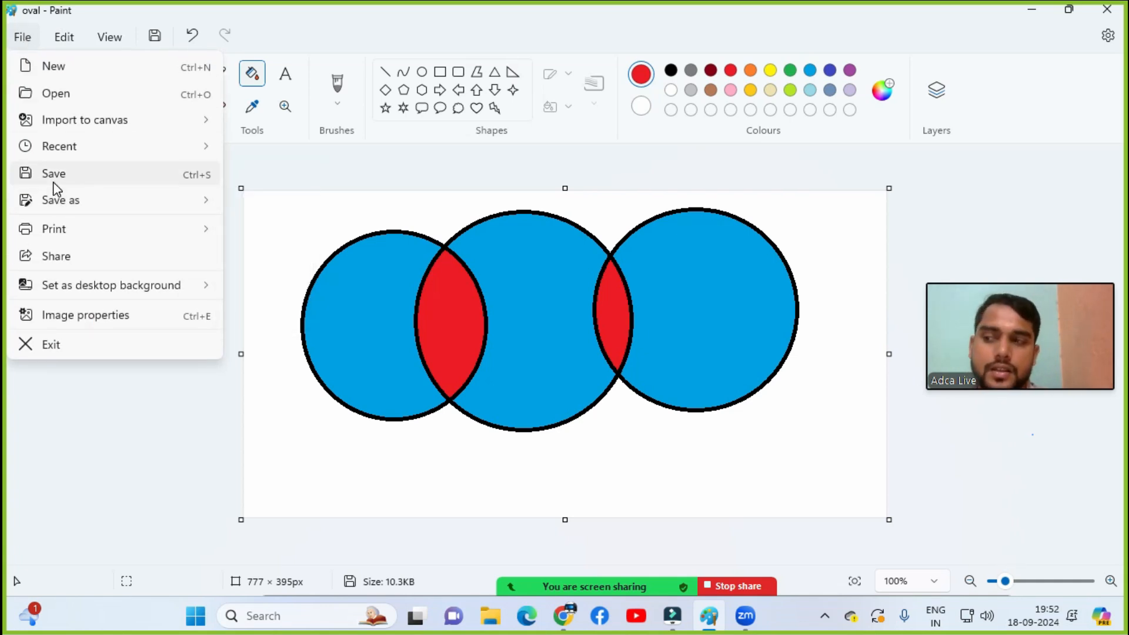
{"action": "mouse_move", "coordinate": [57, 201]}
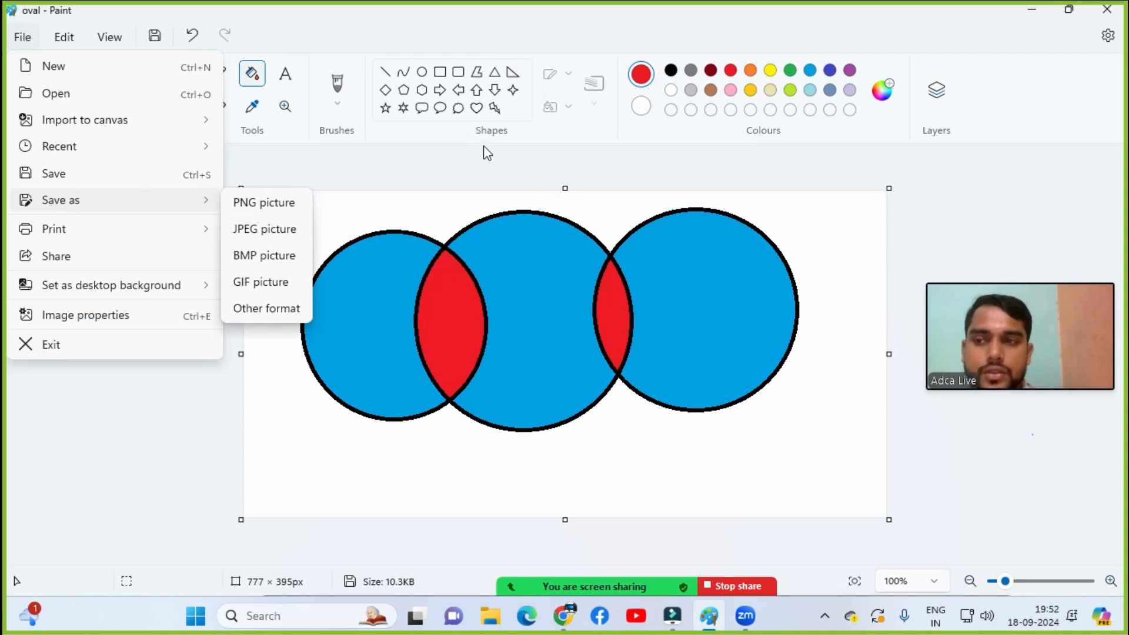
{"action": "key", "text": "Escape"}
{"action": "key", "text": "Escape"}
Step: Draw a red up arrow below the first overlap and a red oval speech bubble below the gap between the second and third circles
{"action": "left_click", "coordinate": [476, 89]}
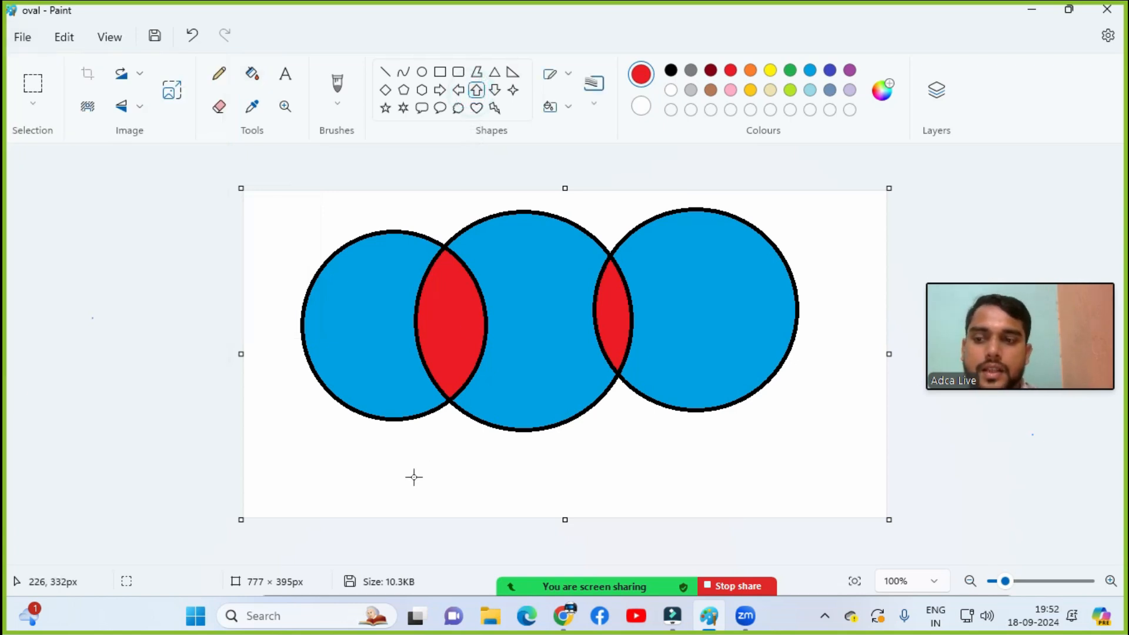
{"action": "left_click_drag", "start_coordinate": [376, 446], "coordinate": [467, 538]}
{"action": "left_click_drag", "start_coordinate": [421, 496], "coordinate": [421, 461]}
{"action": "left_click", "coordinate": [503, 493]}
{"action": "left_click", "coordinate": [440, 108]}
{"action": "left_click_drag", "start_coordinate": [547, 430], "coordinate": [622, 516]}
{"action": "left_click", "coordinate": [692, 490]}
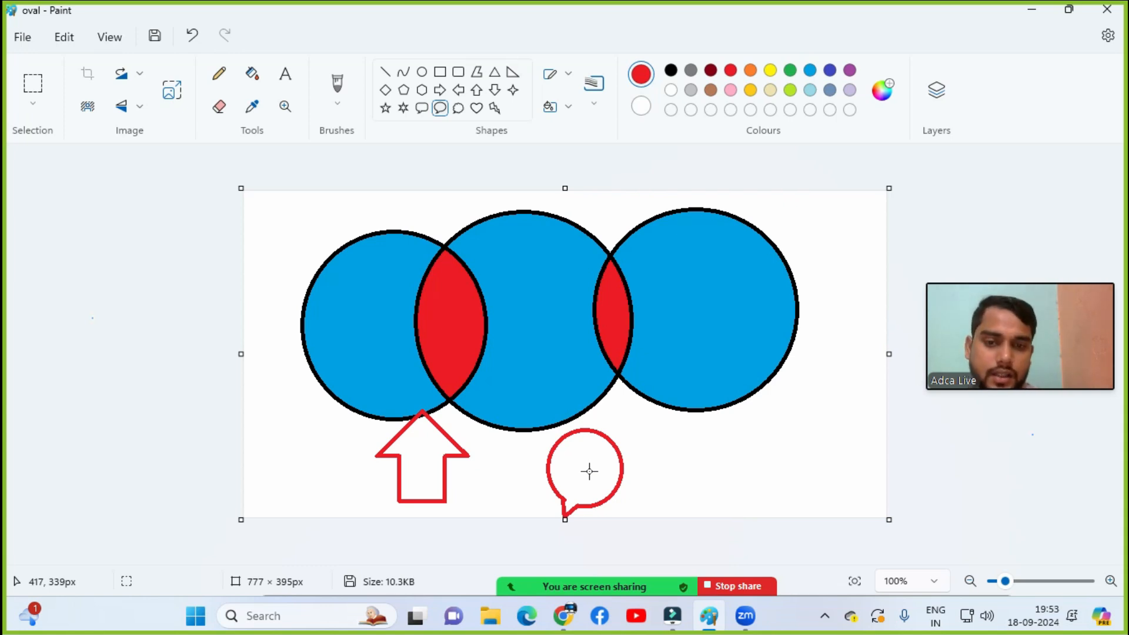
Step: Save the edited picture as a separate PNG copy named oval123 on the Desktop
{"action": "left_click", "coordinate": [23, 37]}
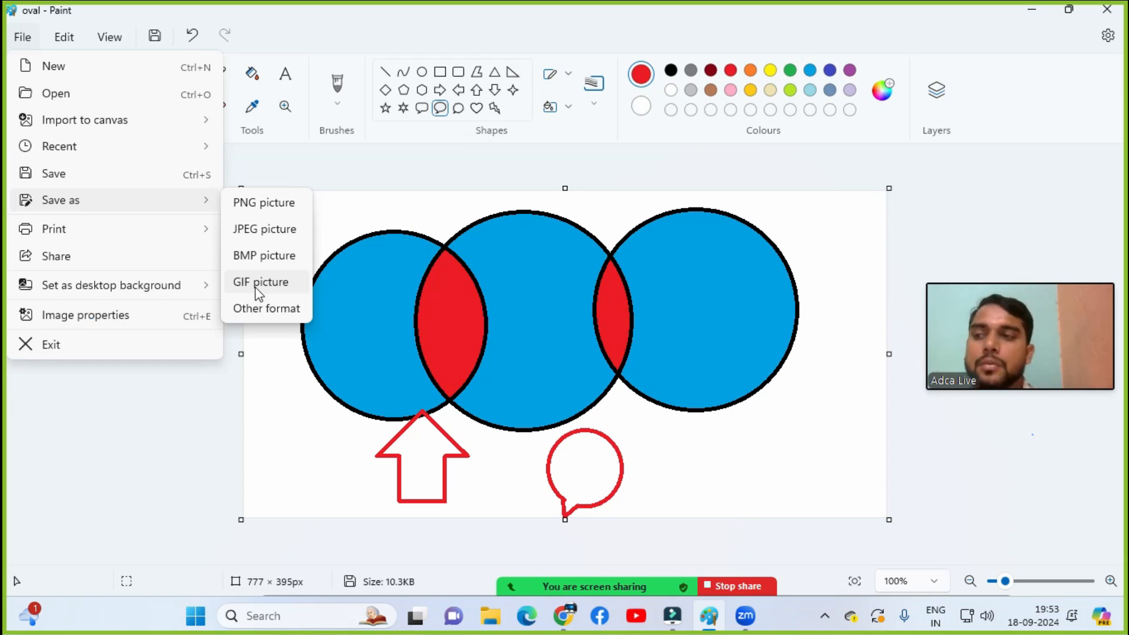
{"action": "left_click", "coordinate": [250, 207]}
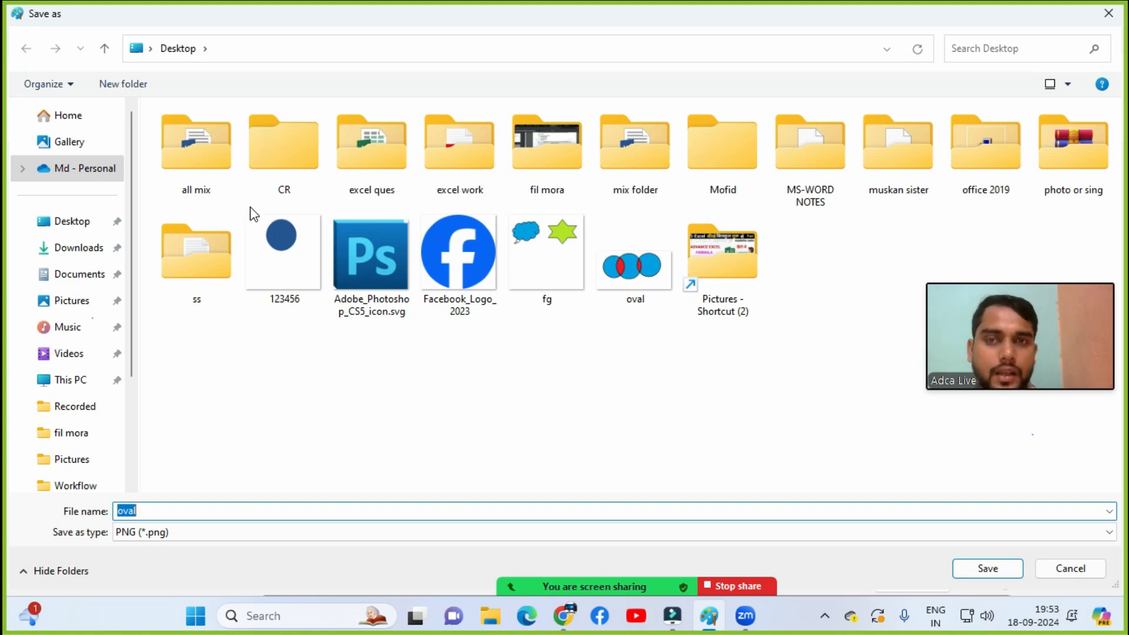
{"action": "left_click", "coordinate": [60, 229]}
{"action": "left_click", "coordinate": [151, 514]}
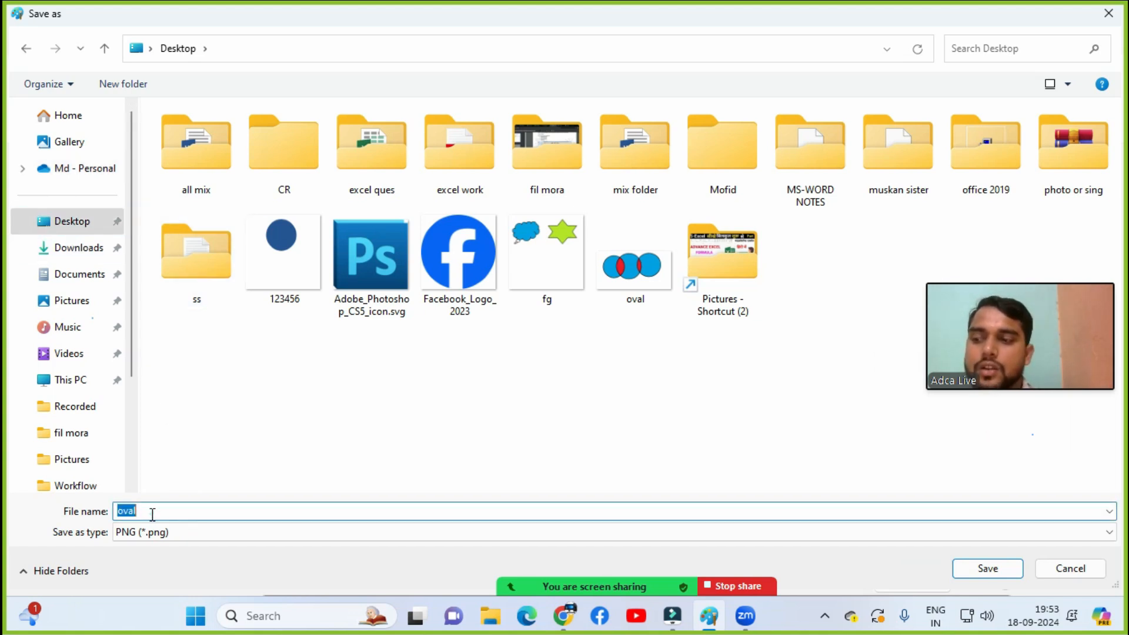
{"action": "left_click", "coordinate": [152, 512]}
{"action": "type", "text": "123"}
{"action": "left_click", "coordinate": [987, 568]}
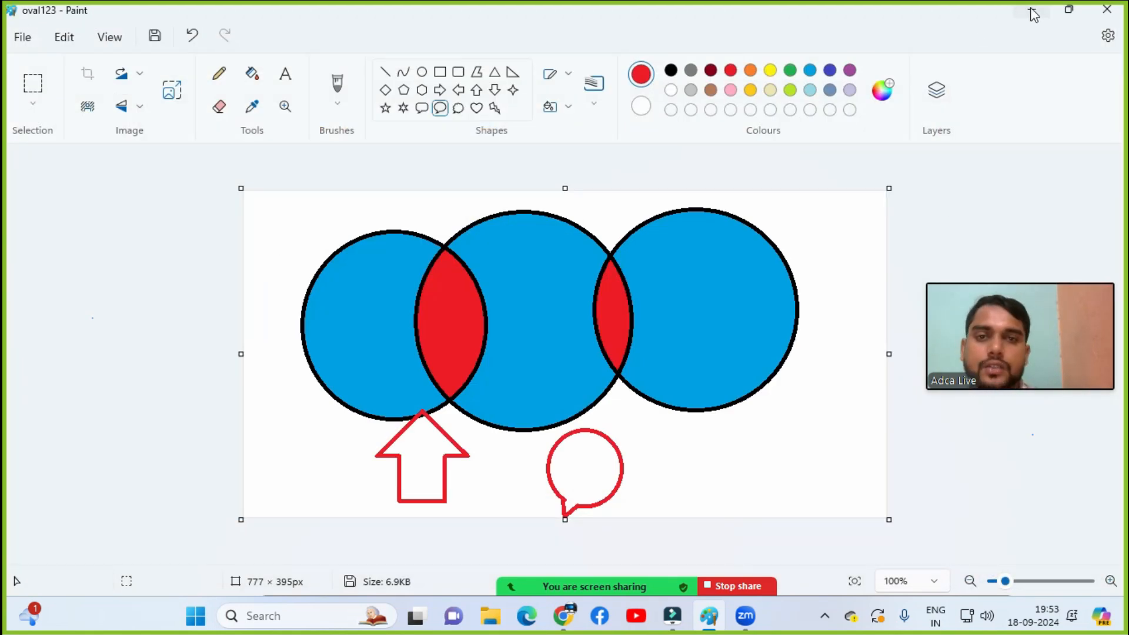
Step: View the oval and oval123 pictures from the desktop to compare them, and return to the Paint window
{"action": "left_click", "coordinate": [1033, 13]}
{"action": "left_click", "coordinate": [1033, 12]}
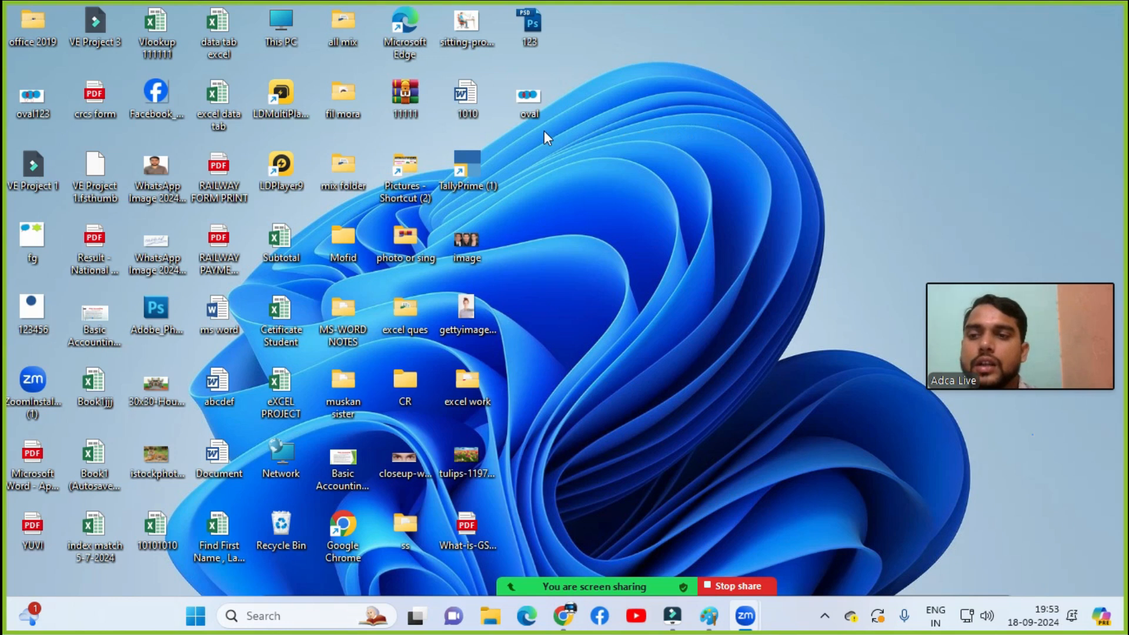
{"action": "double_click", "coordinate": [534, 103]}
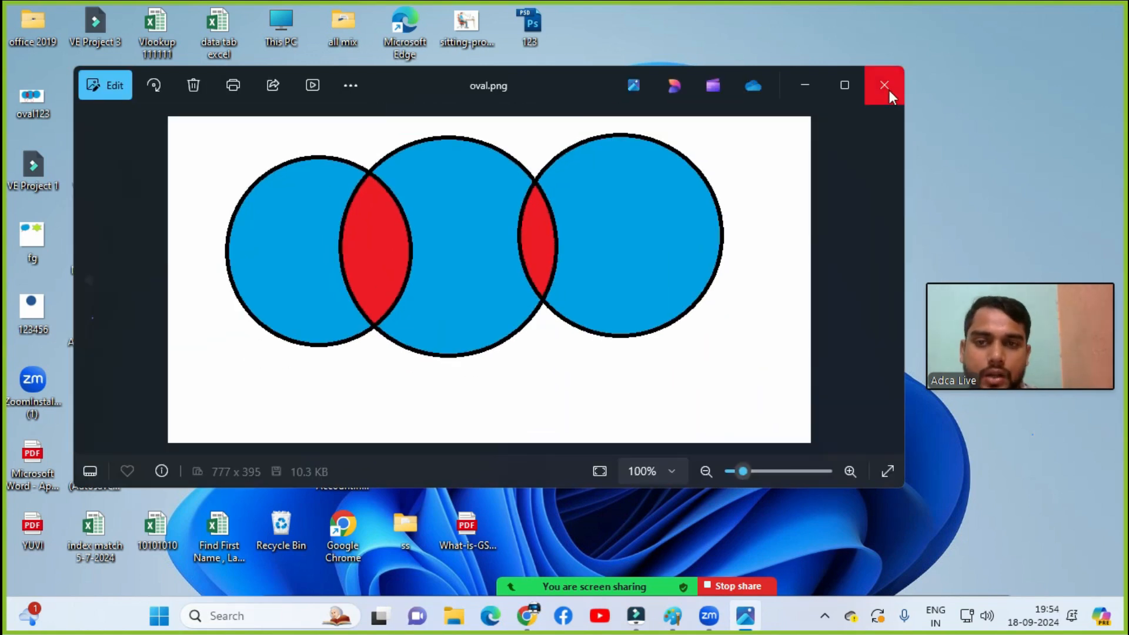
{"action": "left_click", "coordinate": [888, 88]}
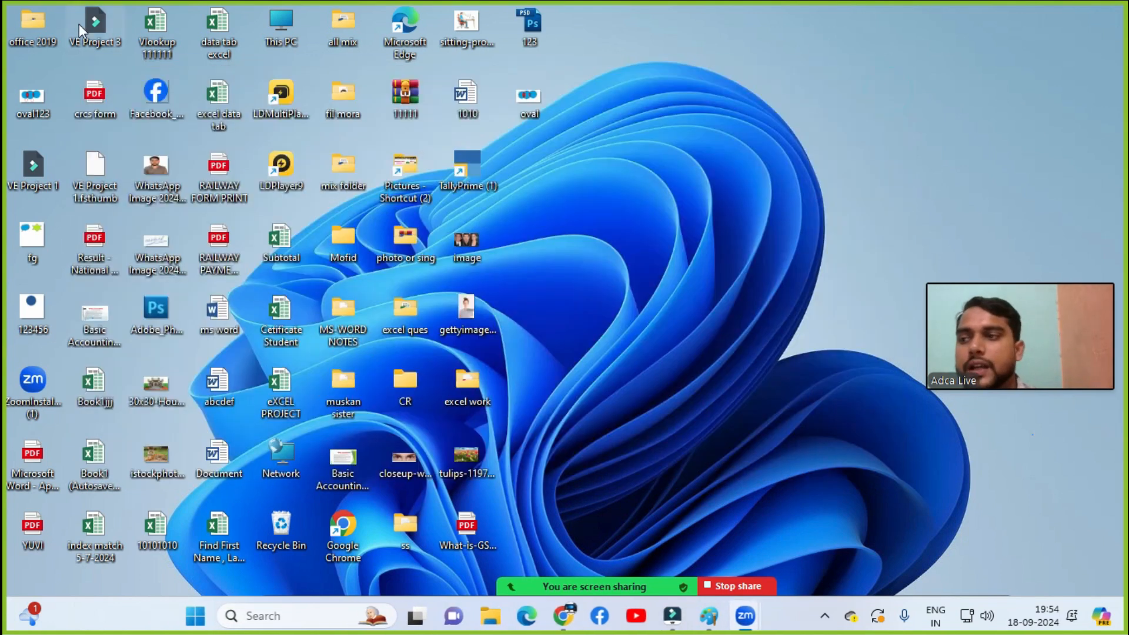
{"action": "double_click", "coordinate": [24, 100]}
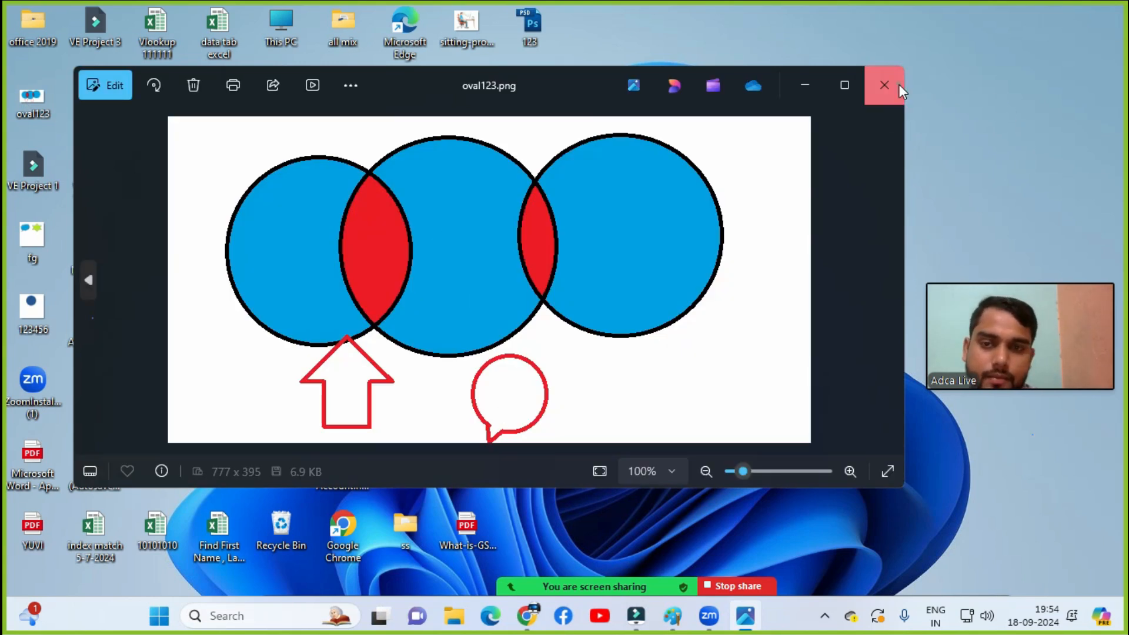
{"action": "left_click", "coordinate": [883, 85]}
{"action": "mouse_move", "coordinate": [569, 628]}
{"action": "left_click", "coordinate": [558, 552]}
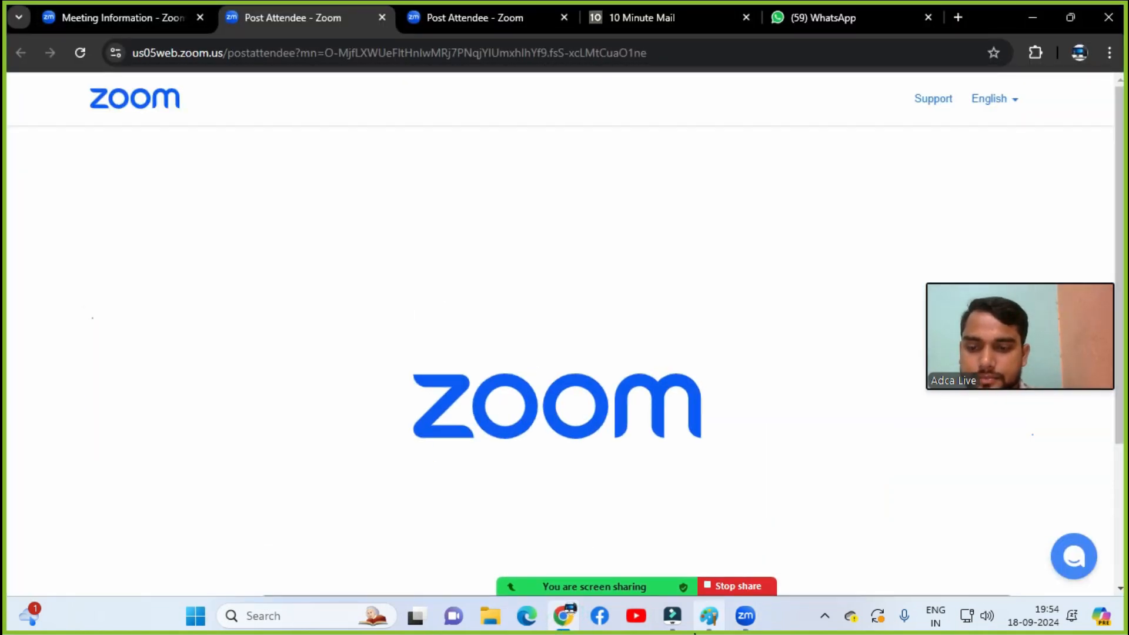
{"action": "left_click", "coordinate": [708, 615]}
Step: Examine how oval123 is laid out on the page in the print preview, and close the preview
{"action": "left_click", "coordinate": [27, 37]}
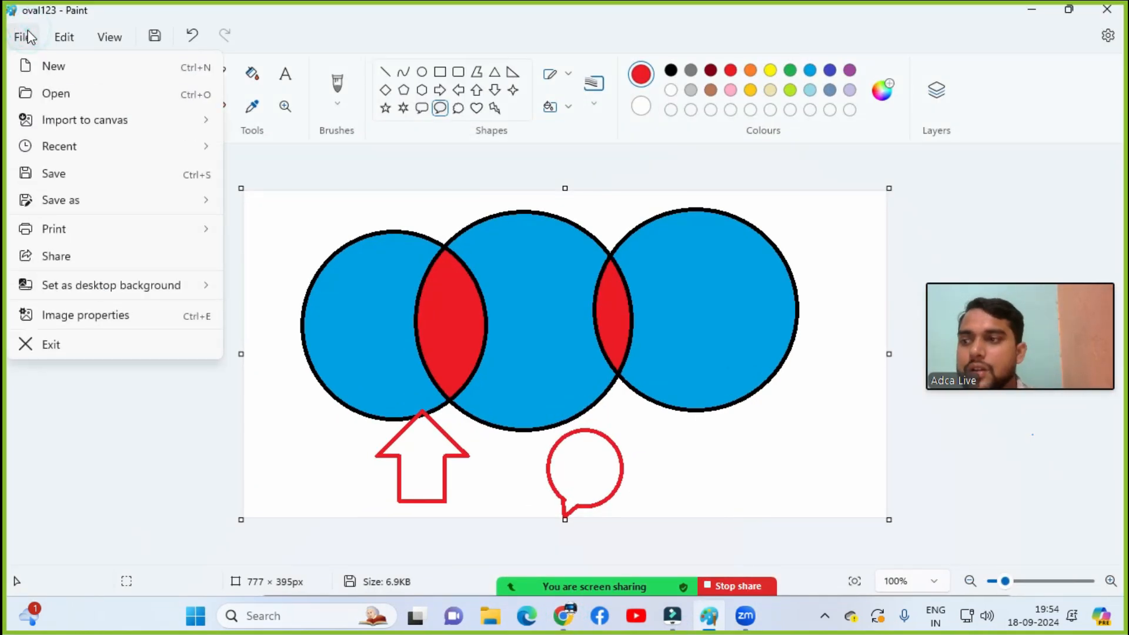
{"action": "mouse_move", "coordinate": [49, 233]}
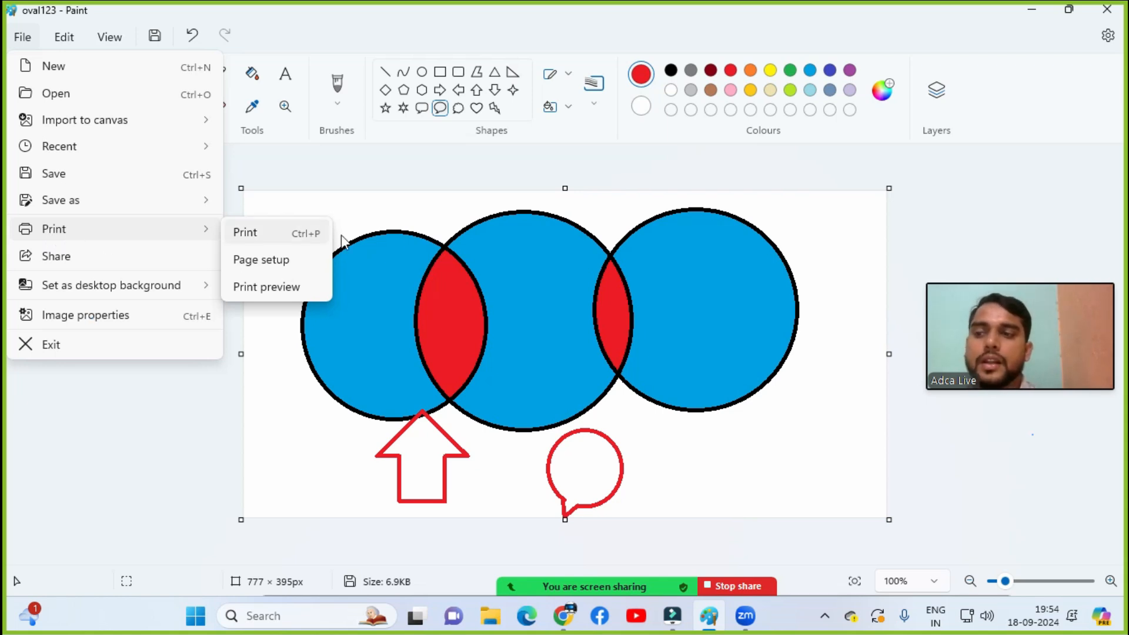
{"action": "left_click", "coordinate": [419, 233]}
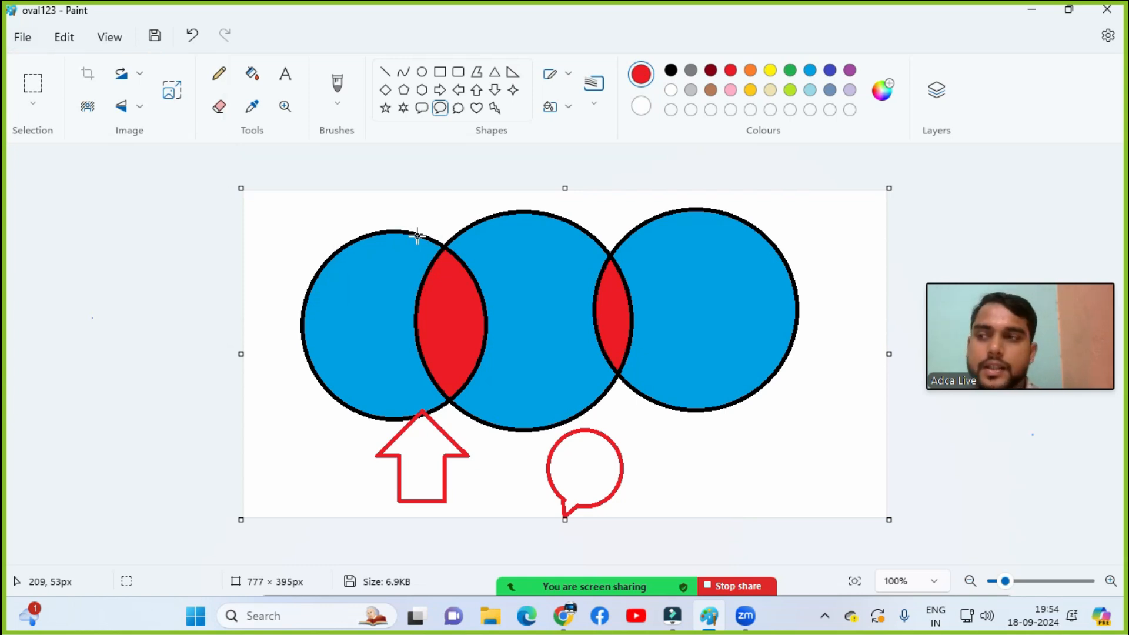
{"action": "left_click", "coordinate": [27, 45]}
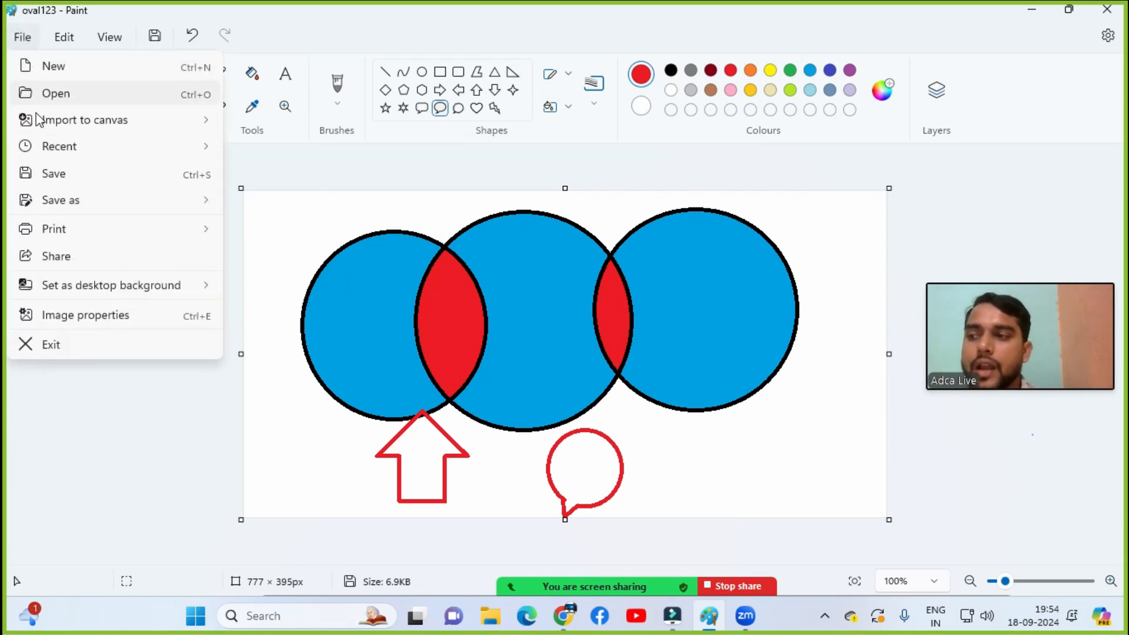
{"action": "mouse_move", "coordinate": [40, 231]}
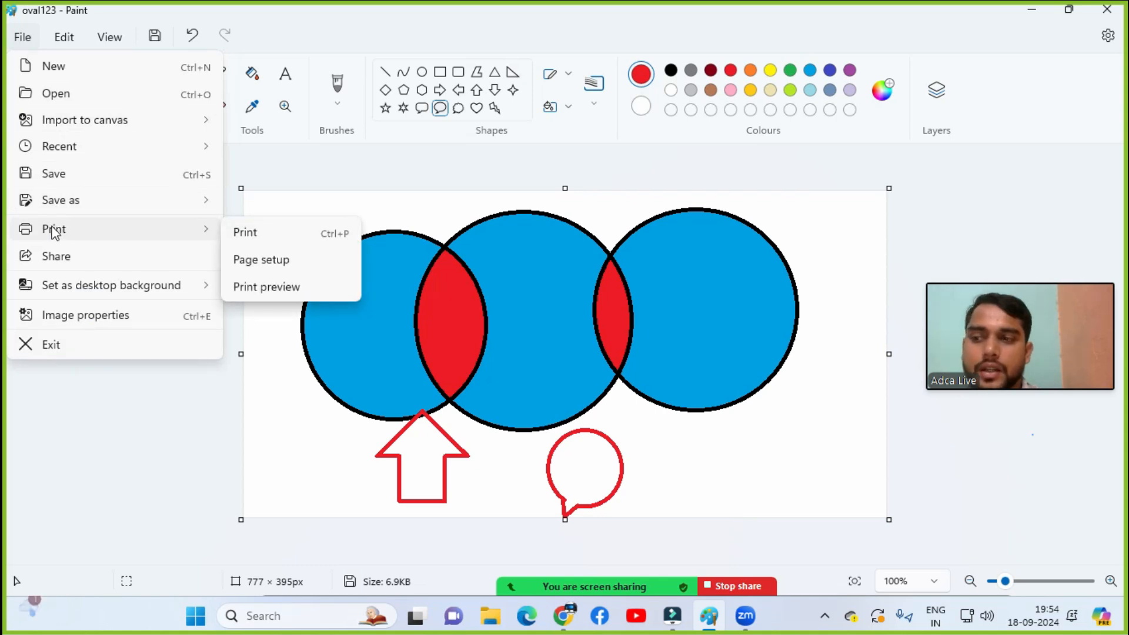
{"action": "left_click", "coordinate": [257, 288]}
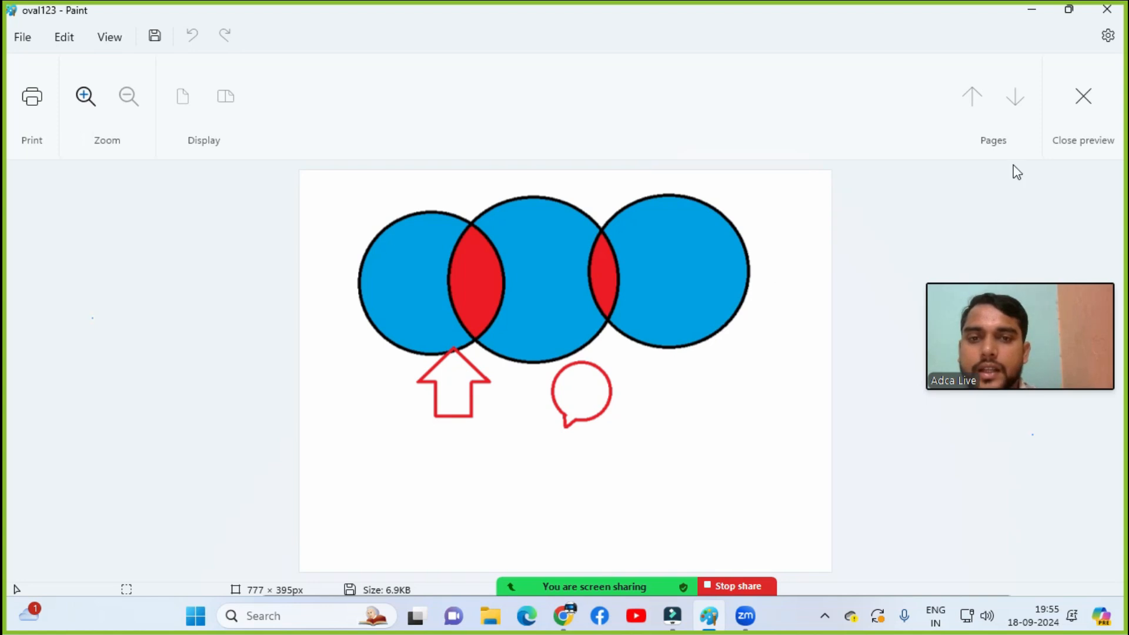
{"action": "left_click", "coordinate": [1083, 95]}
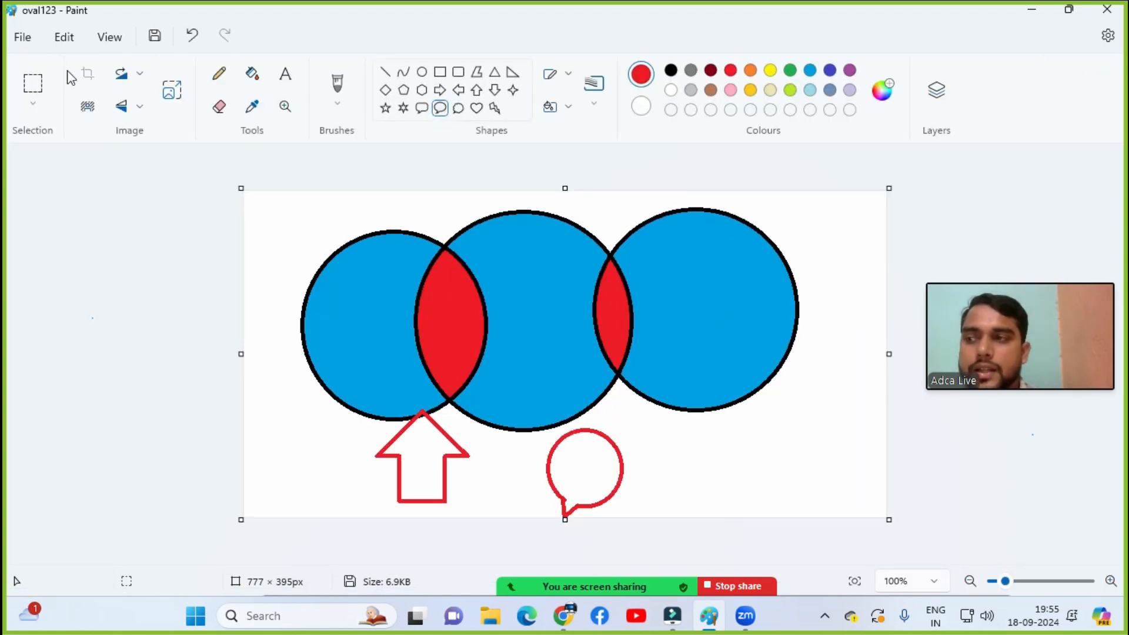
Step: Set the paper size to A4 in the print page setup
{"action": "left_click", "coordinate": [22, 37]}
{"action": "mouse_move", "coordinate": [159, 237]}
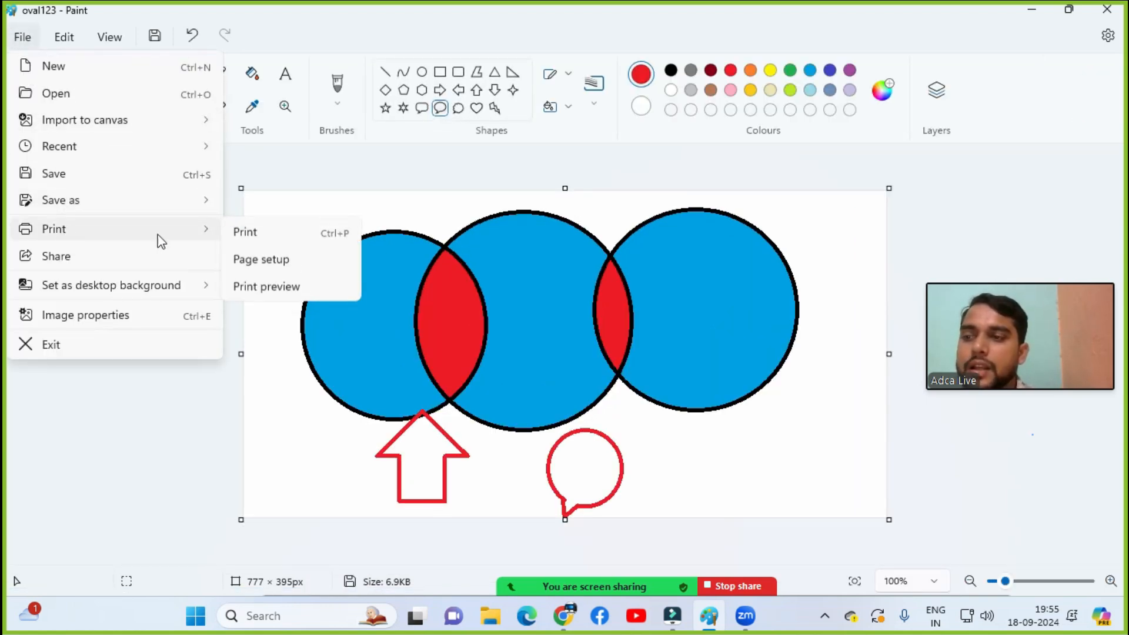
{"action": "left_click", "coordinate": [268, 260]}
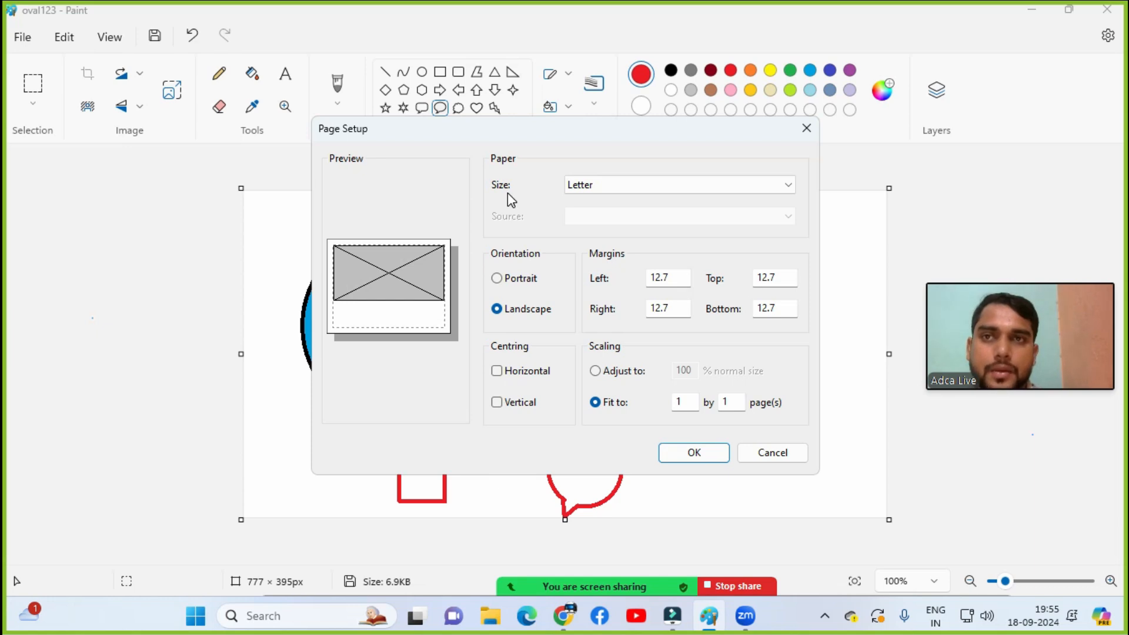
{"action": "left_click", "coordinate": [615, 193]}
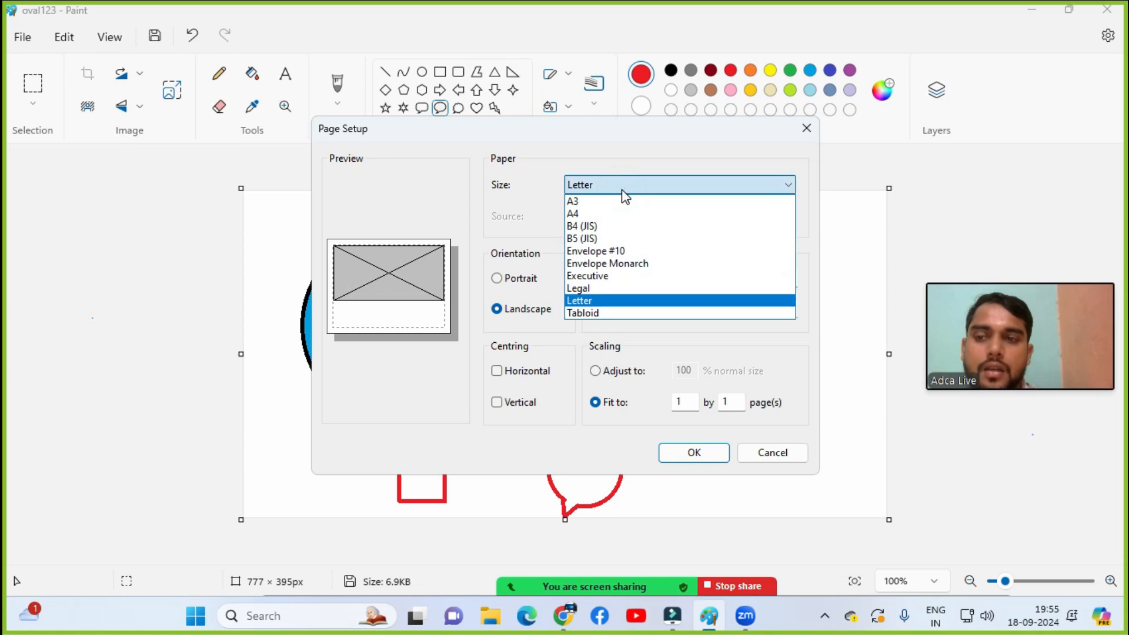
{"action": "left_click", "coordinate": [585, 214]}
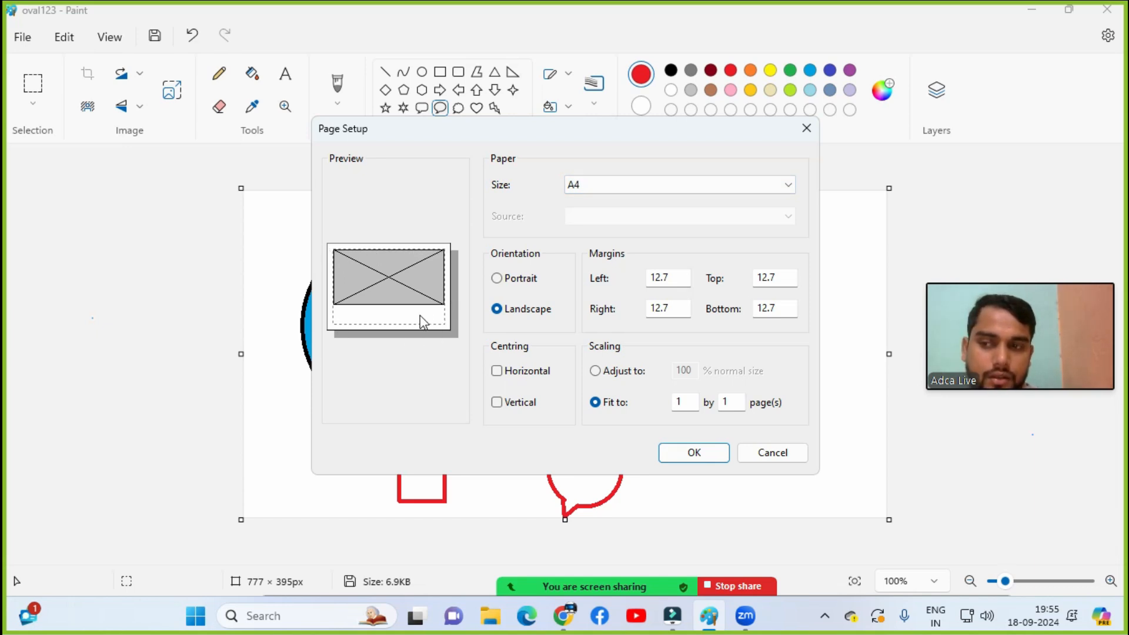
Step: Try the A3 paper size in the page setup and return the size to A4
{"action": "left_click", "coordinate": [652, 185]}
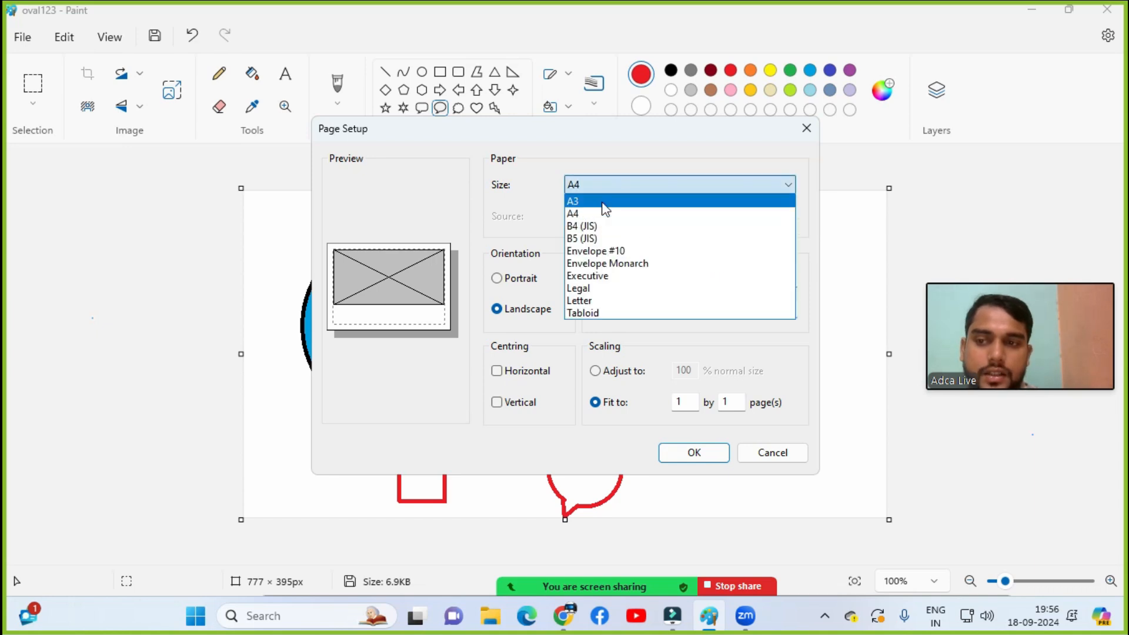
{"action": "left_click", "coordinate": [584, 203]}
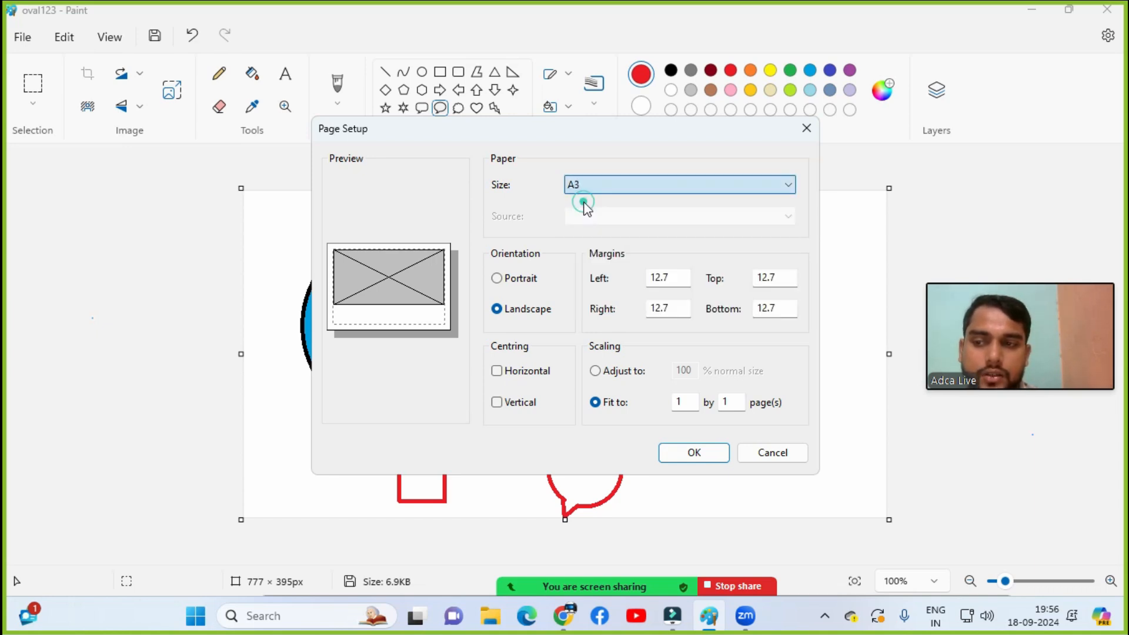
{"action": "left_click", "coordinate": [591, 189]}
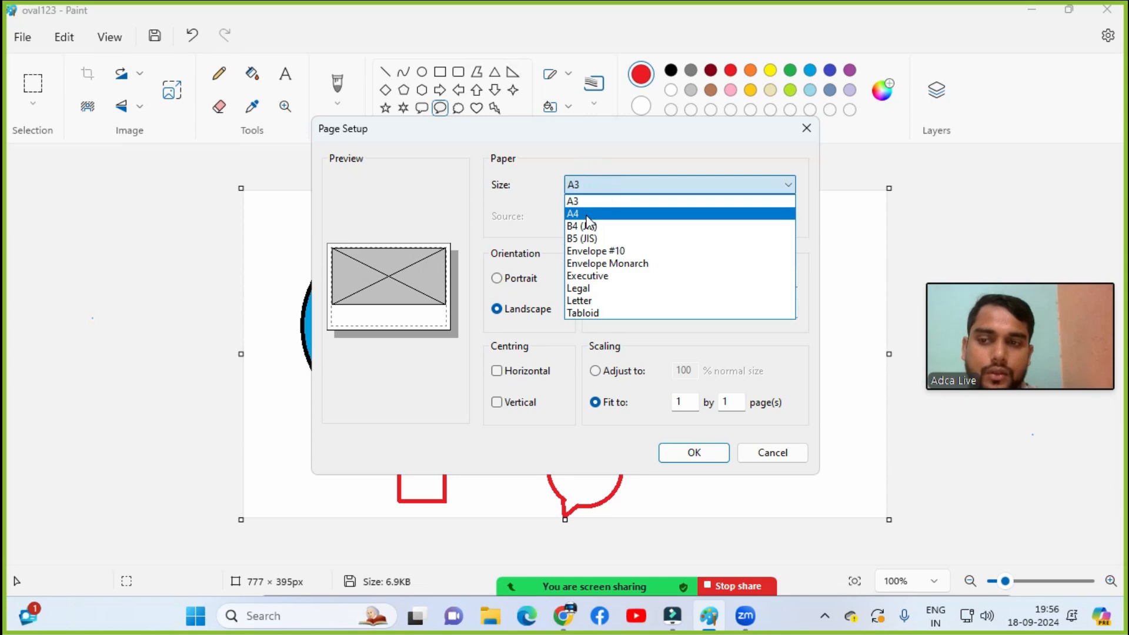
{"action": "left_click", "coordinate": [588, 218]}
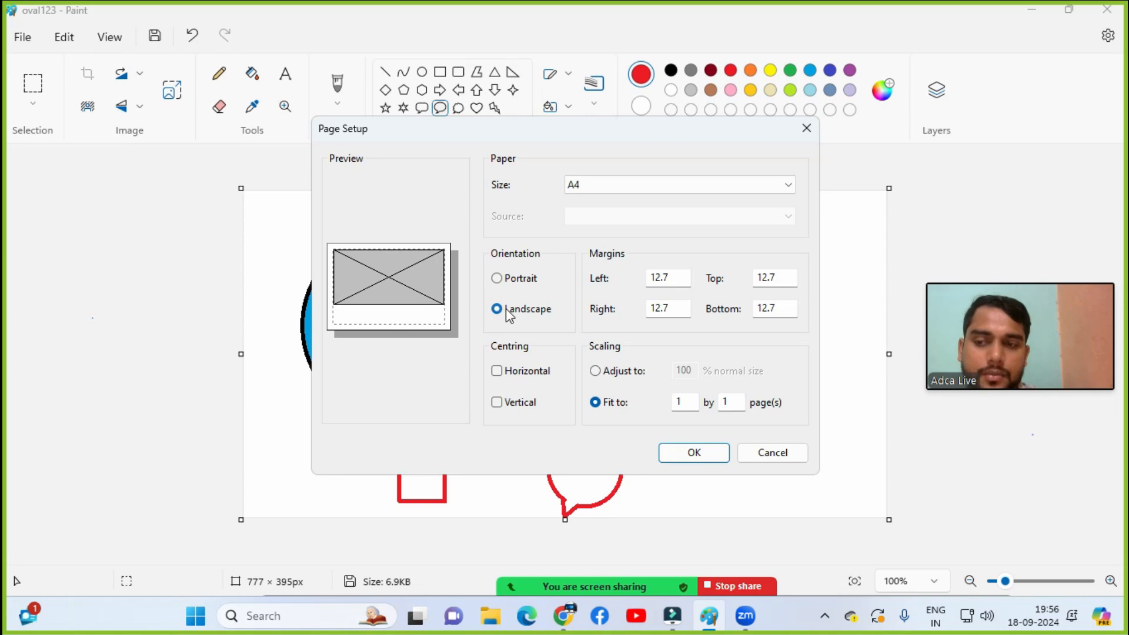
Step: Set the page orientation to Portrait and the left margin to 5, and apply the page setup
{"action": "left_click", "coordinate": [498, 280]}
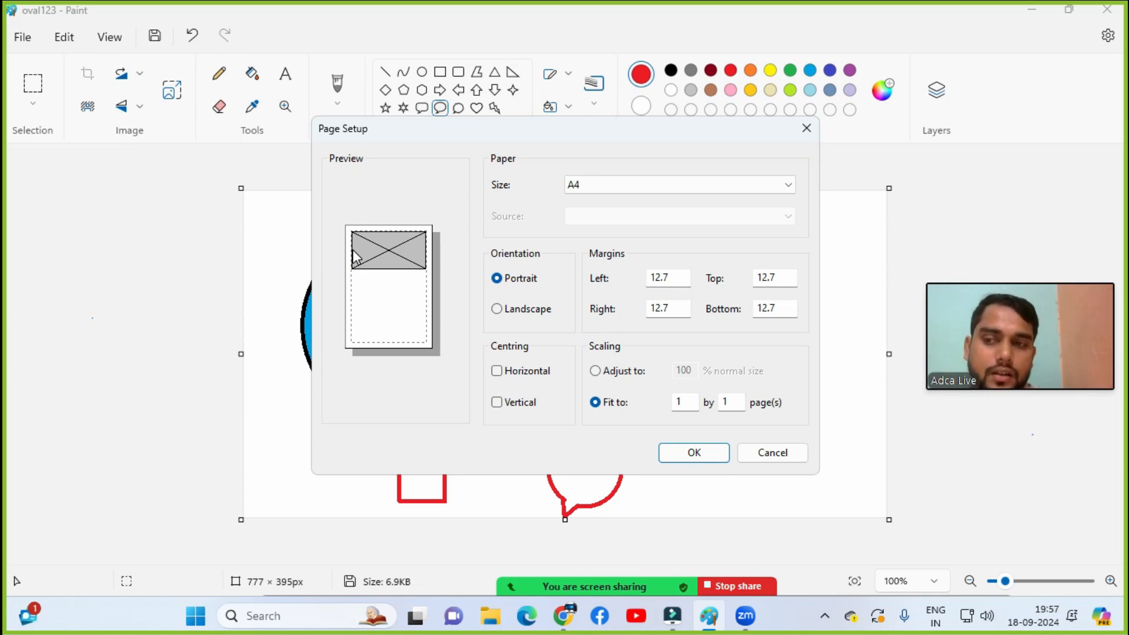
{"action": "double_click", "coordinate": [678, 278]}
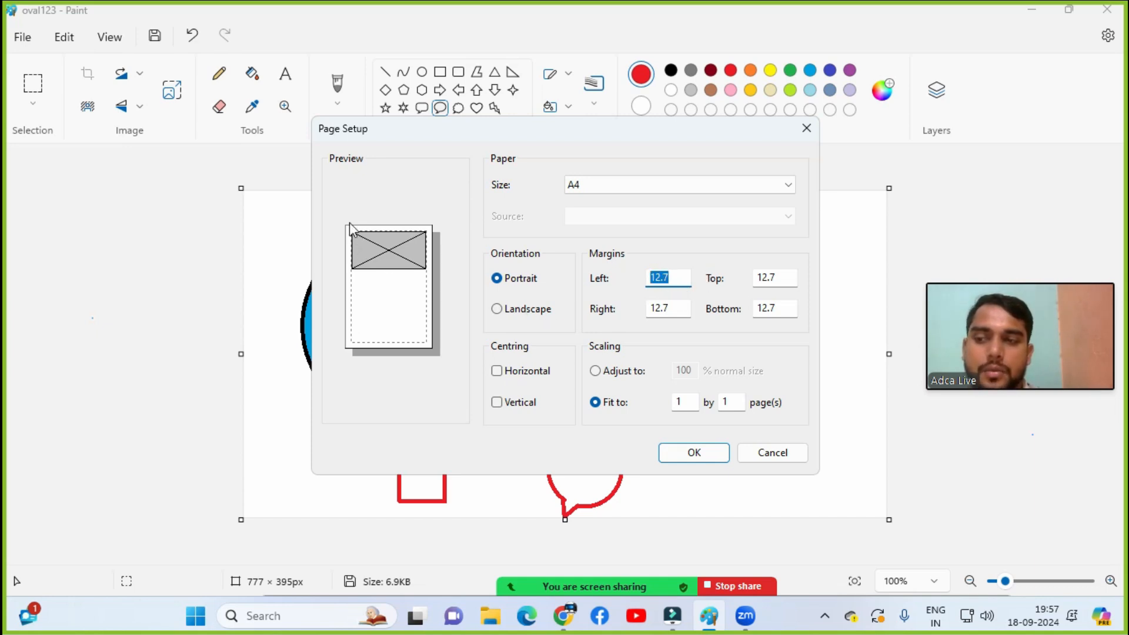
{"action": "type", "text": "5"}
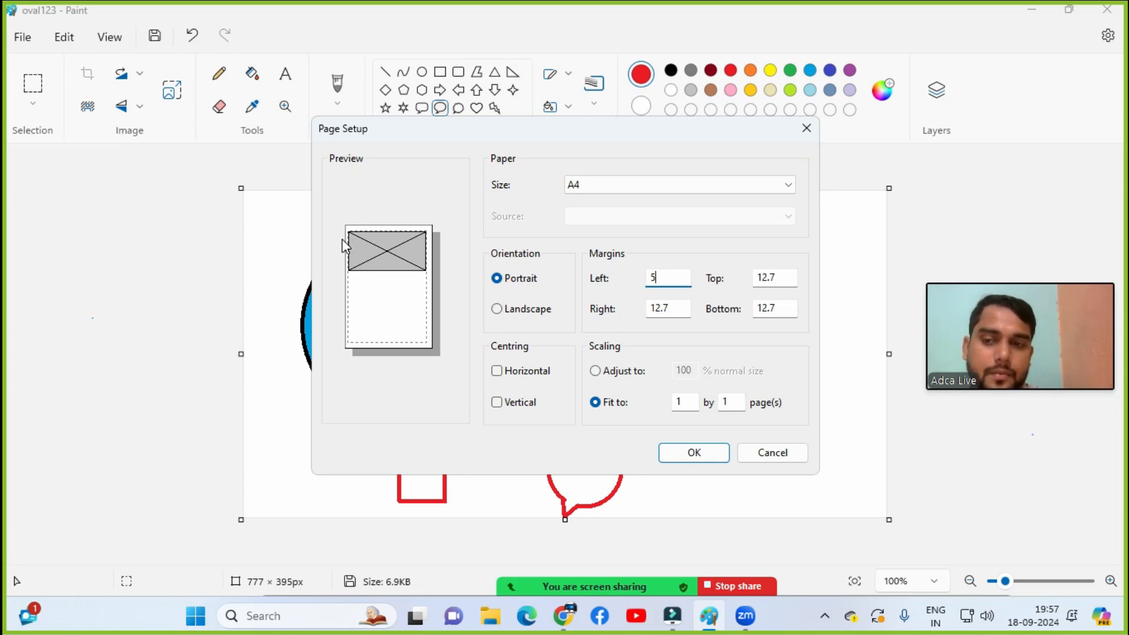
{"action": "left_click", "coordinate": [696, 452]}
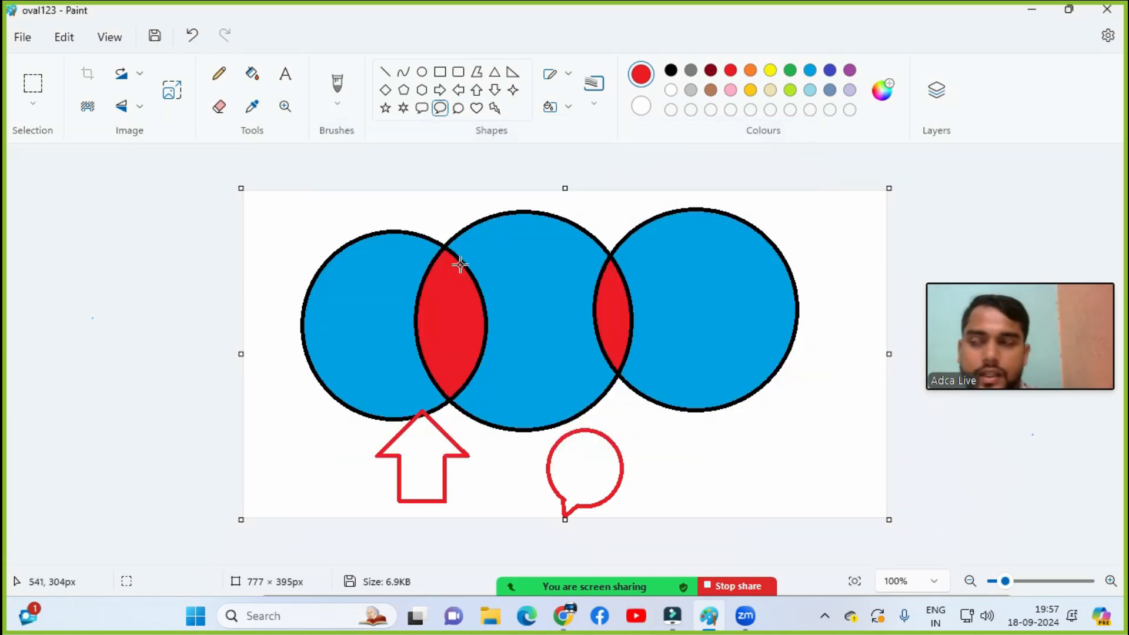
Step: Print the oval123 picture with Send To OneNote 16 as the printer
{"action": "left_click", "coordinate": [15, 41]}
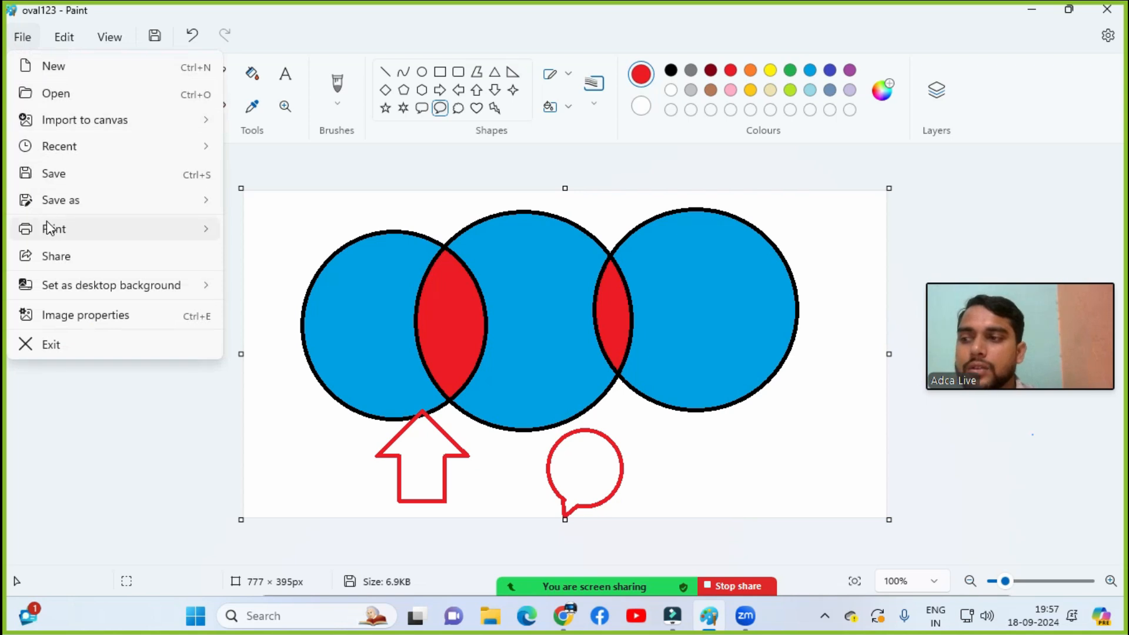
{"action": "mouse_move", "coordinate": [55, 228]}
{"action": "left_click", "coordinate": [245, 233]}
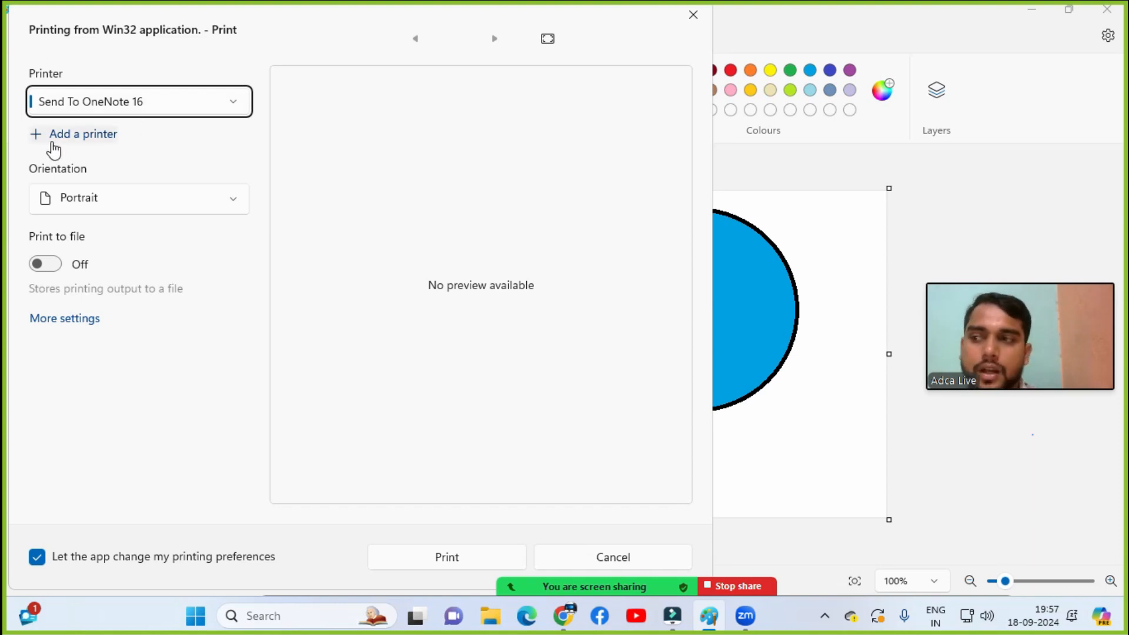
{"action": "left_click", "coordinate": [66, 101]}
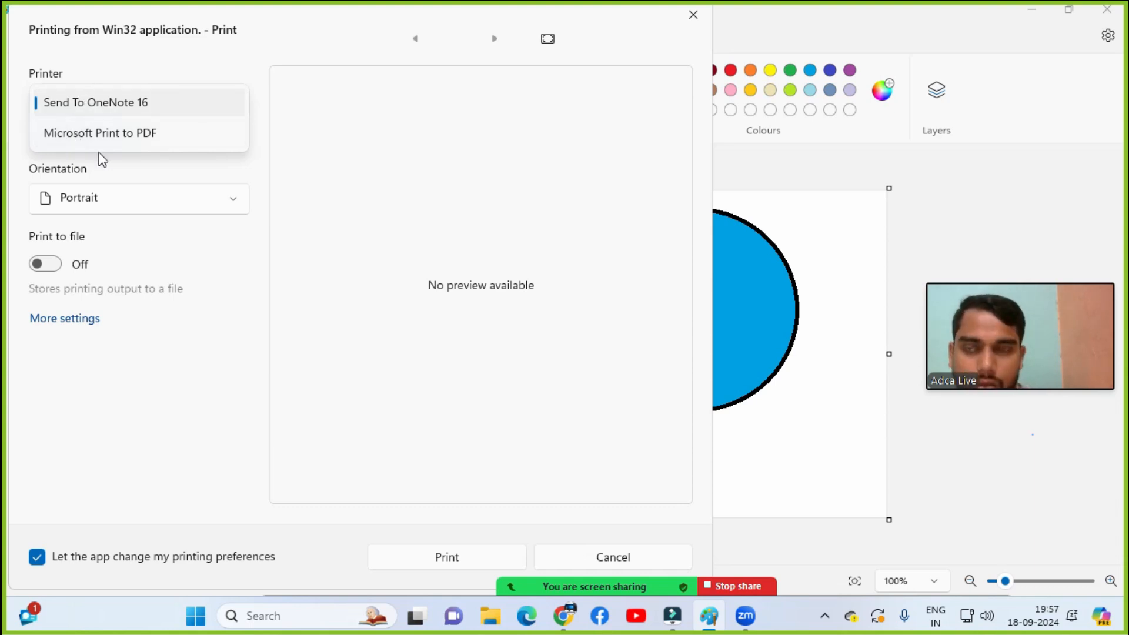
{"action": "left_click", "coordinate": [140, 101]}
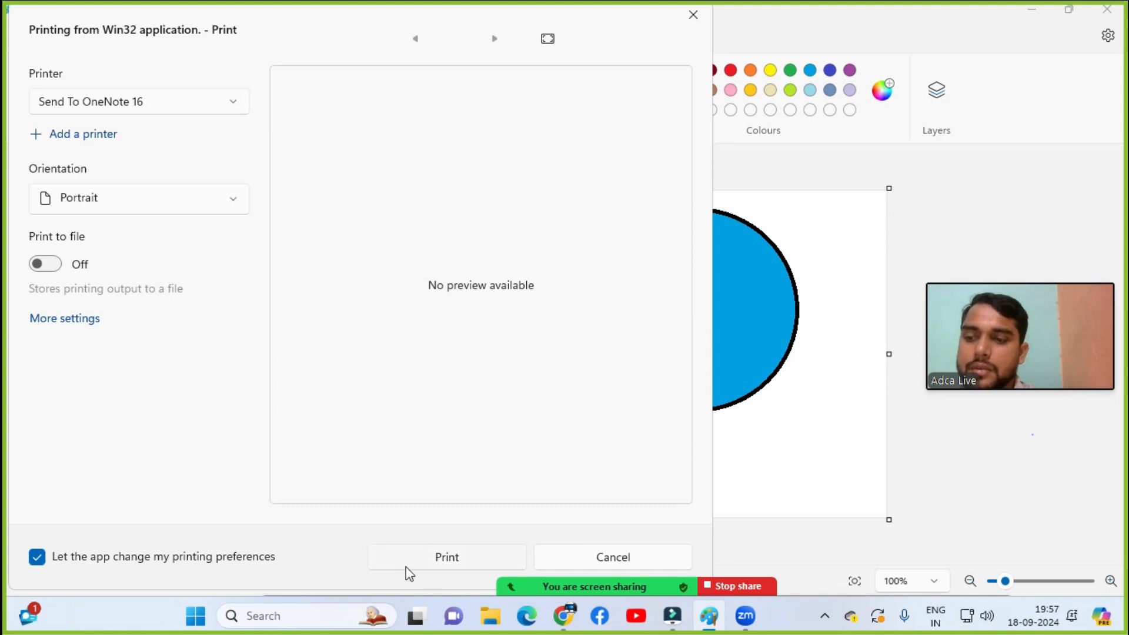
{"action": "left_click", "coordinate": [443, 559]}
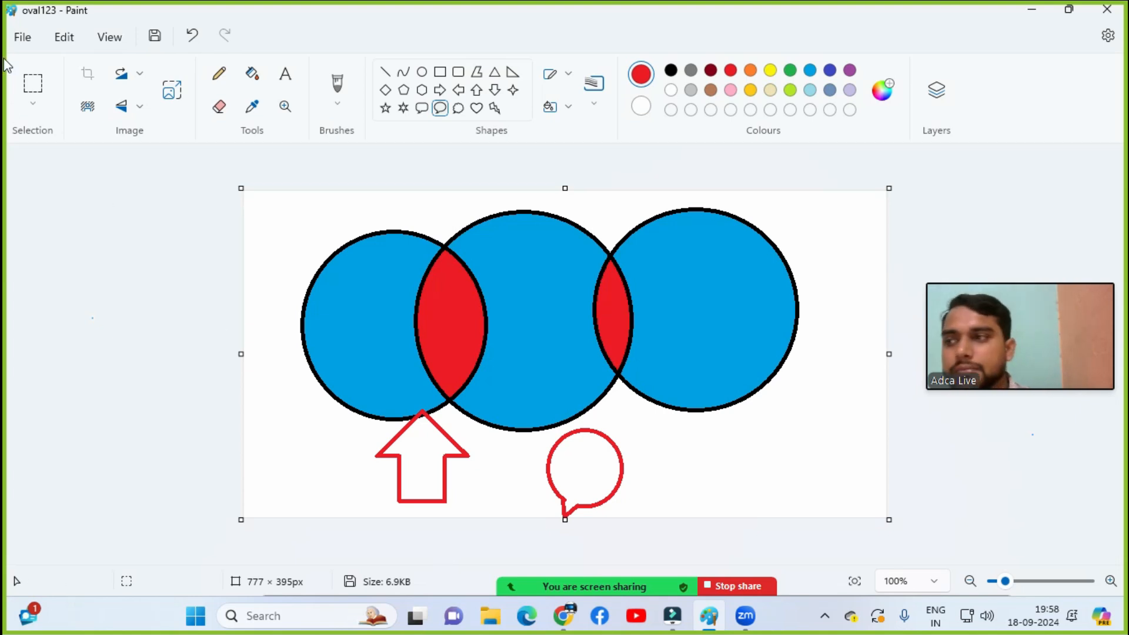
Step: View the sharing options for the oval123 picture and close them
{"action": "left_click", "coordinate": [22, 37]}
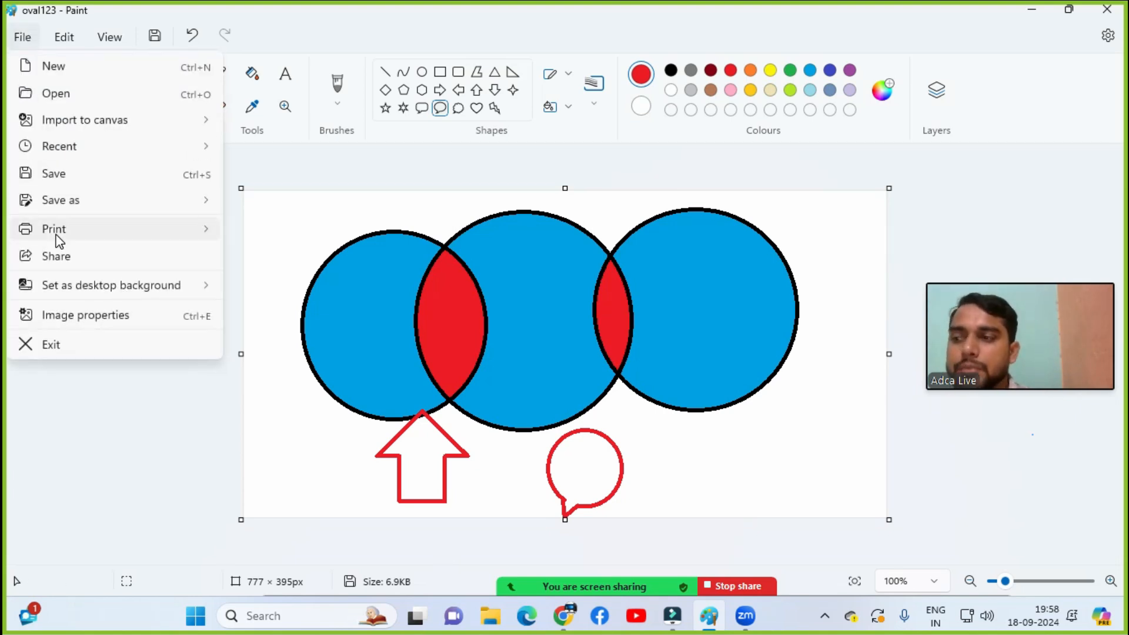
{"action": "mouse_move", "coordinate": [59, 238]}
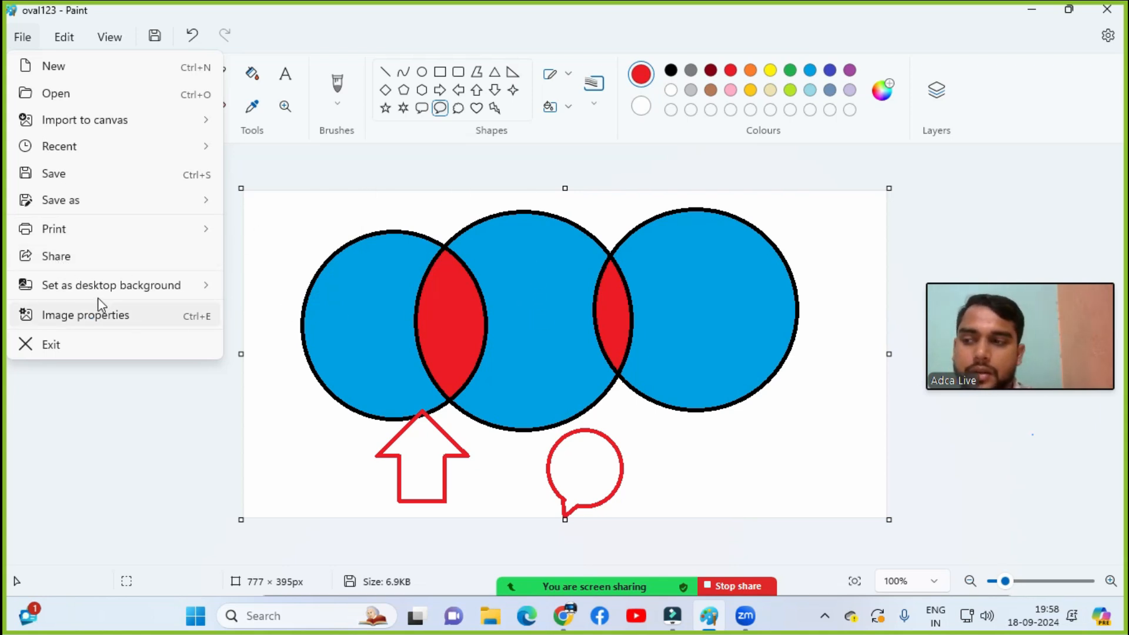
{"action": "left_click", "coordinate": [41, 262]}
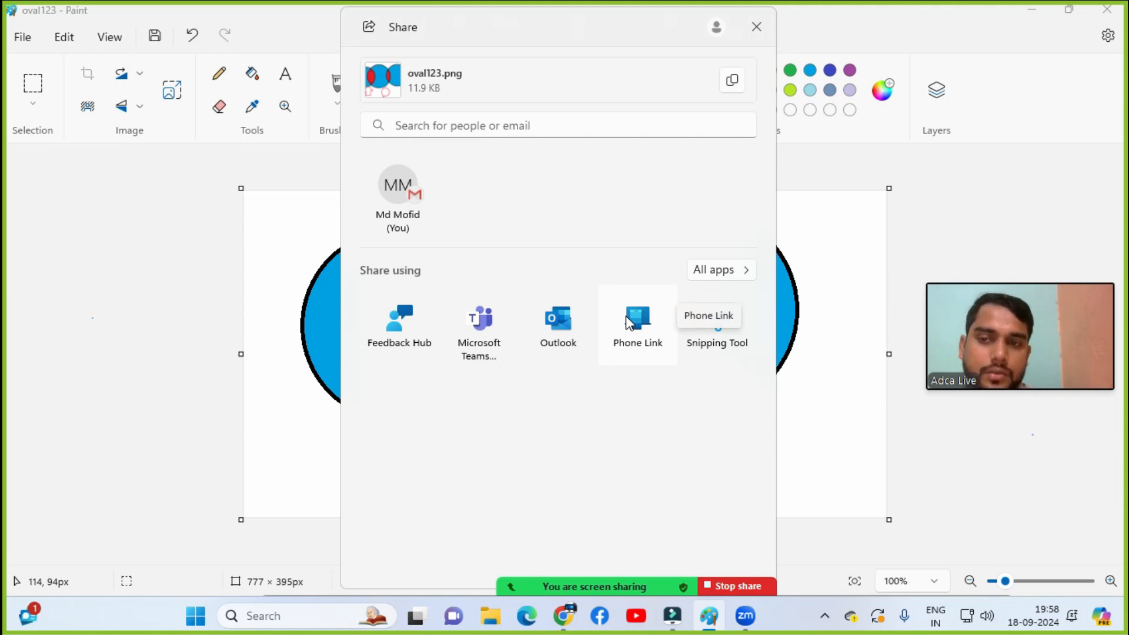
{"action": "left_click", "coordinate": [756, 27]}
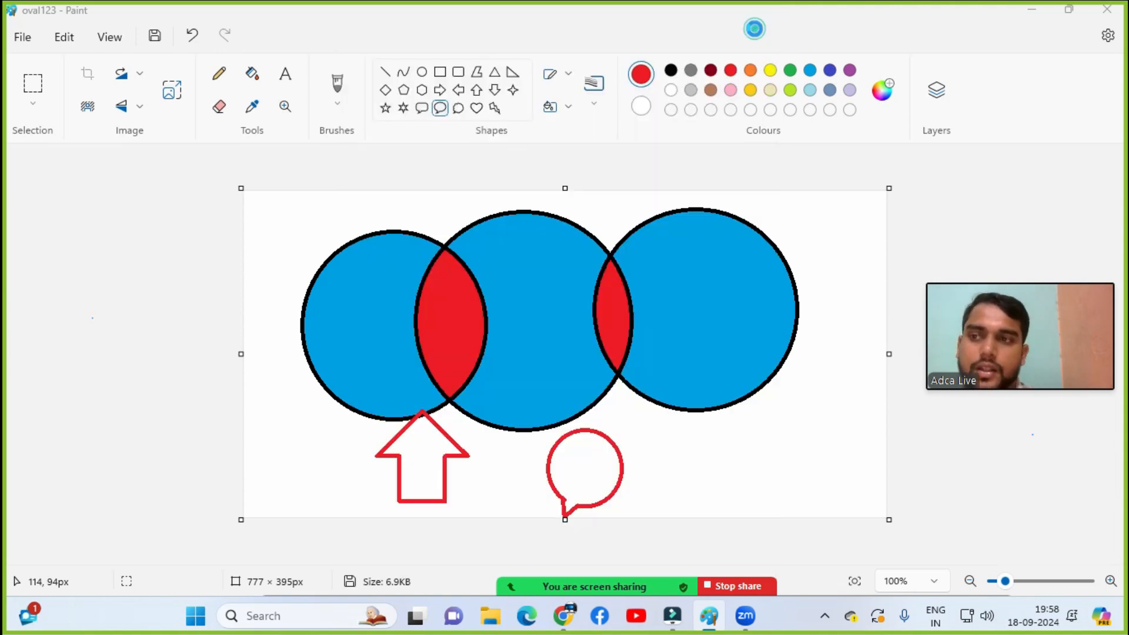
Step: View the current desktop background, dismiss the OneNote message, and return to the Paint window
{"action": "left_click", "coordinate": [22, 37]}
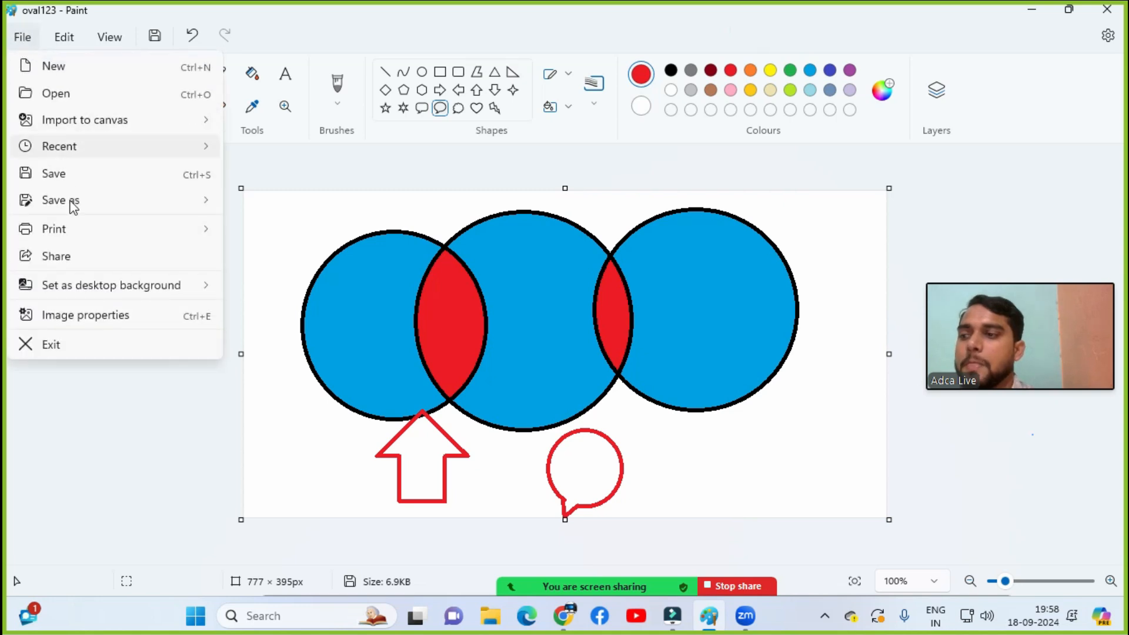
{"action": "mouse_move", "coordinate": [48, 291]}
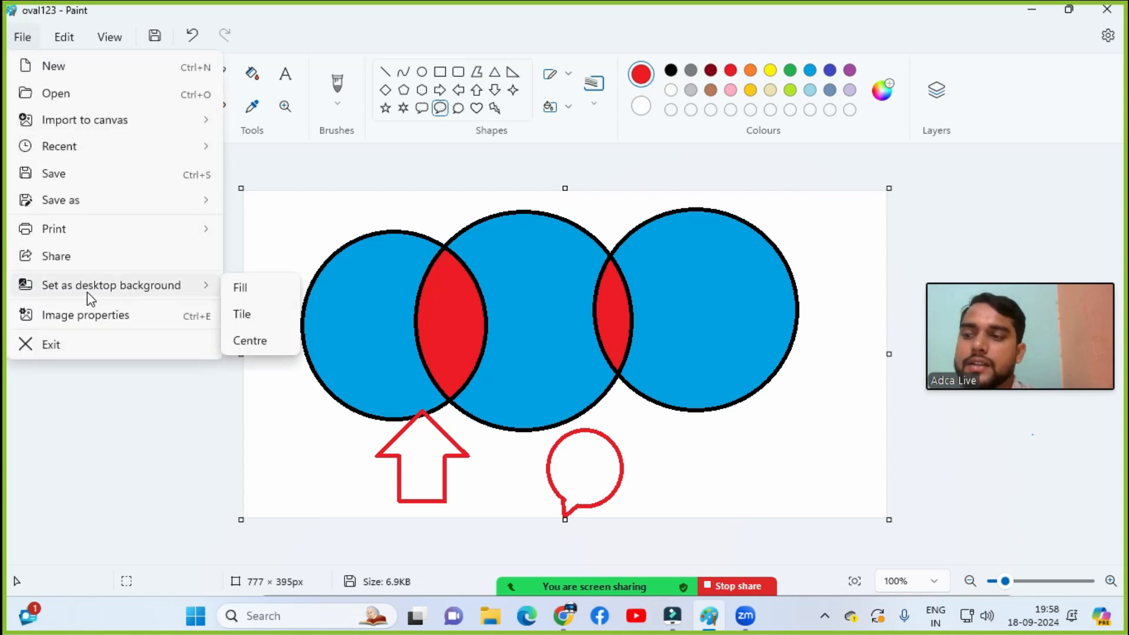
{"action": "left_click", "coordinate": [537, 287]}
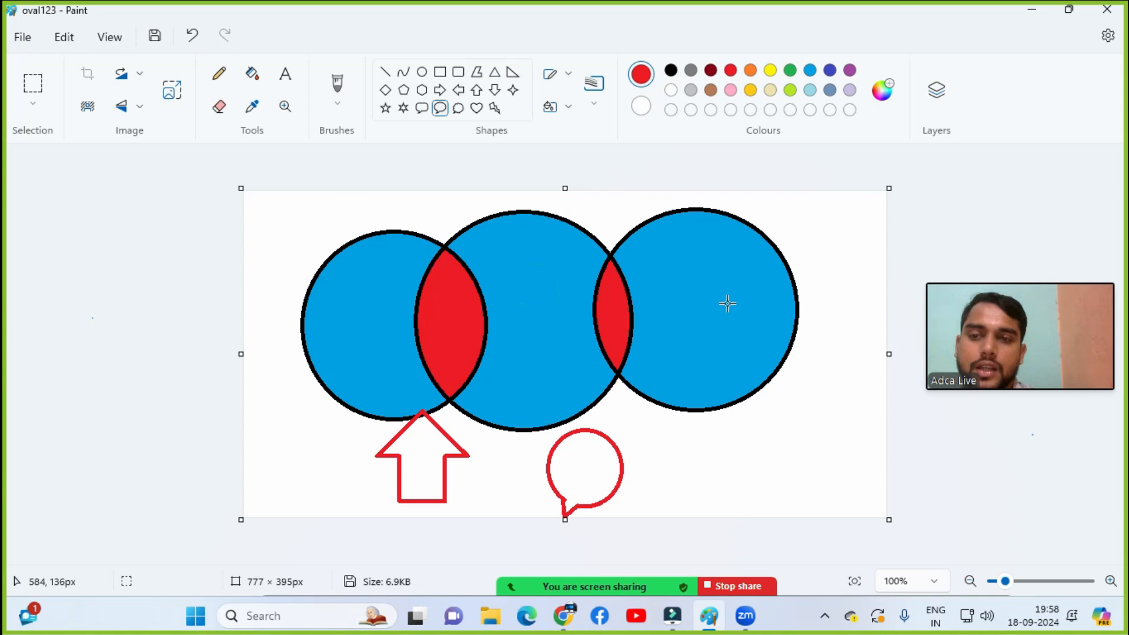
{"action": "left_click", "coordinate": [1032, 8]}
{"action": "left_click", "coordinate": [1030, 11]}
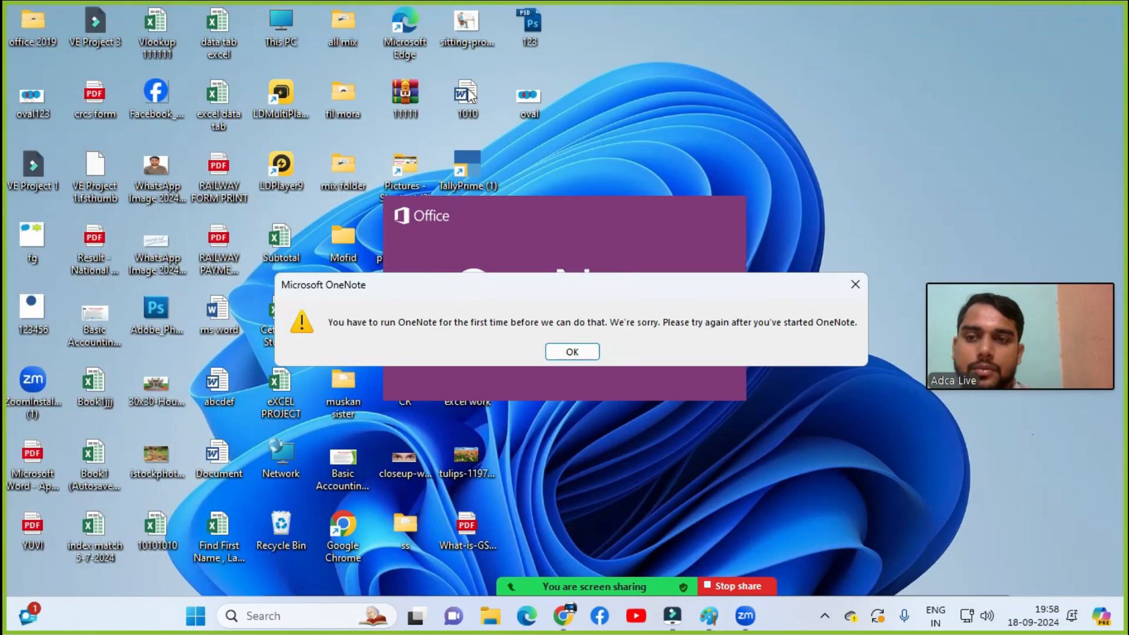
{"action": "left_click", "coordinate": [855, 283]}
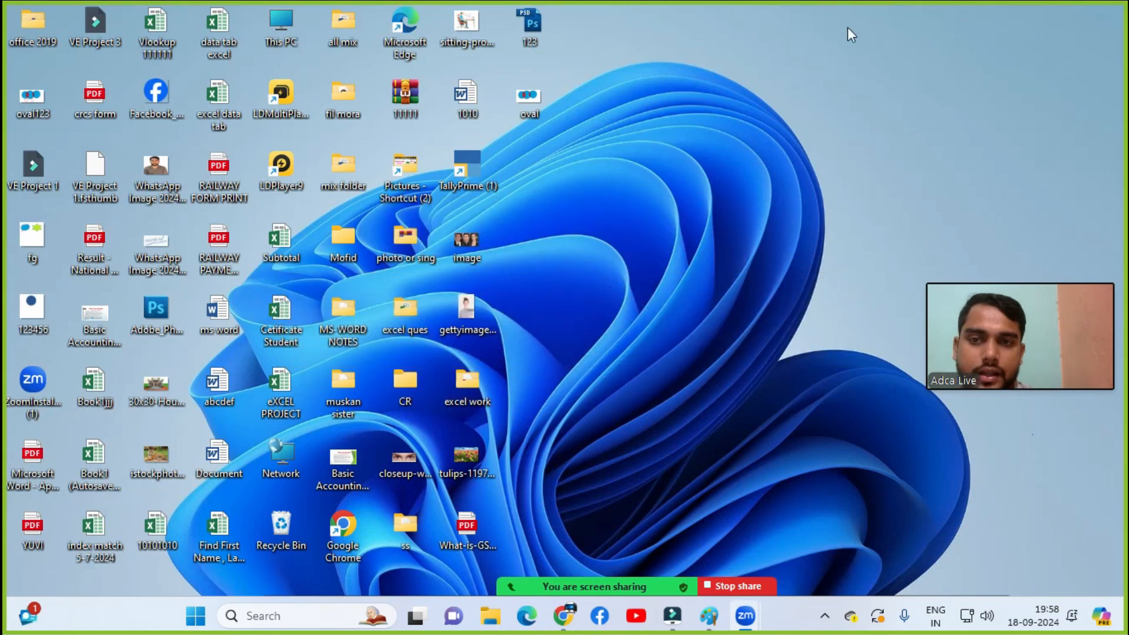
{"action": "left_click", "coordinate": [708, 615]}
Step: Set the picture as the desktop background in Centre mode, check it on the desktop, and return to Paint
{"action": "left_click", "coordinate": [22, 37]}
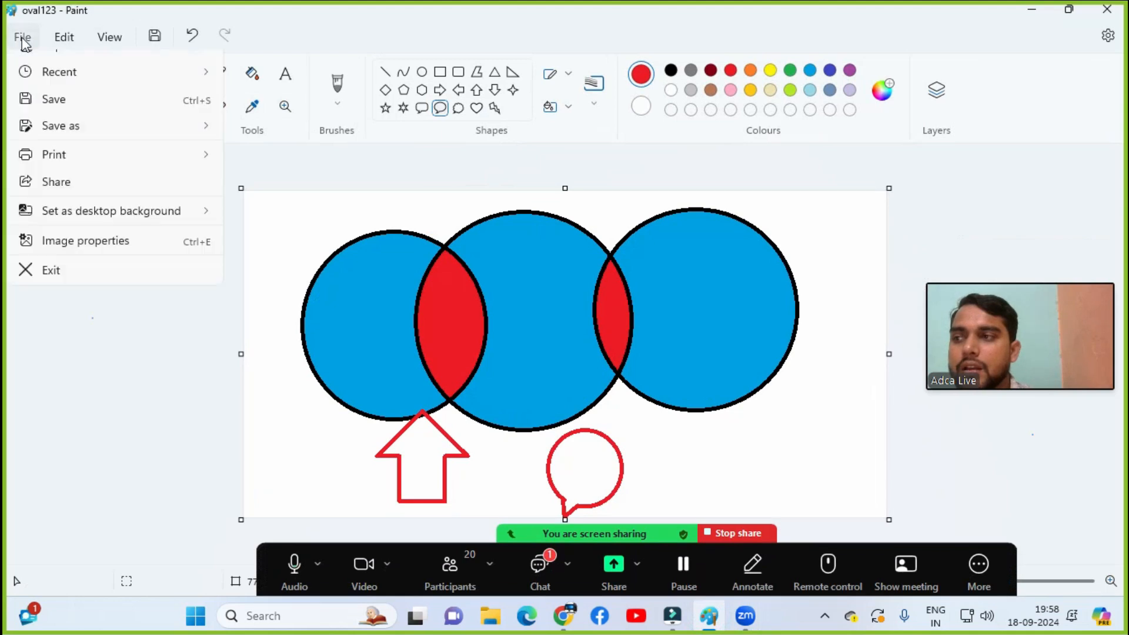
{"action": "mouse_move", "coordinate": [106, 288]}
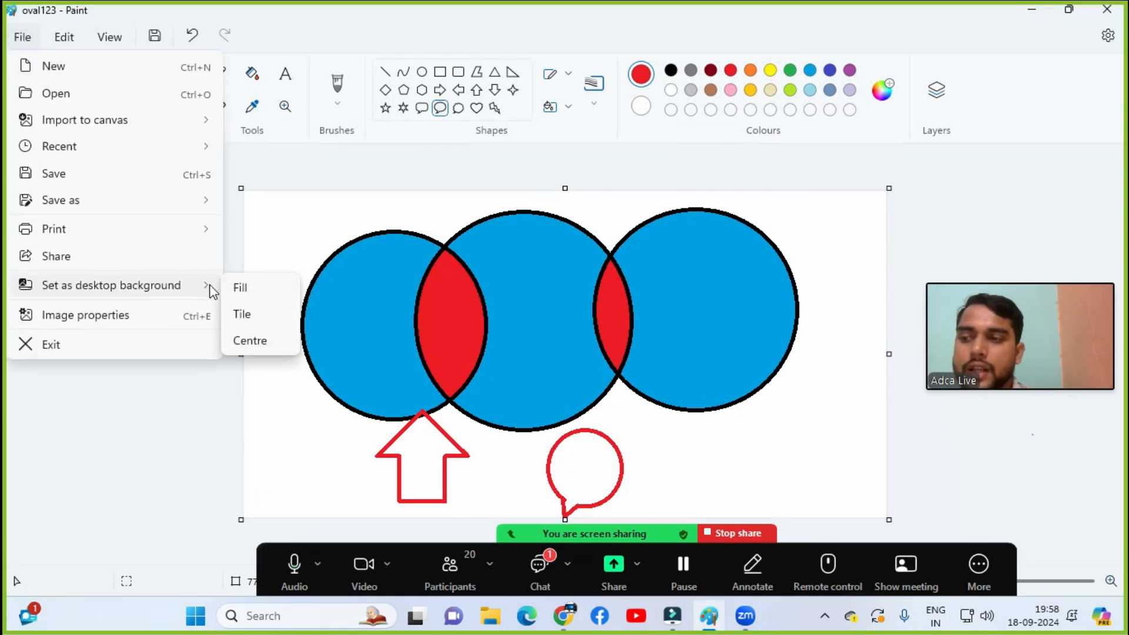
{"action": "left_click", "coordinate": [251, 342]}
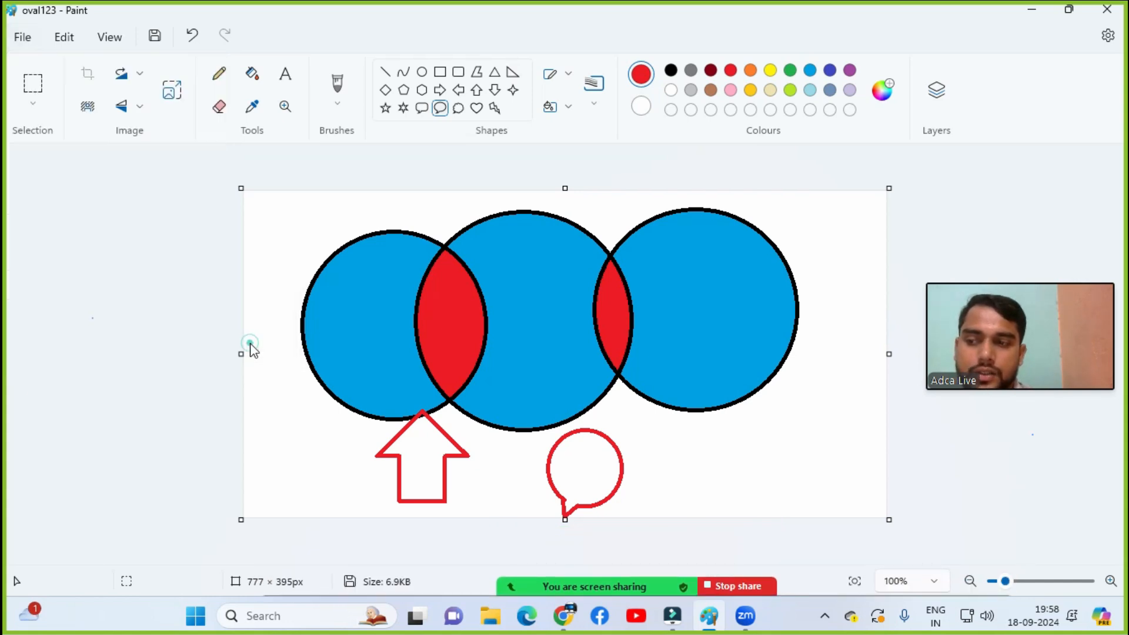
{"action": "left_click", "coordinate": [1032, 13]}
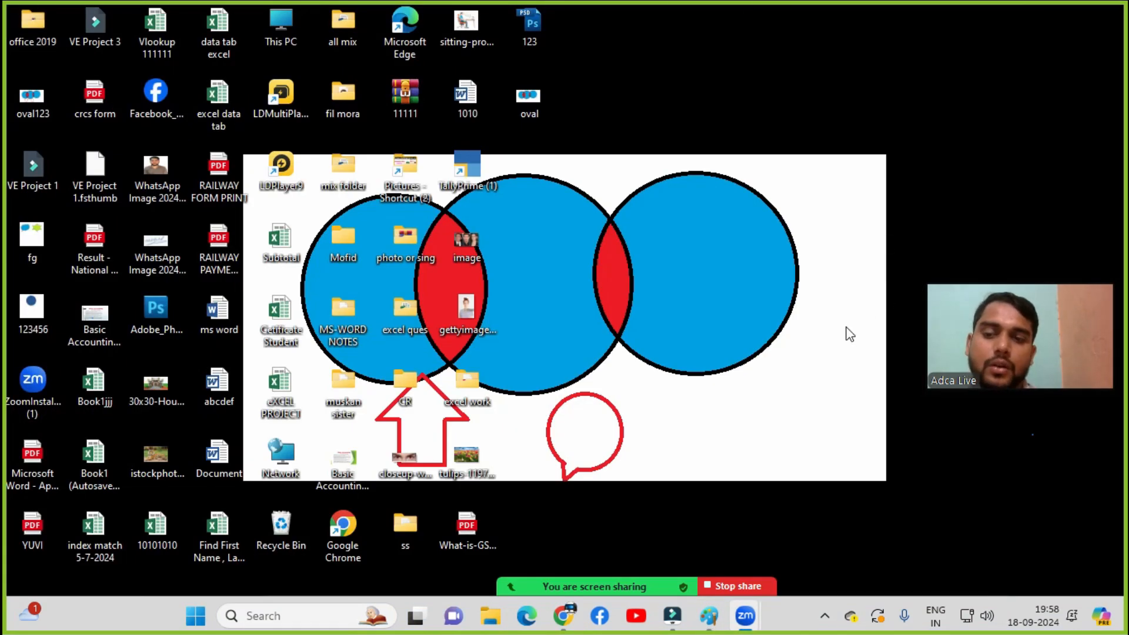
{"action": "left_click", "coordinate": [716, 618]}
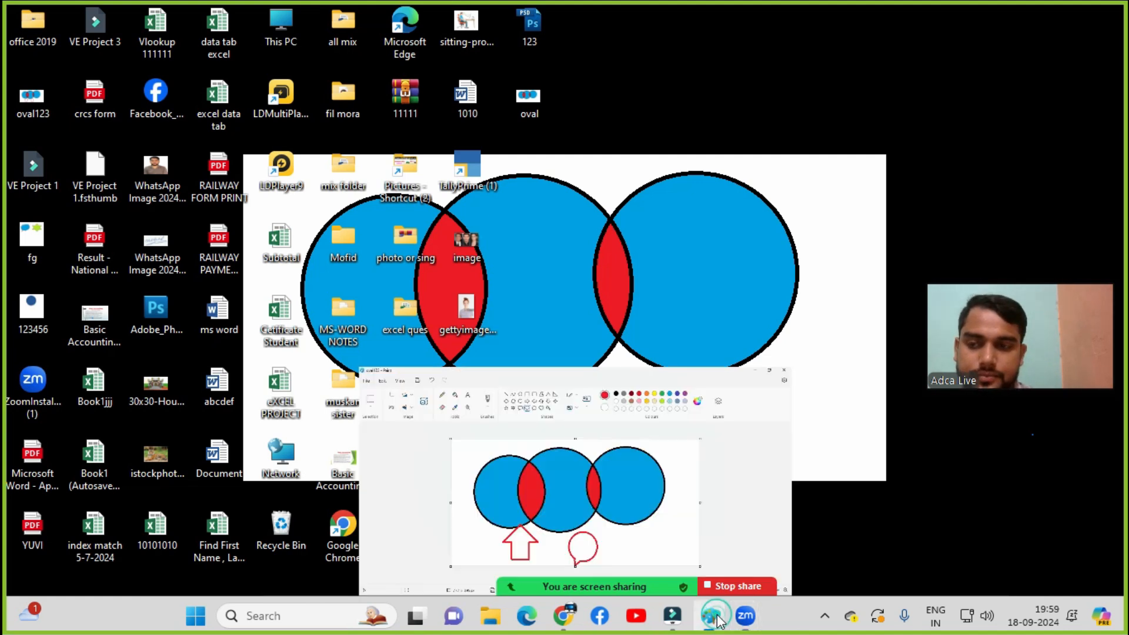
Step: View the image properties of the oval123 picture and close them
{"action": "left_click", "coordinate": [22, 37]}
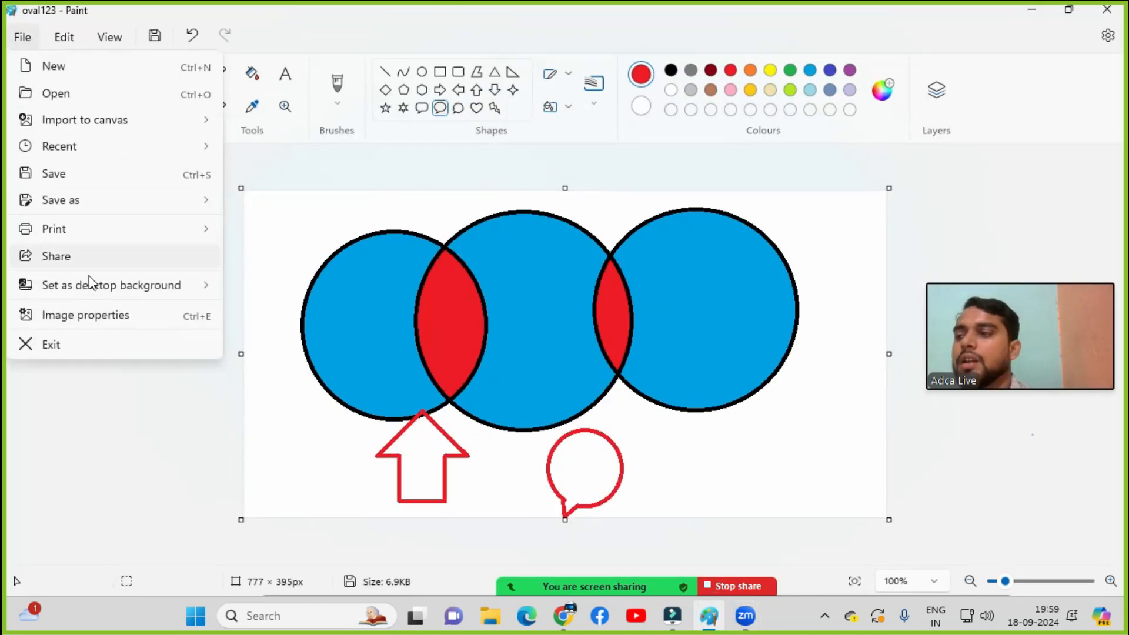
{"action": "left_click", "coordinate": [138, 316]}
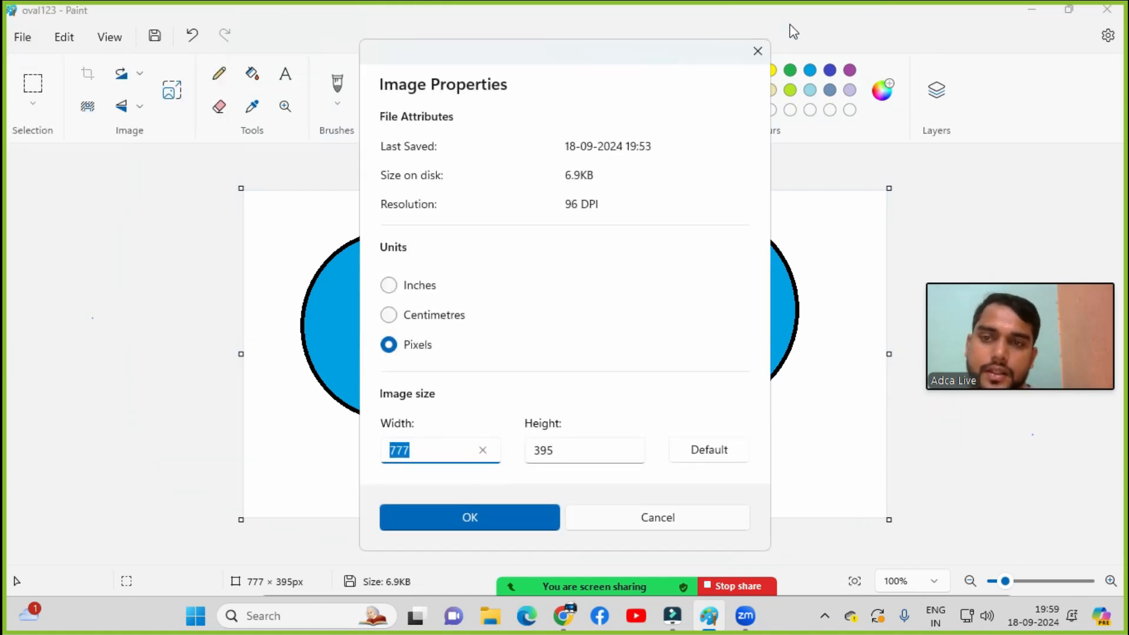
{"action": "left_click", "coordinate": [758, 51]}
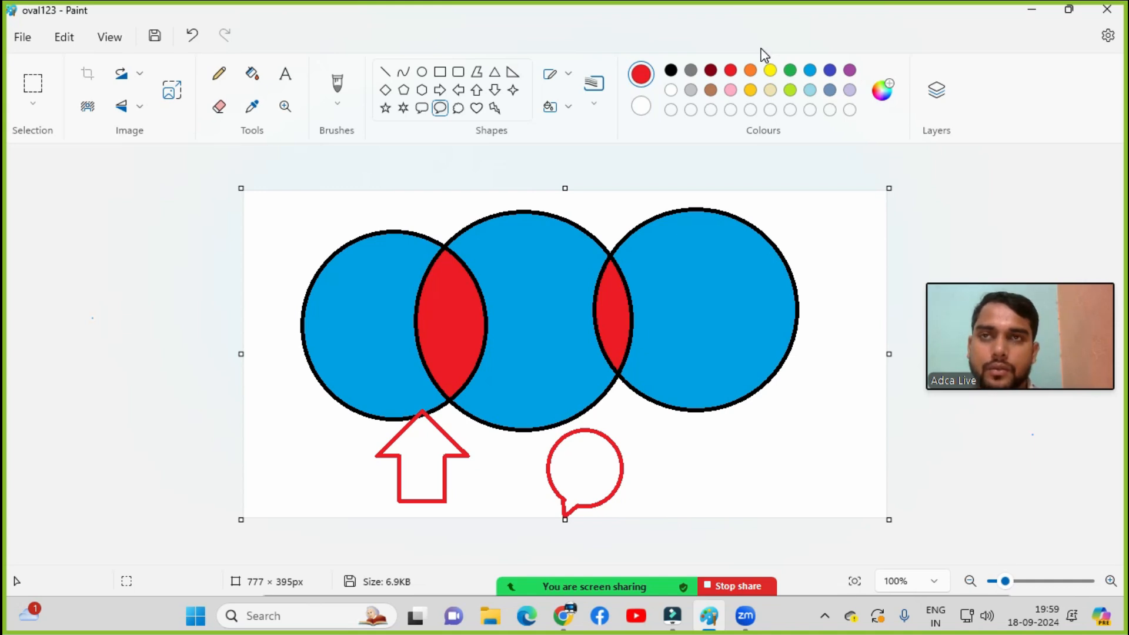
Step: Compare the picture's size in inches and centimetres in its image properties, and return the units to pixels
{"action": "left_click", "coordinate": [22, 36]}
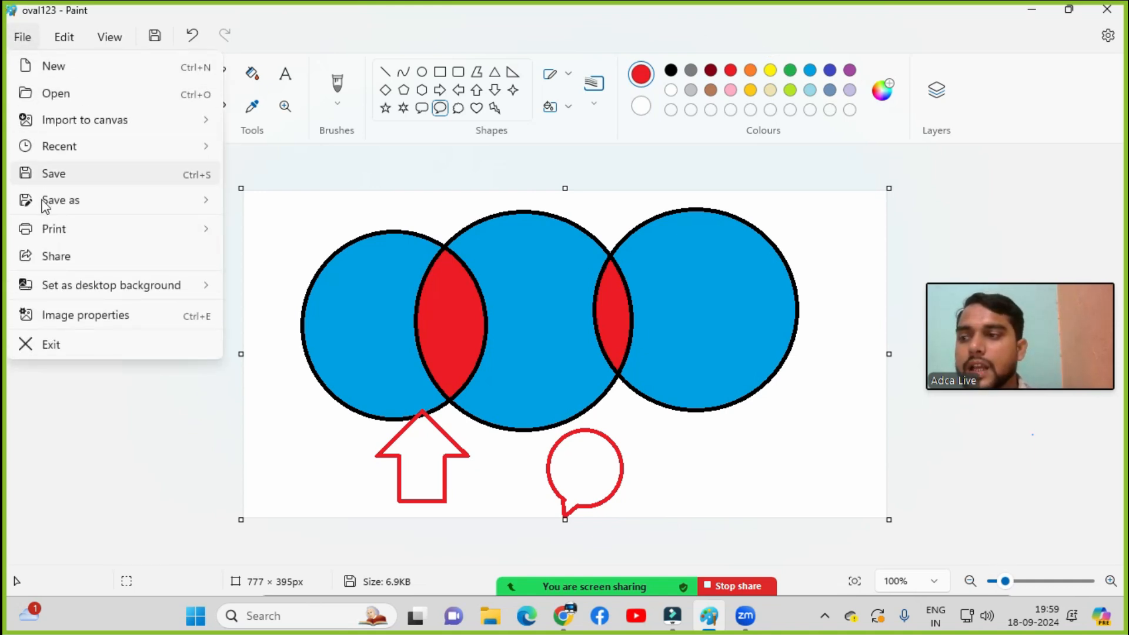
{"action": "left_click", "coordinate": [105, 315]}
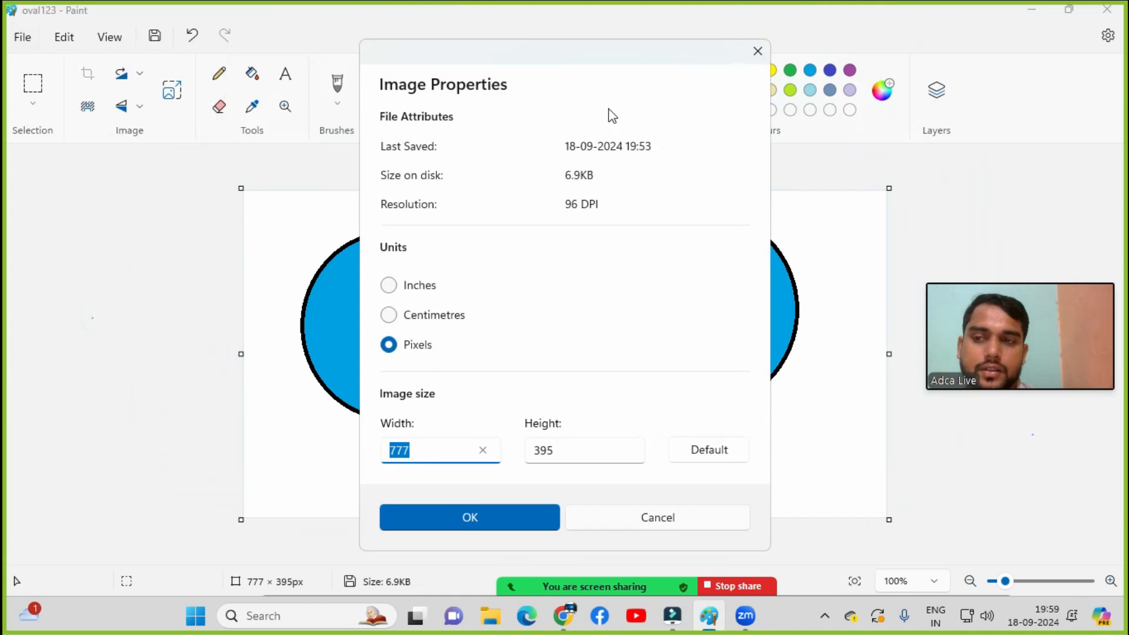
{"action": "left_click_drag", "start_coordinate": [557, 62], "coordinate": [744, 8]}
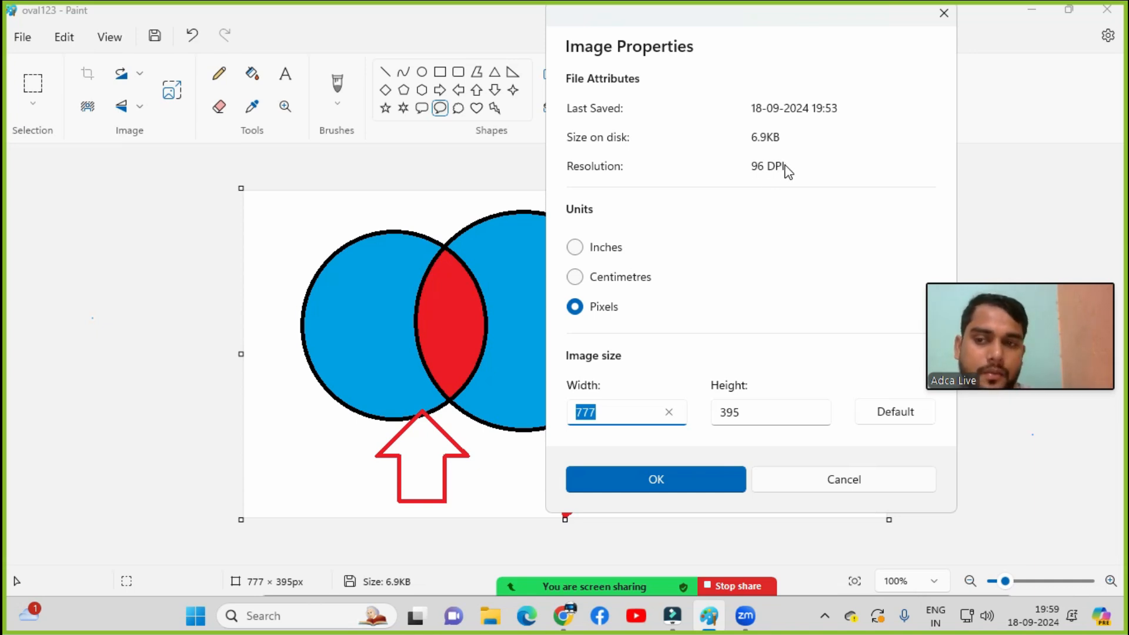
{"action": "left_click", "coordinate": [576, 248]}
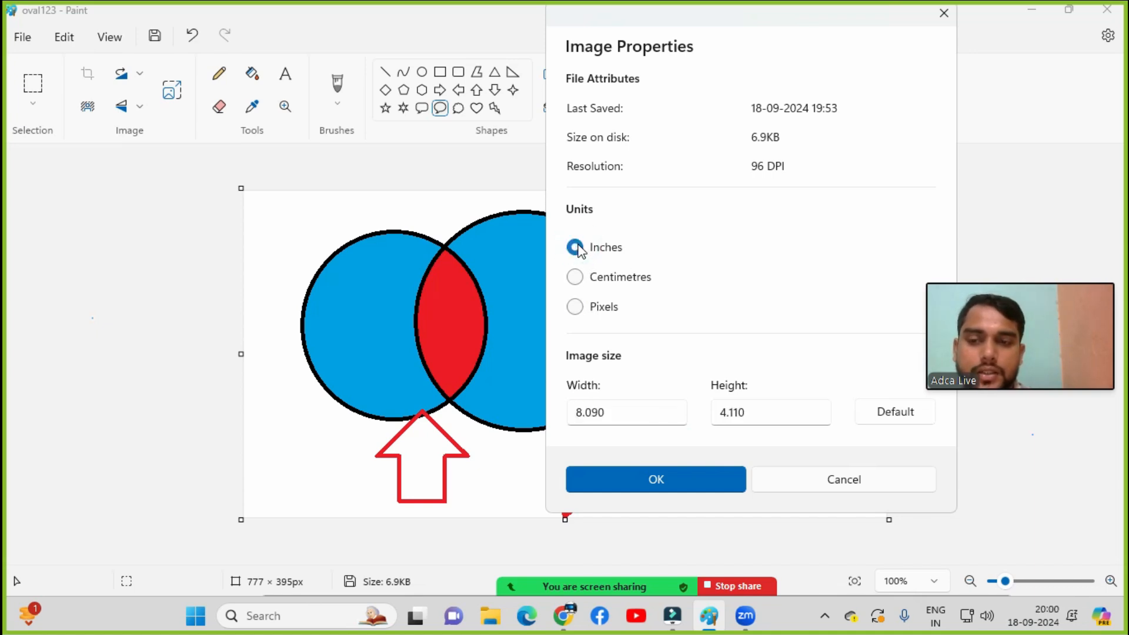
{"action": "left_click", "coordinate": [575, 277]}
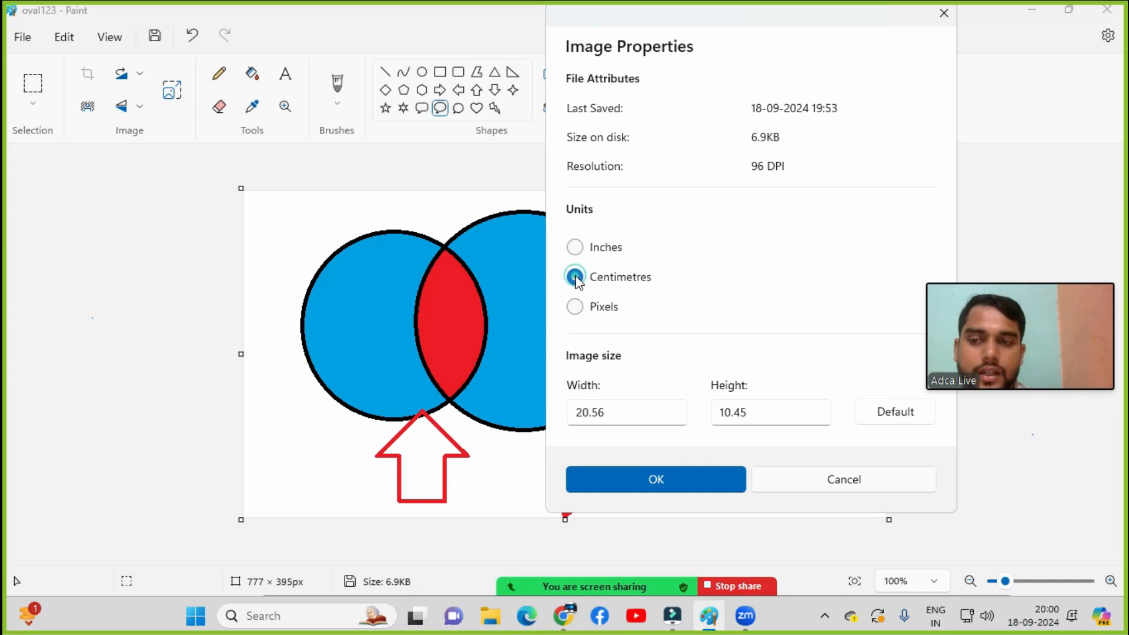
{"action": "left_click", "coordinate": [577, 307]}
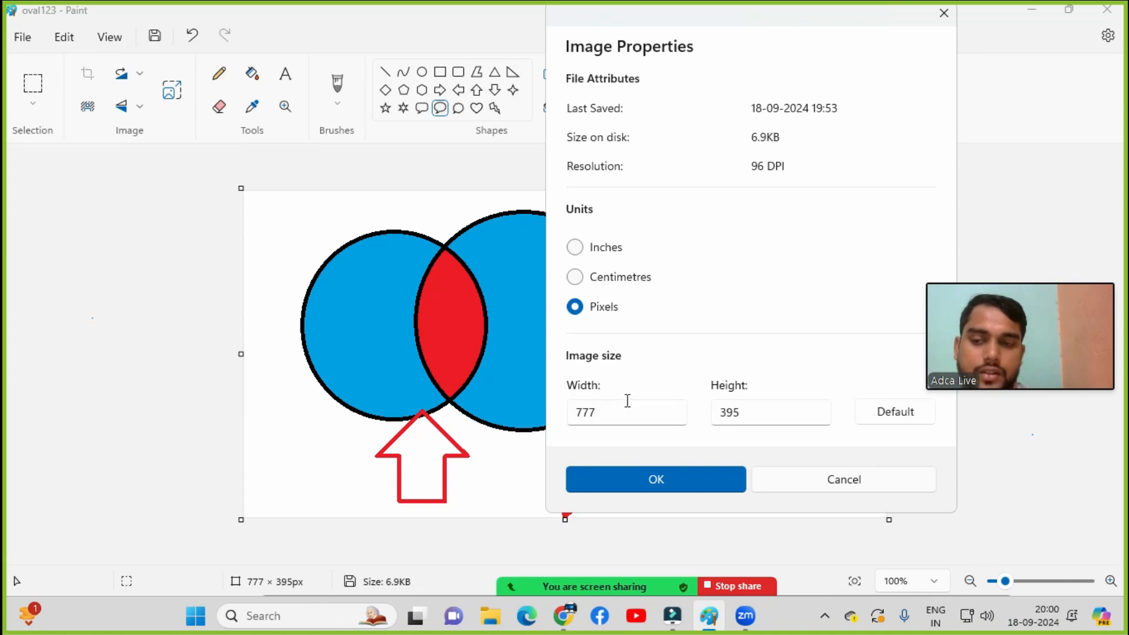
Step: Set the image width to 1000 pixels in the image properties and apply it to the canvas
{"action": "left_click", "coordinate": [569, 411]}
{"action": "left_click_drag", "start_coordinate": [596, 412], "coordinate": [560, 411]}
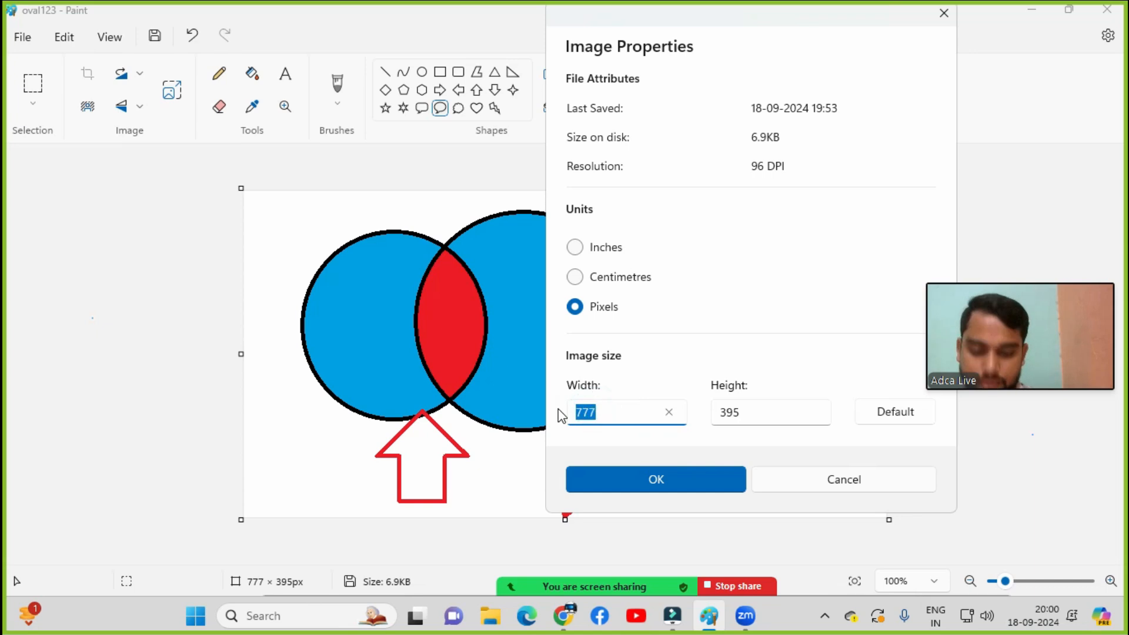
{"action": "type", "text": "1000"}
{"action": "left_click", "coordinate": [634, 483]}
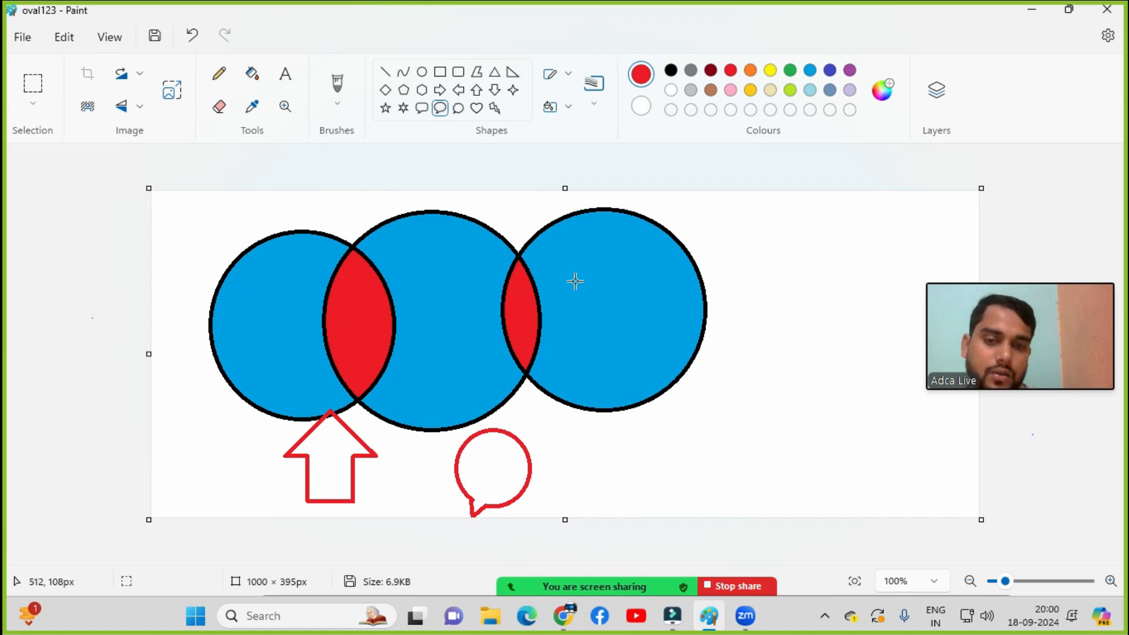
Step: Check the resized picture's image properties and cancel without changing them
{"action": "left_click", "coordinate": [22, 36]}
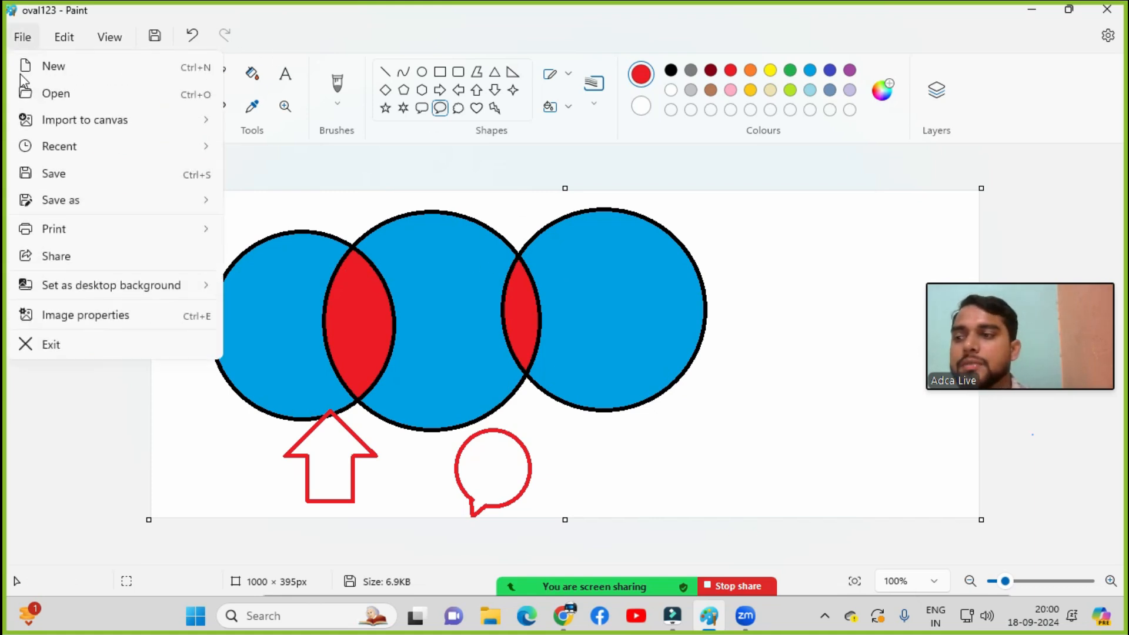
{"action": "left_click", "coordinate": [75, 317]}
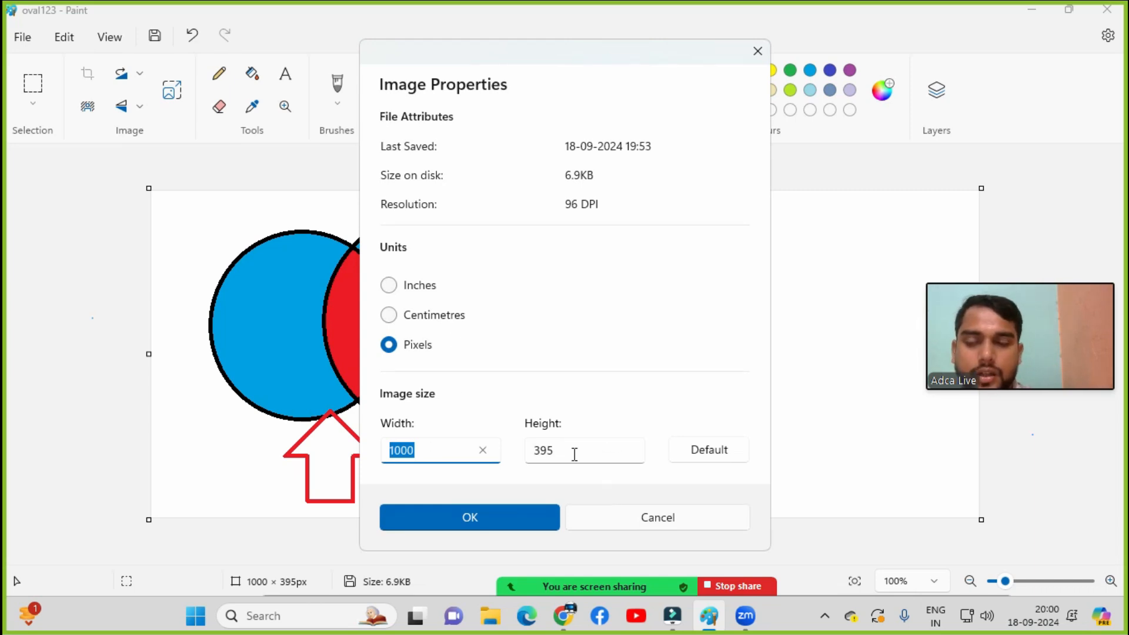
{"action": "left_click", "coordinate": [647, 509]}
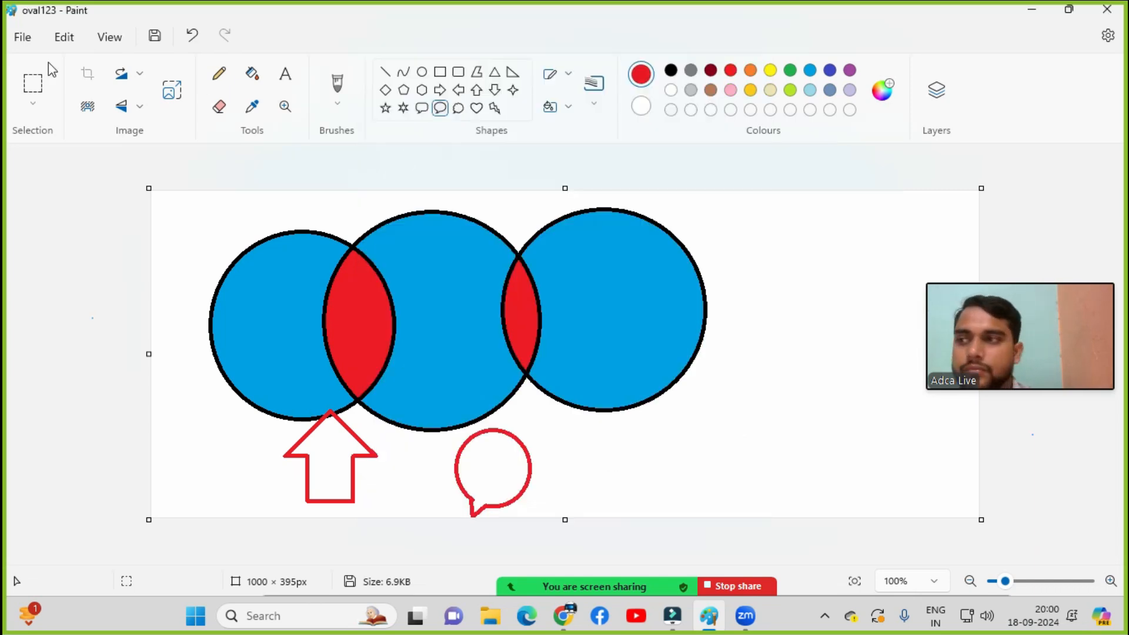
{"action": "left_click", "coordinate": [22, 37]}
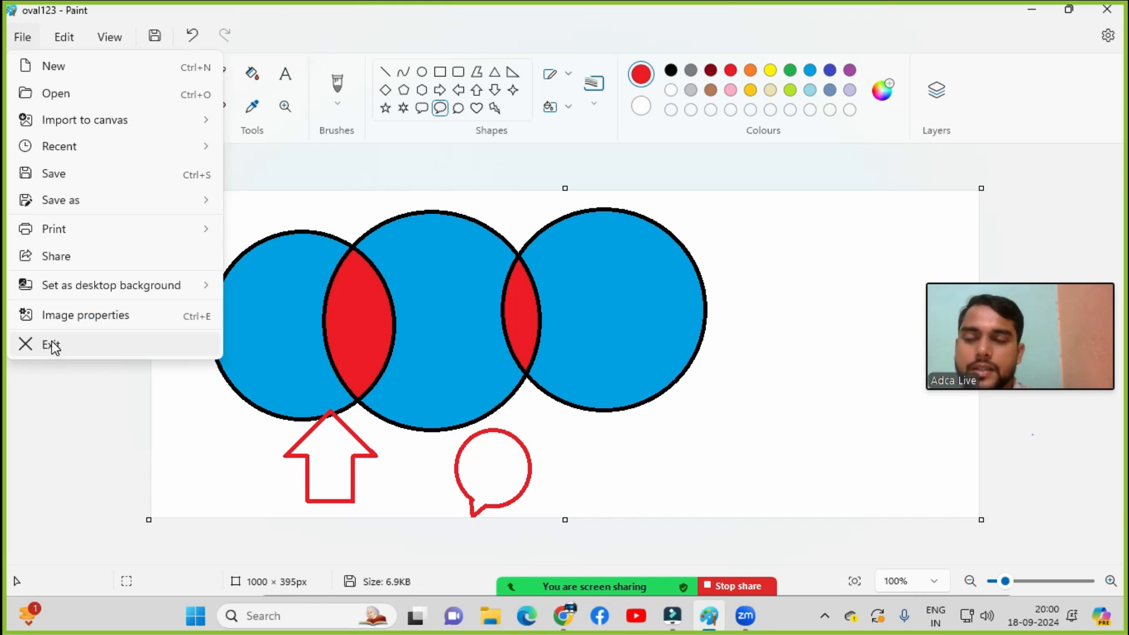
{"action": "left_click", "coordinate": [416, 349]}
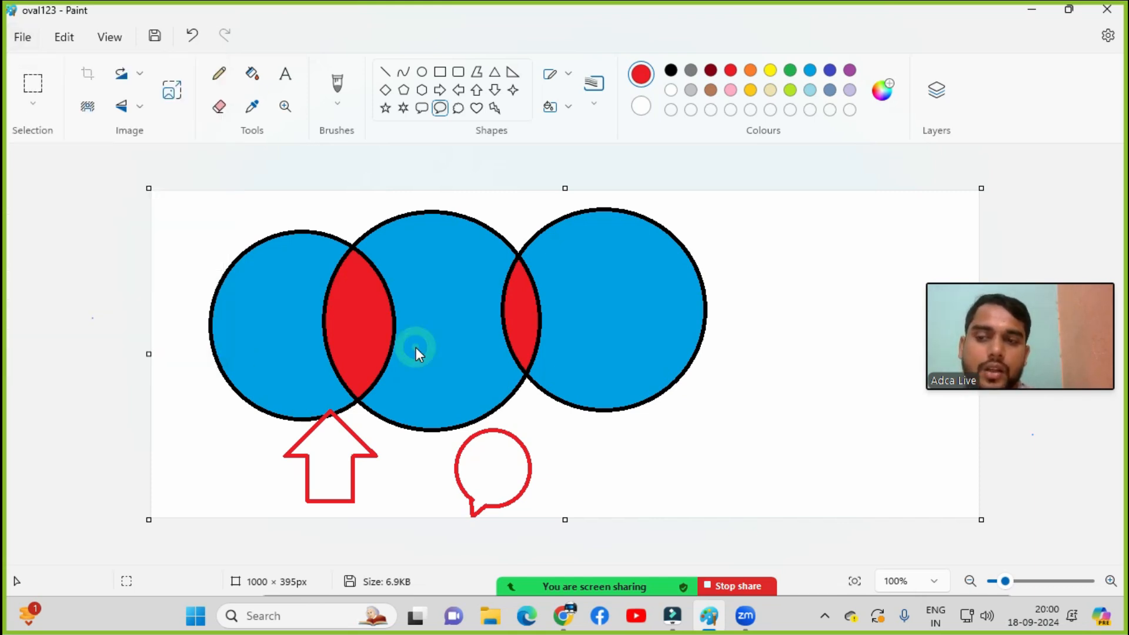
{"action": "left_click", "coordinate": [27, 35]}
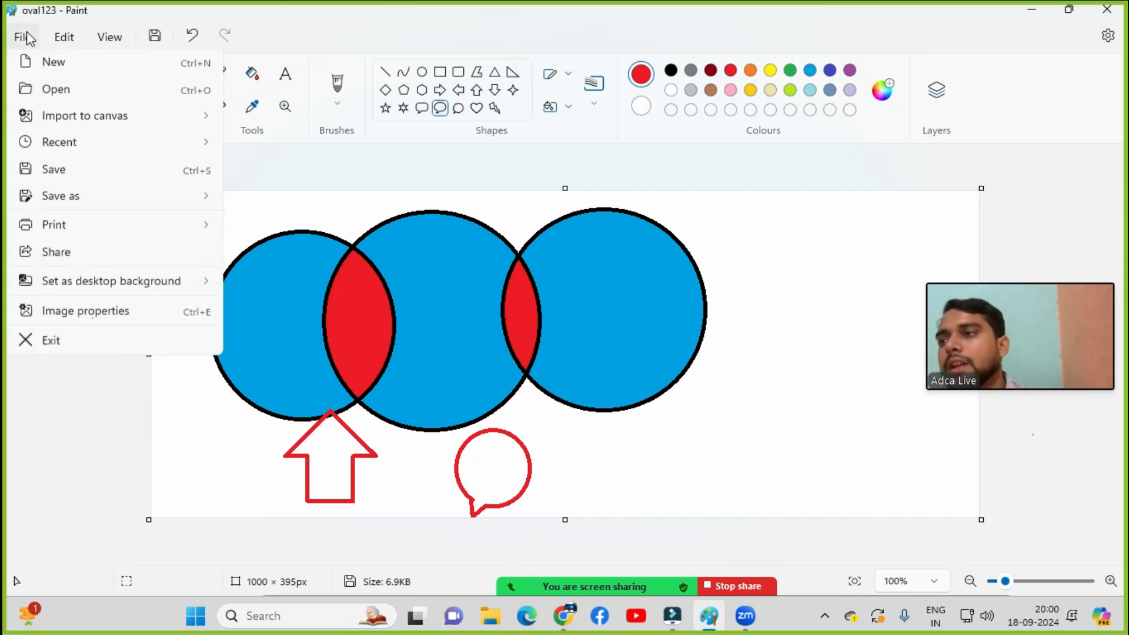
{"action": "left_click", "coordinate": [330, 295]}
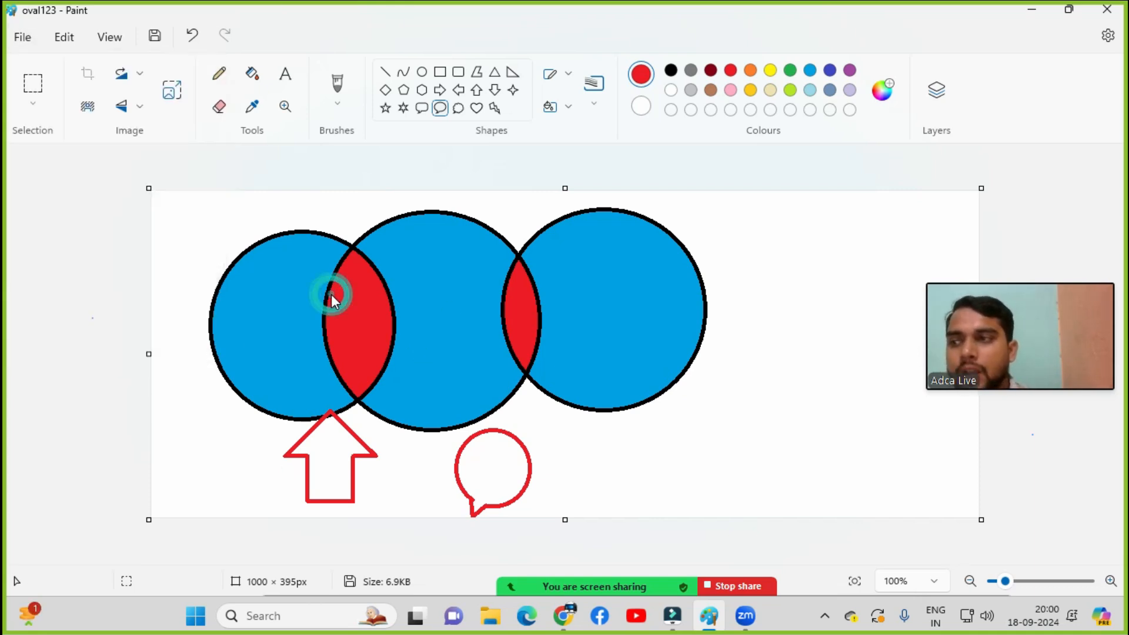
{"action": "left_click", "coordinate": [64, 45]}
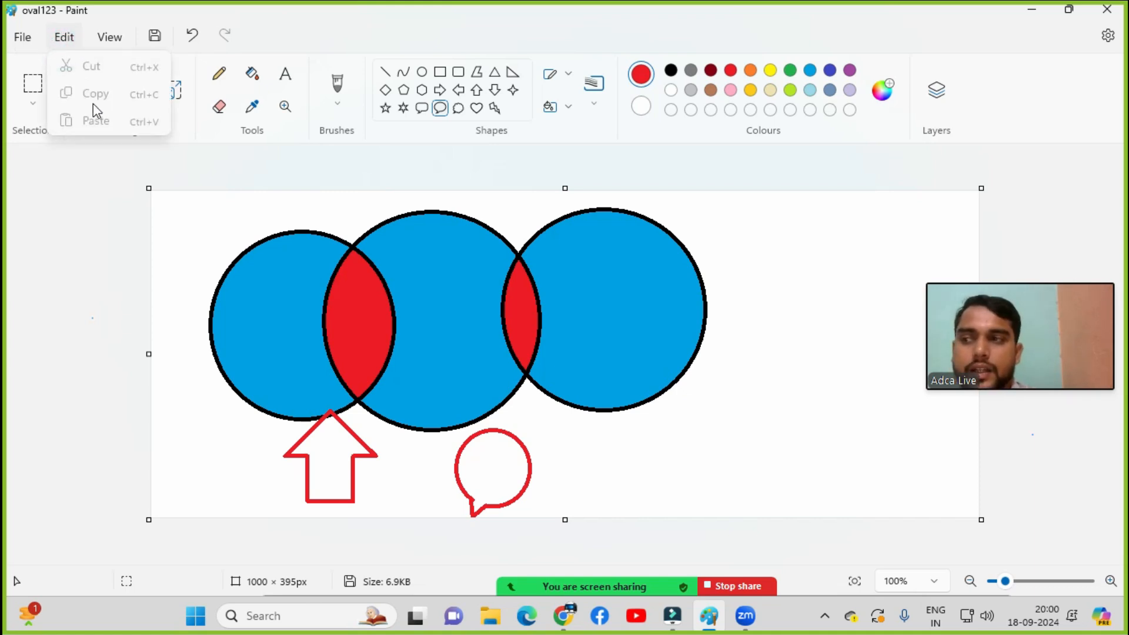
{"action": "left_click", "coordinate": [184, 217]}
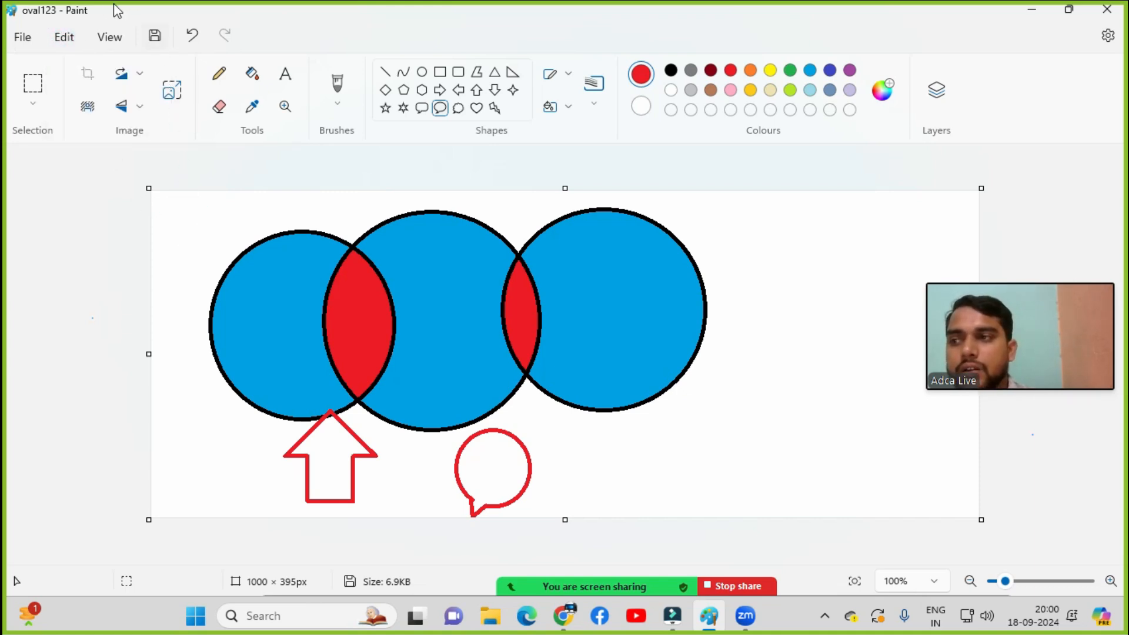
Step: View the available zoom commands, zoom the picture in to 200%, and zoom back out to 100%
{"action": "left_click", "coordinate": [101, 42]}
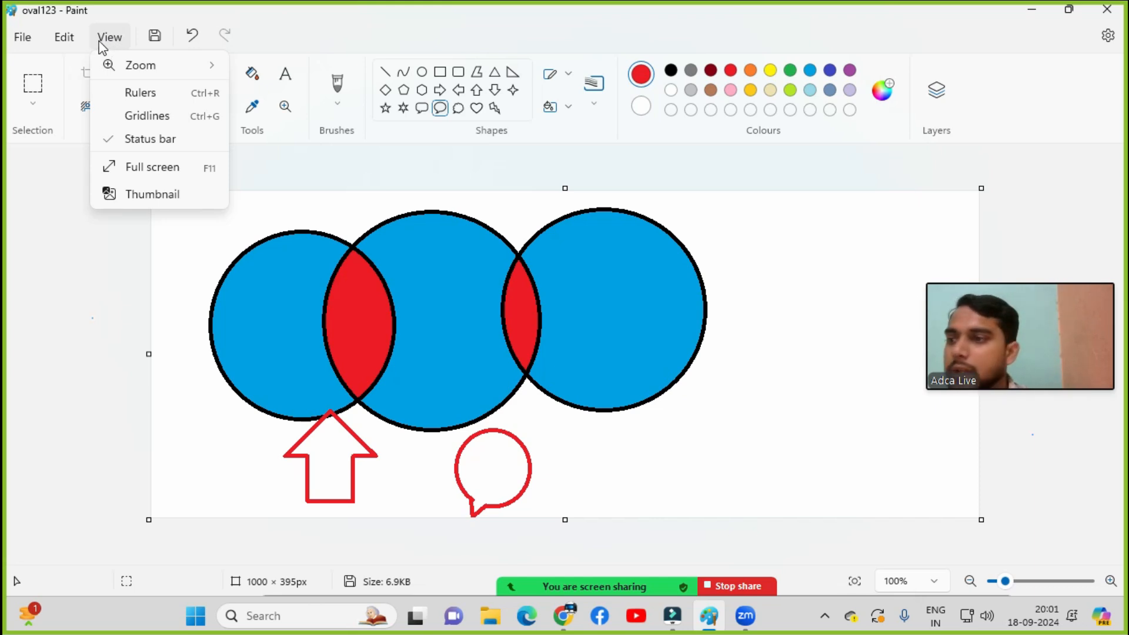
{"action": "mouse_move", "coordinate": [117, 66]}
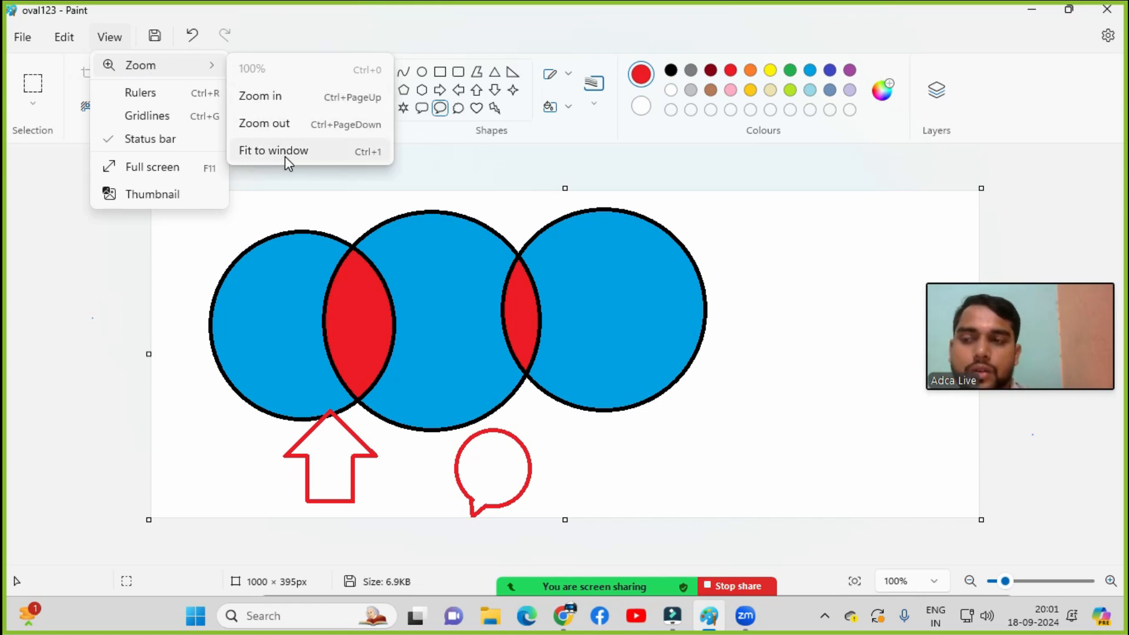
{"action": "left_click", "coordinate": [389, 258]}
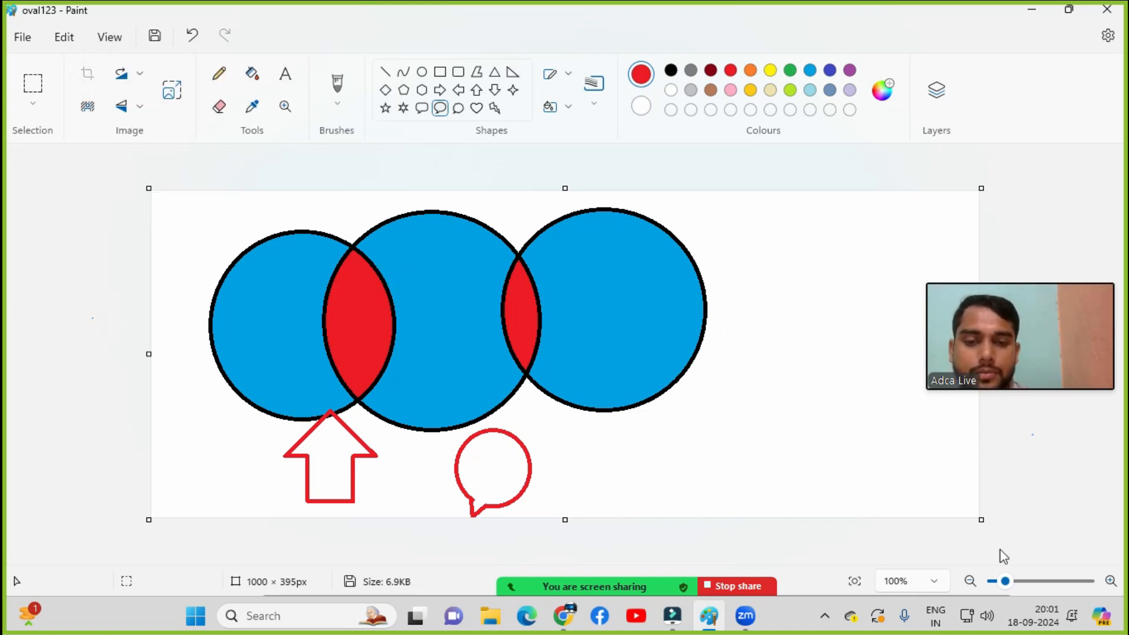
{"action": "left_click", "coordinate": [1110, 581]}
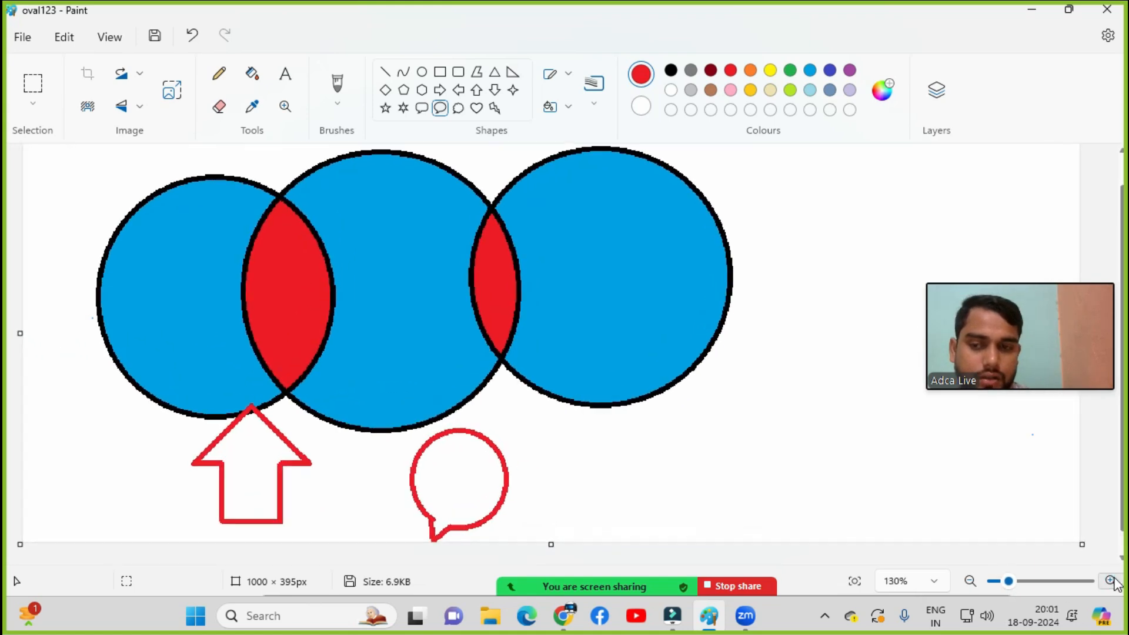
{"action": "left_click", "coordinate": [1111, 581]}
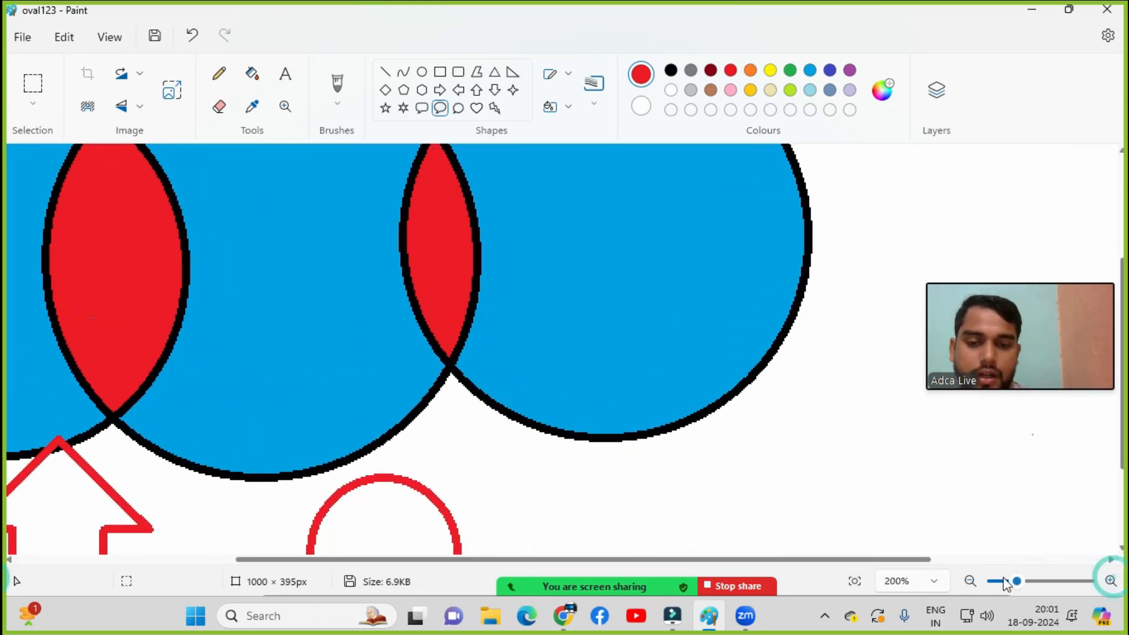
{"action": "left_click", "coordinate": [970, 581]}
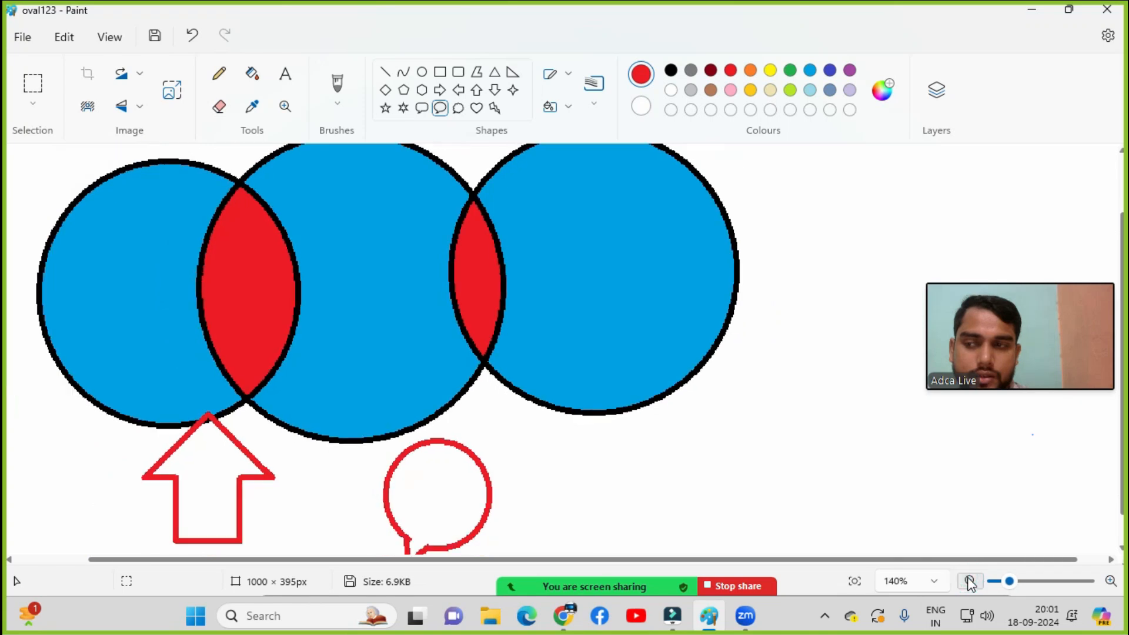
{"action": "left_click", "coordinate": [970, 581]}
{"action": "left_click", "coordinate": [970, 581]}
Step: Zoom in on the picture in two increments to 120%, and reset the view to 100%
{"action": "left_click", "coordinate": [109, 37]}
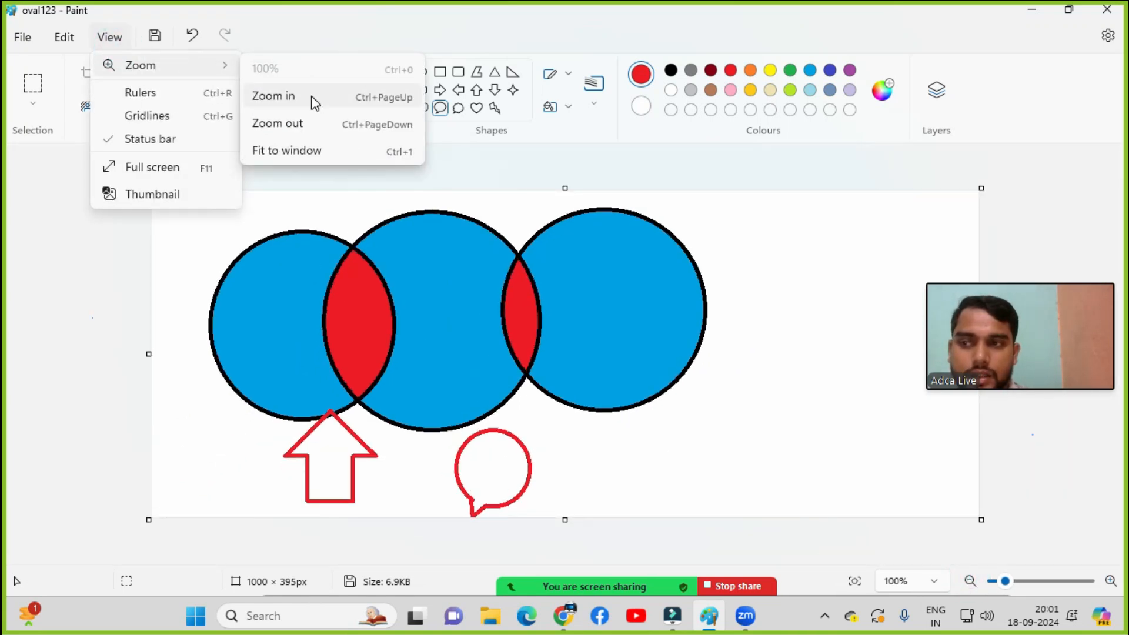
{"action": "left_click", "coordinate": [315, 103]}
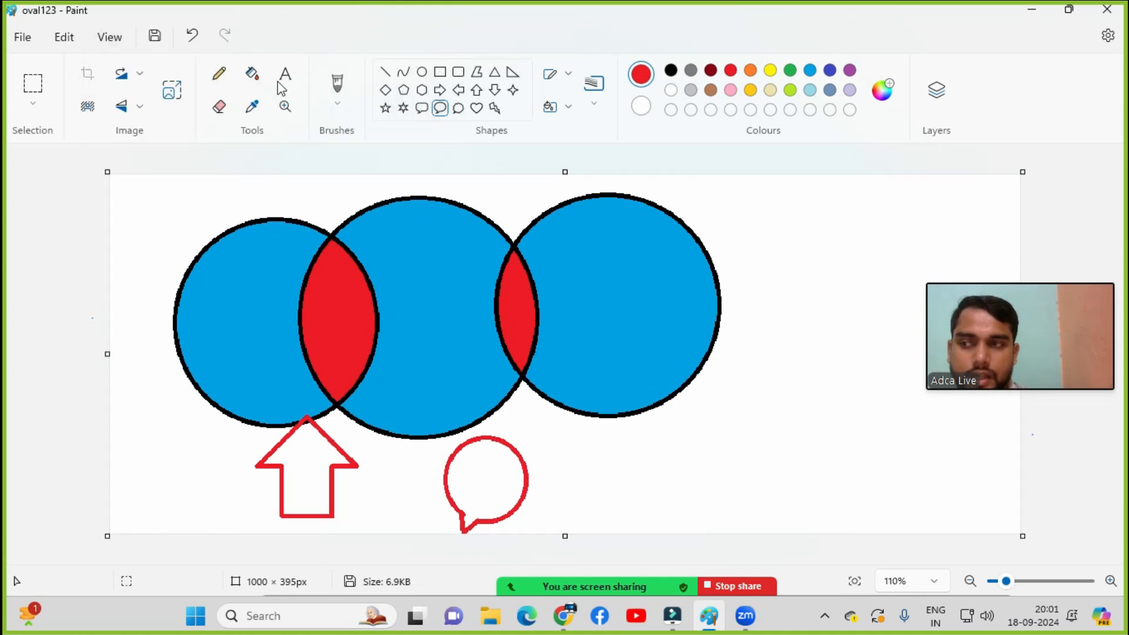
{"action": "left_click", "coordinate": [111, 34]}
{"action": "mouse_move", "coordinate": [140, 70]}
{"action": "left_click", "coordinate": [288, 100]}
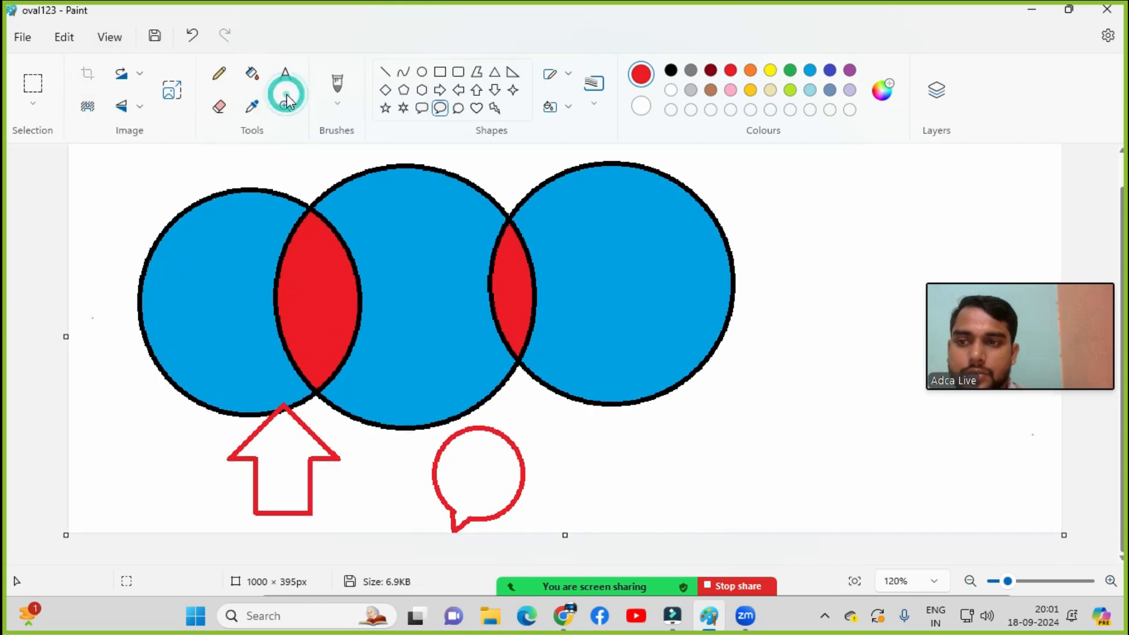
{"action": "left_click", "coordinate": [112, 37]}
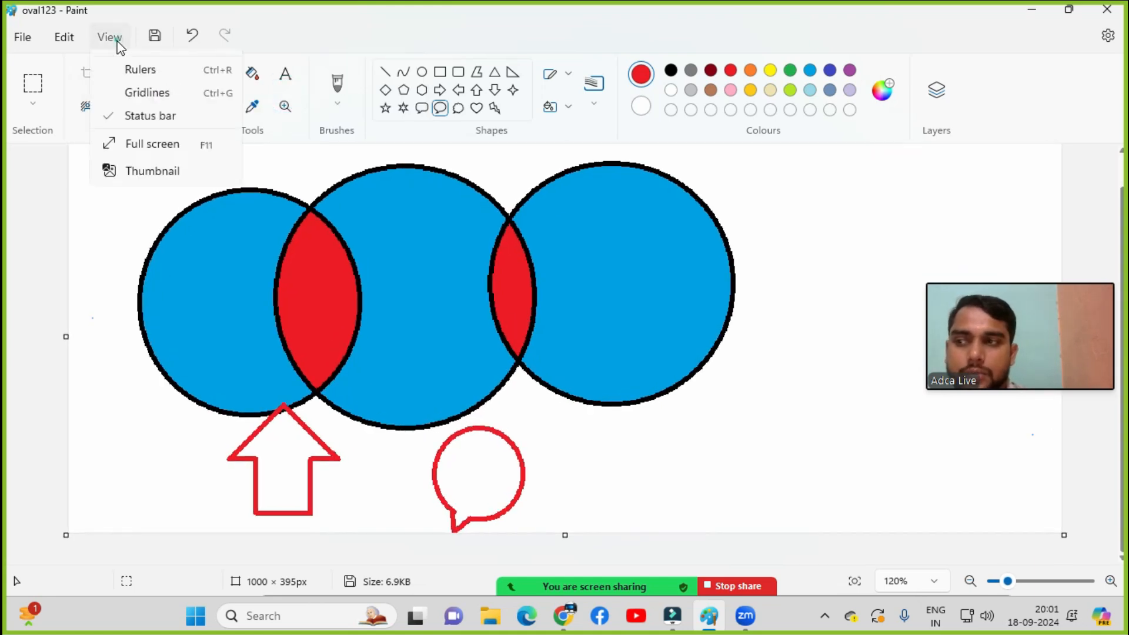
{"action": "mouse_move", "coordinate": [202, 72]}
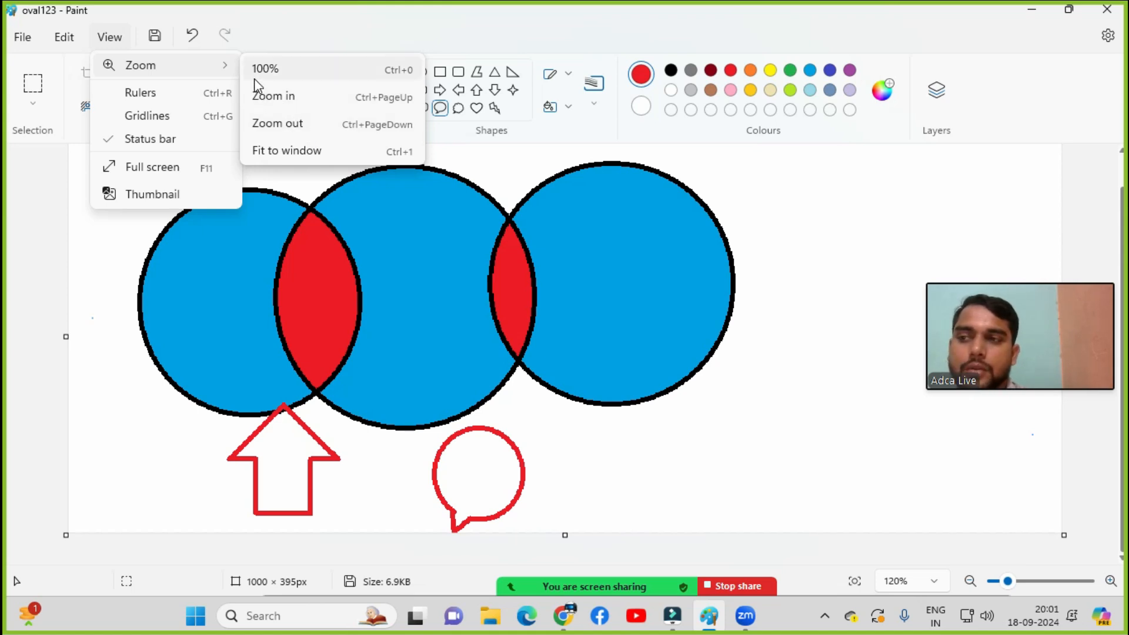
{"action": "left_click", "coordinate": [313, 78]}
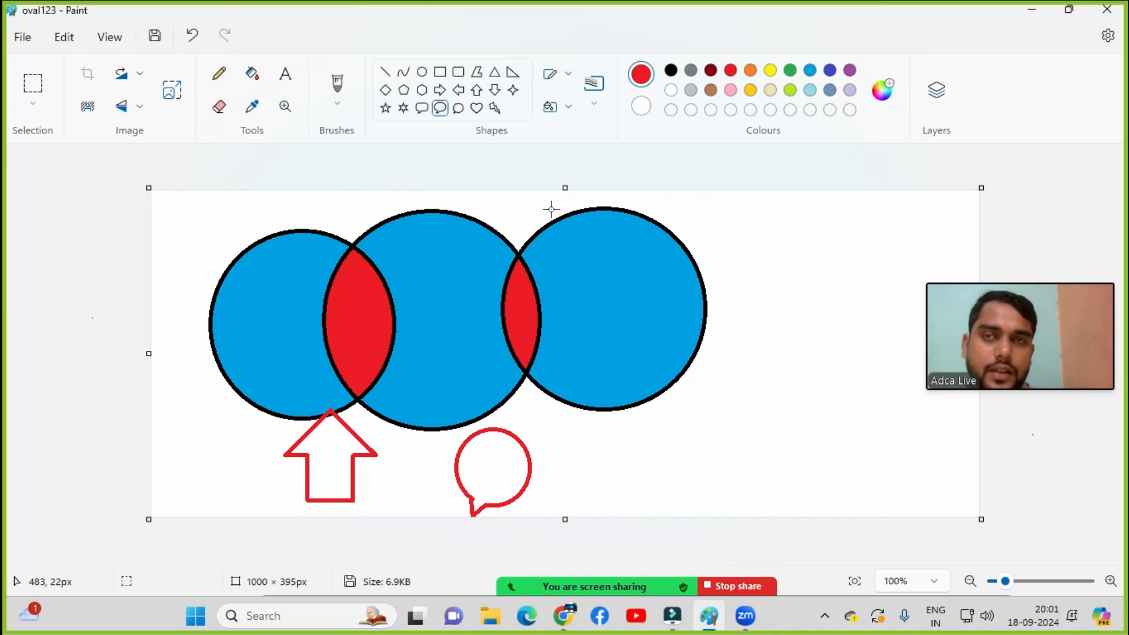
Step: Fit the whole picture to the window and show the rulers along the canvas
{"action": "left_click", "coordinate": [110, 37]}
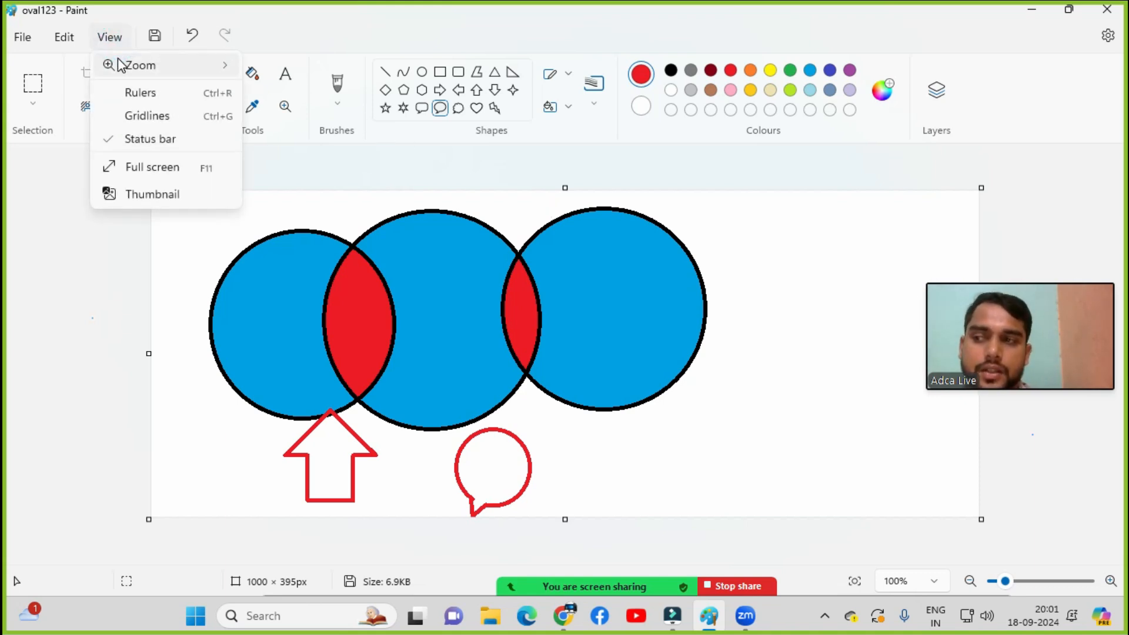
{"action": "mouse_move", "coordinate": [120, 65]}
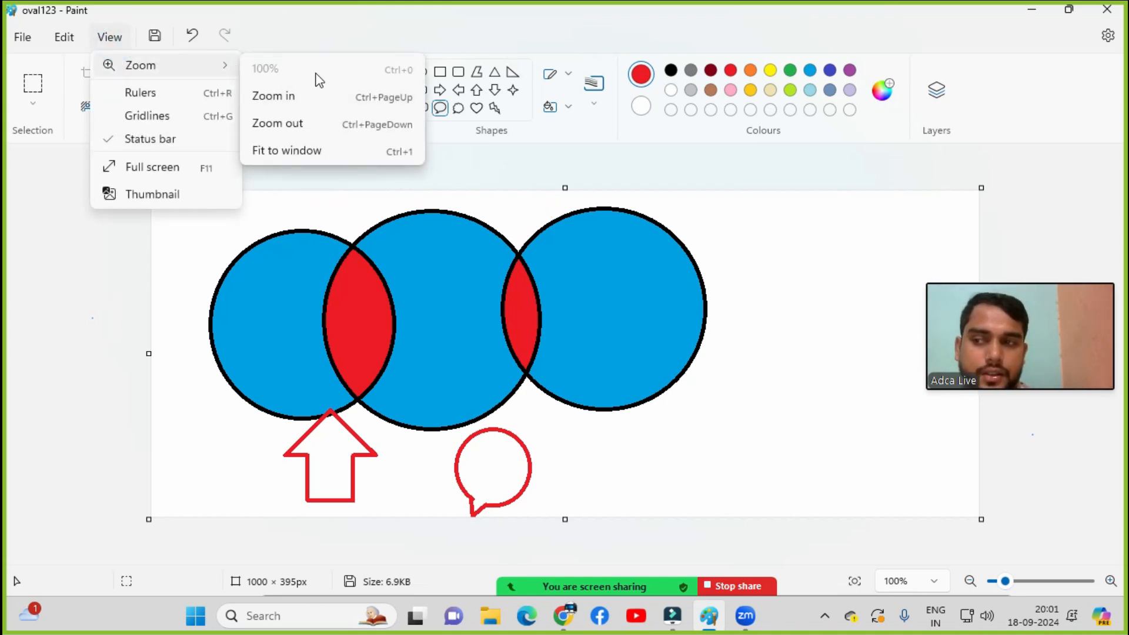
{"action": "left_click", "coordinate": [320, 154]}
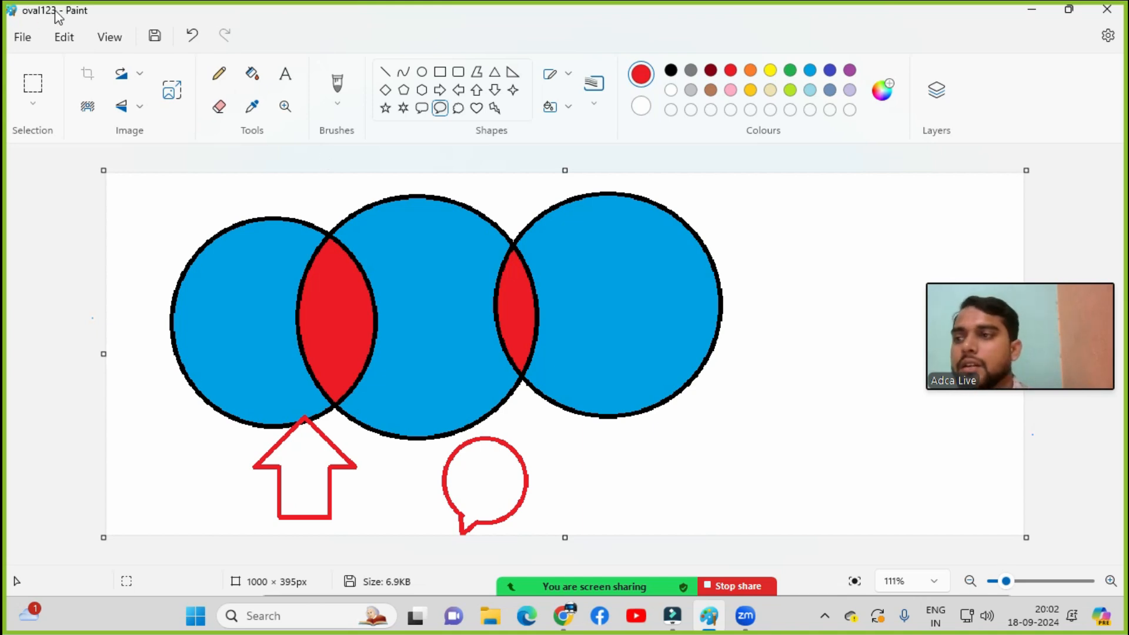
{"action": "left_click", "coordinate": [119, 46]}
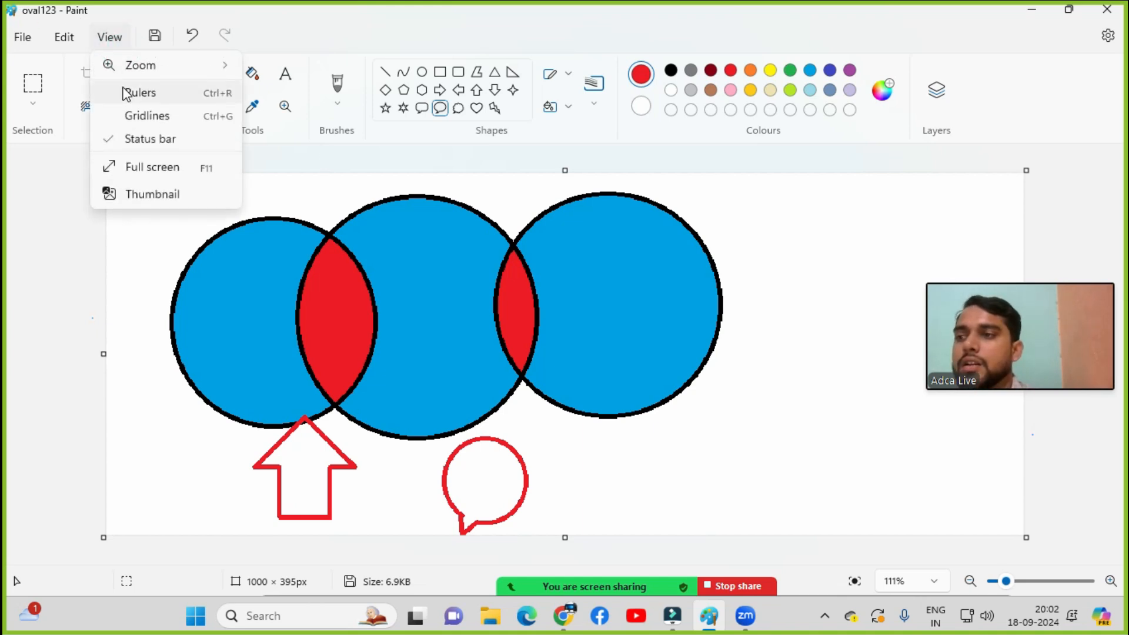
{"action": "left_click", "coordinate": [156, 98]}
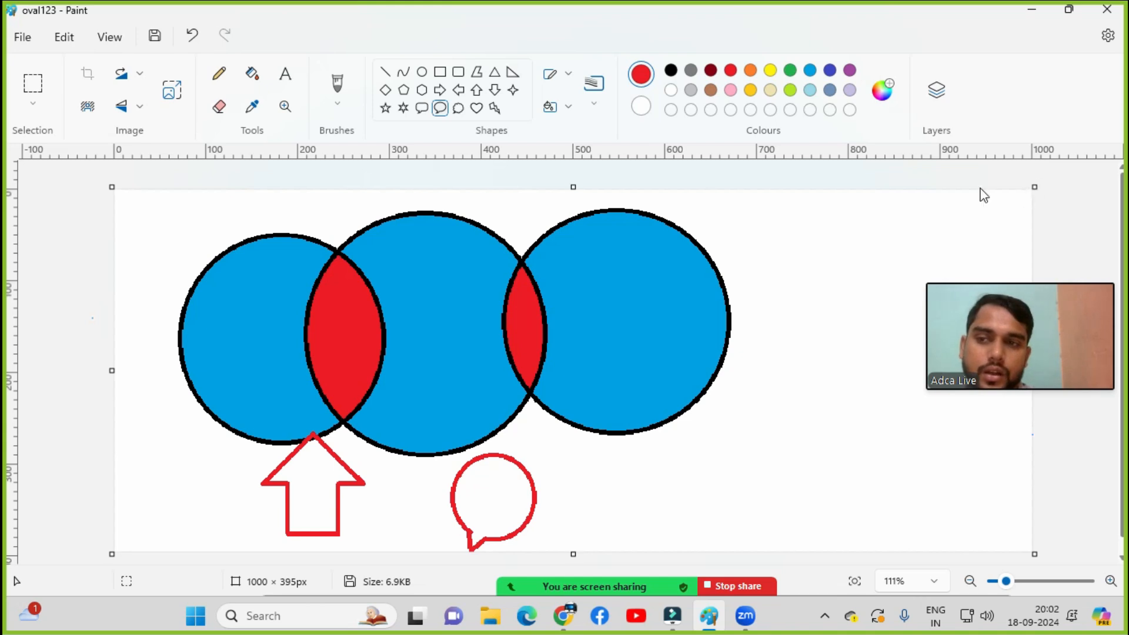
Step: Hide the rulers along the canvas
{"action": "left_click", "coordinate": [111, 41]}
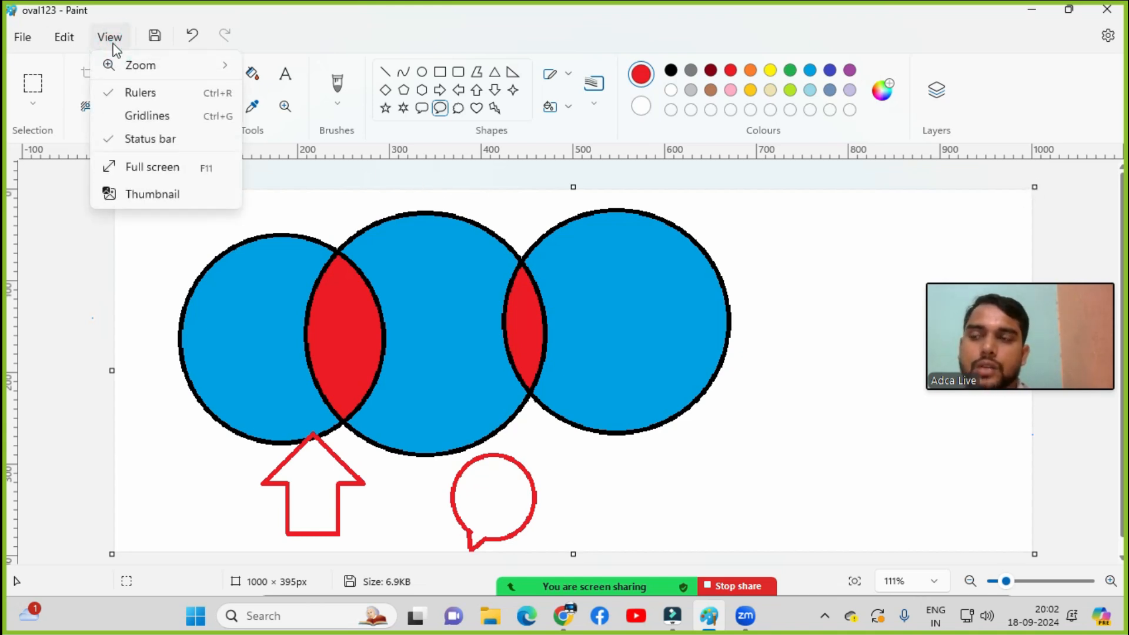
{"action": "left_click", "coordinate": [130, 94]}
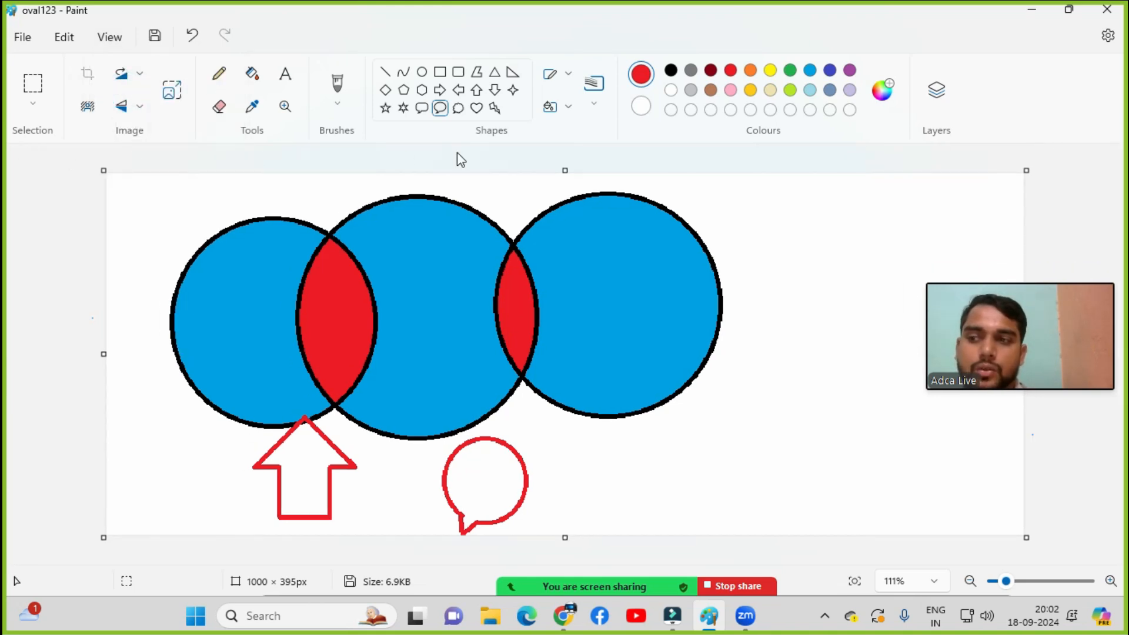
Step: Show the gridlines over the picture and hide them again
{"action": "left_click", "coordinate": [123, 37]}
{"action": "left_click", "coordinate": [64, 37]}
{"action": "left_click", "coordinate": [110, 40]}
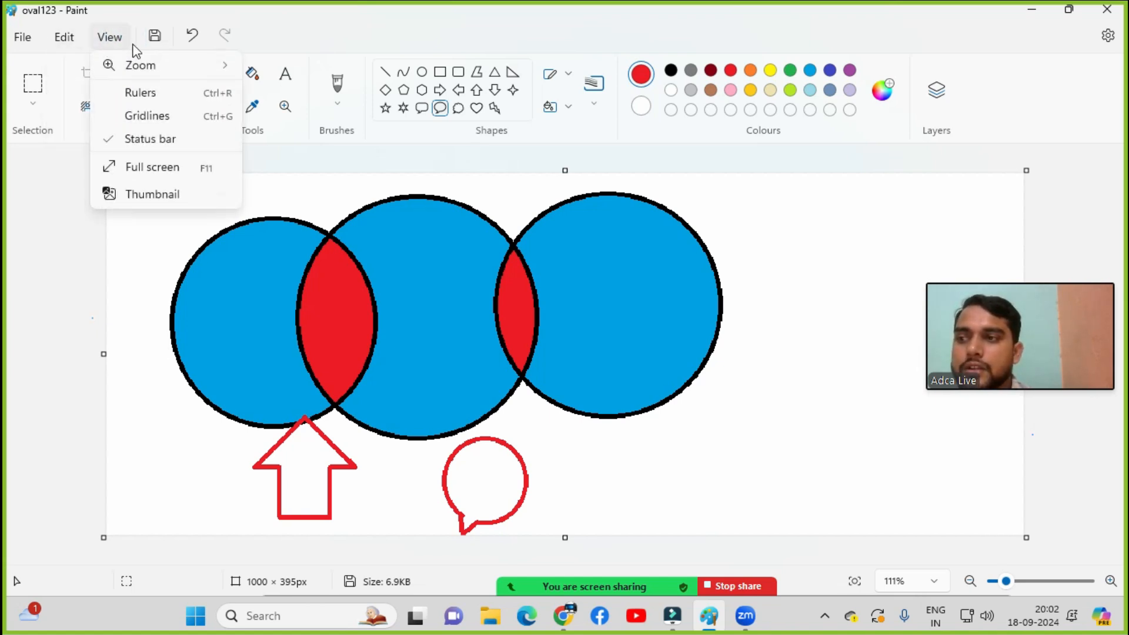
{"action": "left_click", "coordinate": [151, 125]}
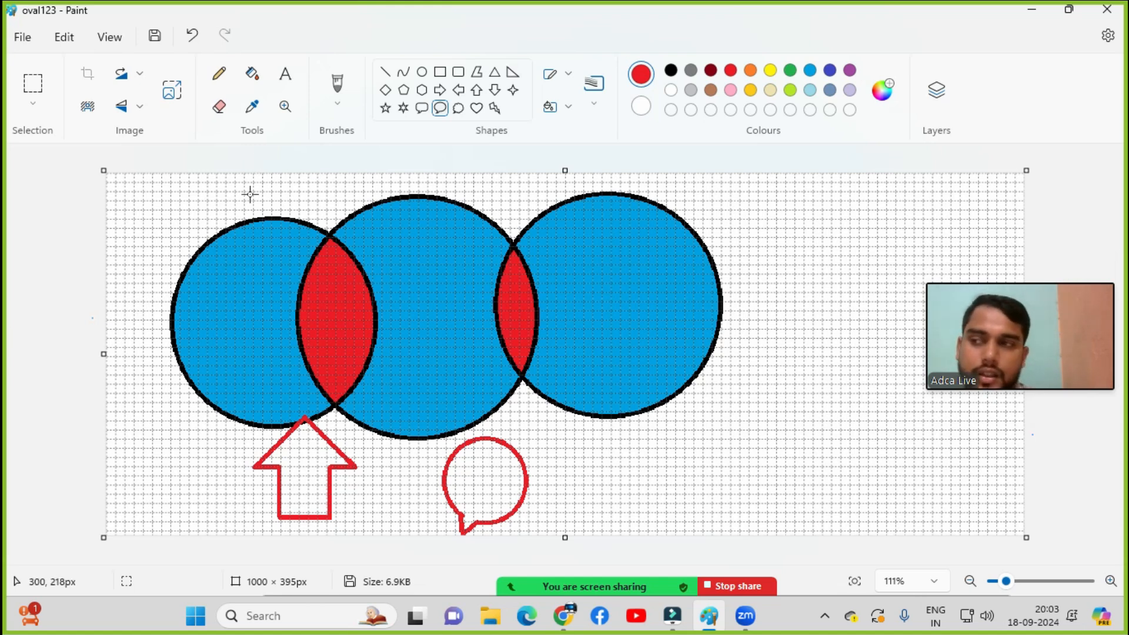
{"action": "left_click", "coordinate": [117, 34]}
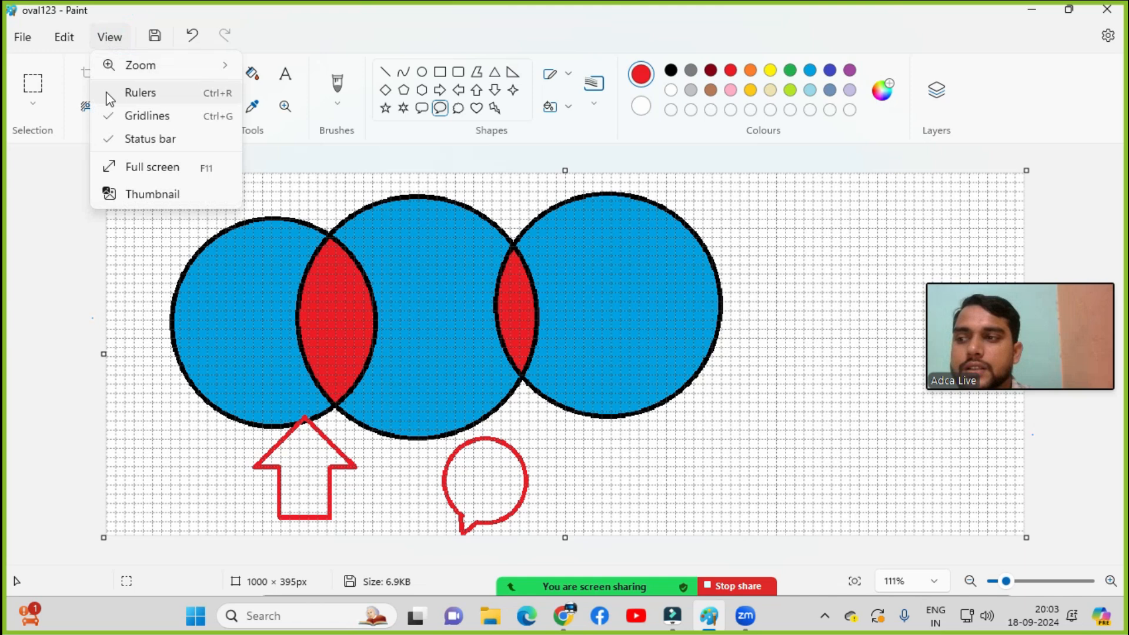
{"action": "left_click", "coordinate": [152, 117]}
Step: Hide the status bar below the canvas and show it again
{"action": "left_click", "coordinate": [115, 37]}
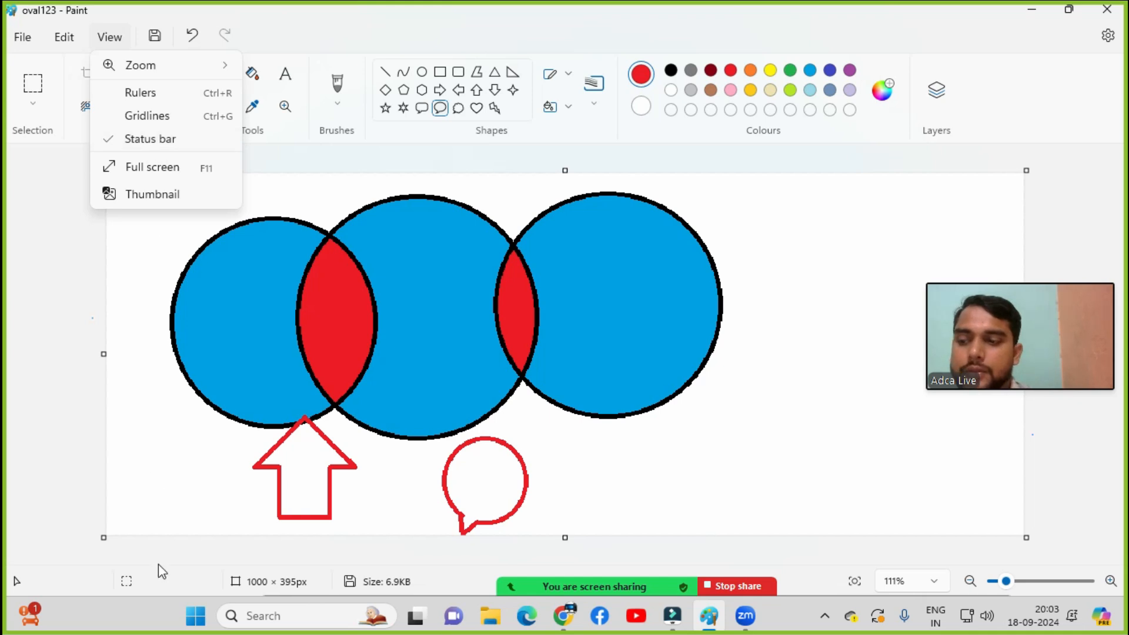
{"action": "left_click", "coordinate": [152, 145]}
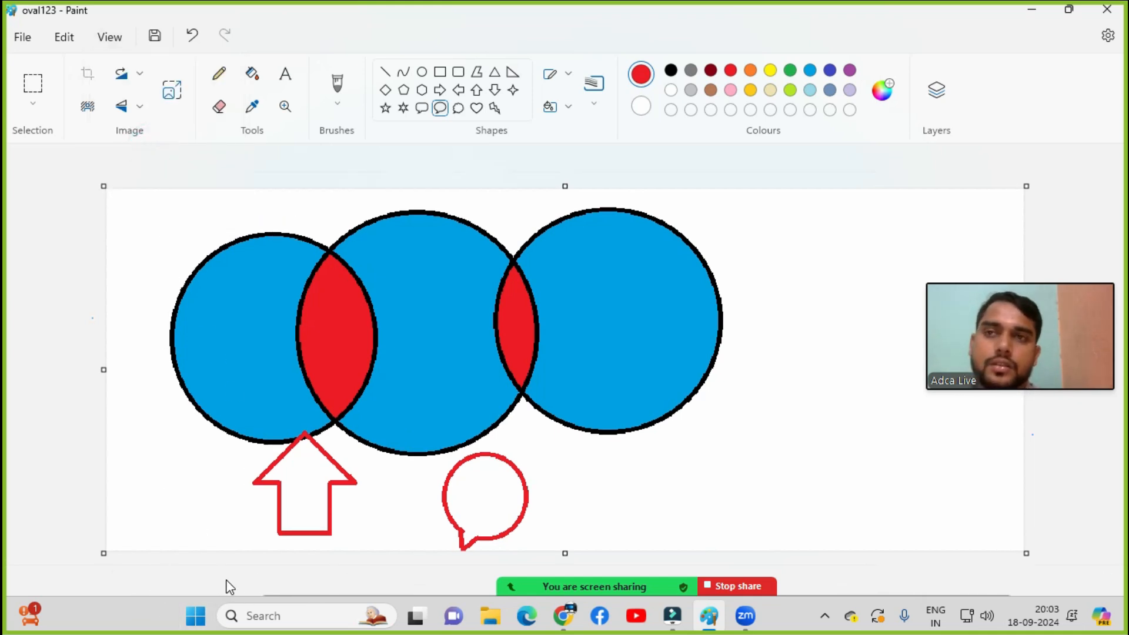
{"action": "left_click", "coordinate": [92, 39]}
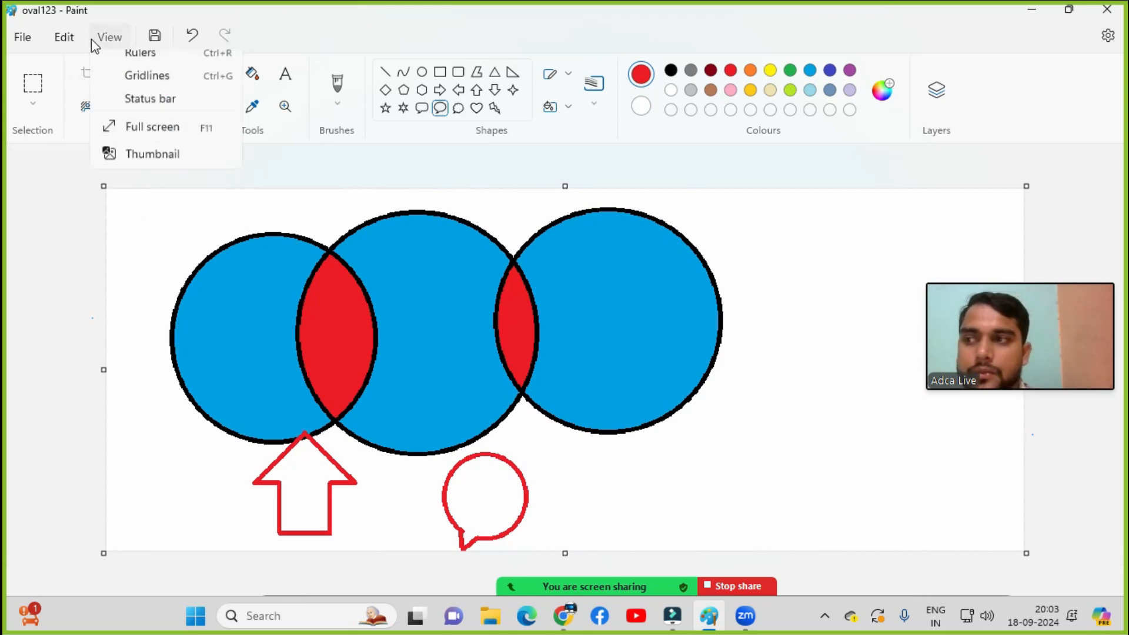
{"action": "left_click", "coordinate": [130, 141]}
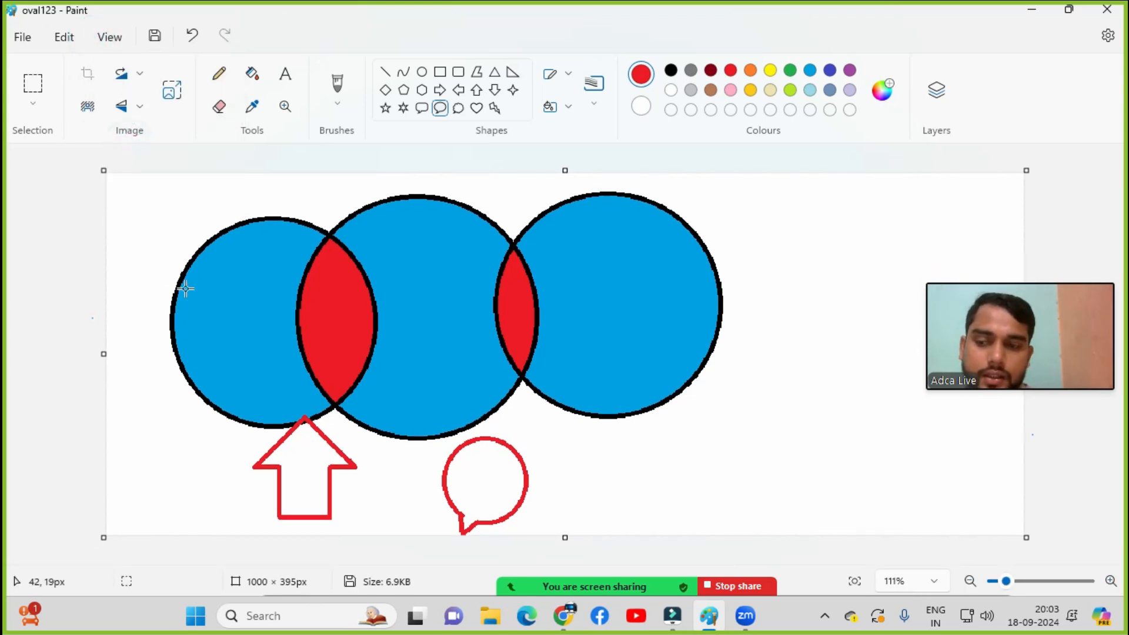
Step: View the picture in full screen, and display its thumbnail preview, move it aside and close it
{"action": "left_click", "coordinate": [109, 36]}
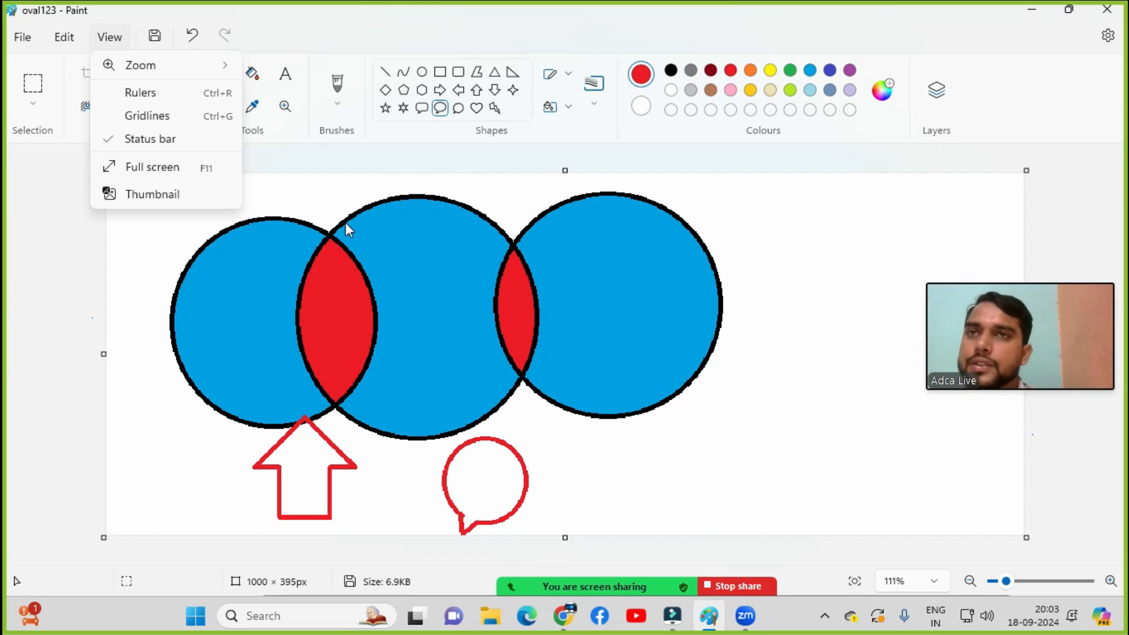
{"action": "left_click", "coordinate": [164, 166]}
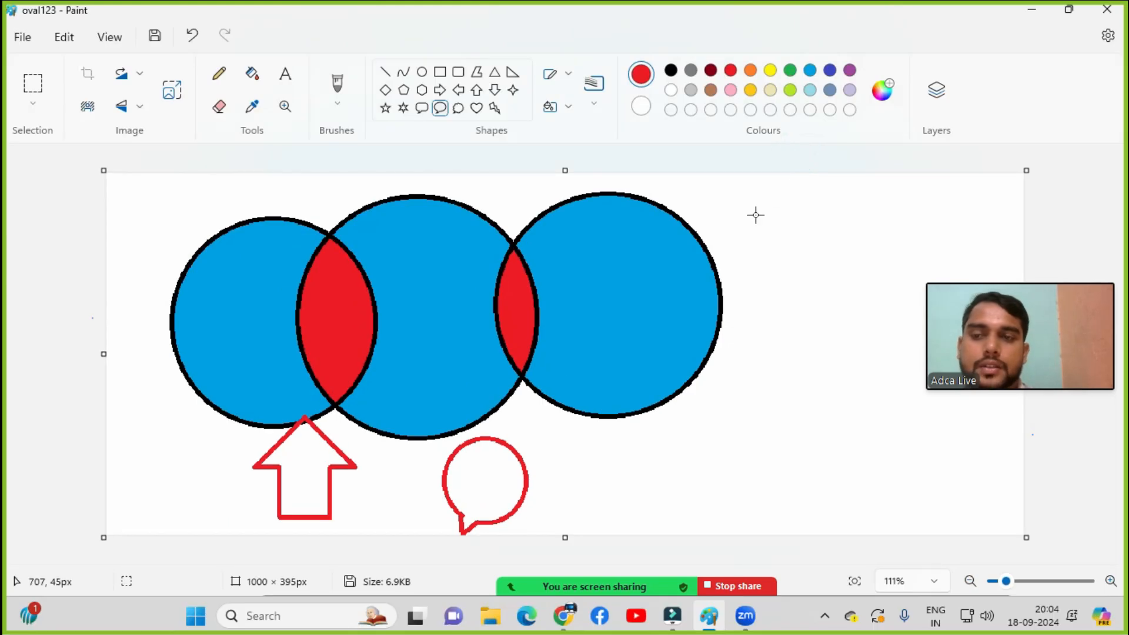
{"action": "left_click", "coordinate": [109, 36]}
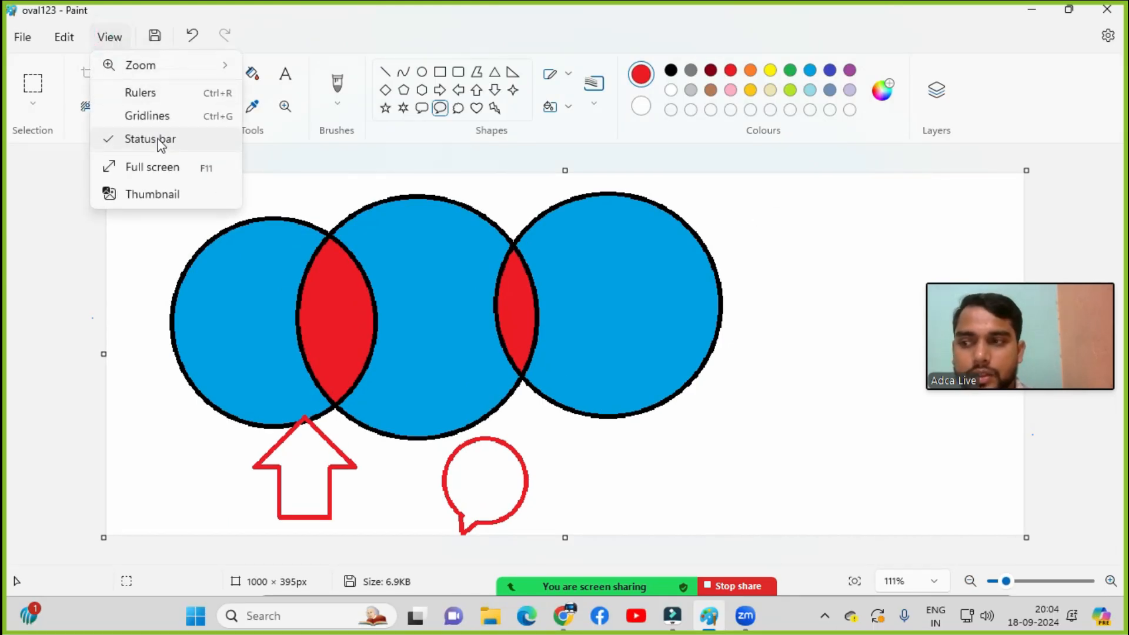
{"action": "left_click", "coordinate": [148, 197]}
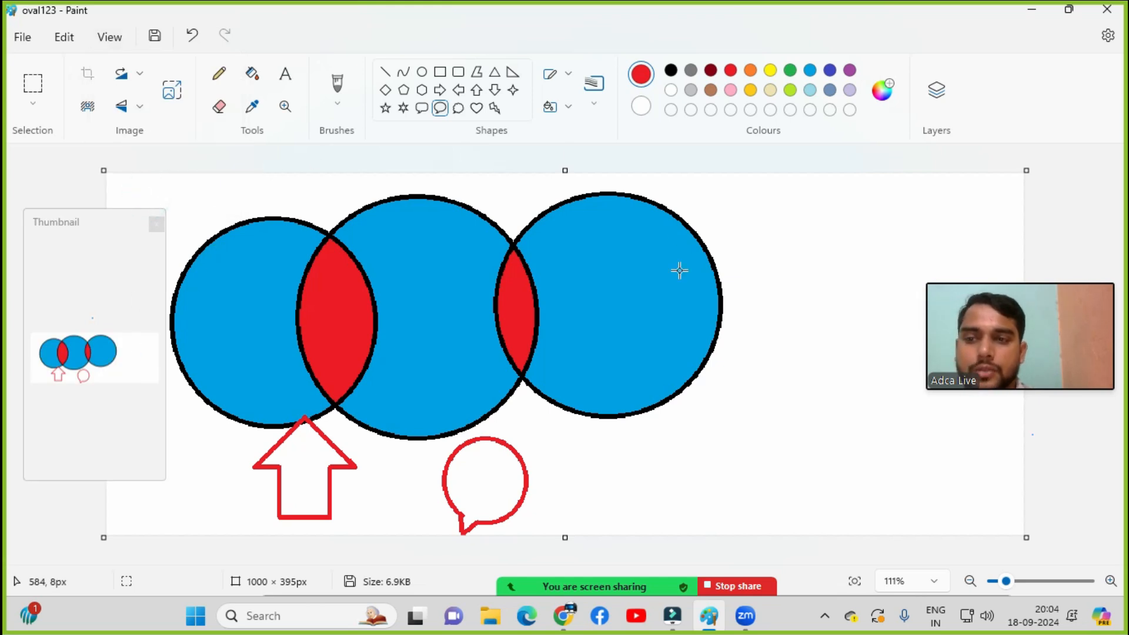
{"action": "left_click_drag", "start_coordinate": [100, 222], "coordinate": [84, 133]}
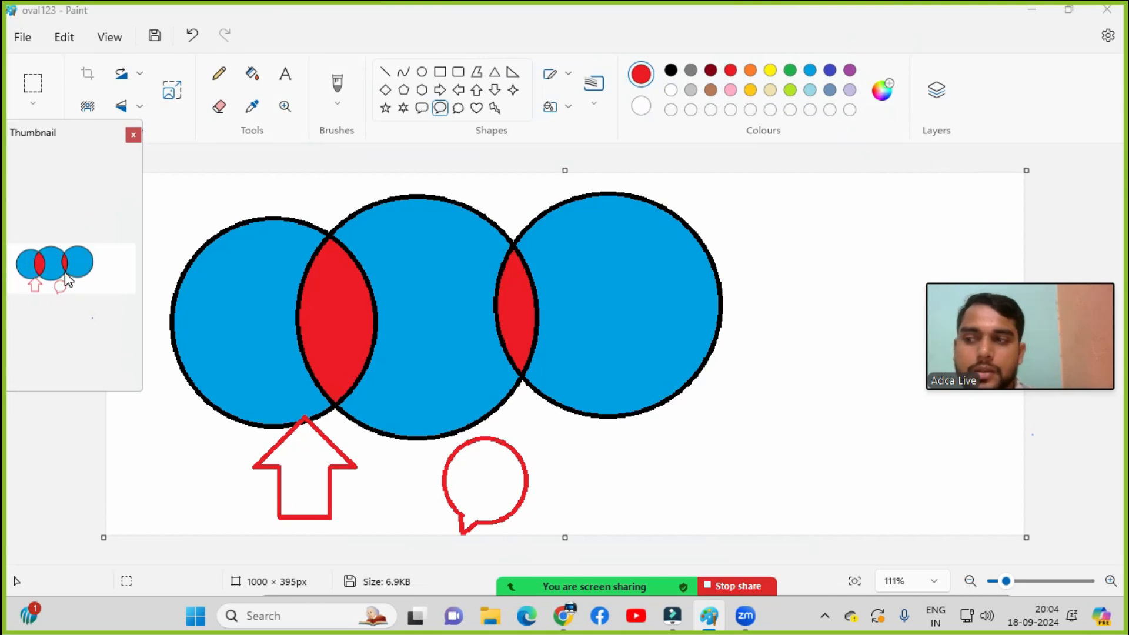
{"action": "left_click", "coordinate": [134, 136]}
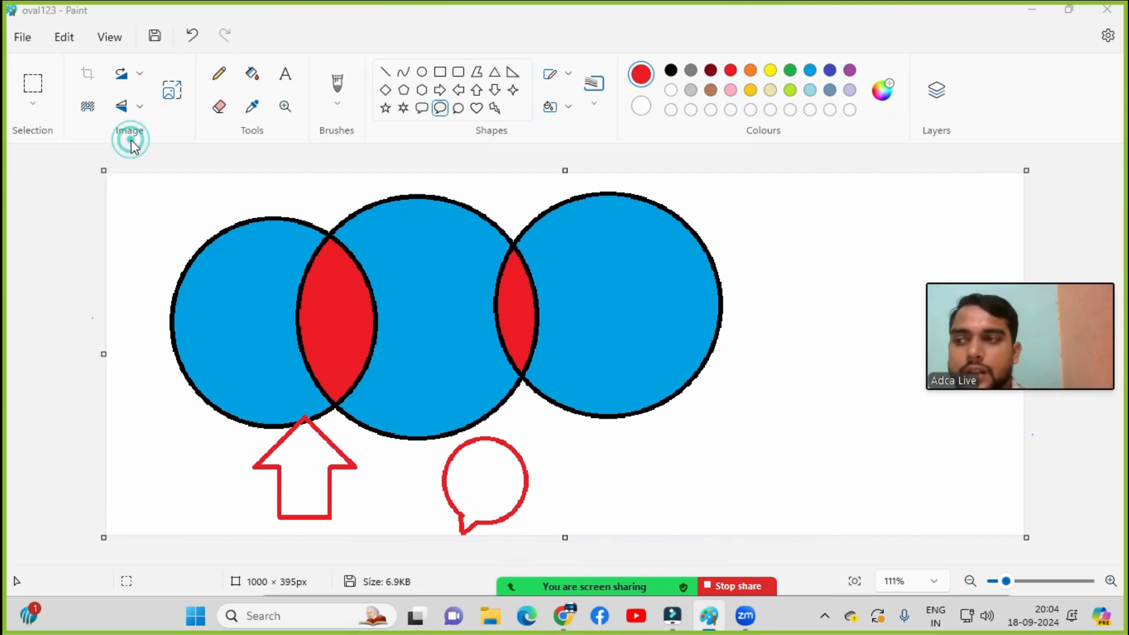
{"action": "left_click", "coordinate": [112, 38]}
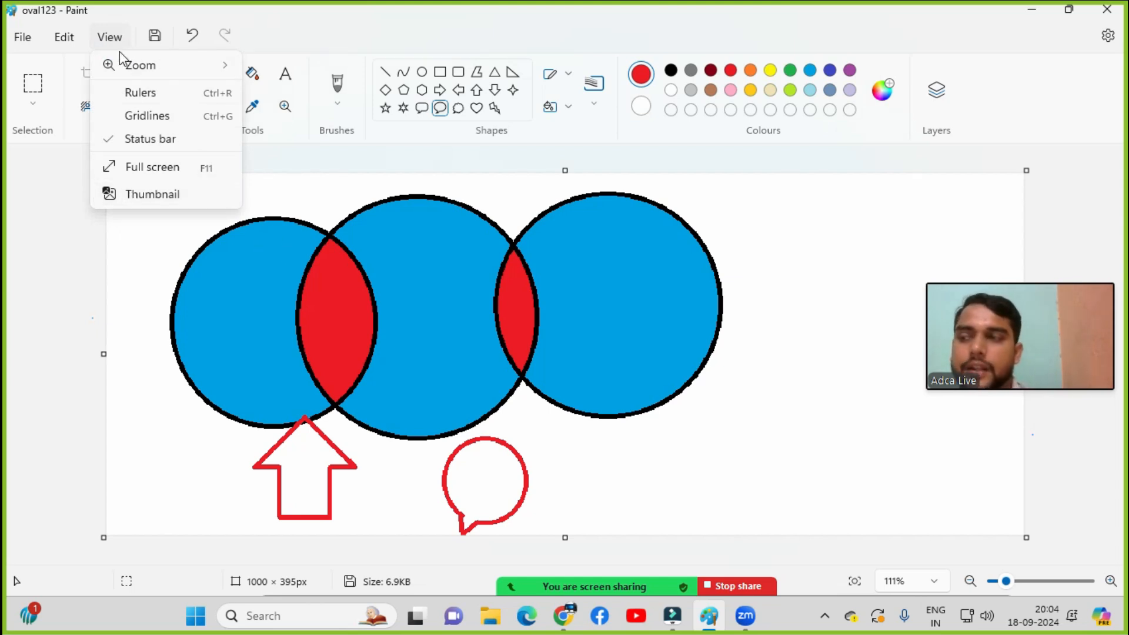
{"action": "mouse_move", "coordinate": [124, 67]}
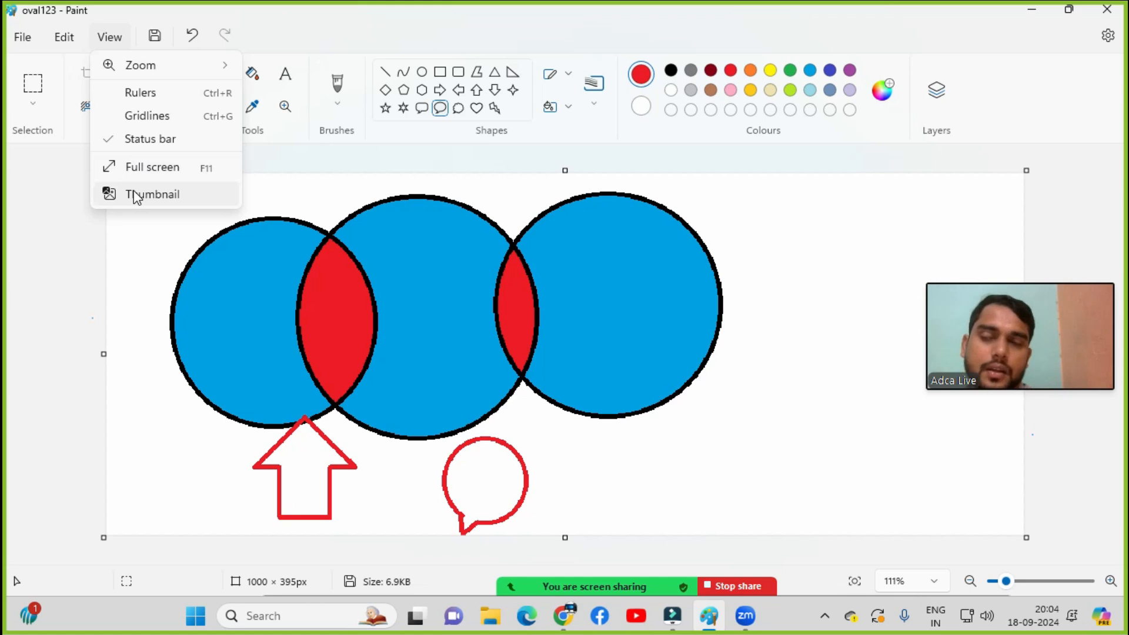
{"action": "left_click", "coordinate": [455, 257]}
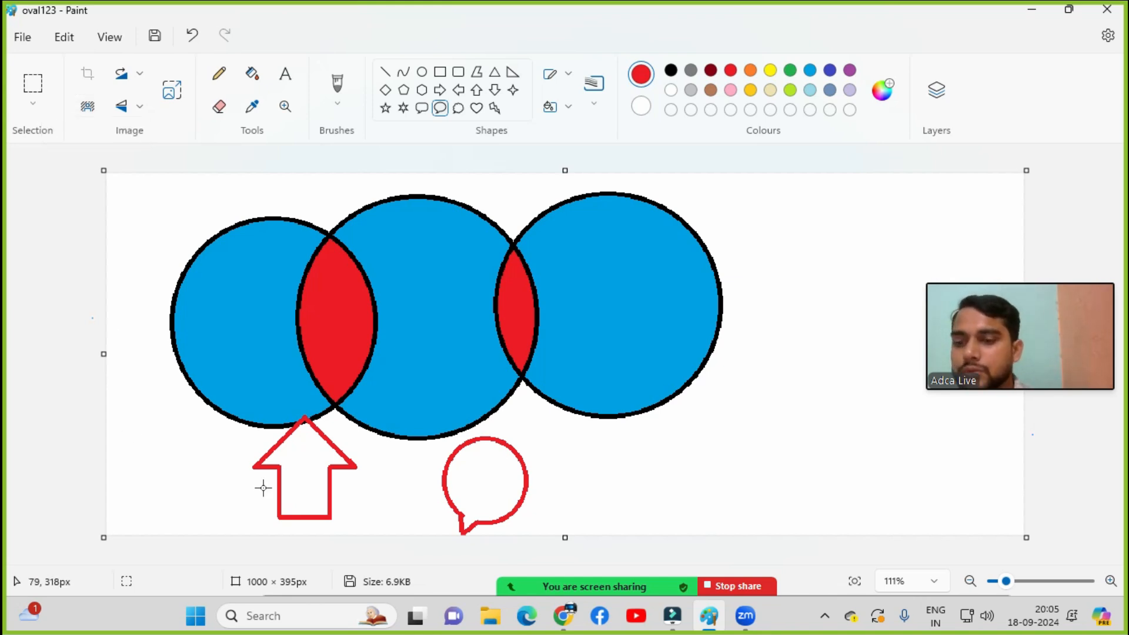
Step: Check the participants list and its additional options in the Zoom meeting, and close the list
{"action": "mouse_move", "coordinate": [526, 584]}
{"action": "left_click", "coordinate": [469, 579]}
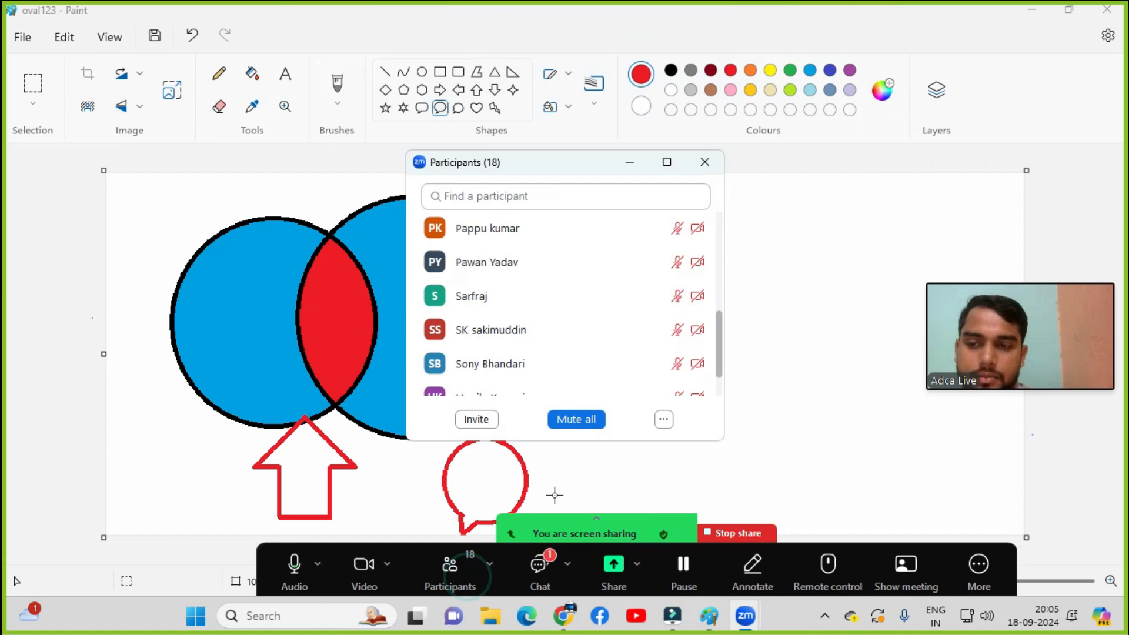
{"action": "left_click", "coordinate": [664, 419]}
{"action": "left_click", "coordinate": [676, 434]}
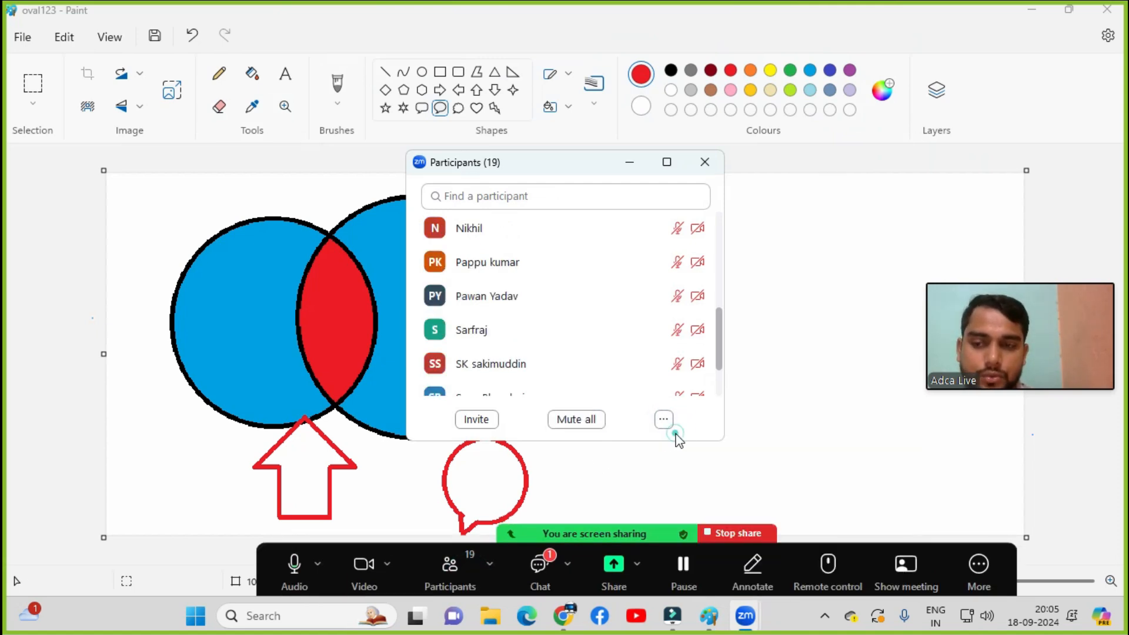
{"action": "left_click", "coordinate": [704, 163]}
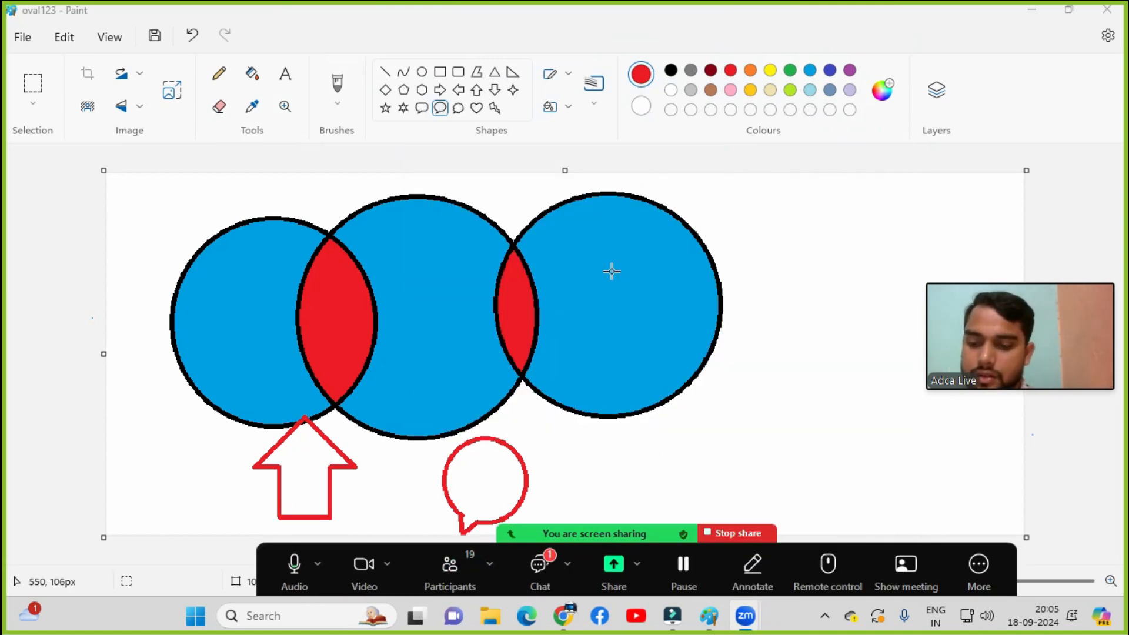